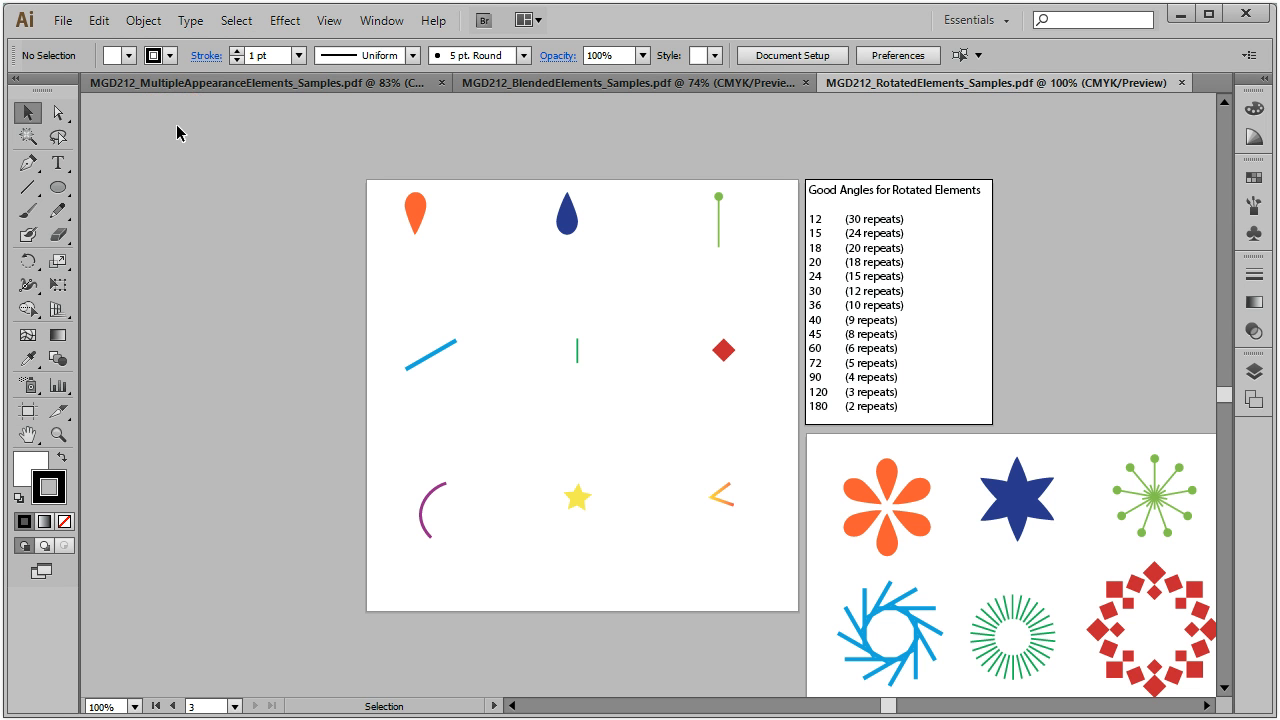
Step: Cycle through the sample documents to bring MultipleAppearanceElements forward, then open the File menu
click(330, 82)
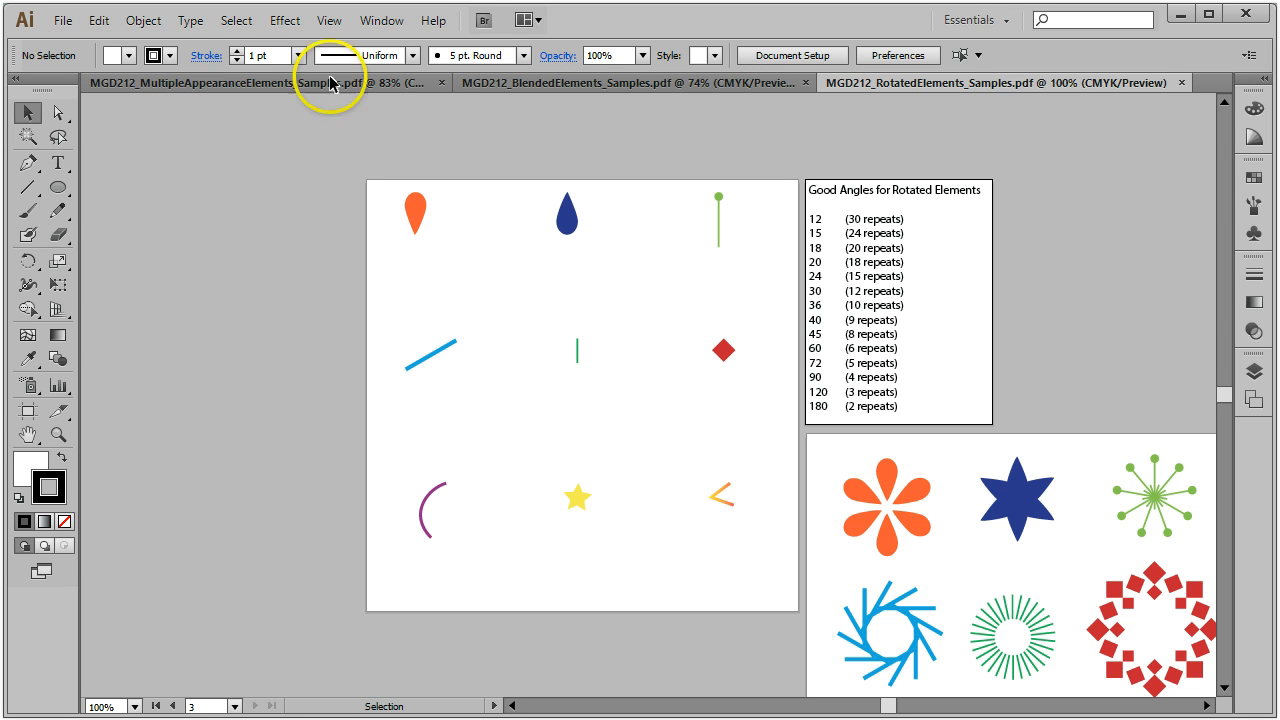
click(582, 86)
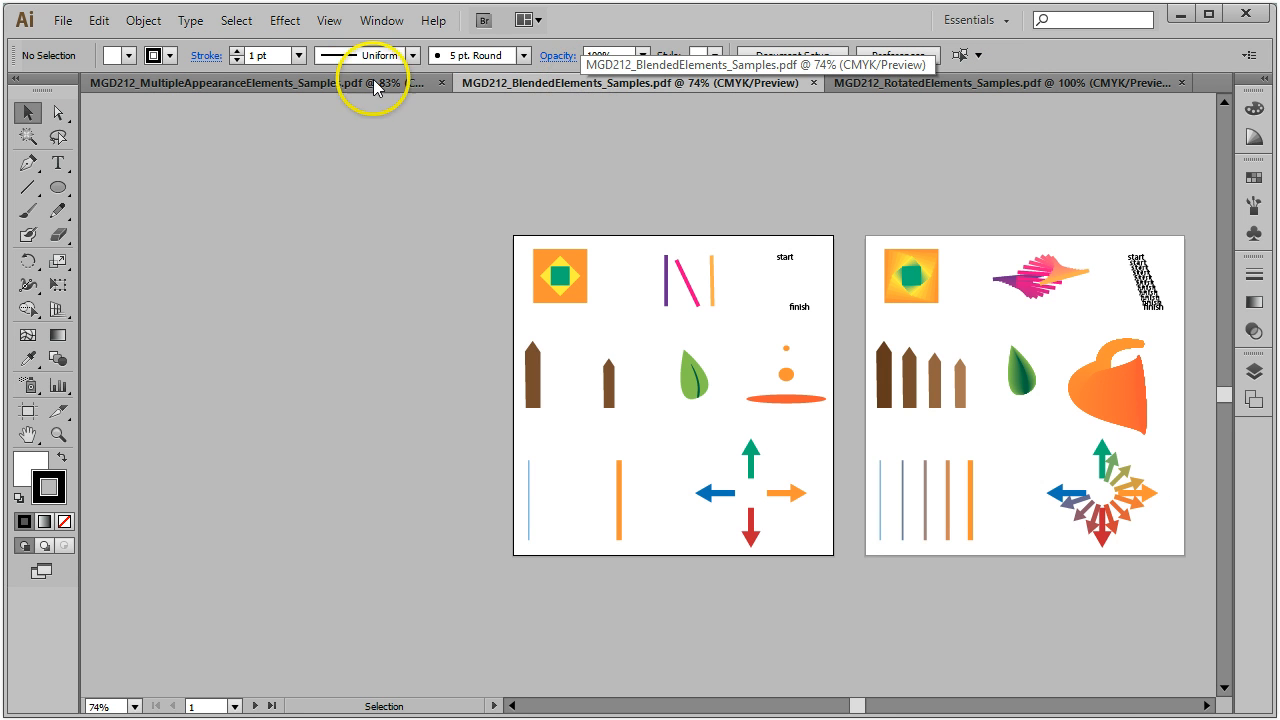
click(272, 85)
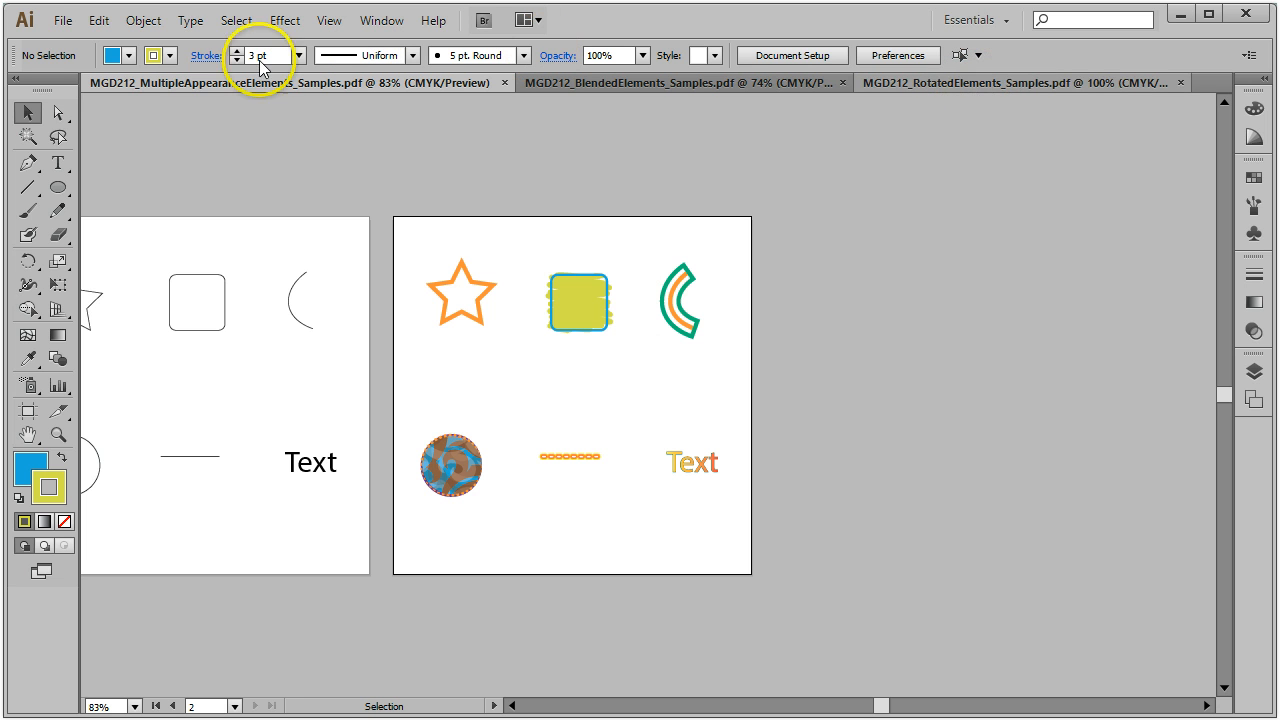
click(64, 22)
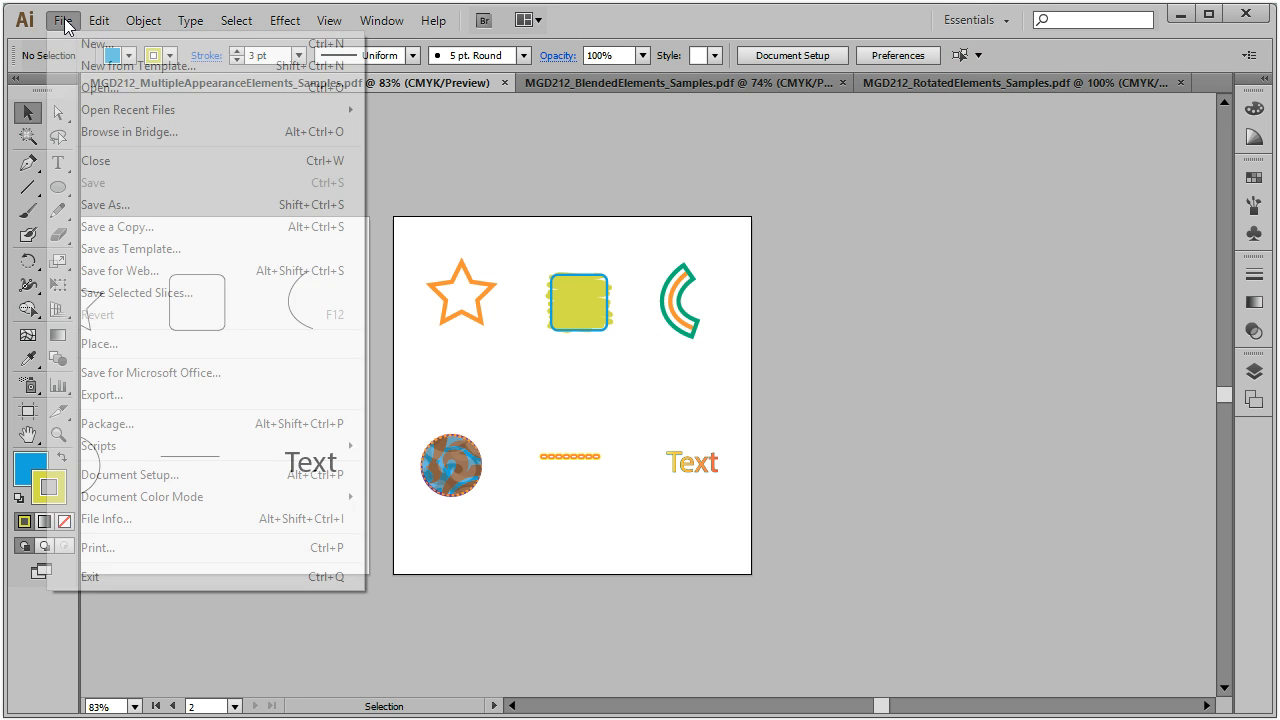
Step: Create a Letter-size document with 2 artboards, named with the student's name
click(60, 44)
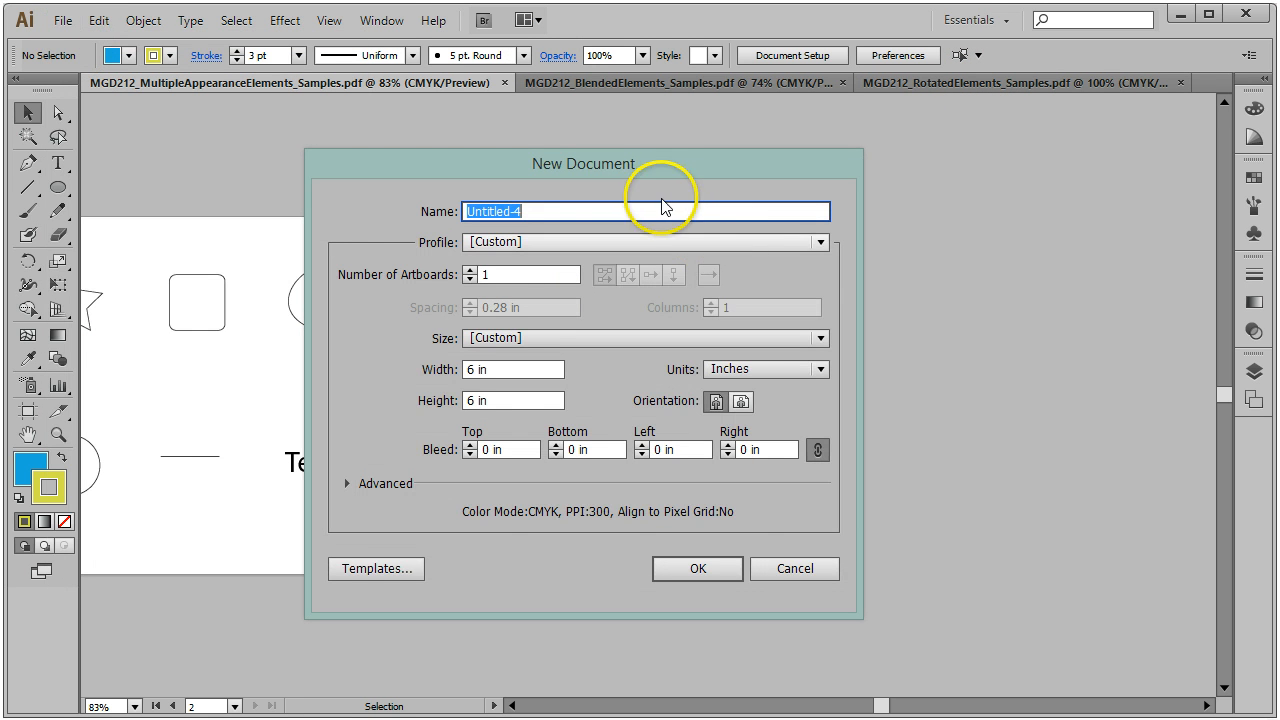
drag(648, 161, 618, 168)
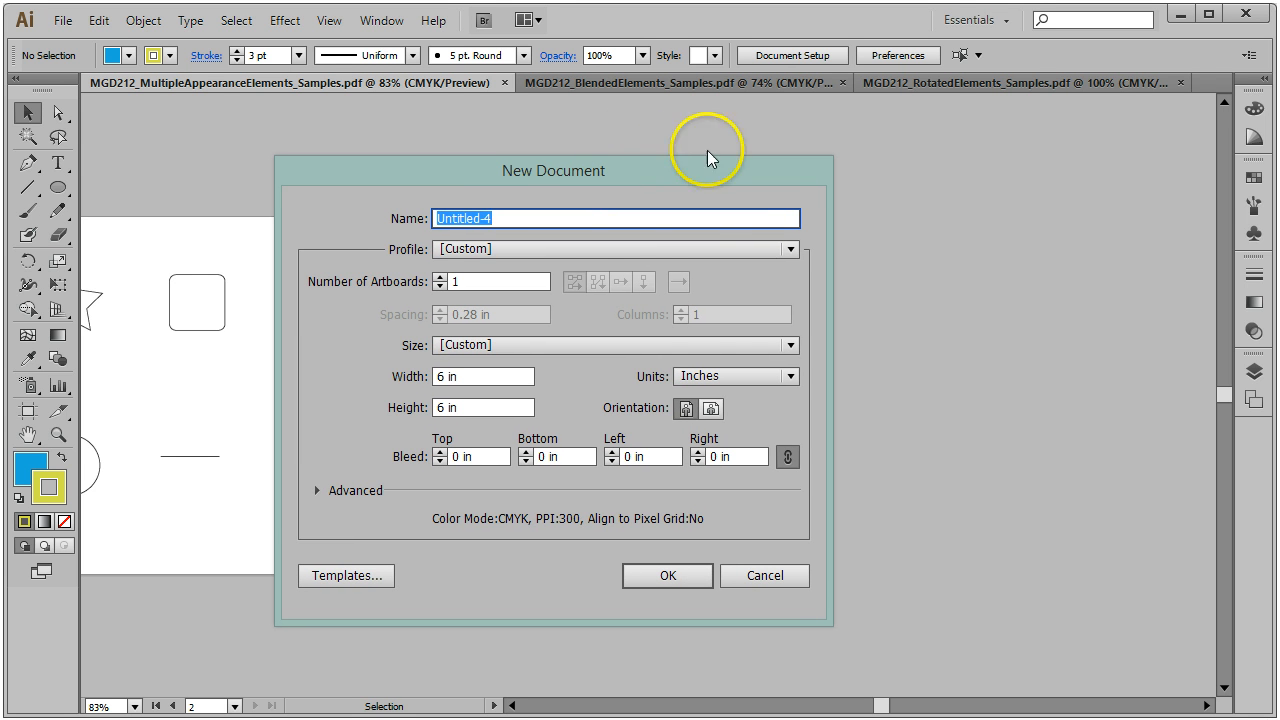
click(790, 345)
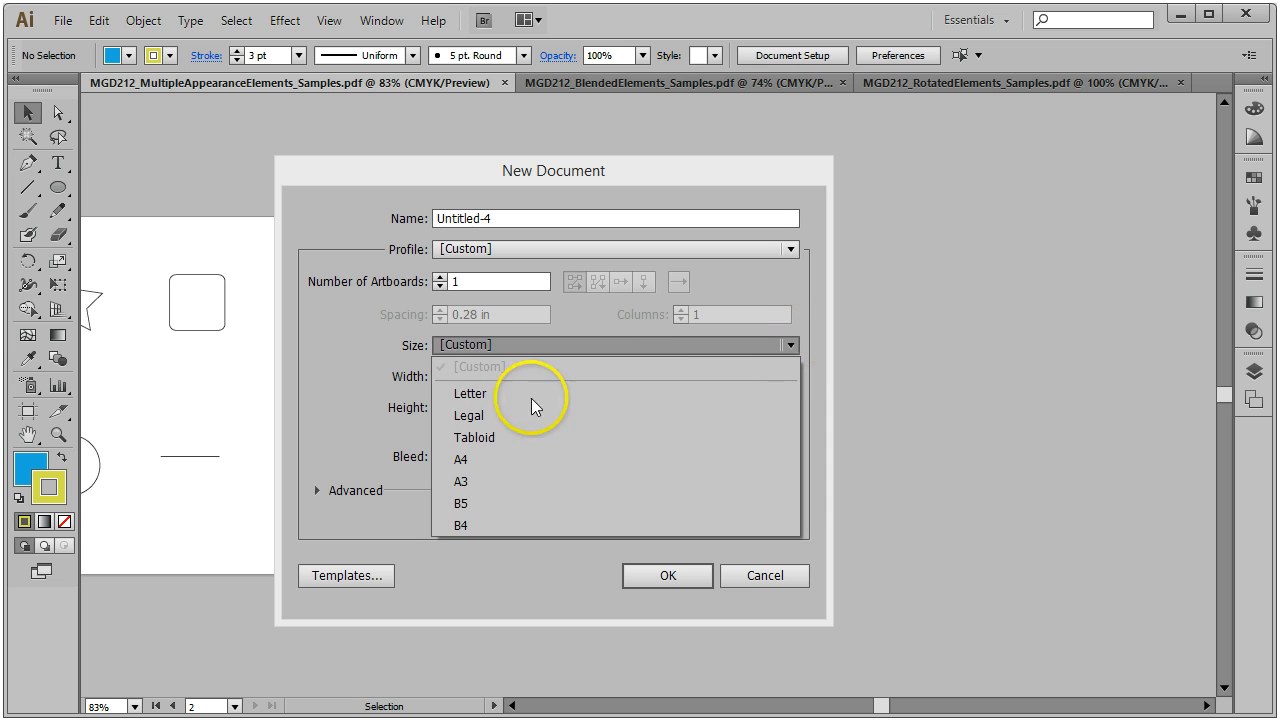
click(515, 391)
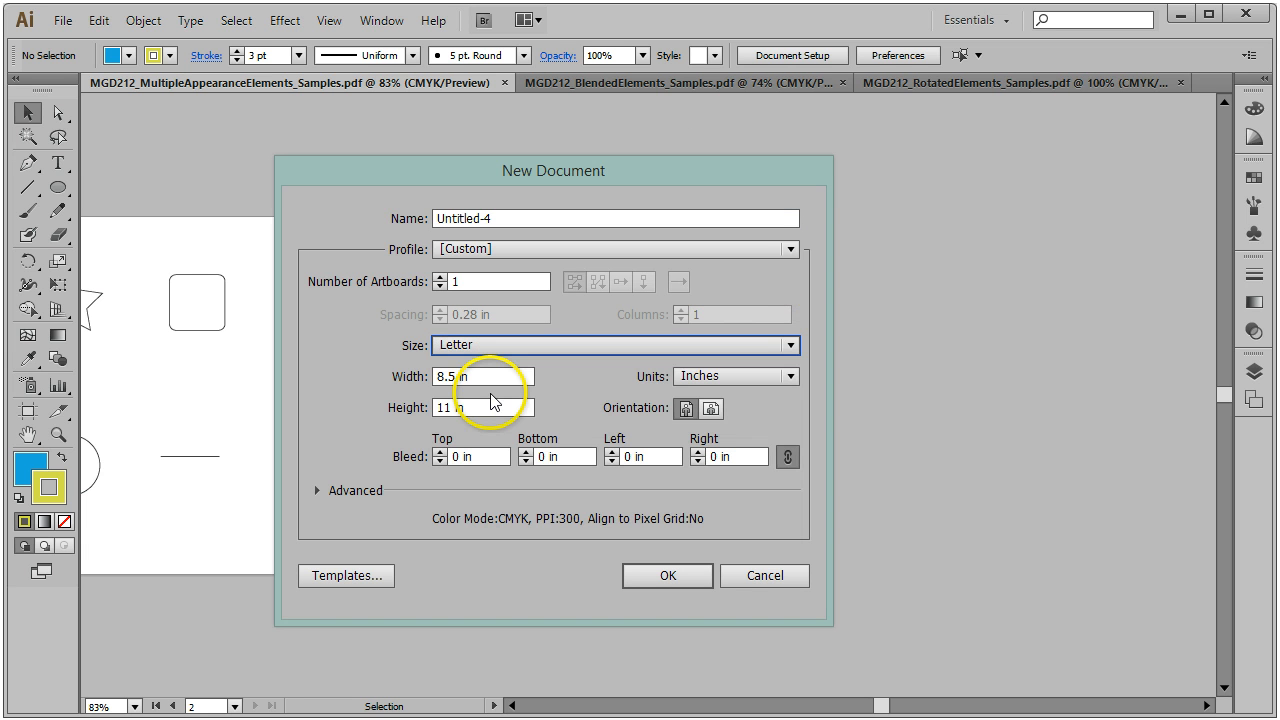
click(440, 278)
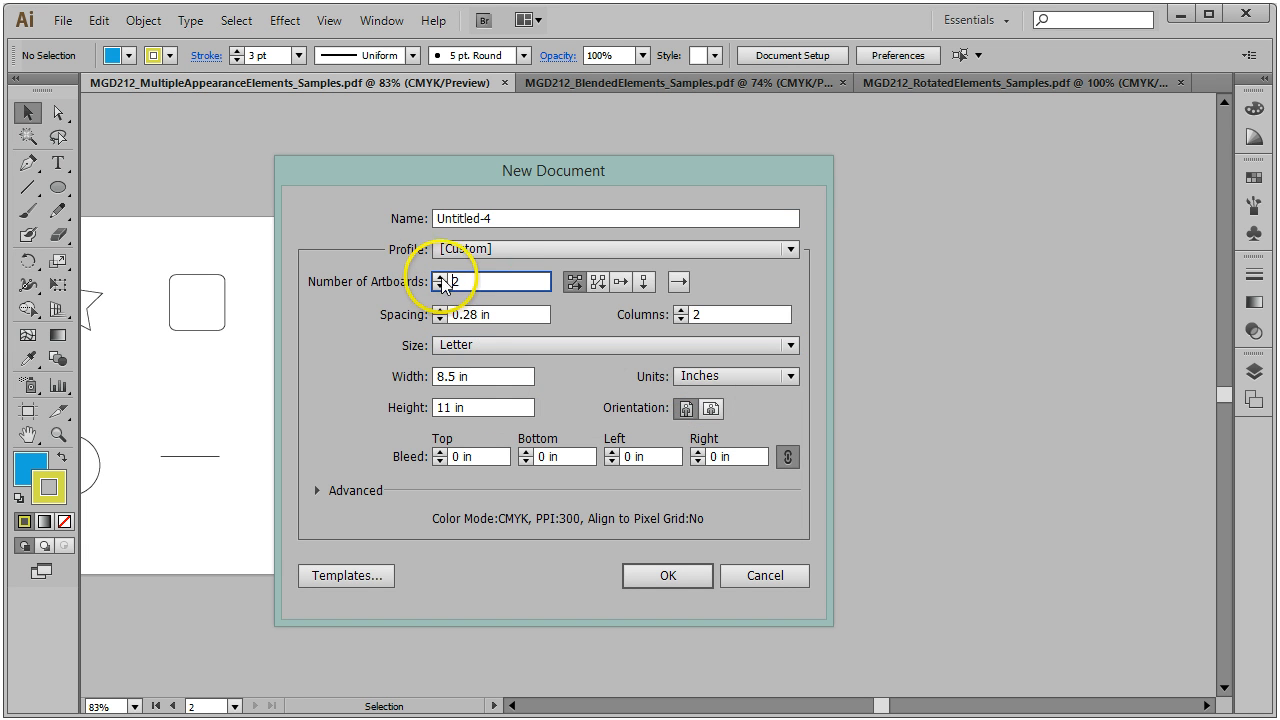
click(534, 219)
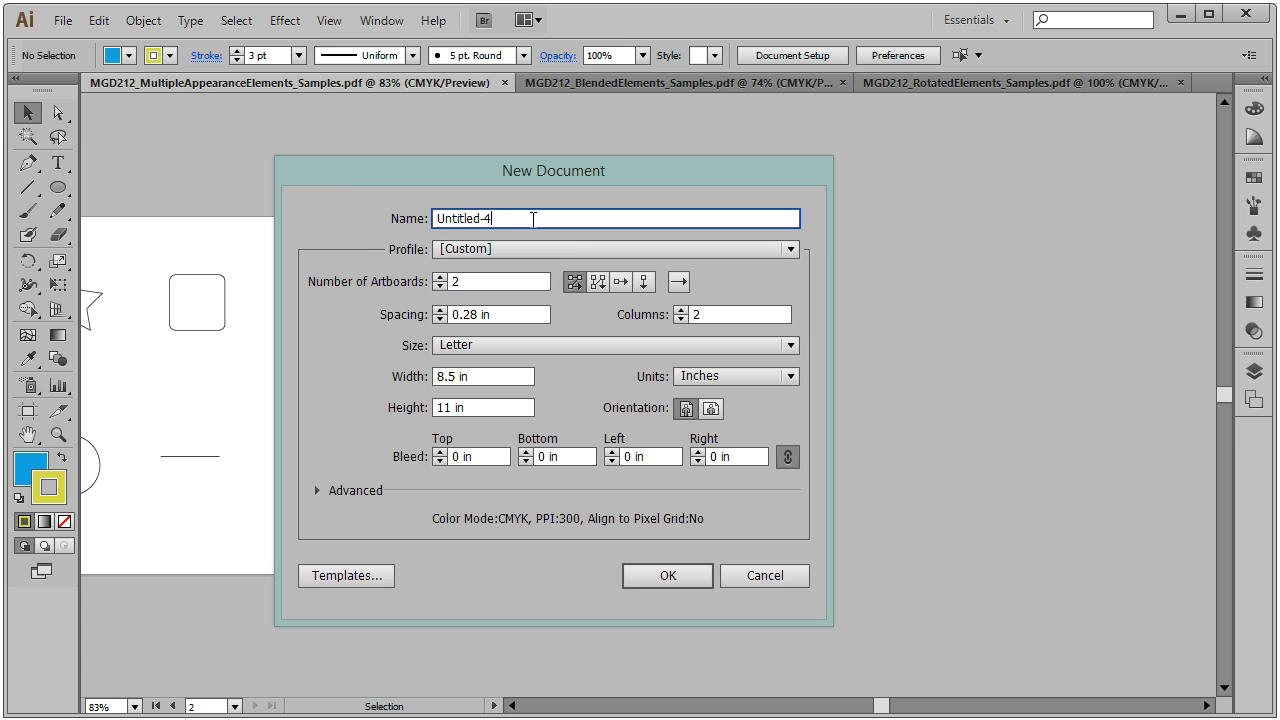
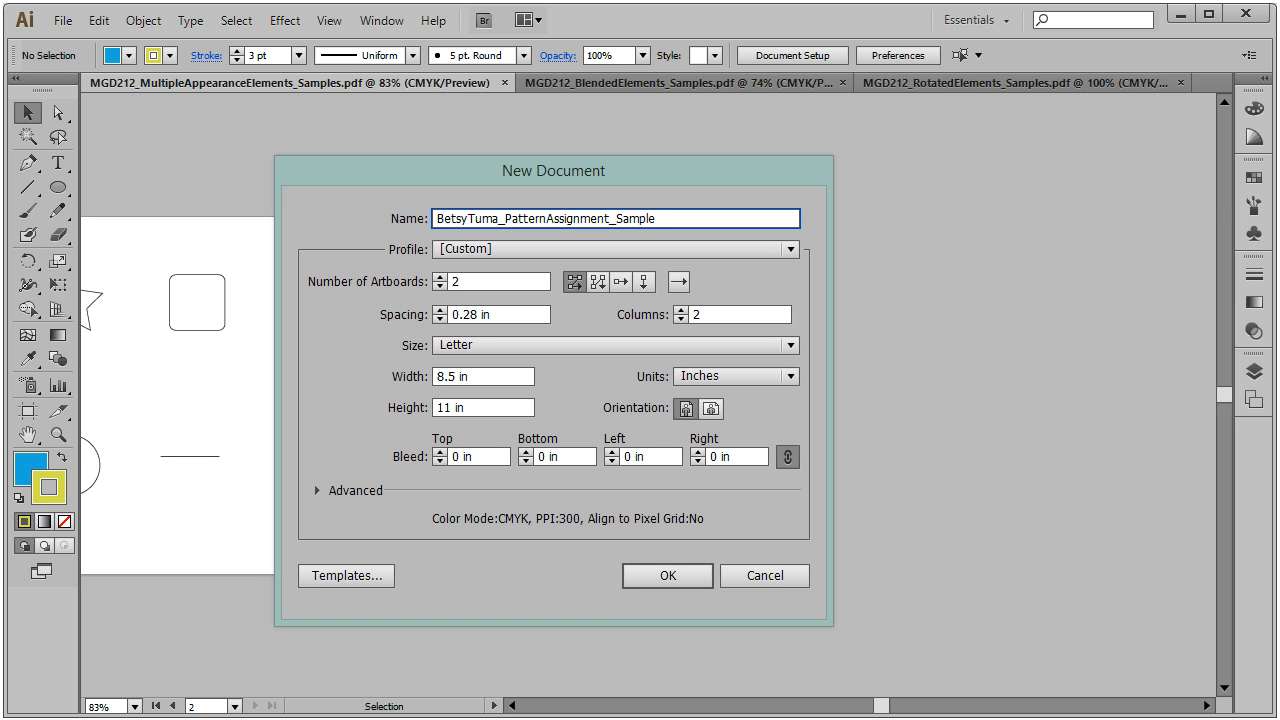
click(668, 575)
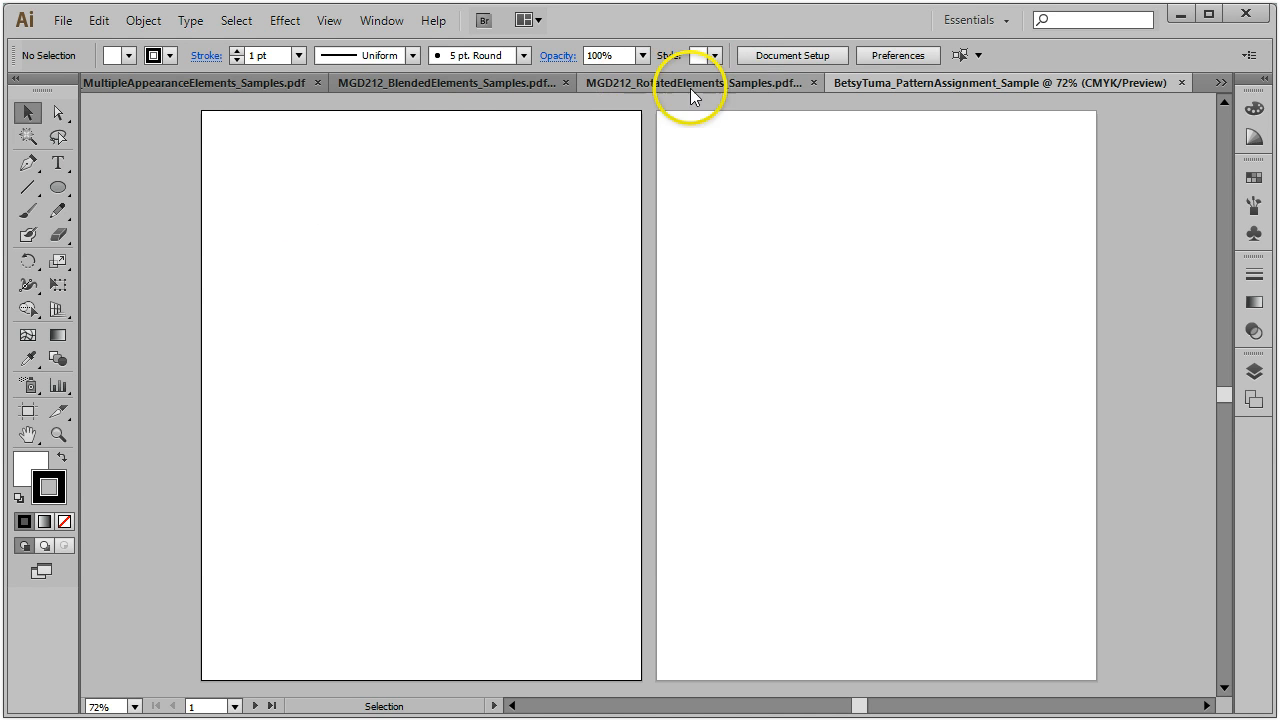
click(737, 80)
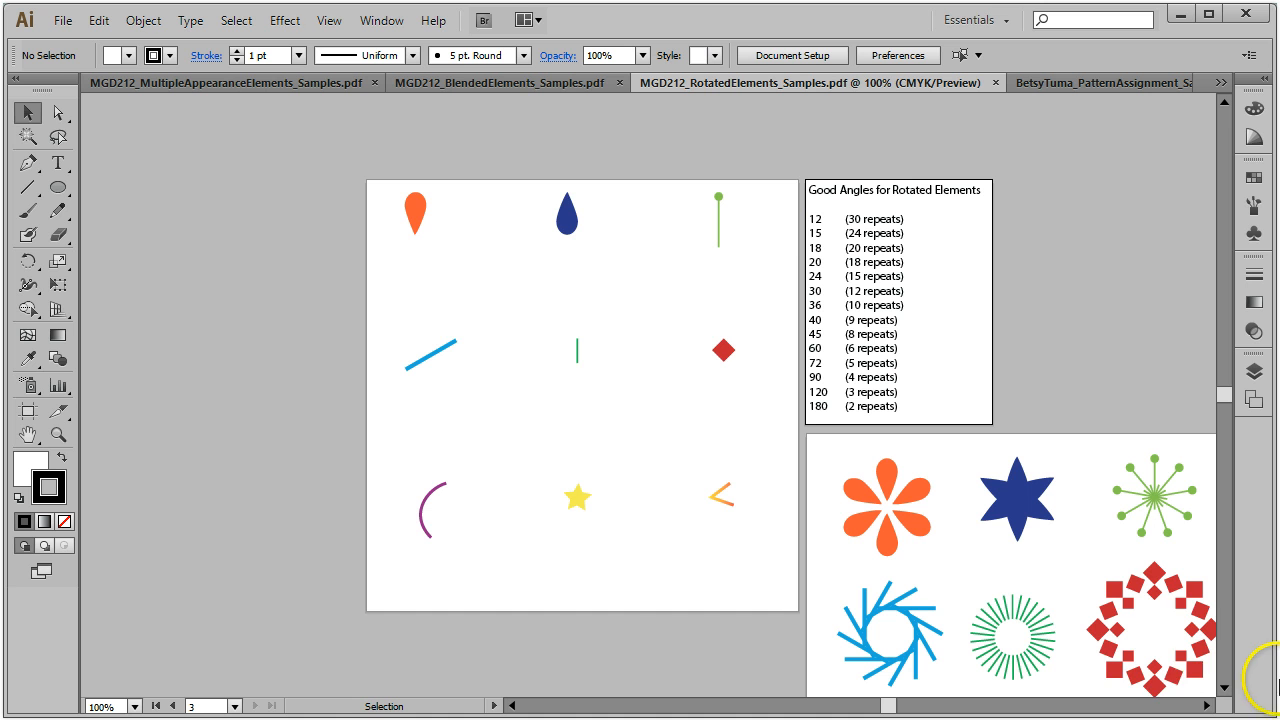
Step: Select the green starburst and red diamond ring in the RotatedElements samples
click(1224, 688)
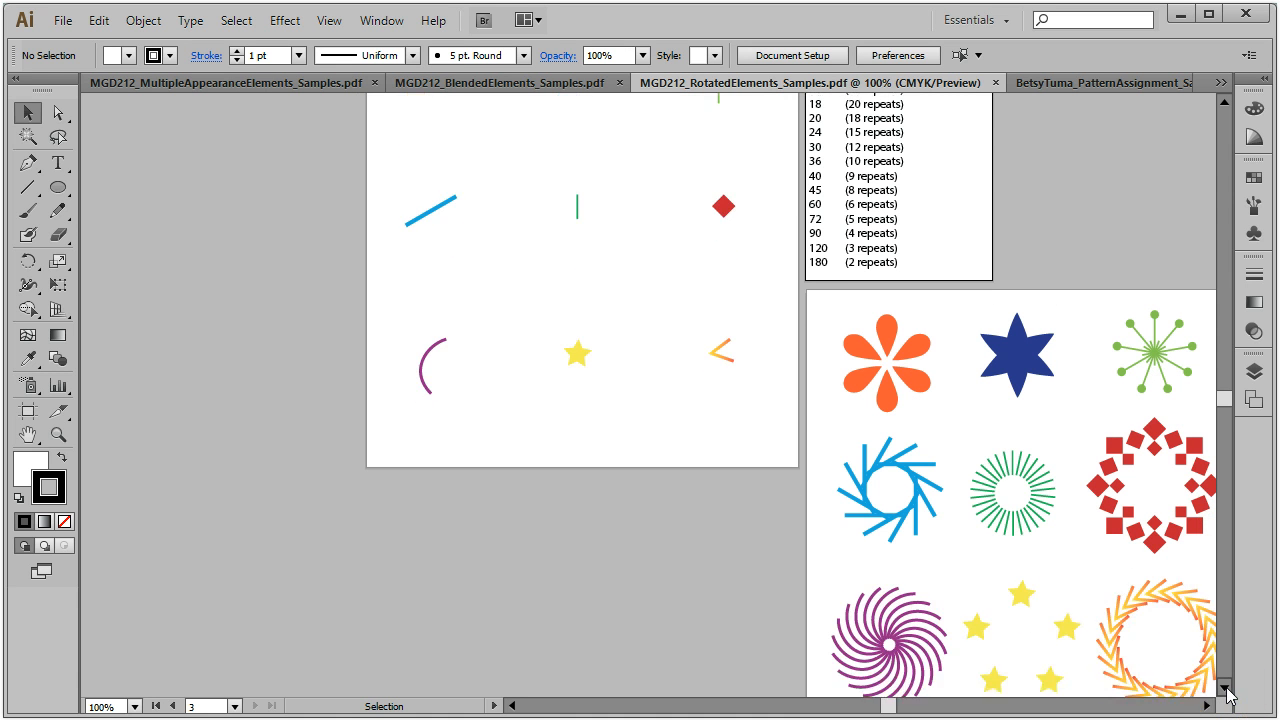
click(1207, 705)
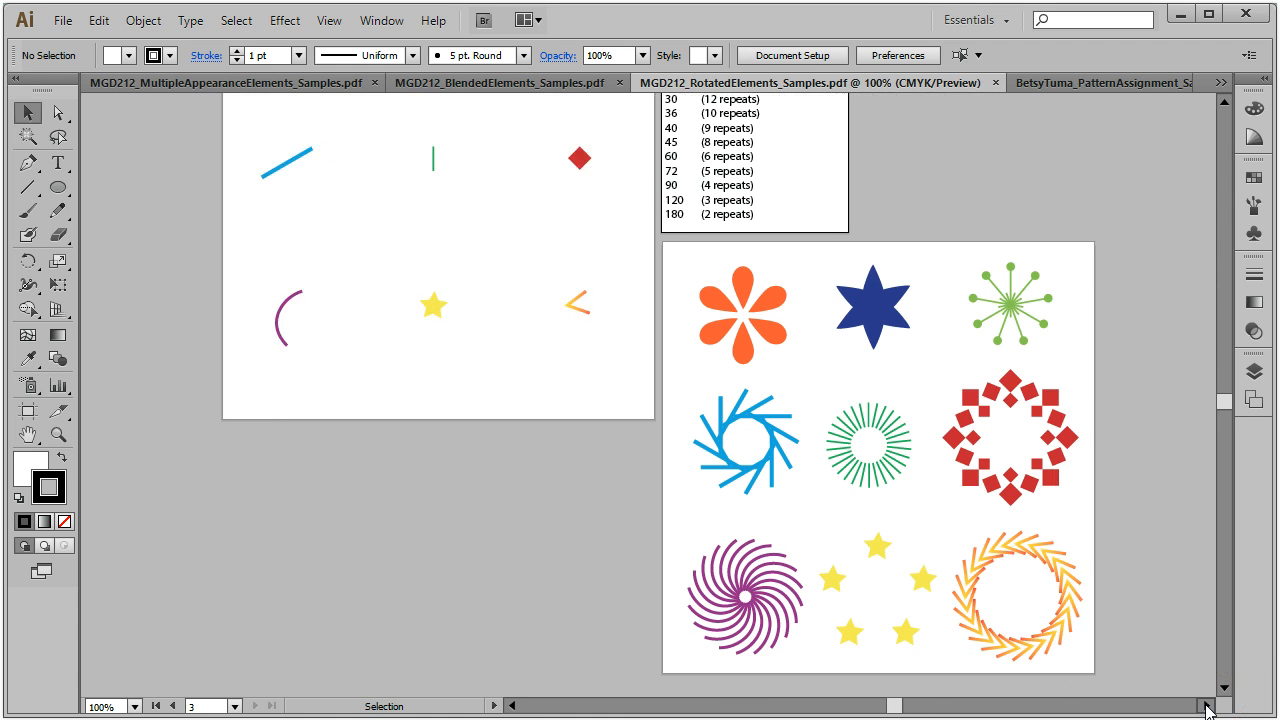
click(1025, 340)
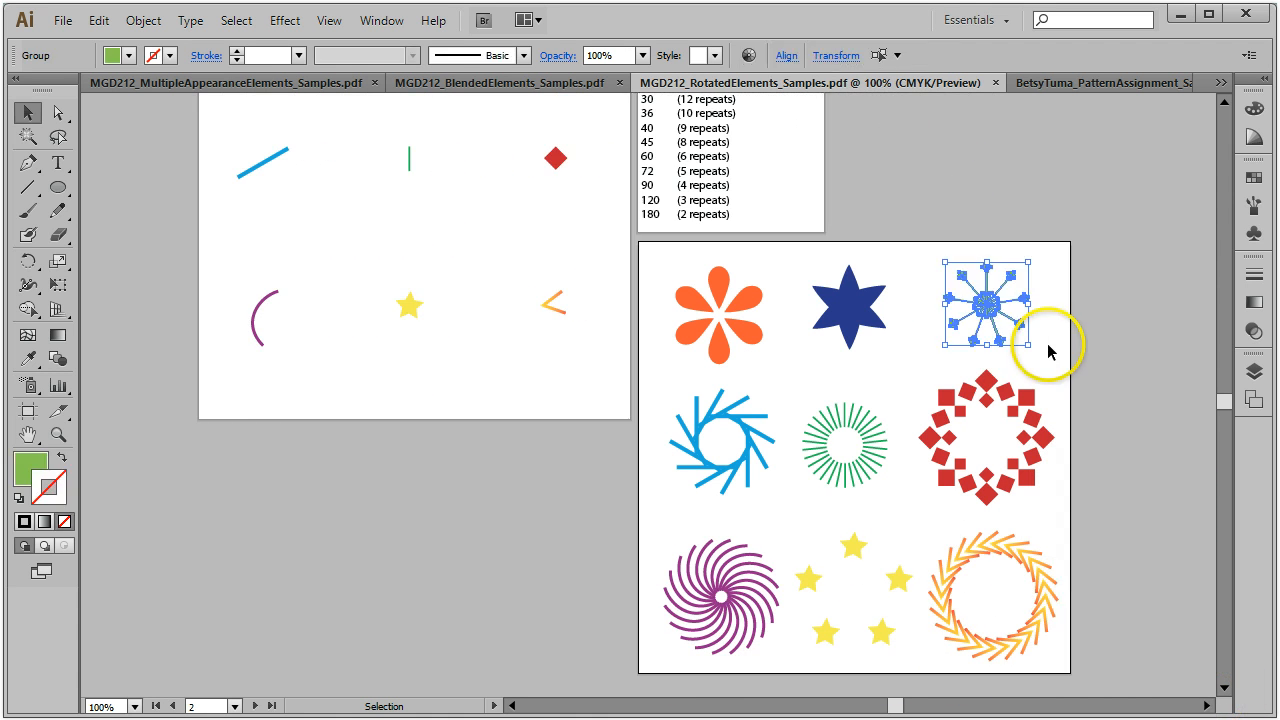
shift+click(1013, 397)
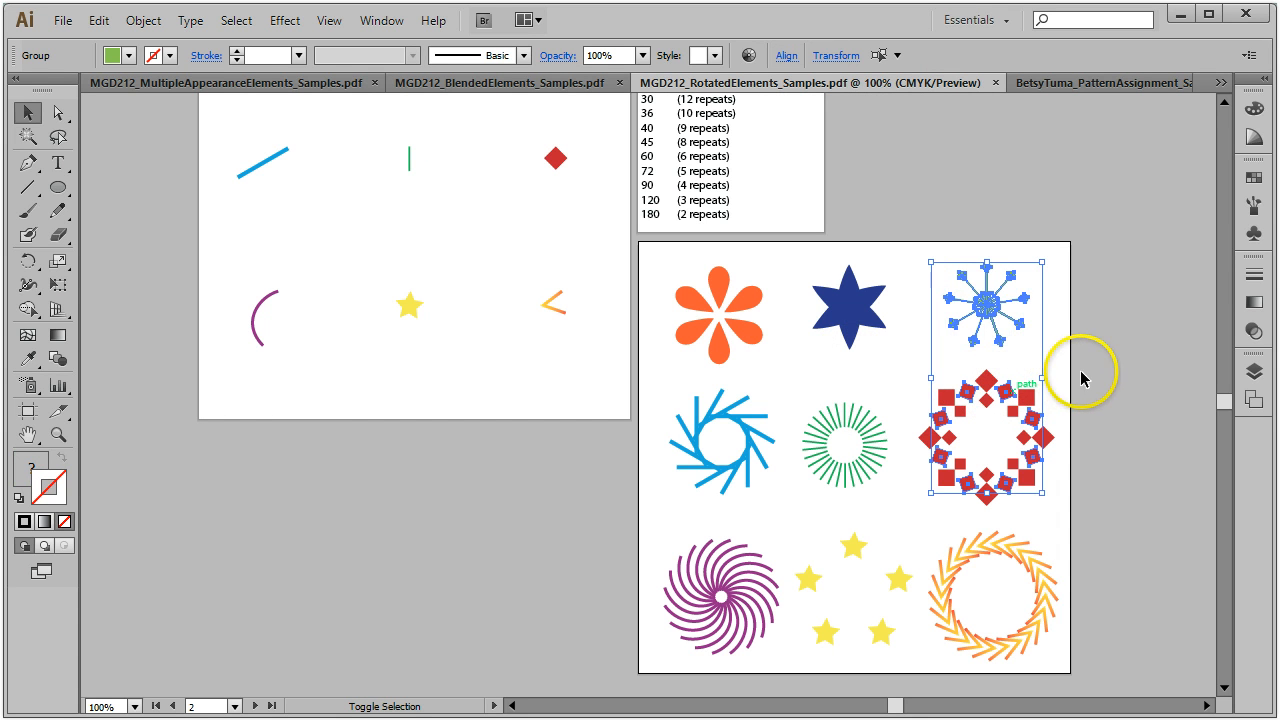
drag(918, 225, 1057, 486)
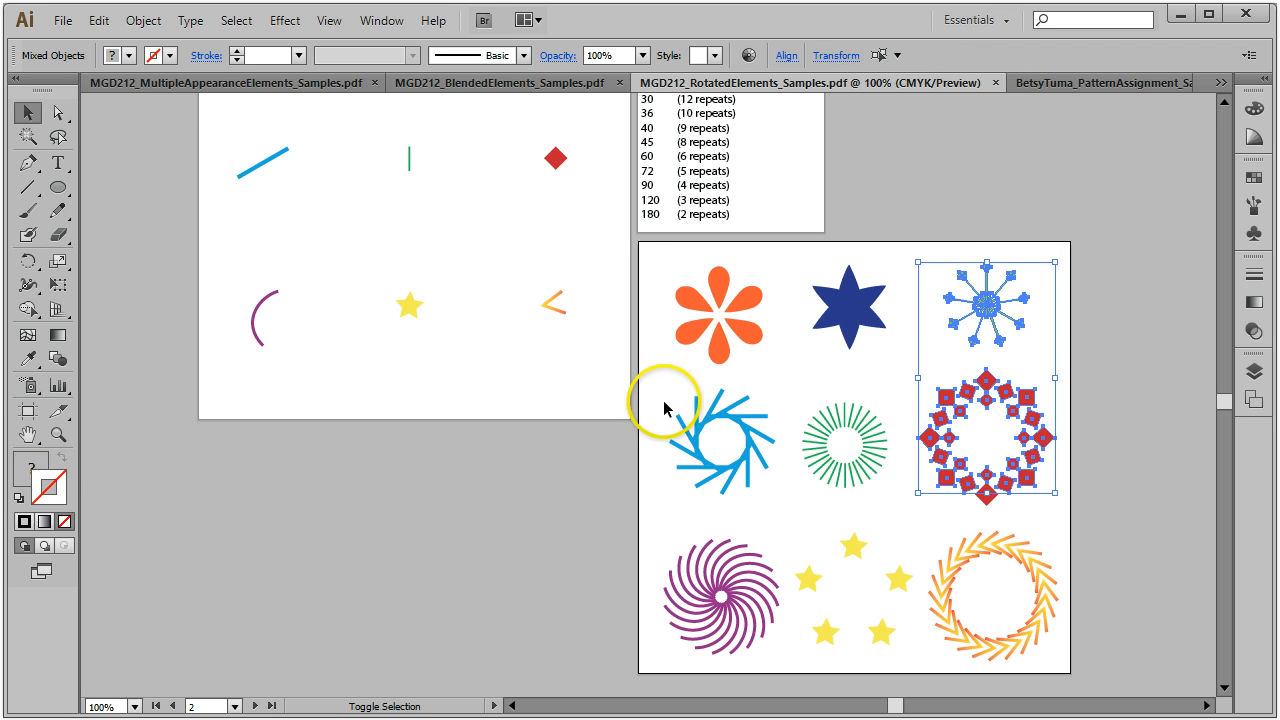
drag(651, 390, 957, 494)
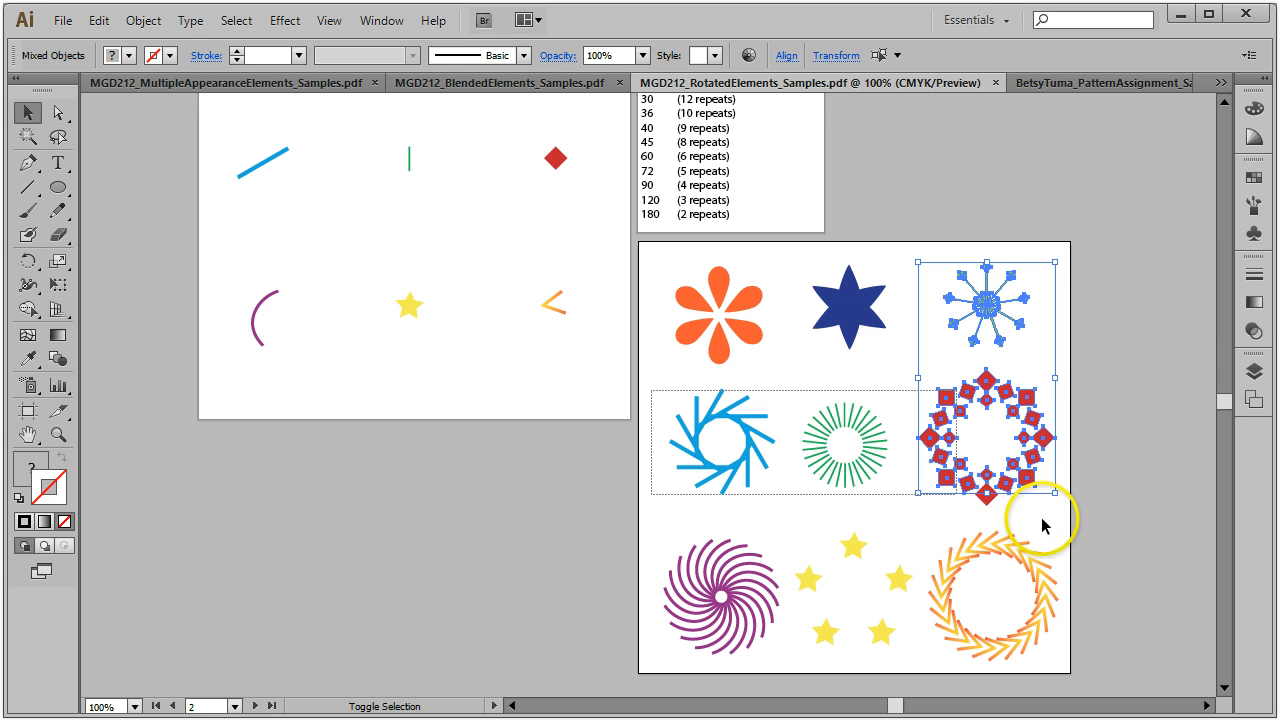
drag(900, 531, 1075, 560)
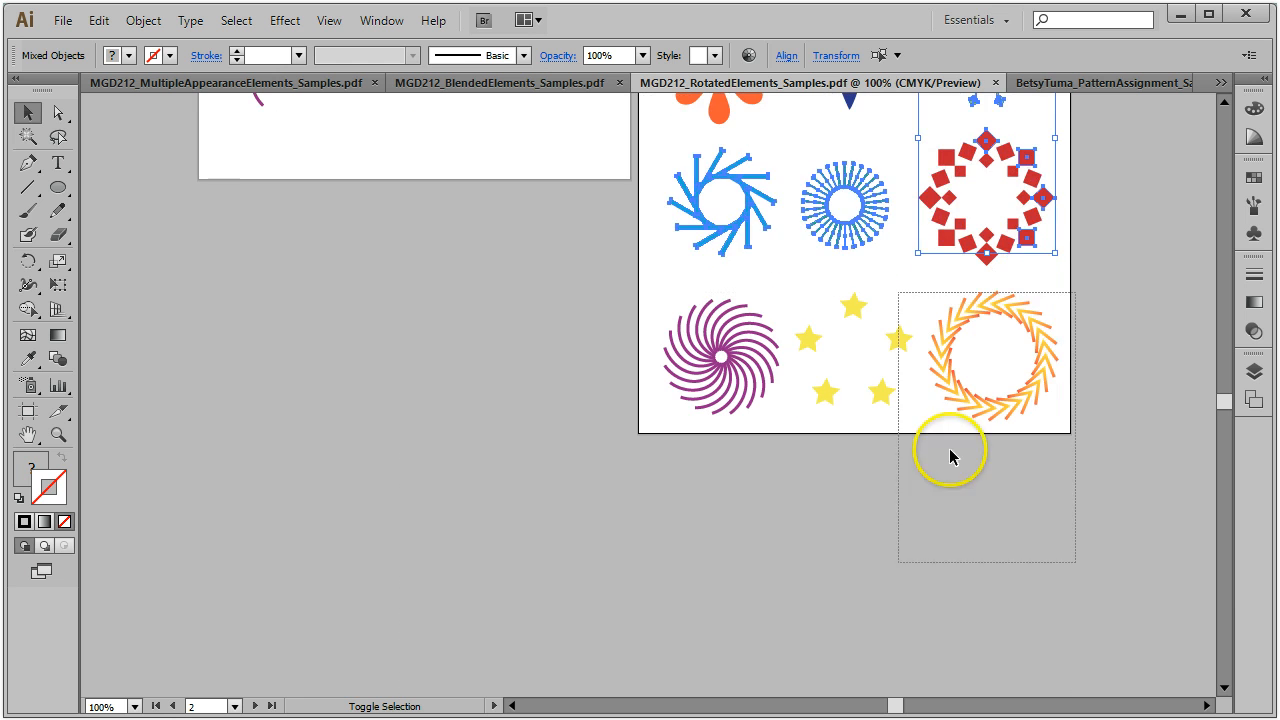
click(1171, 479)
scroll(1110, 500, up, 3)
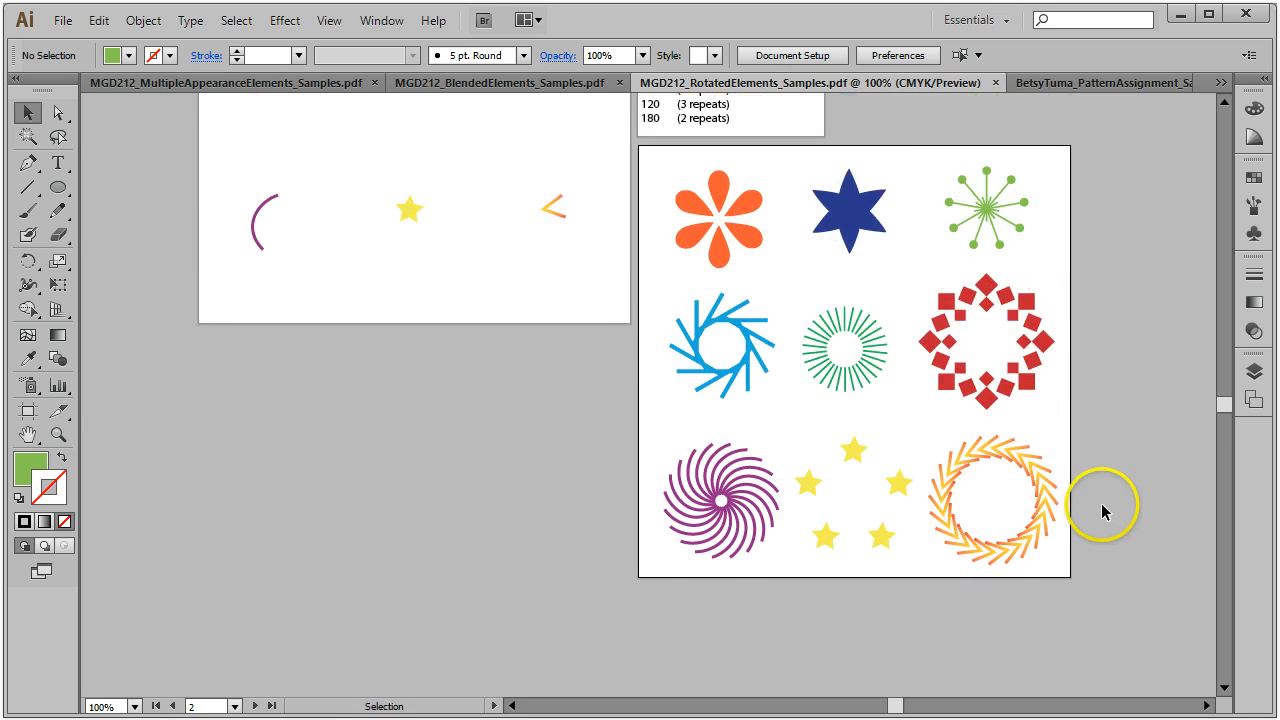
drag(936, 140, 1058, 410)
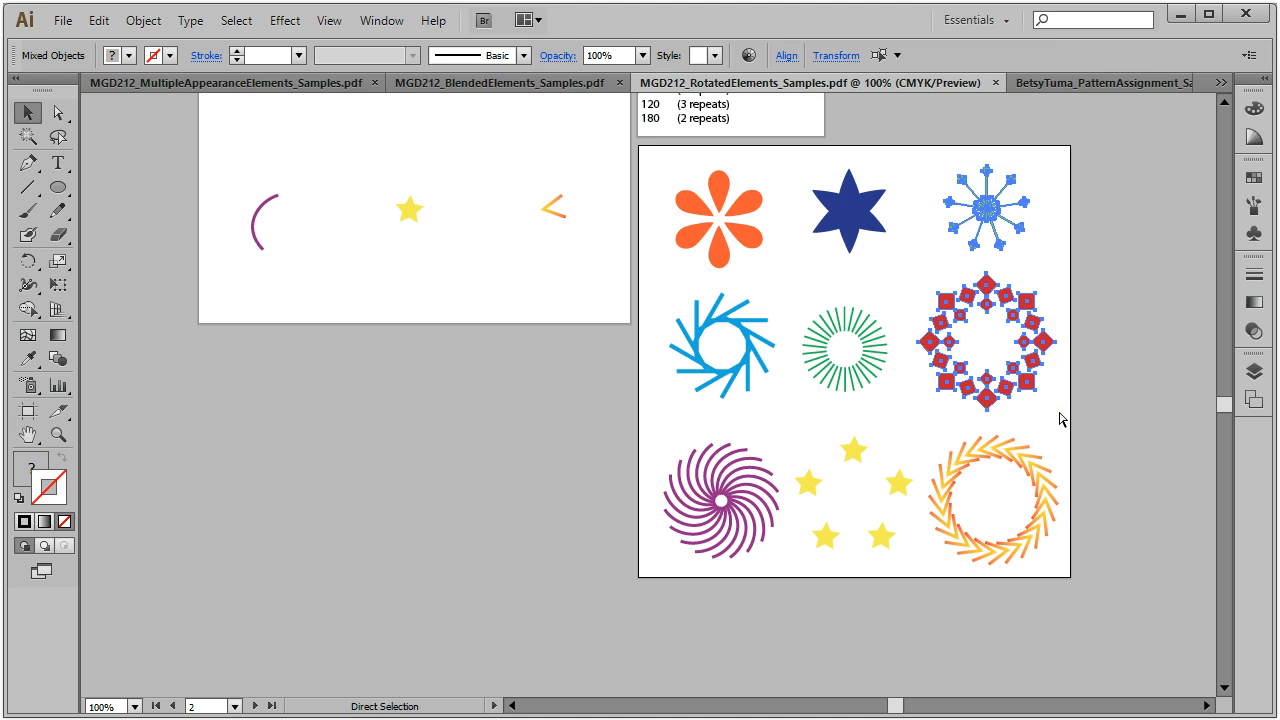
Step: Paste the starburst and diamond ring at the top-left of the assignment's first artboard
click(1095, 82)
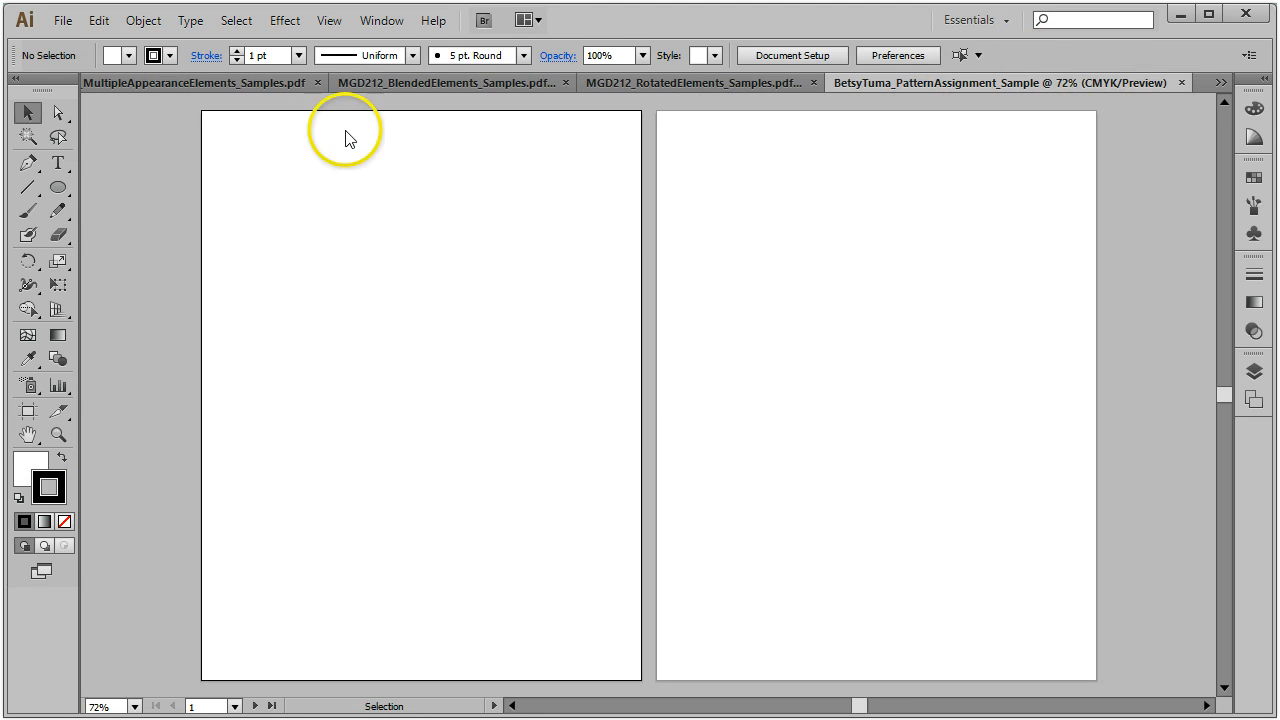
key(ctrl+v)
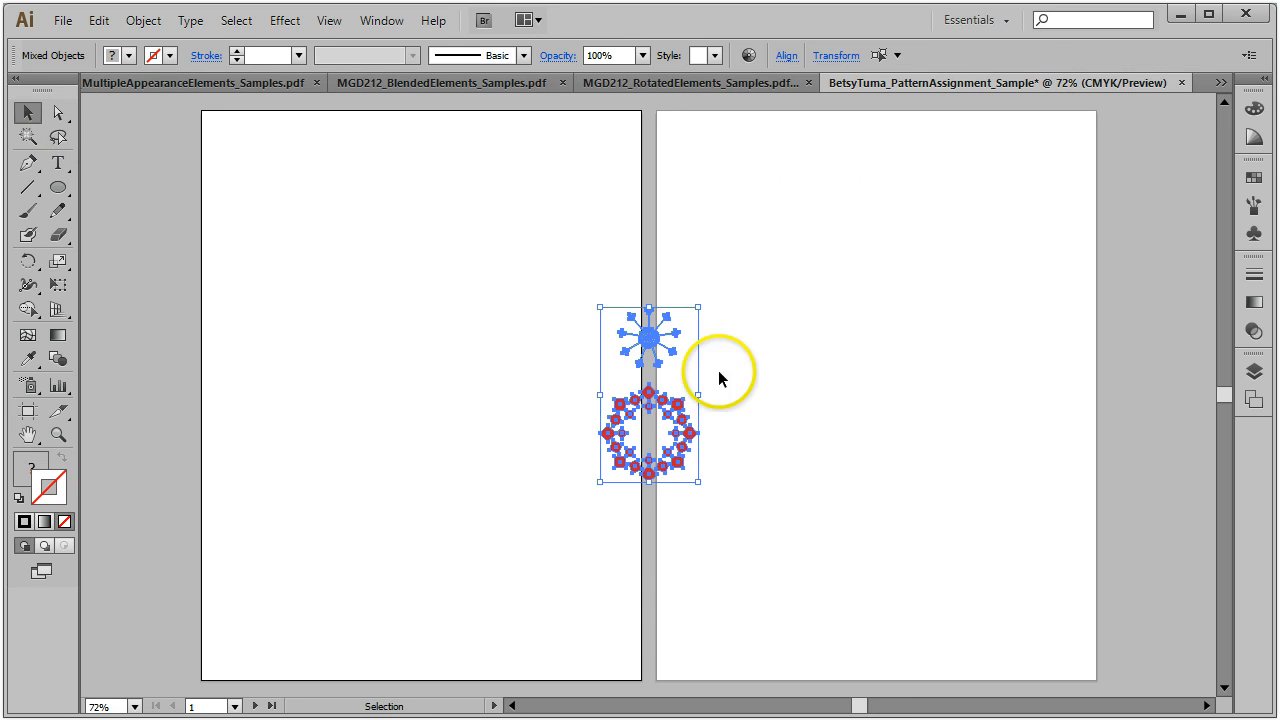
drag(688, 420, 317, 246)
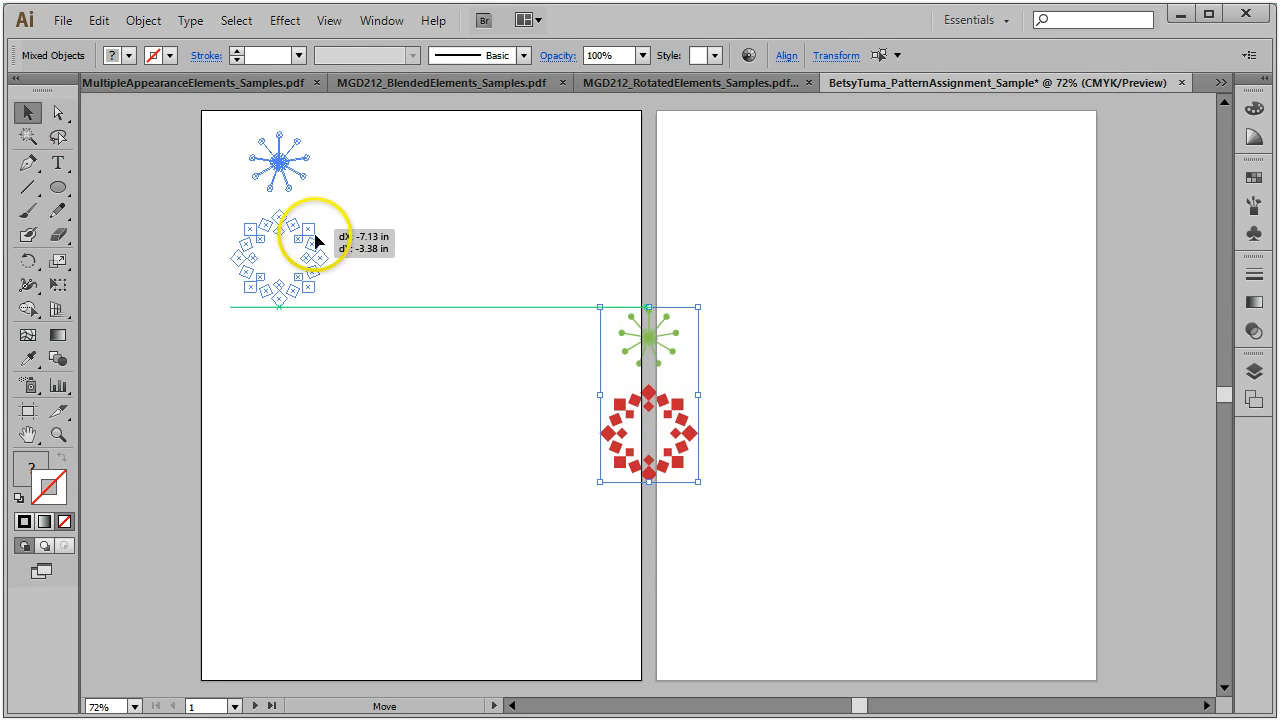
click(166, 247)
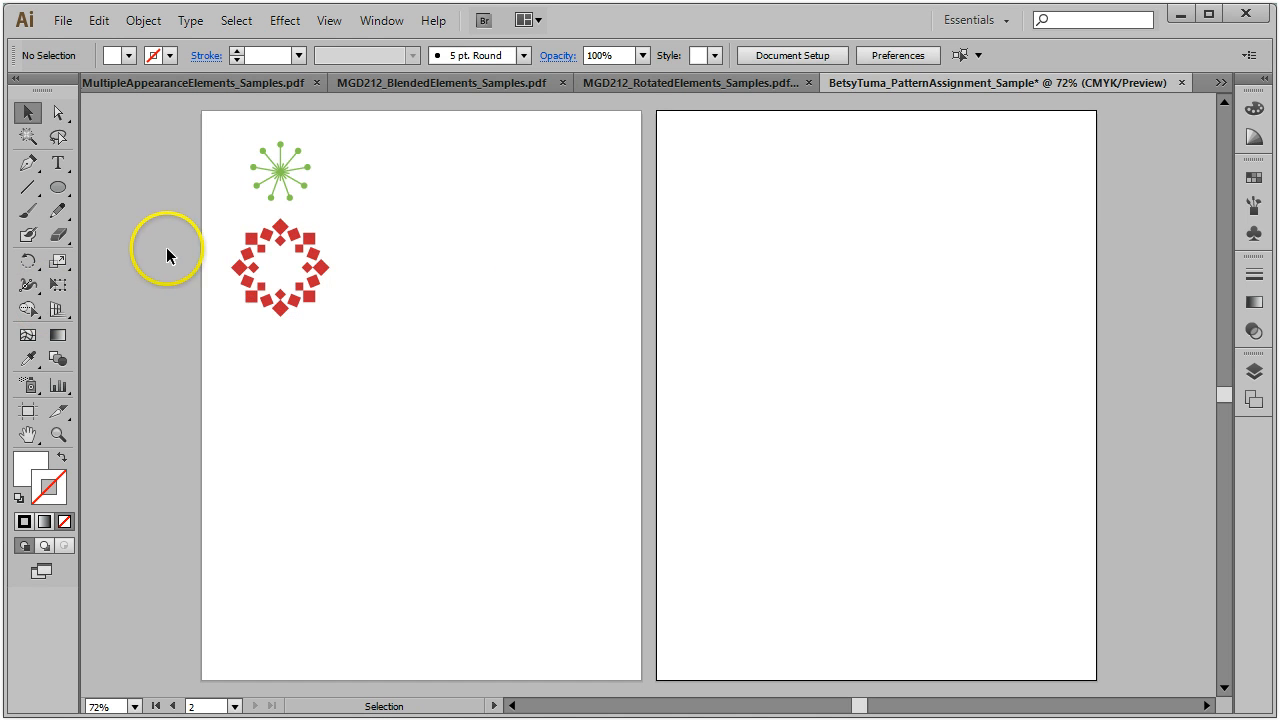
click(460, 82)
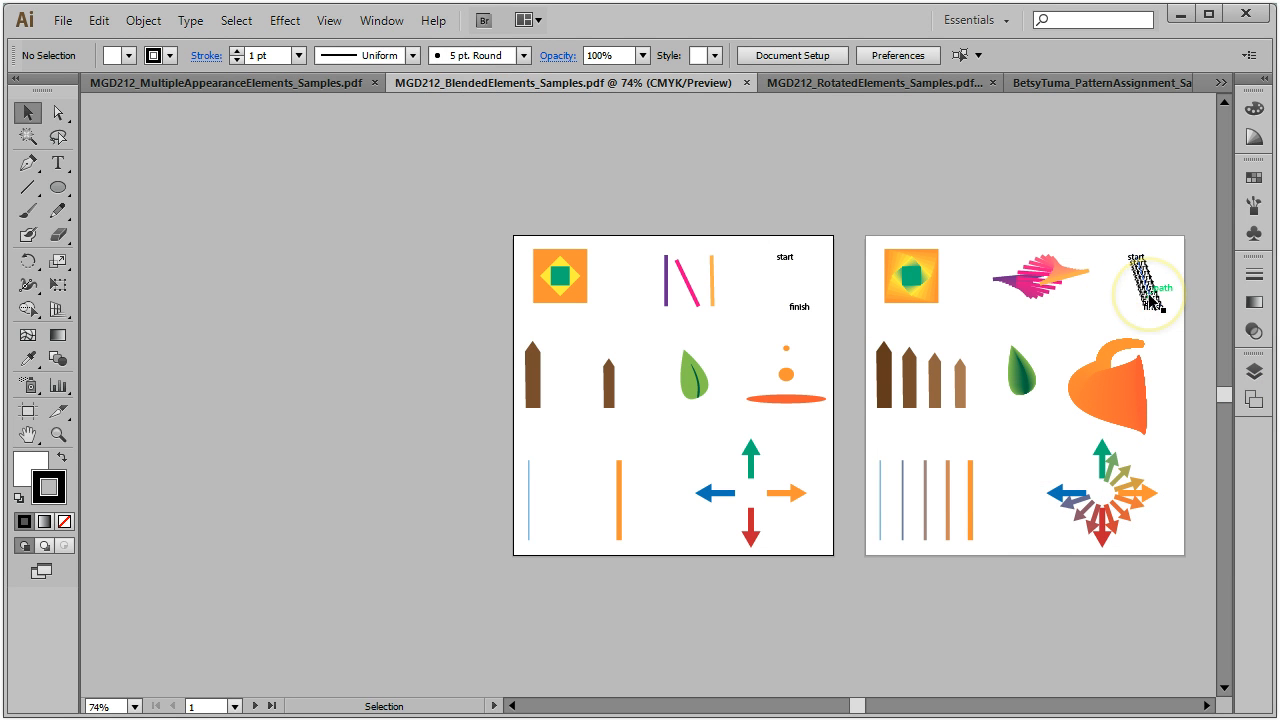
Step: Select and copy the pink, start/finish and vertical-line blends from the BlendedElements samples
drag(966, 188, 1162, 306)
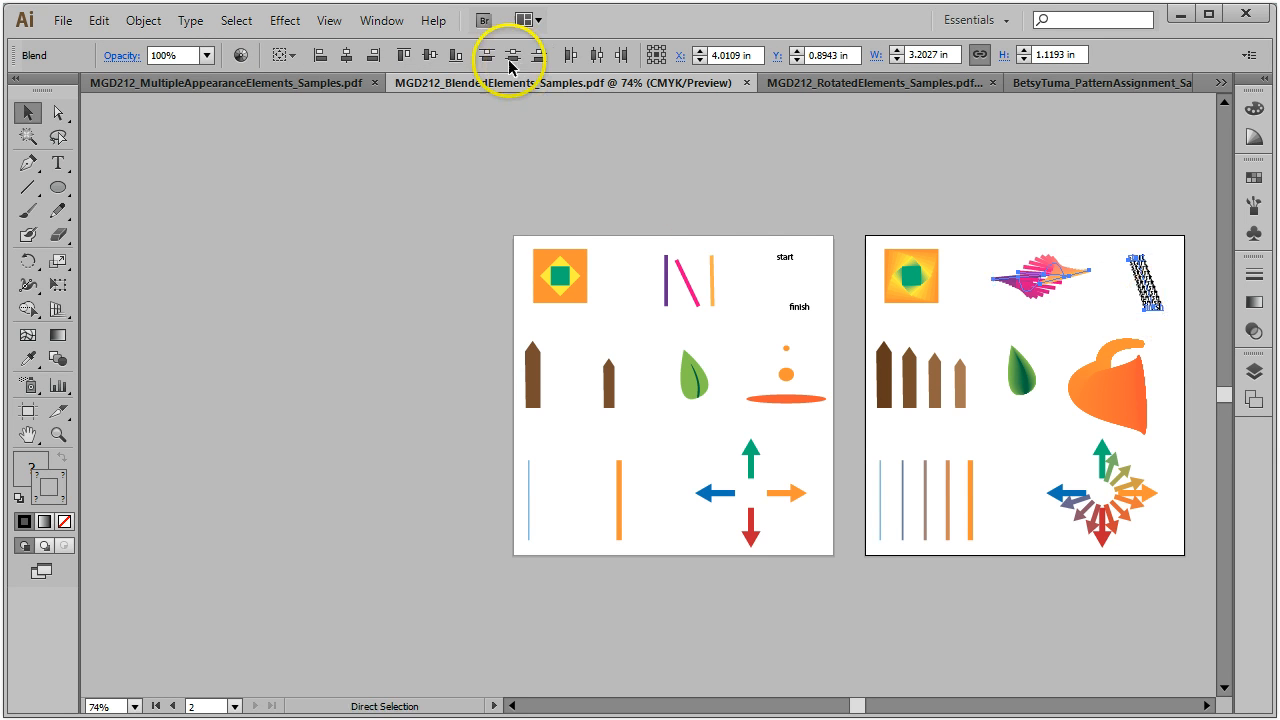
key(v)
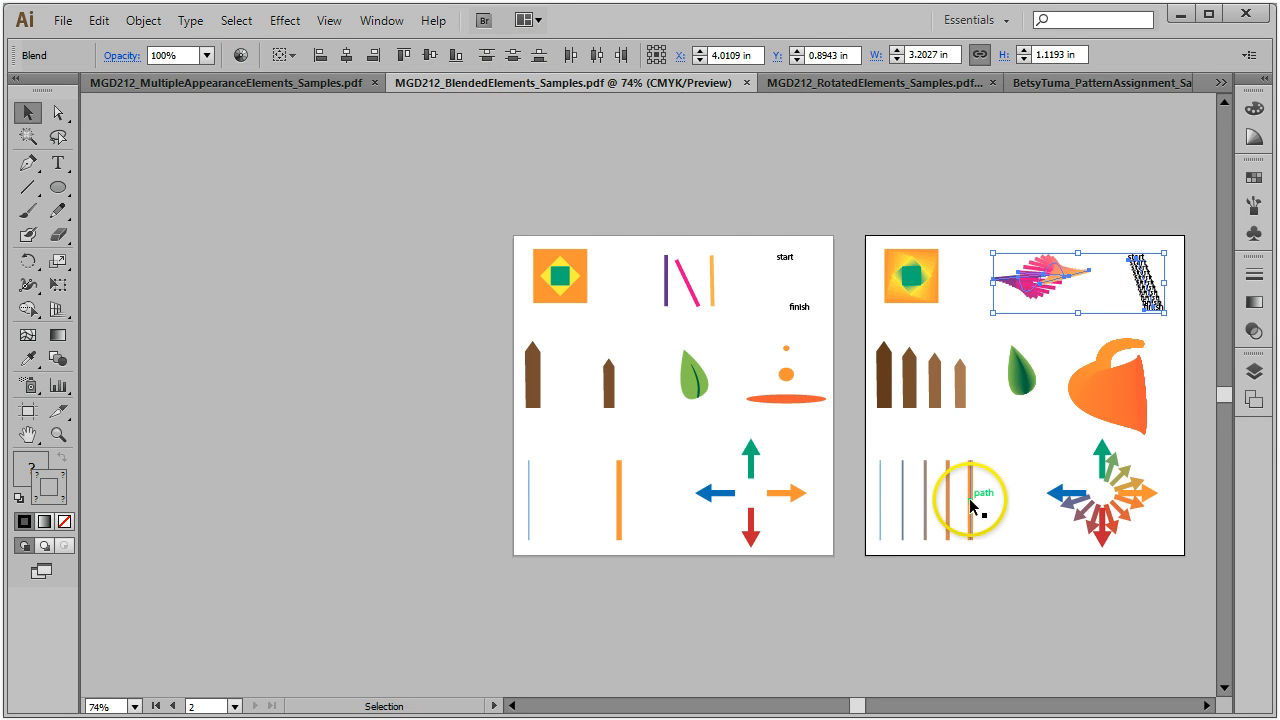
click(970, 505)
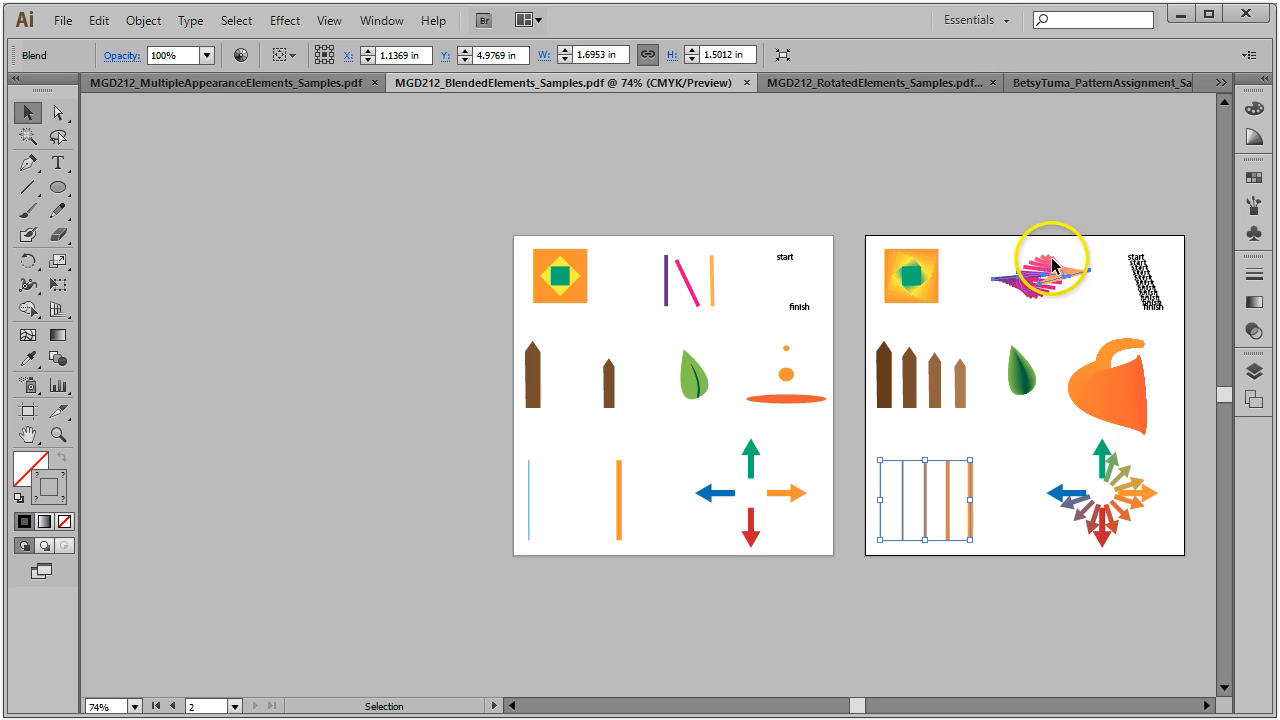
shift+click(1148, 296)
key(a)
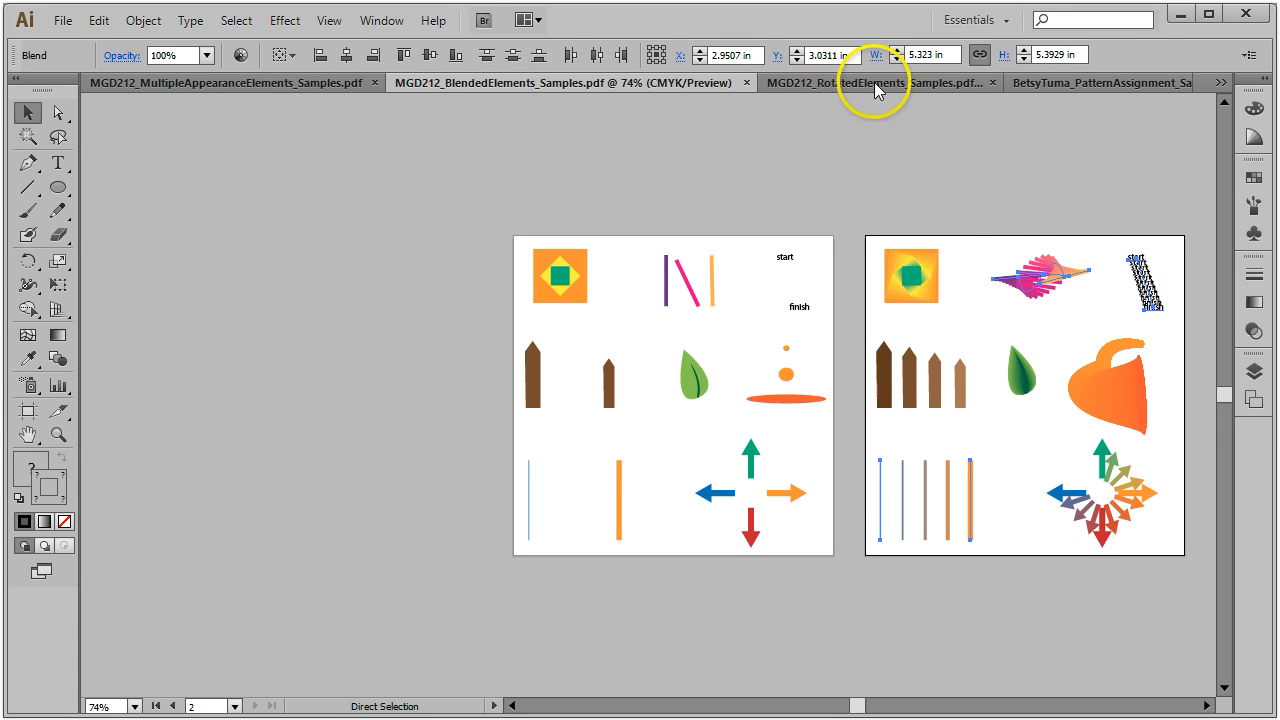
Step: Paste the three blends onto the assignment's first artboard
click(1130, 82)
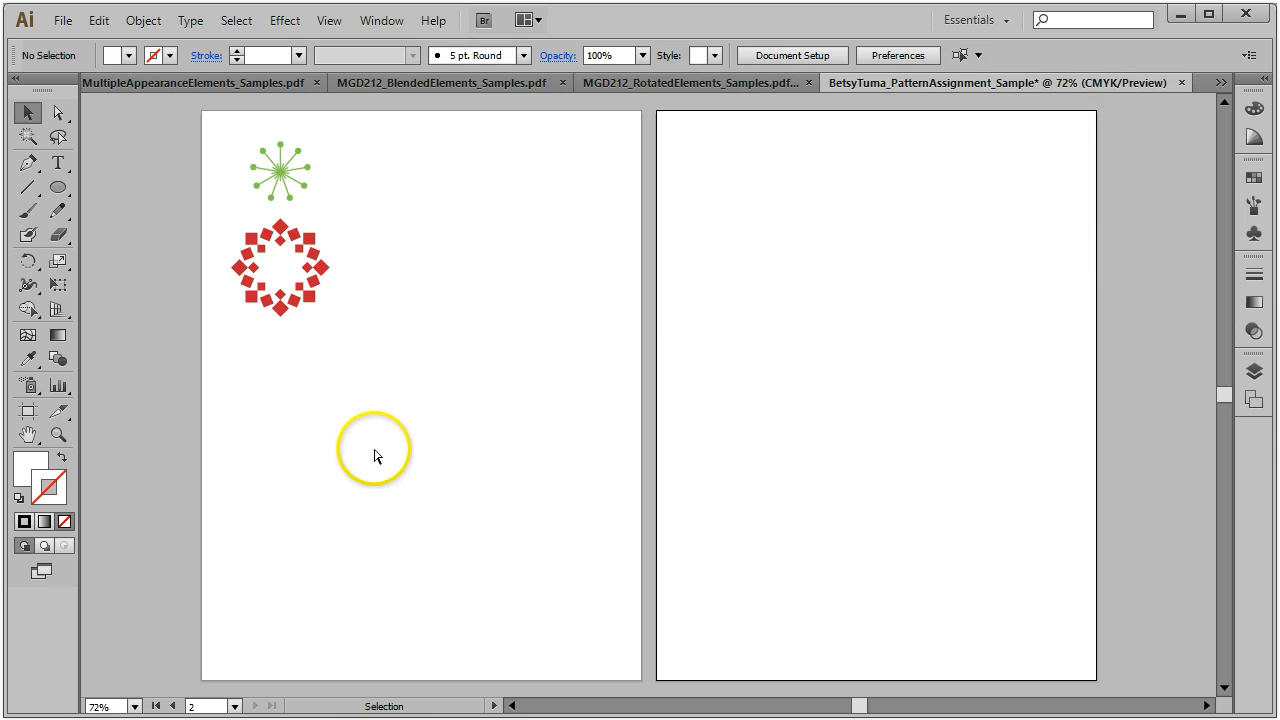
key(ctrl+v)
drag(777, 294, 491, 377)
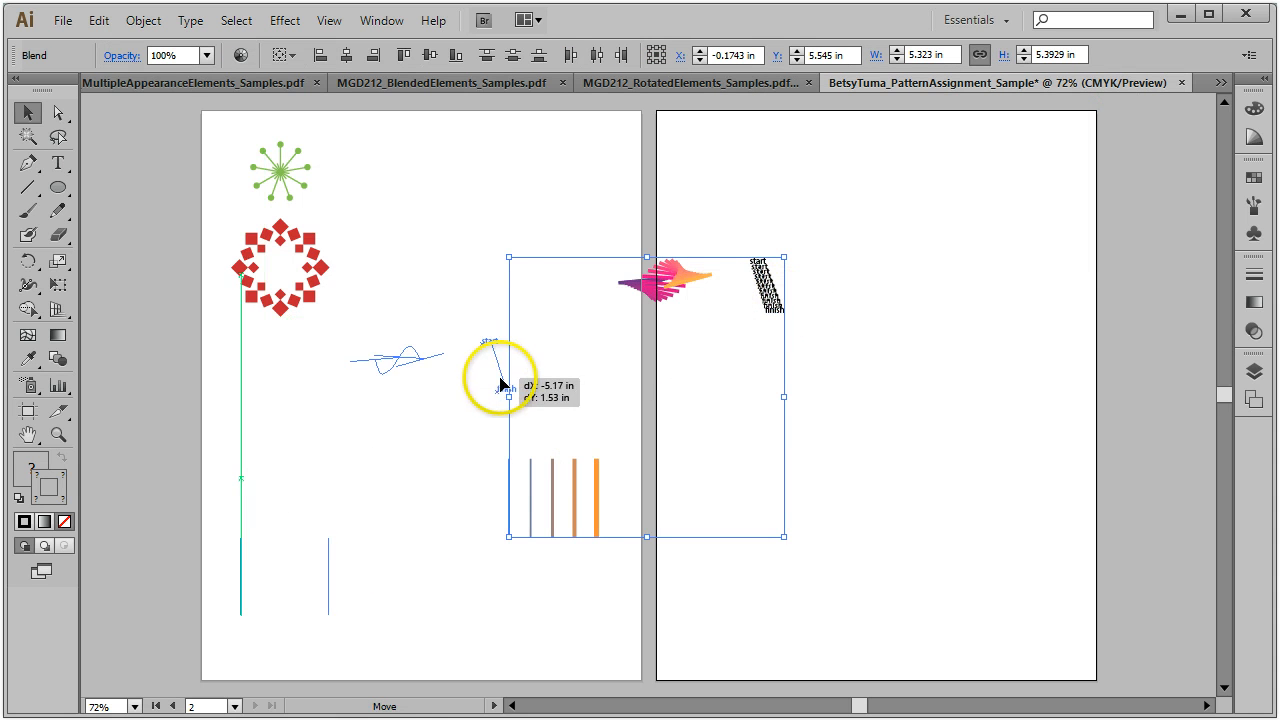
drag(549, 185, 543, 218)
click(543, 218)
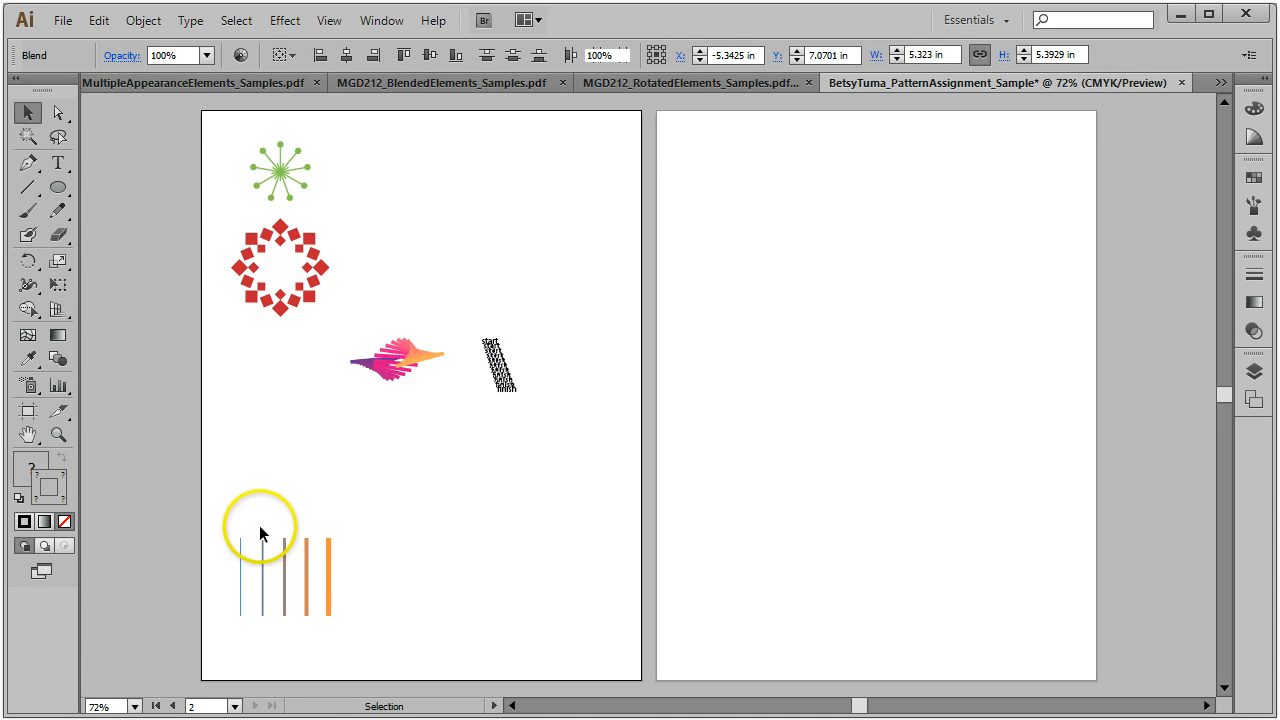
Step: Widen the vertical-line blend and move it up near the top of the artboard
drag(212, 543, 345, 626)
drag(331, 577, 341, 308)
drag(341, 576, 420, 78)
click(118, 76)
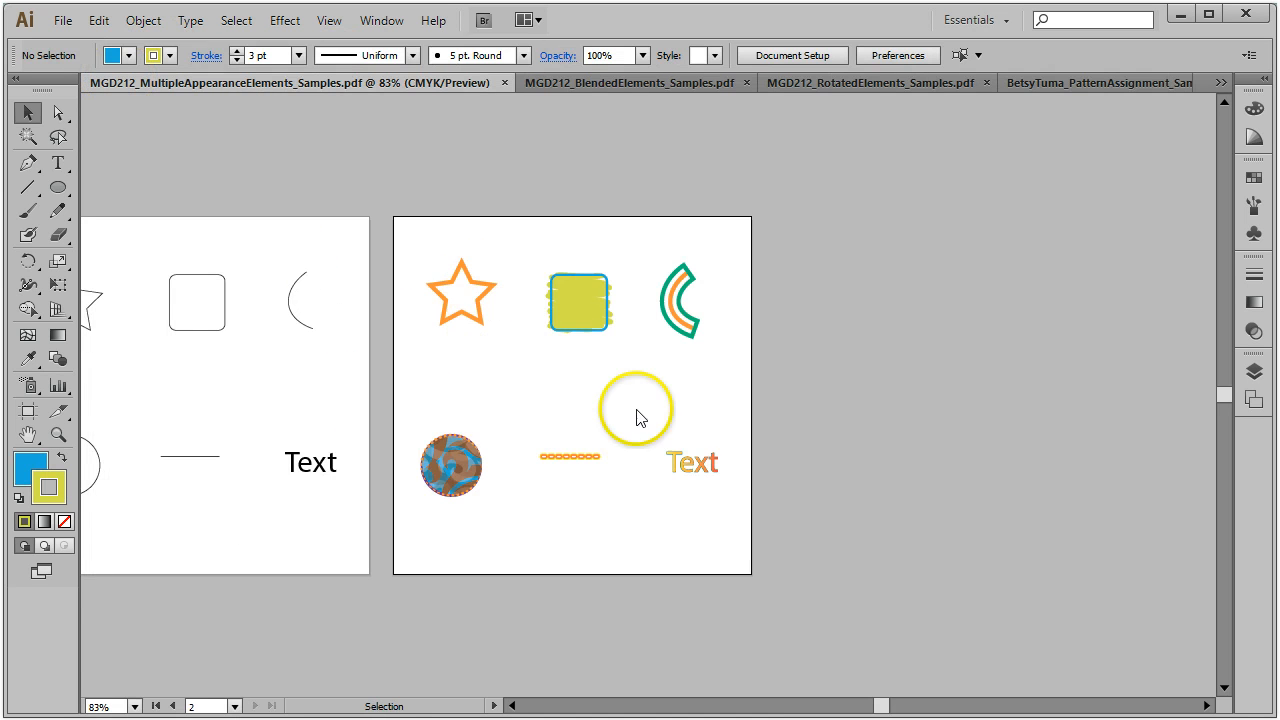
Step: Copy the yellow square and green/orange arc and paste them onto the first artboard below the blends
drag(719, 363, 721, 363)
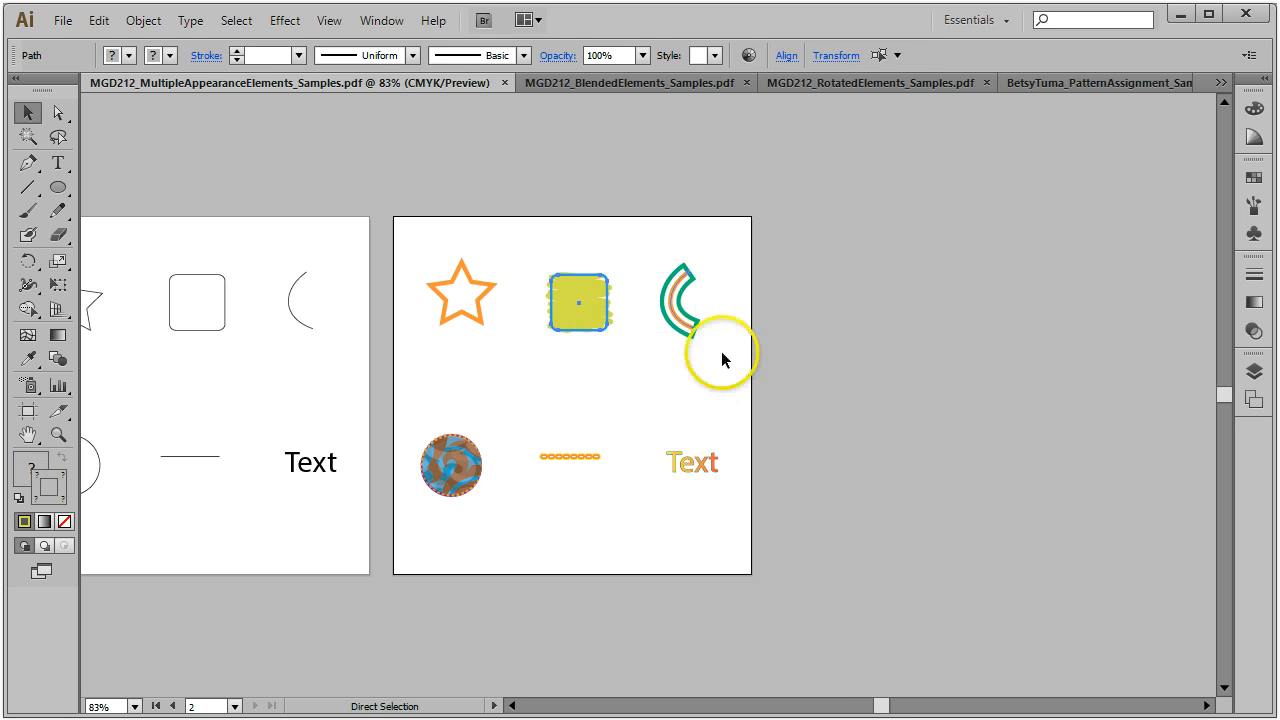
key(ctrl+c)
click(1101, 85)
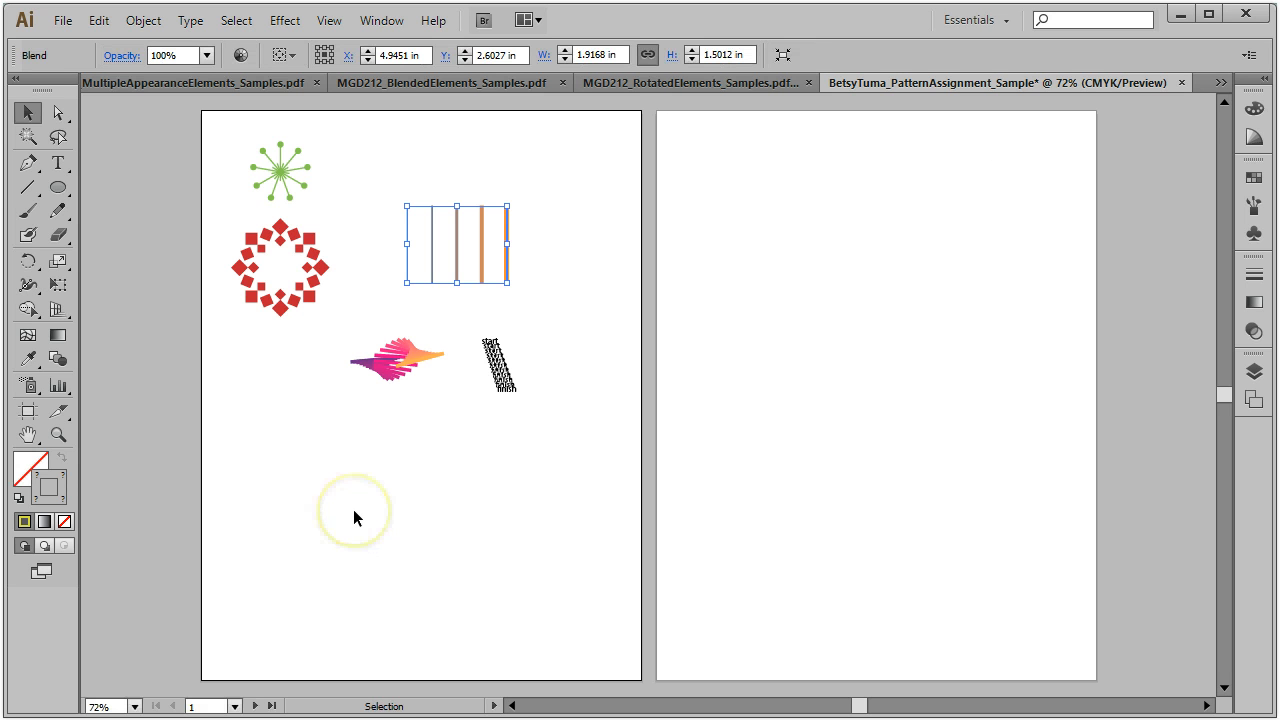
right_click(421, 440)
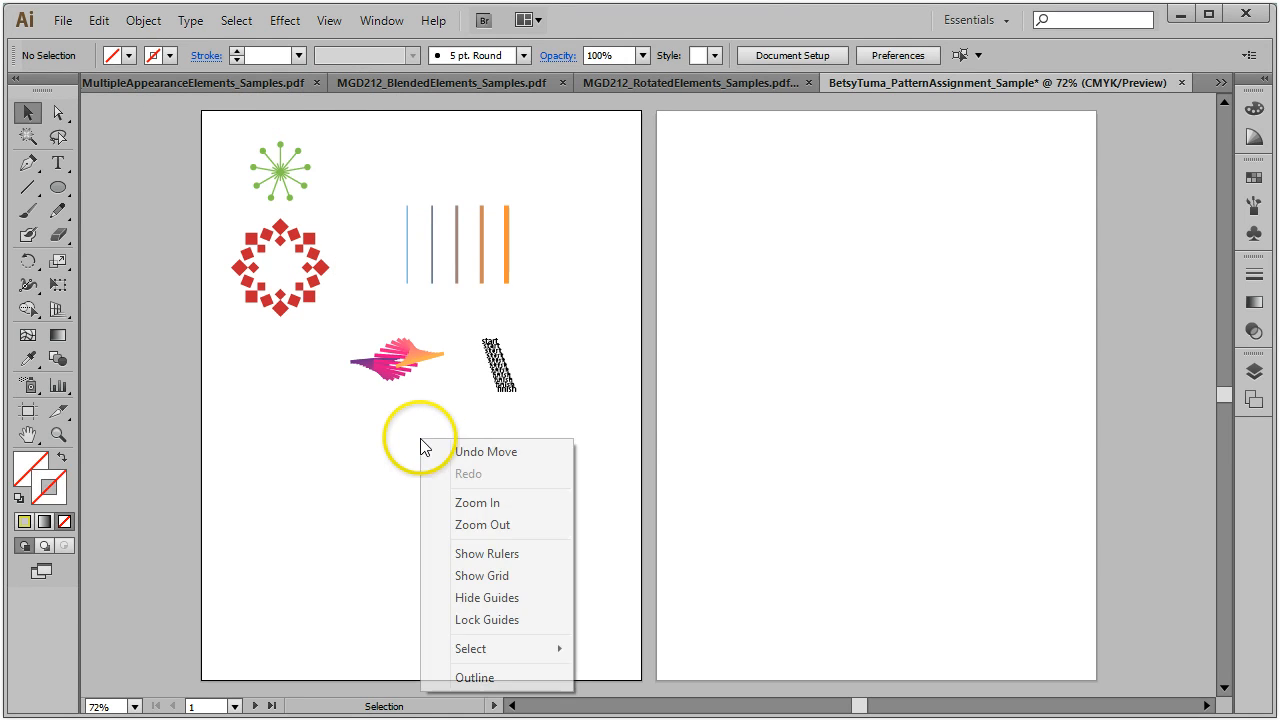
click(349, 551)
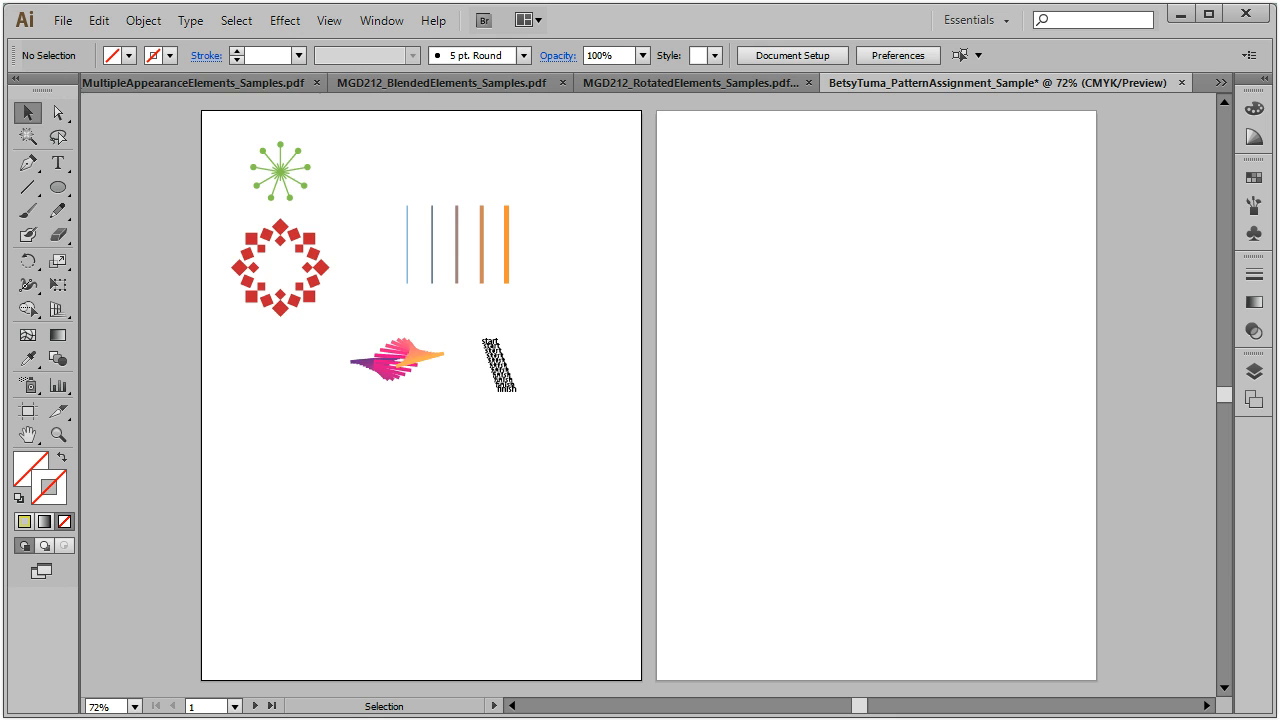
click(99, 20)
click(130, 138)
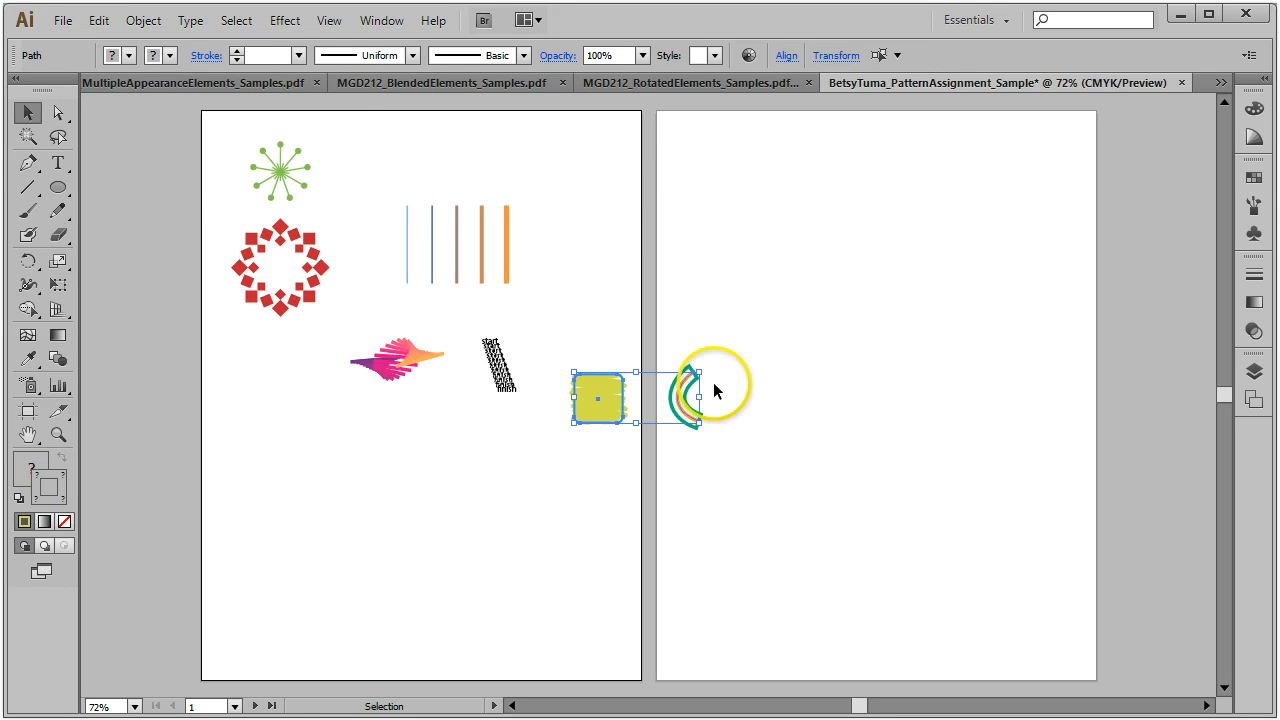
drag(692, 410, 407, 470)
click(529, 458)
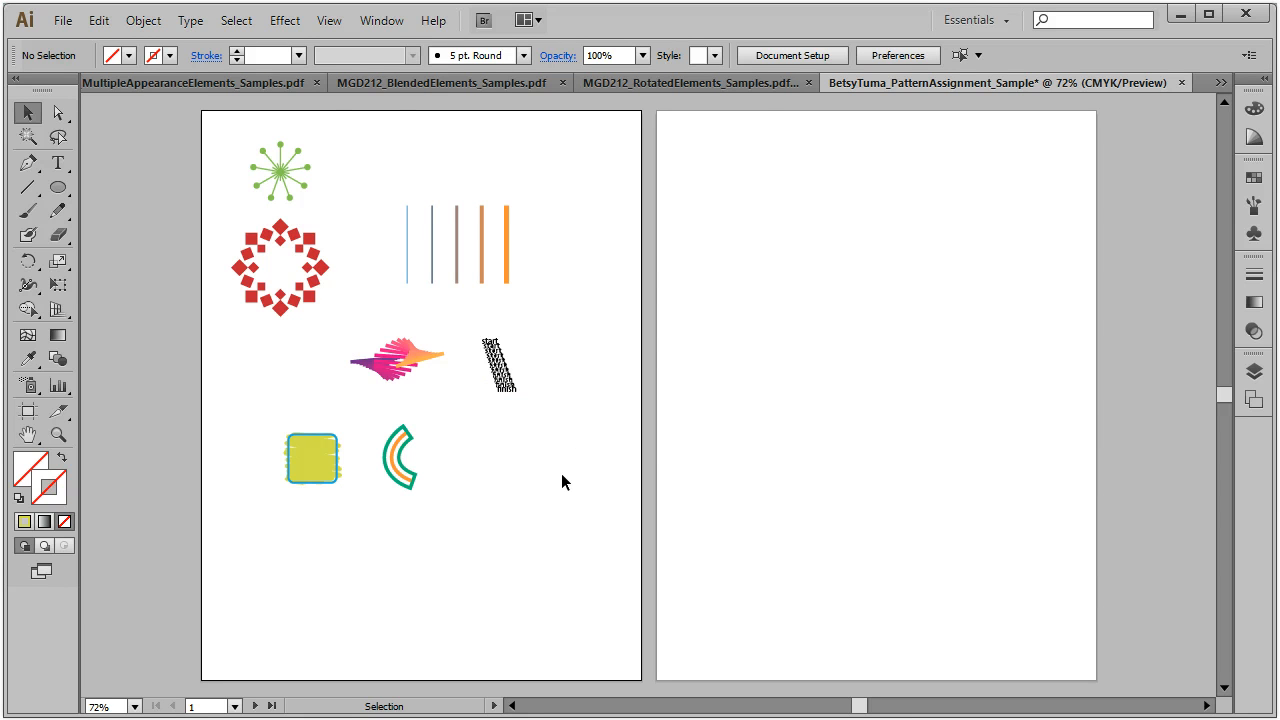
click(737, 85)
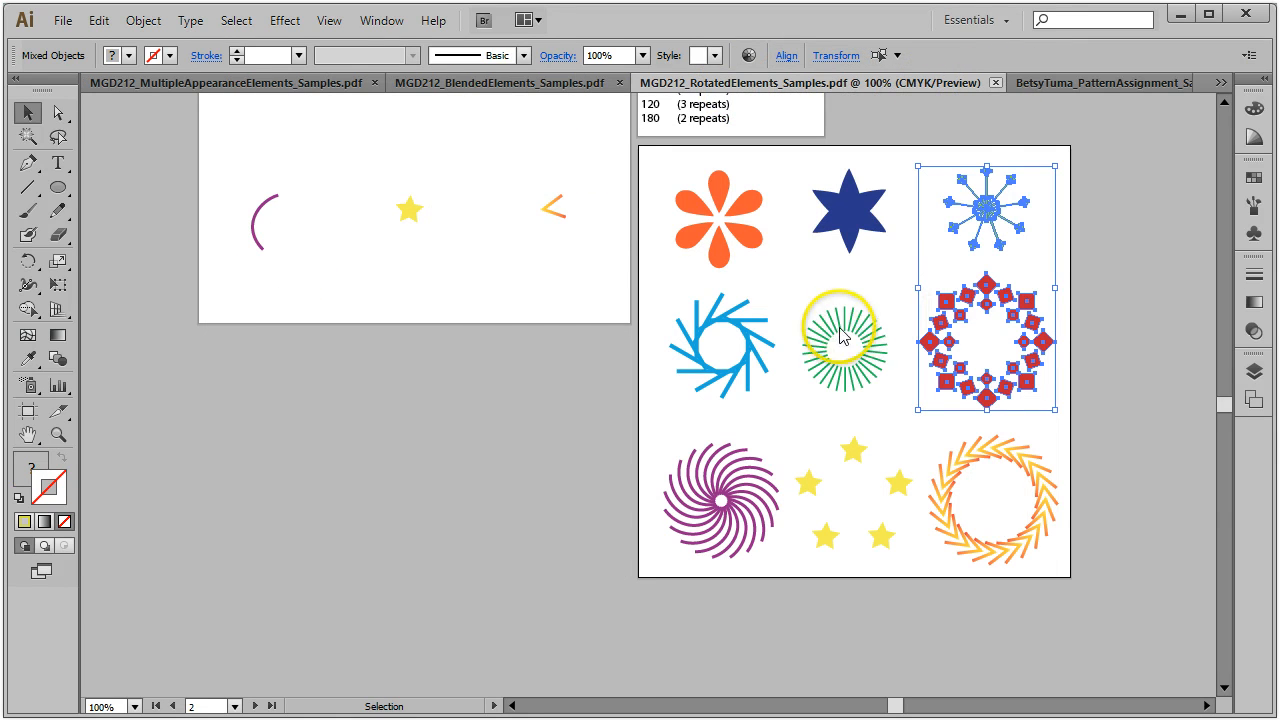
Step: Copy the blue spiral and sunburst, then close the RotatedElements samples file
drag(668, 292, 857, 371)
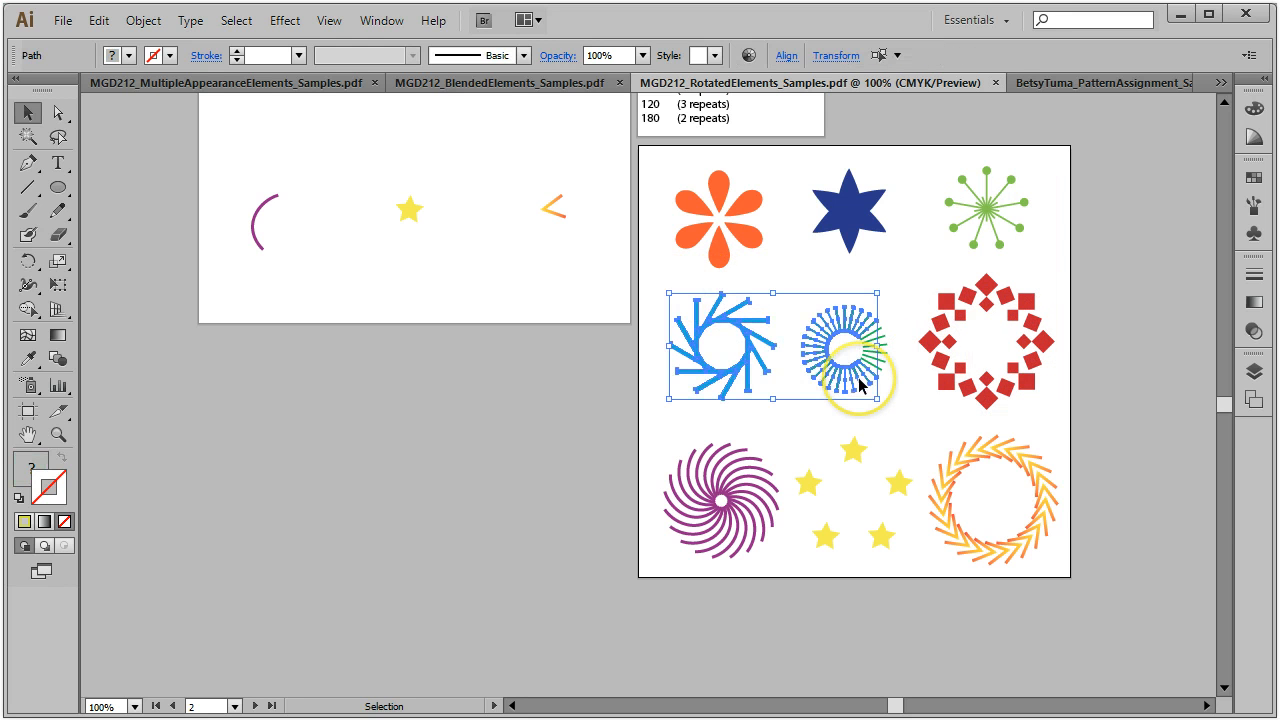
key(ctrl+h)
drag(665, 293, 900, 408)
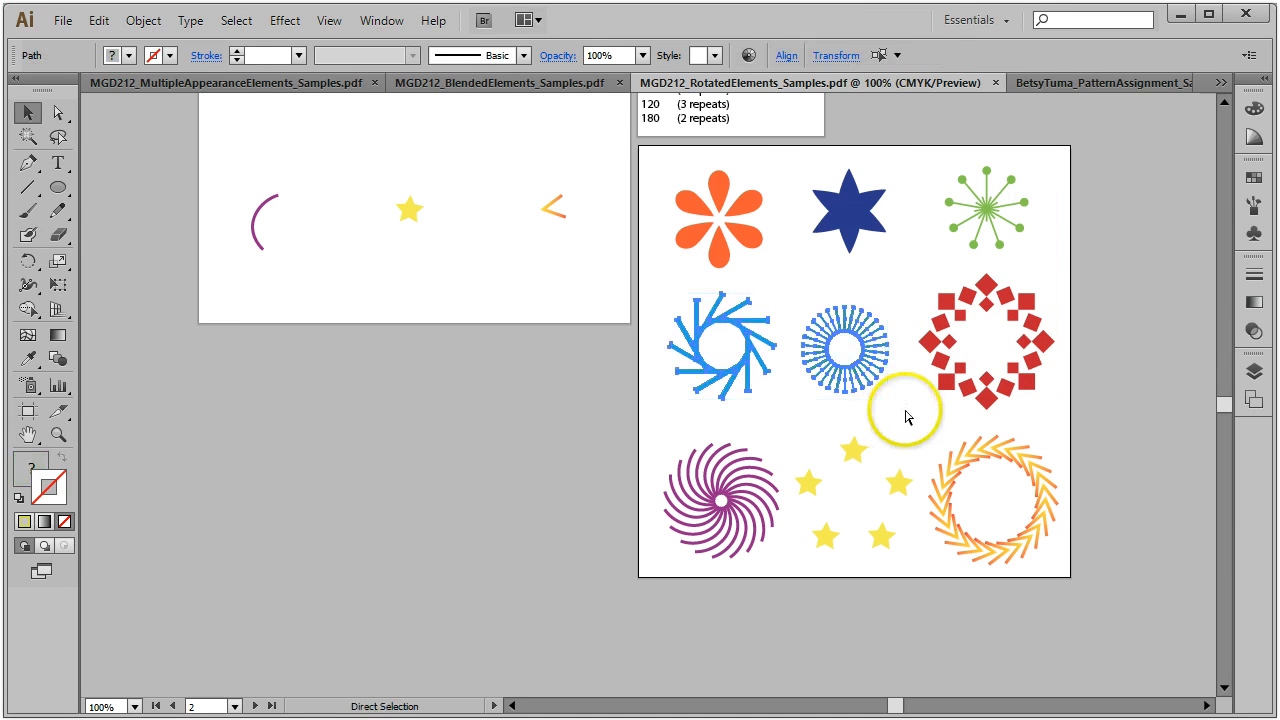
click(995, 82)
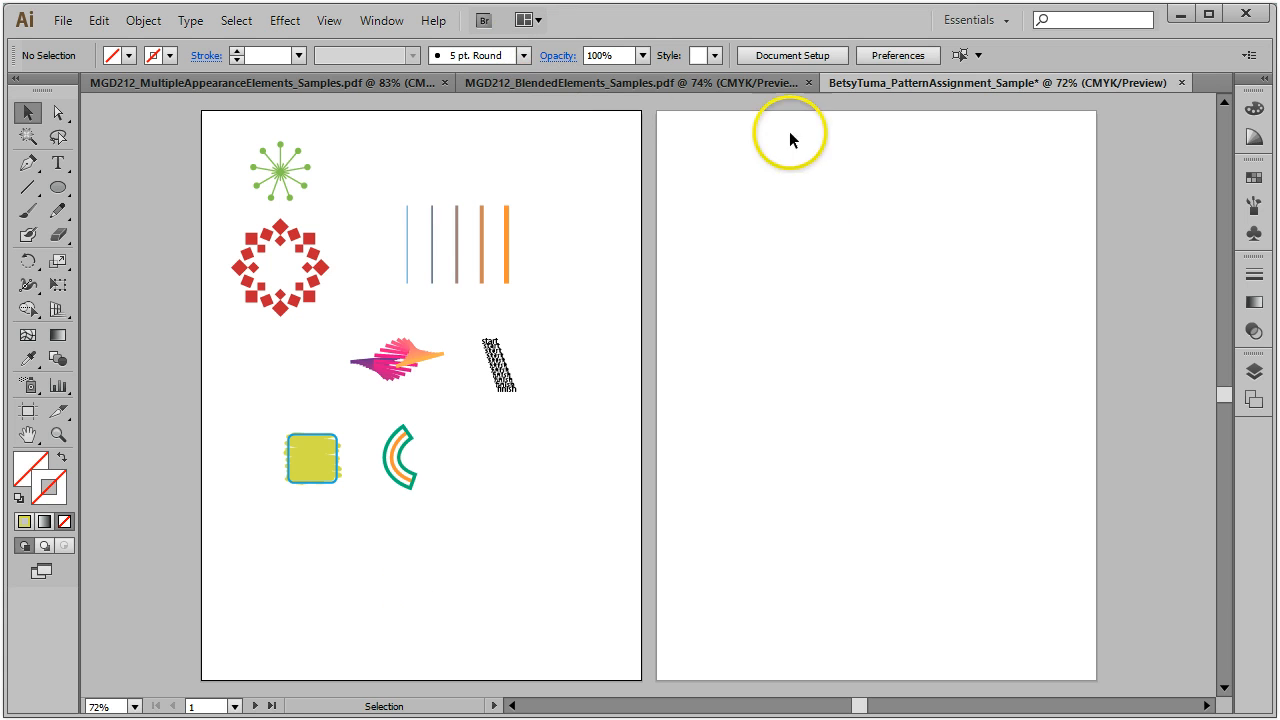
Step: Close the BlendedElements and MultipleAppearanceElements sample files
click(701, 81)
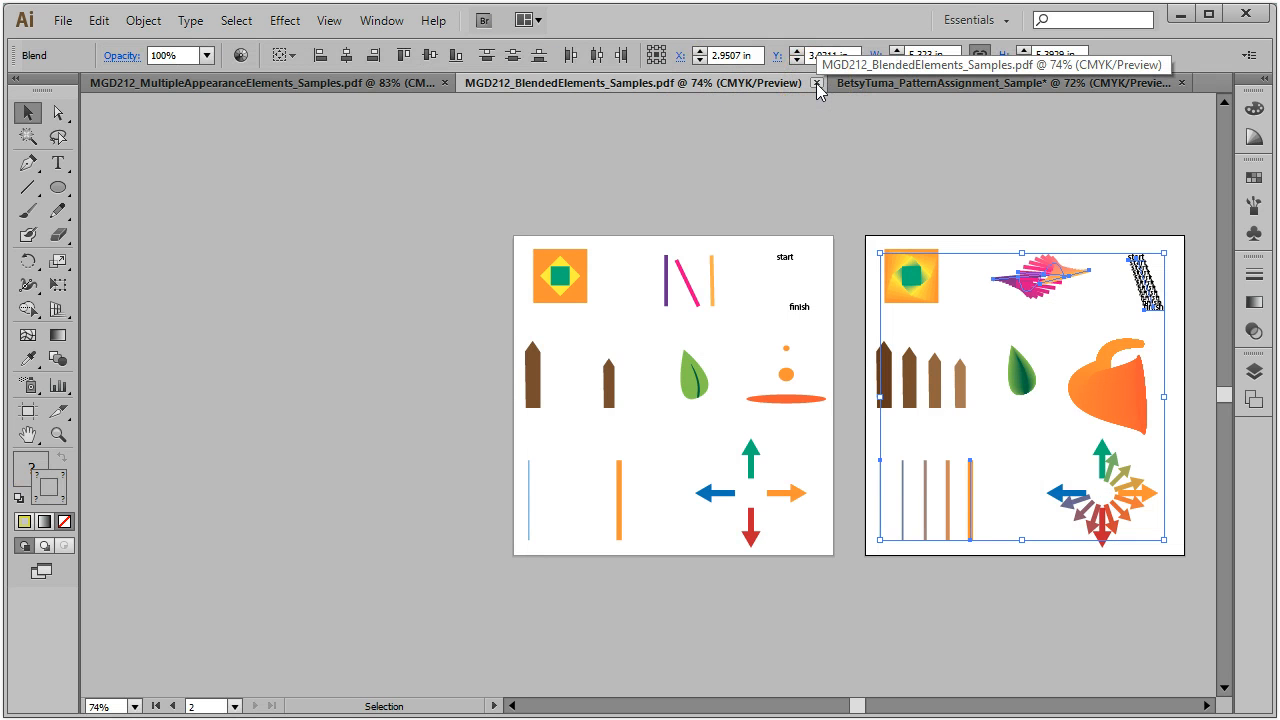
click(817, 83)
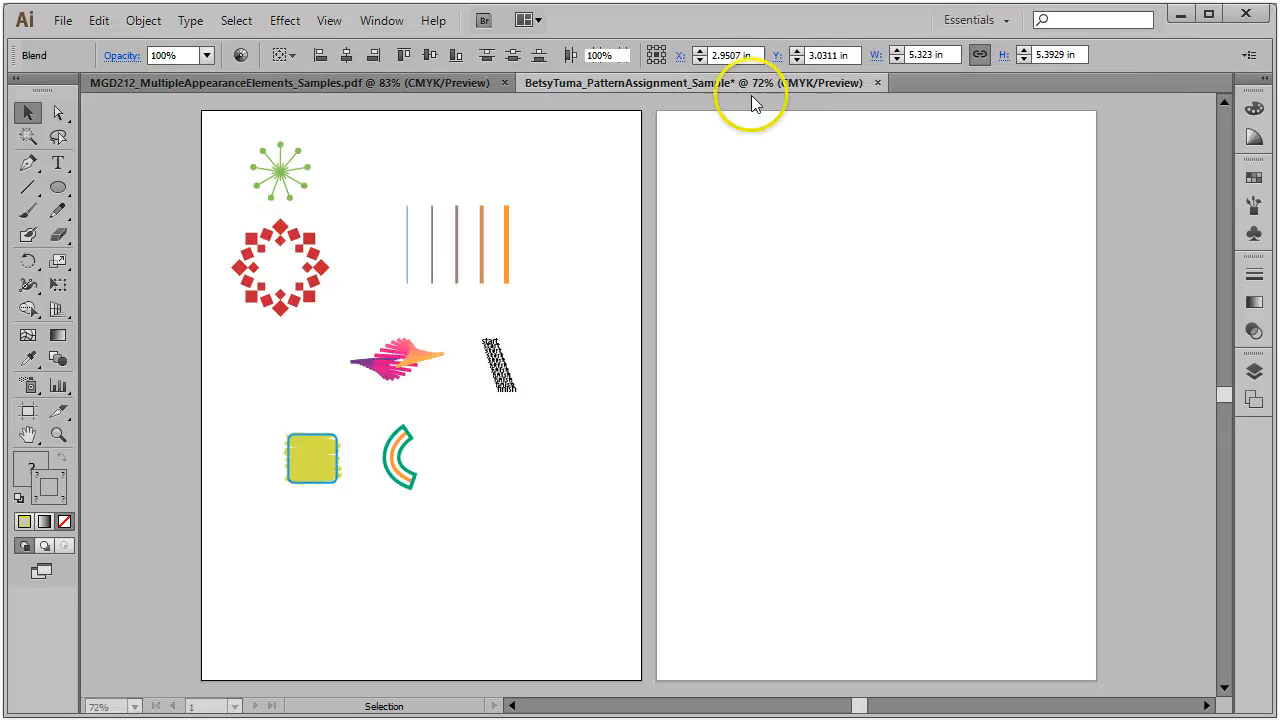
click(374, 80)
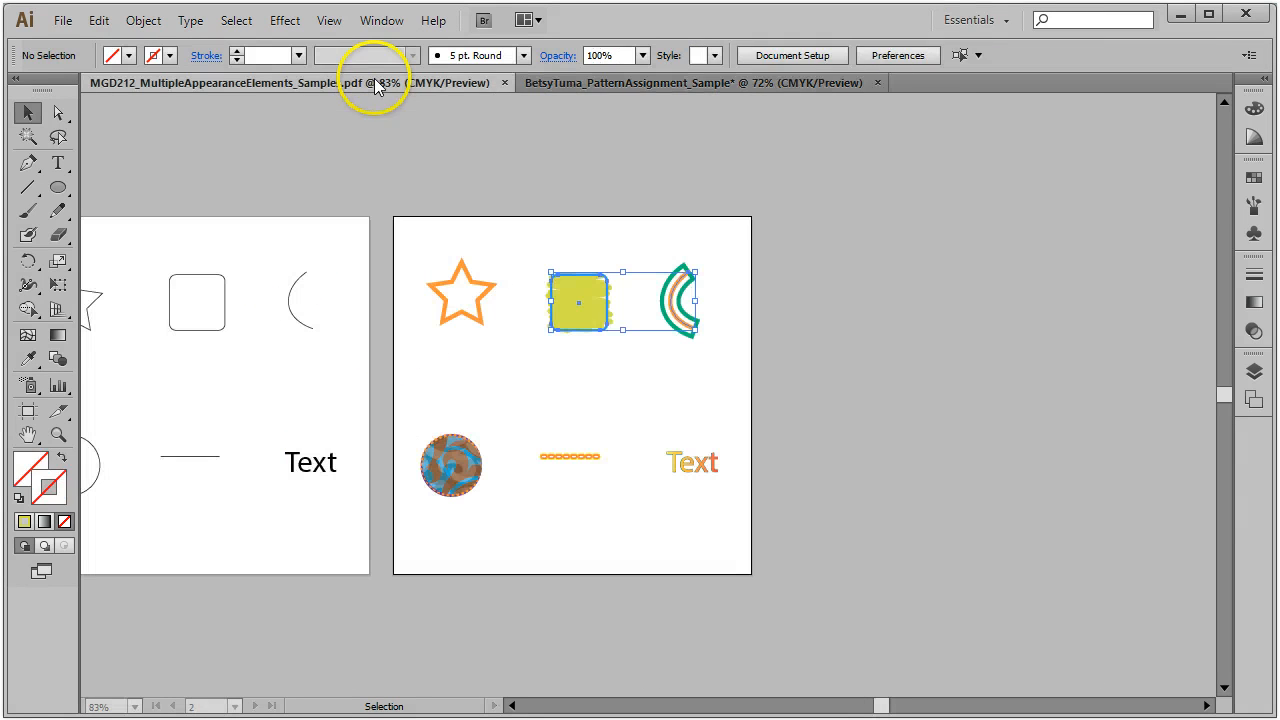
click(504, 83)
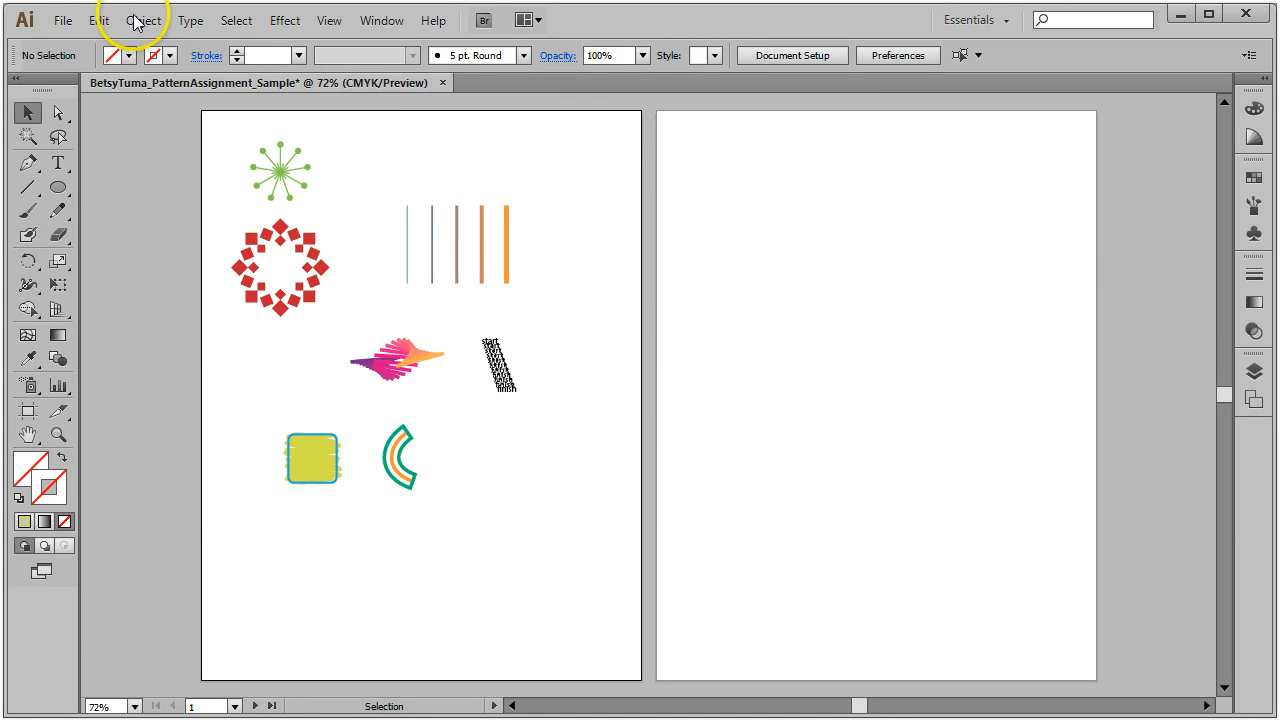
Step: Paste the spiral and sunburst onto the first artboard and select the spiral
click(99, 20)
click(131, 136)
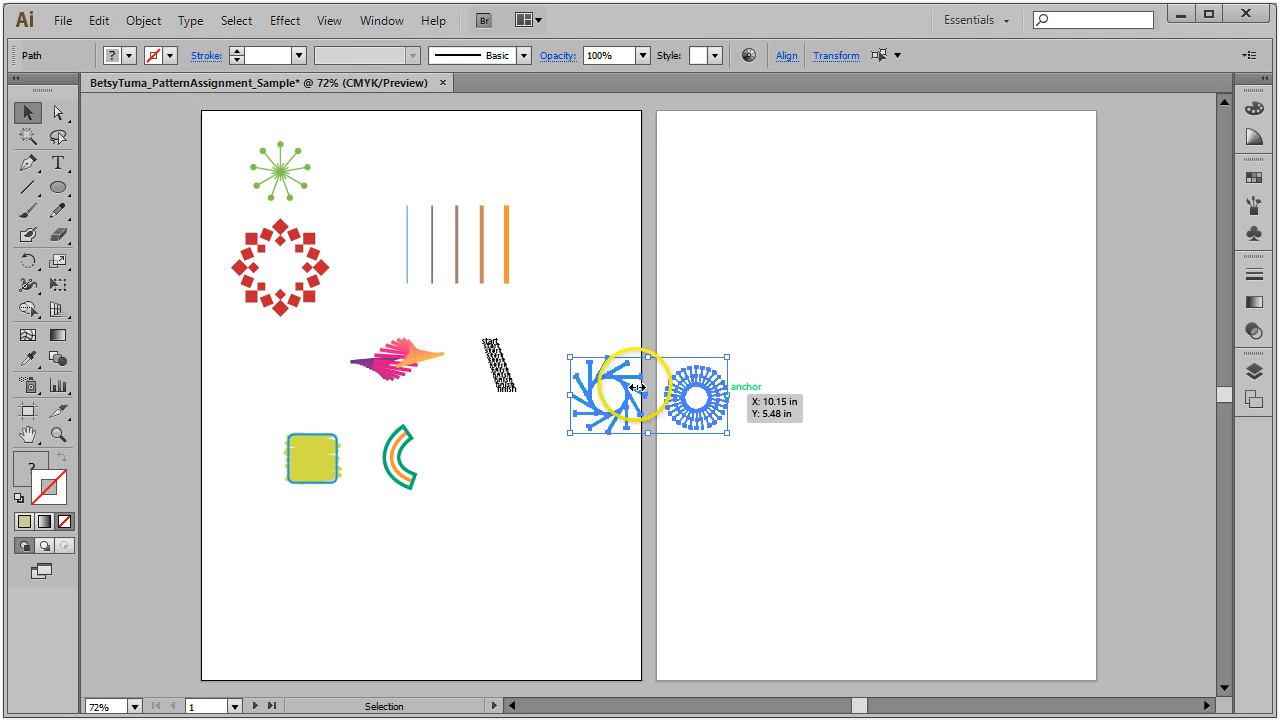
drag(632, 392, 393, 597)
click(557, 493)
drag(570, 507, 427, 664)
click(305, 548)
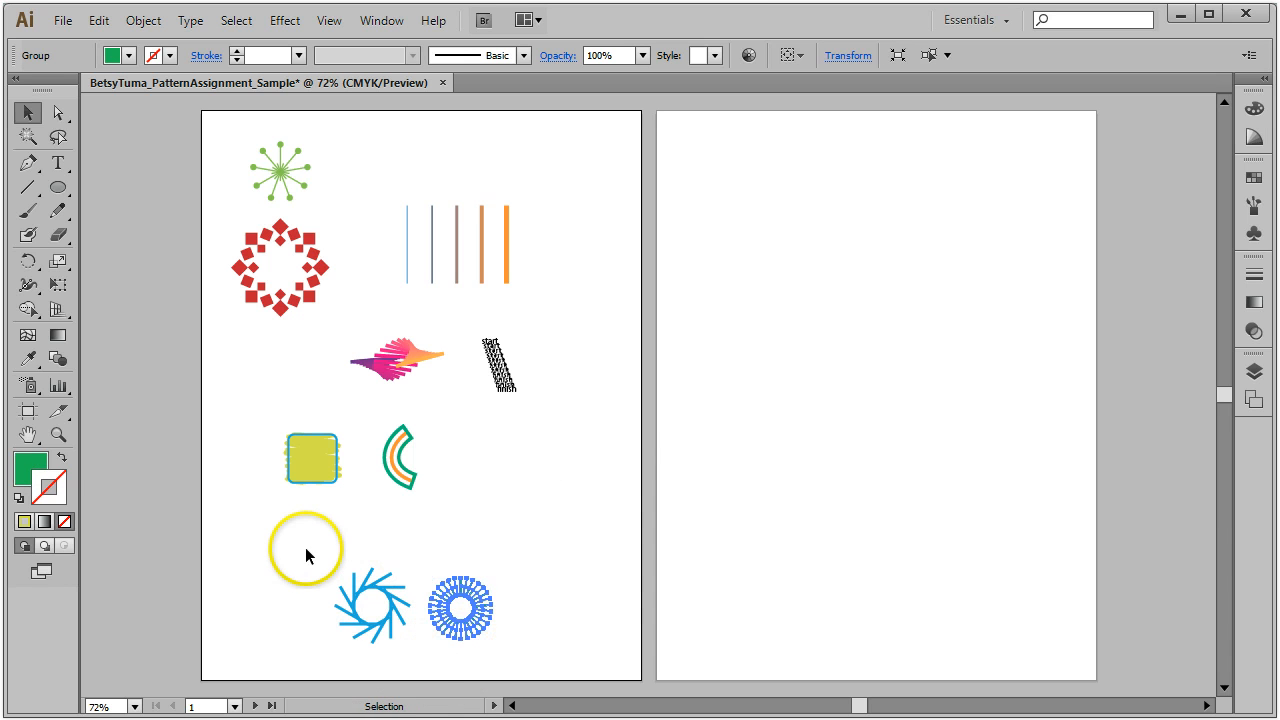
drag(300, 552, 426, 642)
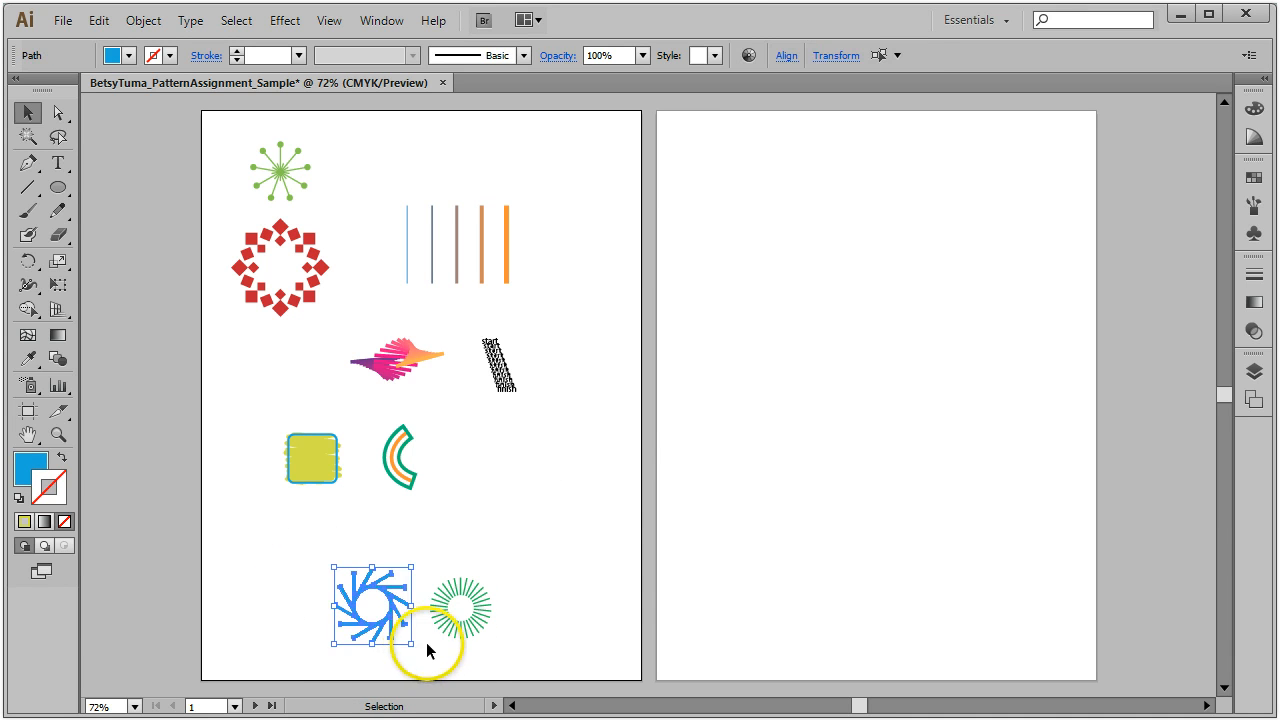
Step: Move the blue spiral to the artboard's top right and the green sunburst beside the arc
click(393, 602)
drag(394, 602, 589, 178)
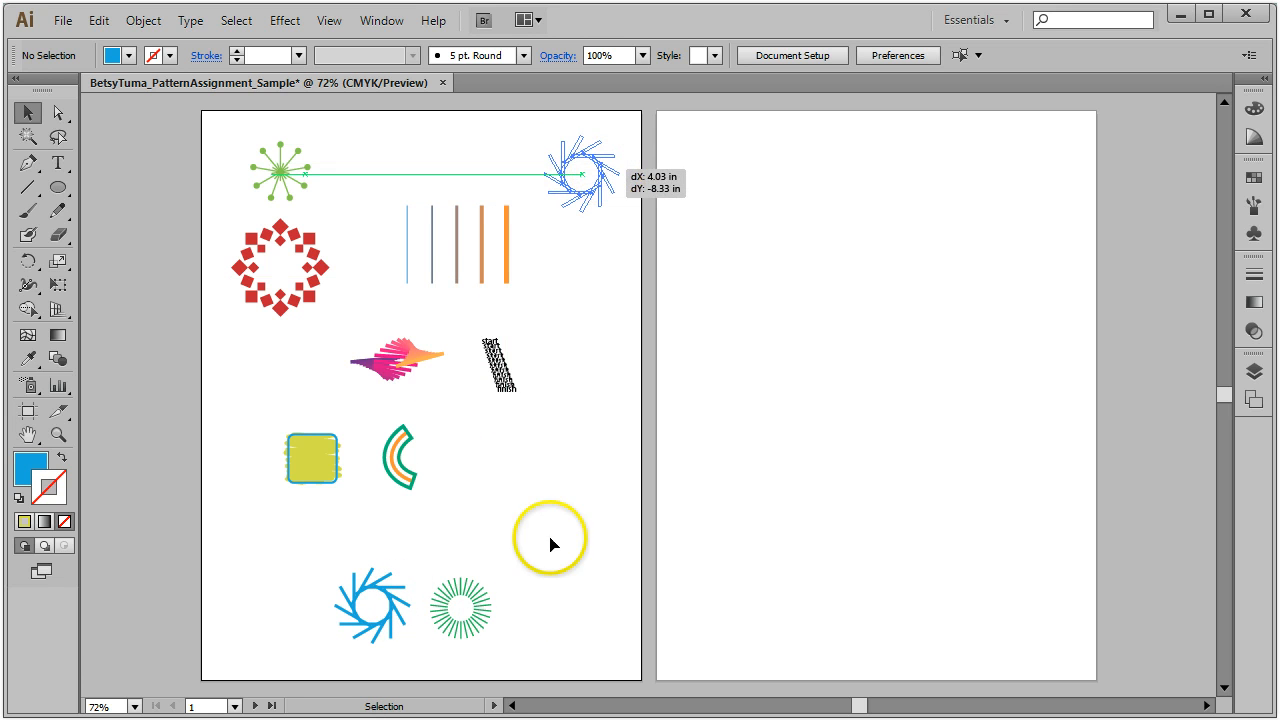
click(494, 632)
drag(478, 615, 566, 460)
click(504, 585)
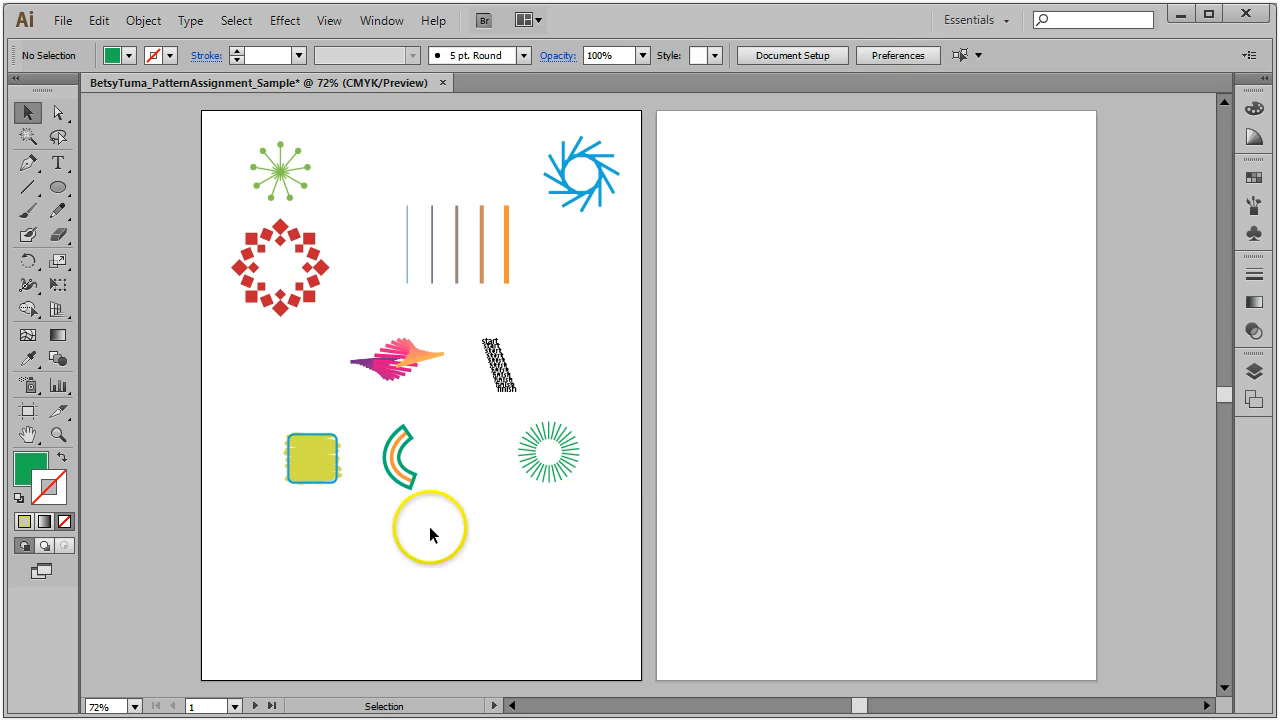
drag(375, 533, 376, 533)
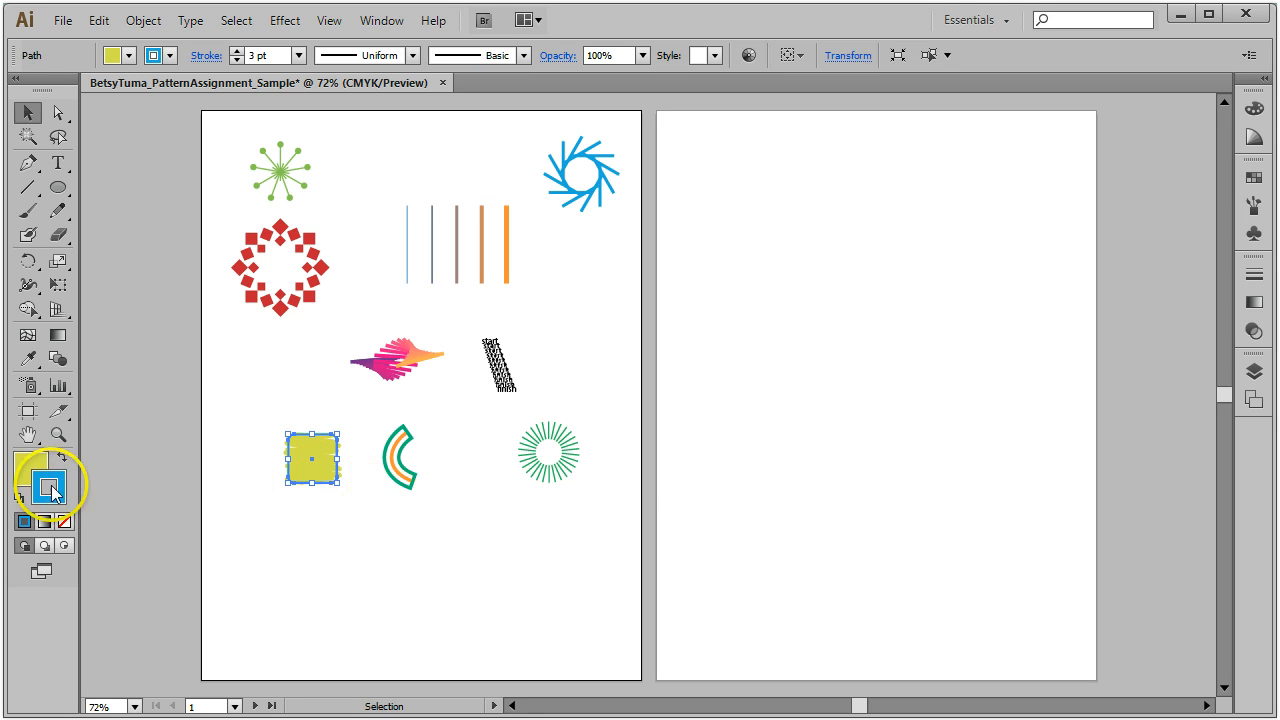
Step: Zoom in on the yellow square and arc and shift the square left and down
click(58, 435)
drag(222, 403, 397, 623)
click(28, 112)
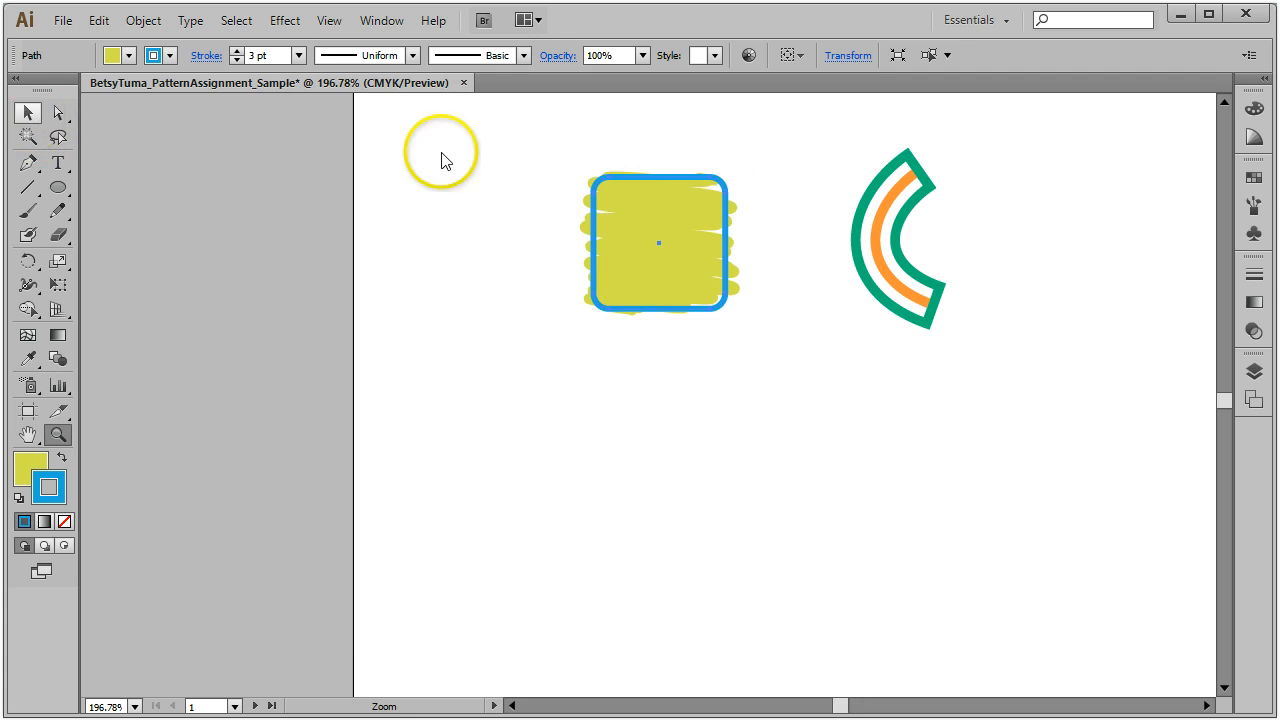
drag(670, 240, 578, 358)
click(643, 458)
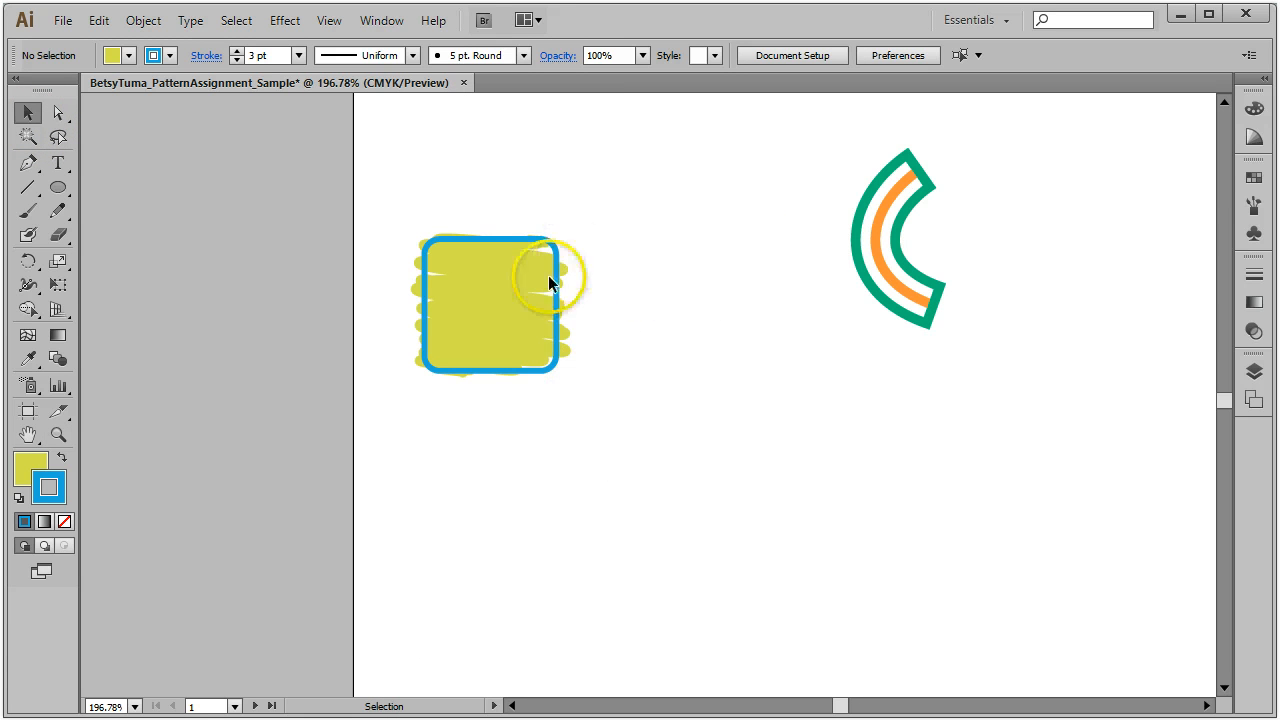
Step: Duplicate the yellow square directly below the original
drag(382, 188, 583, 422)
click(635, 377)
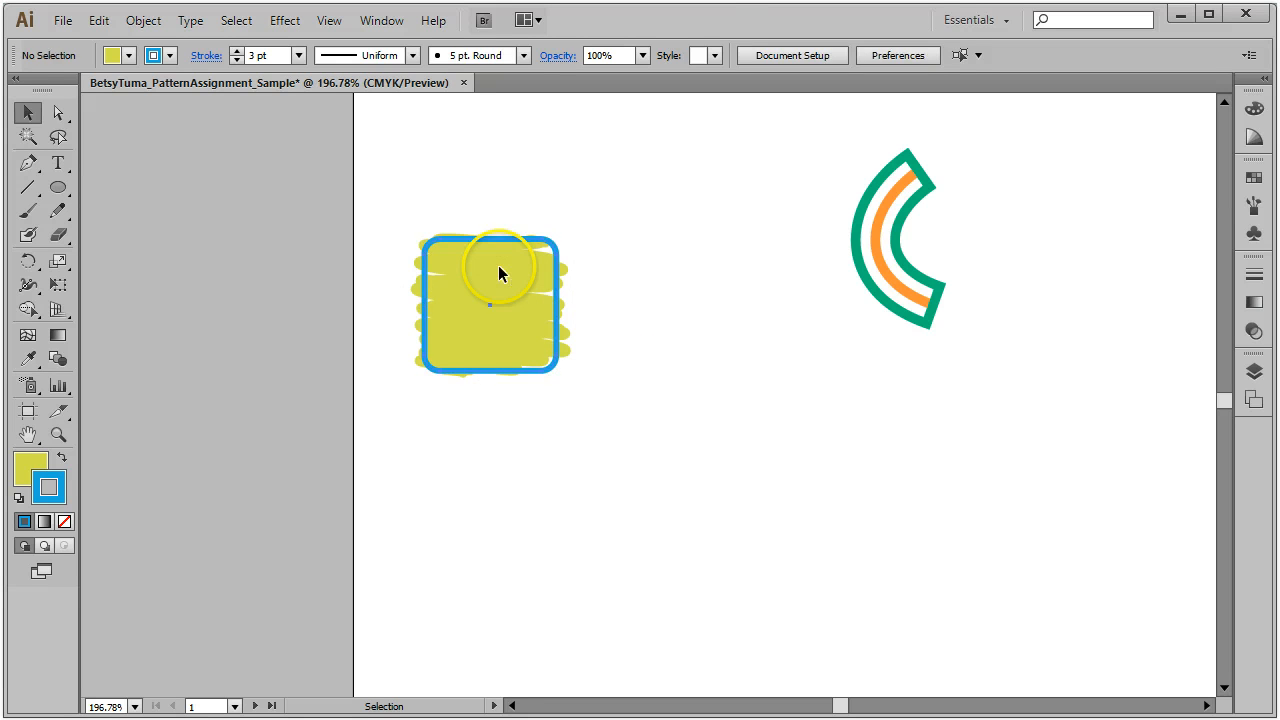
click(498, 265)
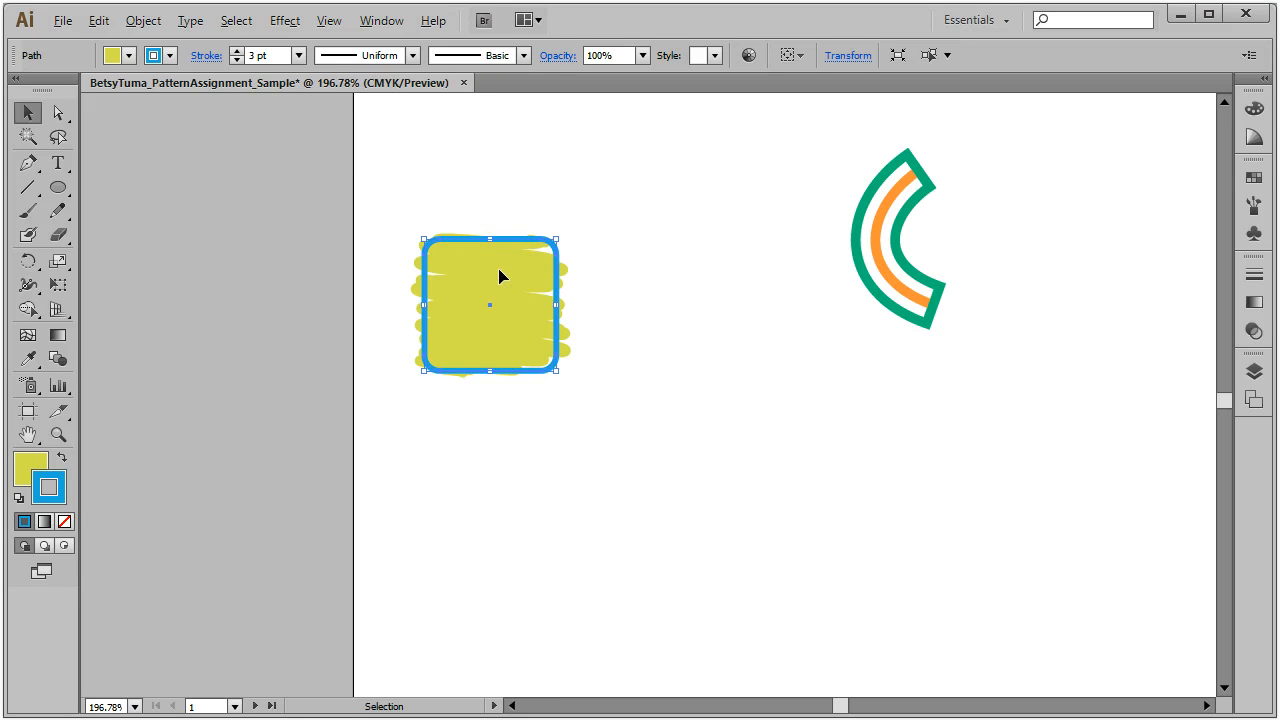
drag(500, 276, 499, 471)
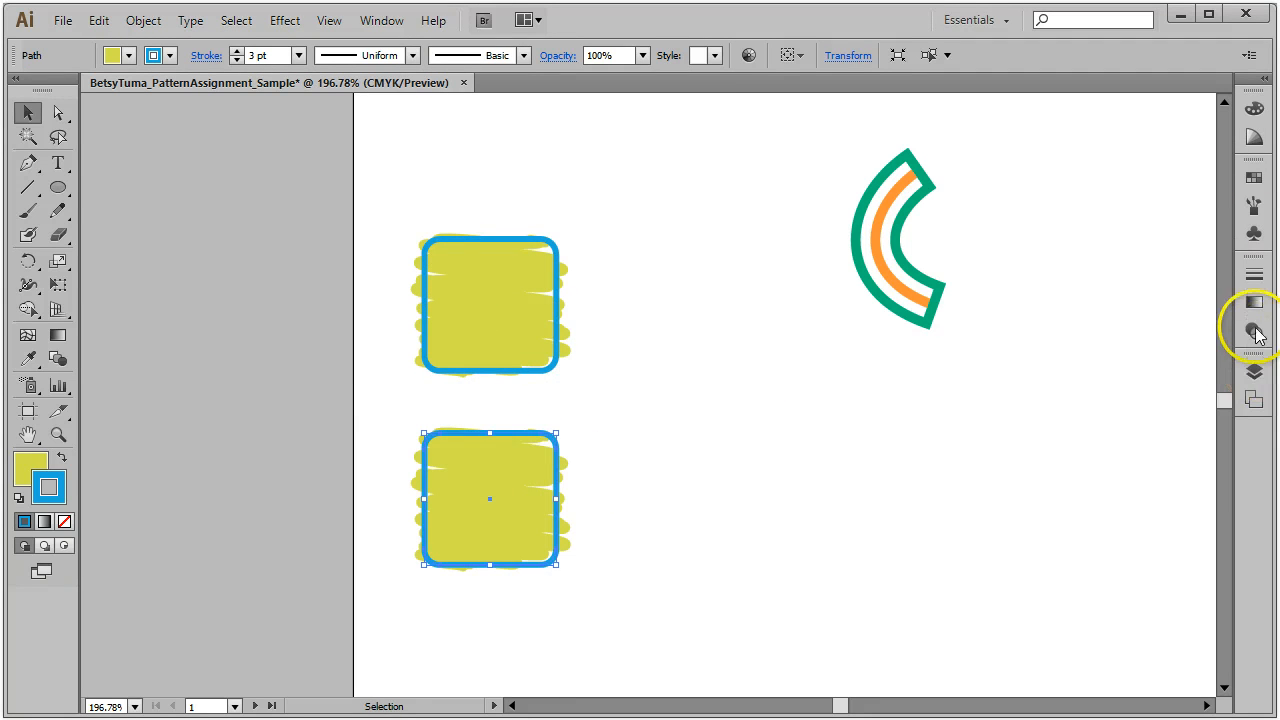
click(381, 20)
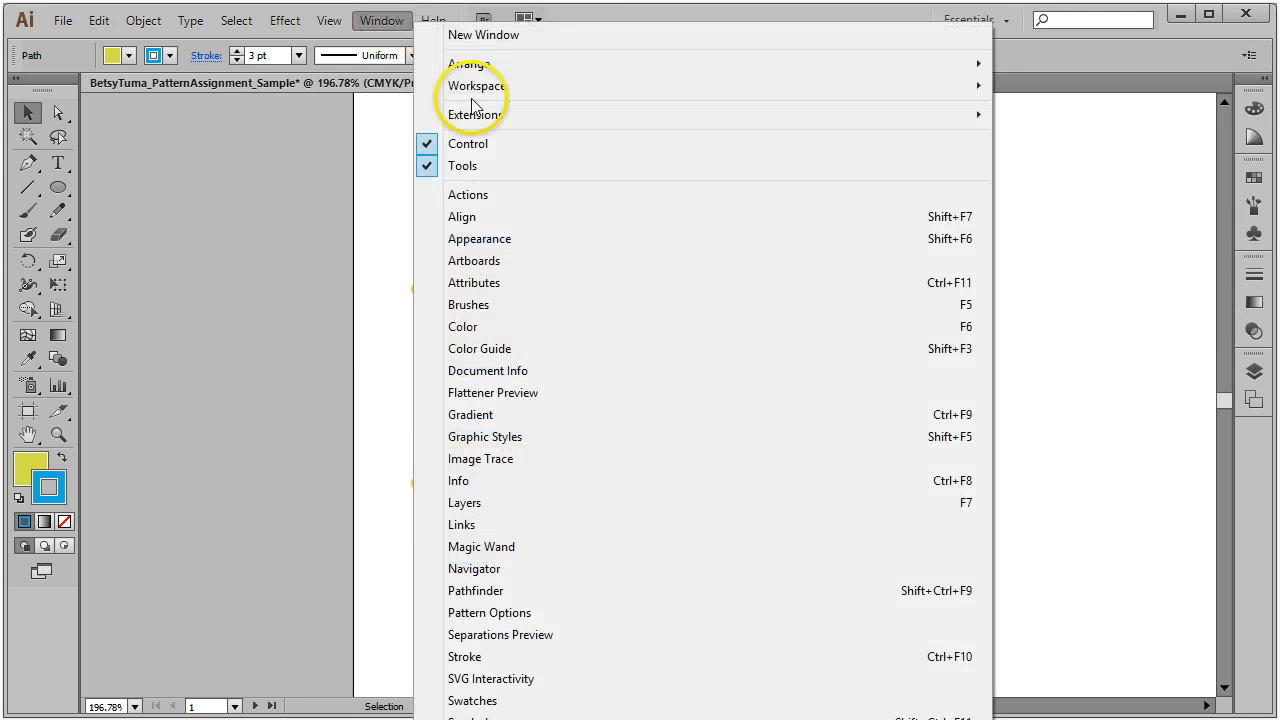
Step: In the Appearance panel, give the lower square a blue fill and a green stroke
click(509, 238)
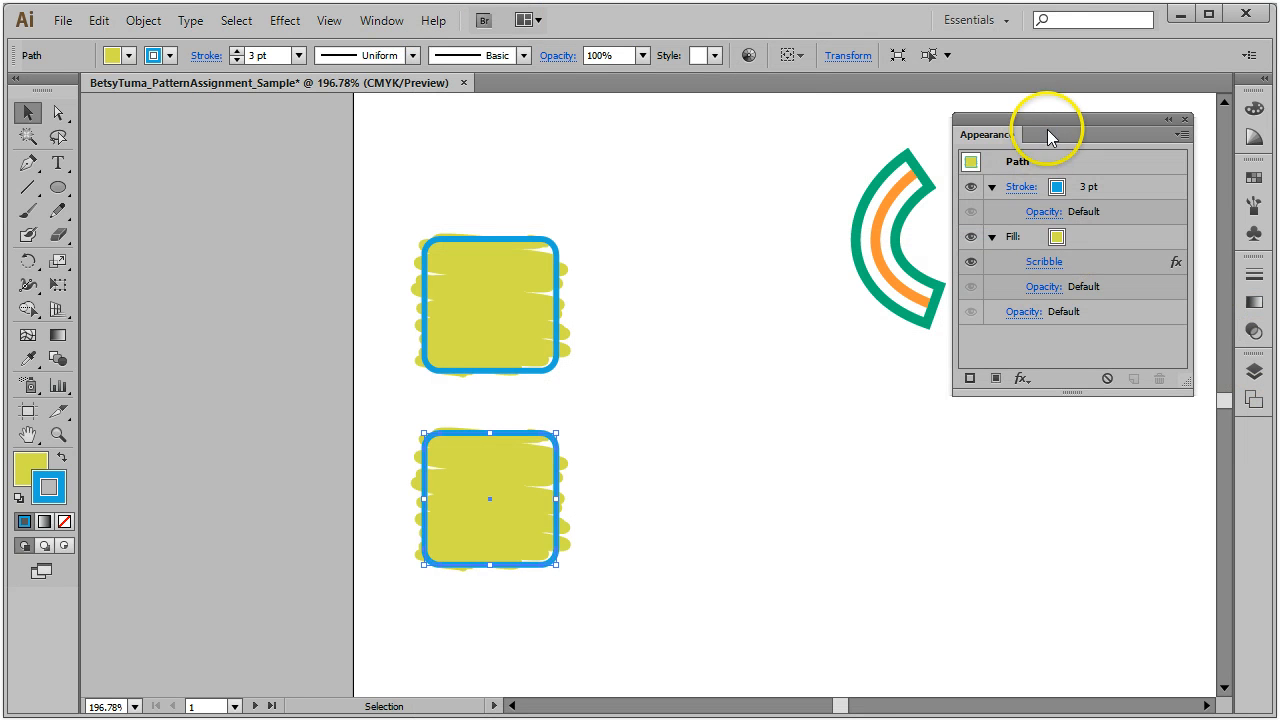
drag(1061, 116, 739, 305)
click(740, 432)
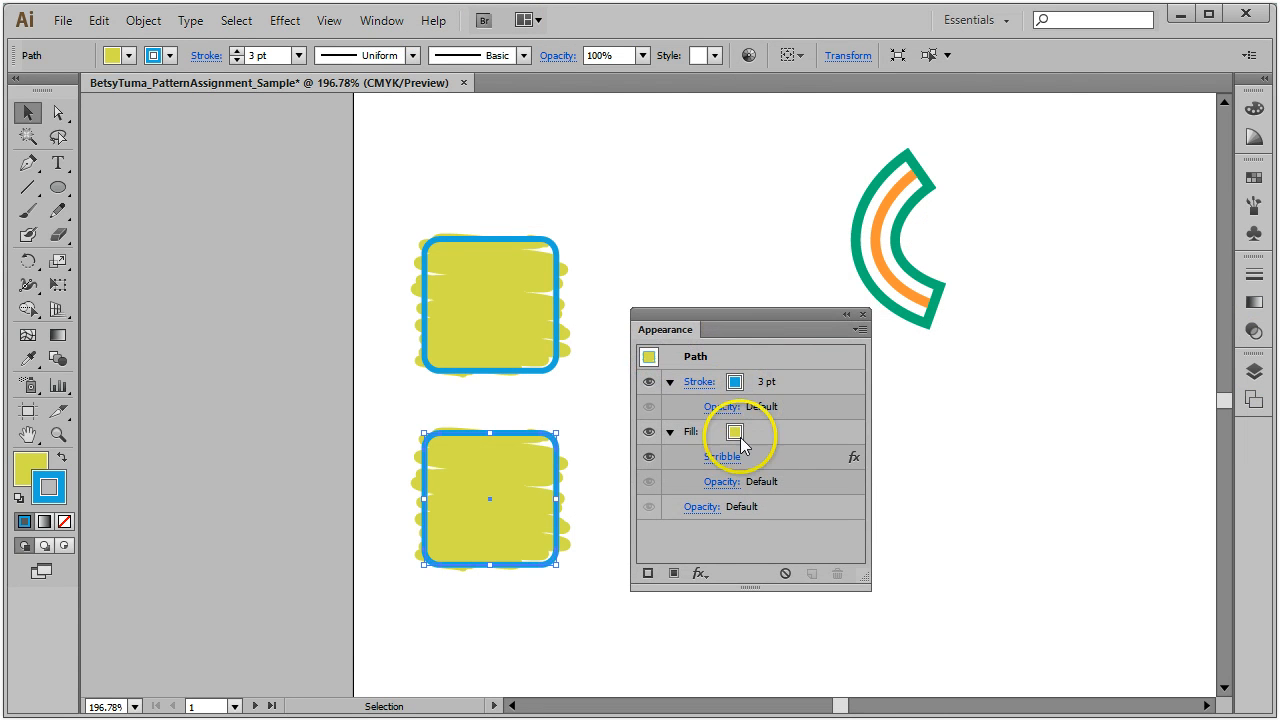
click(749, 432)
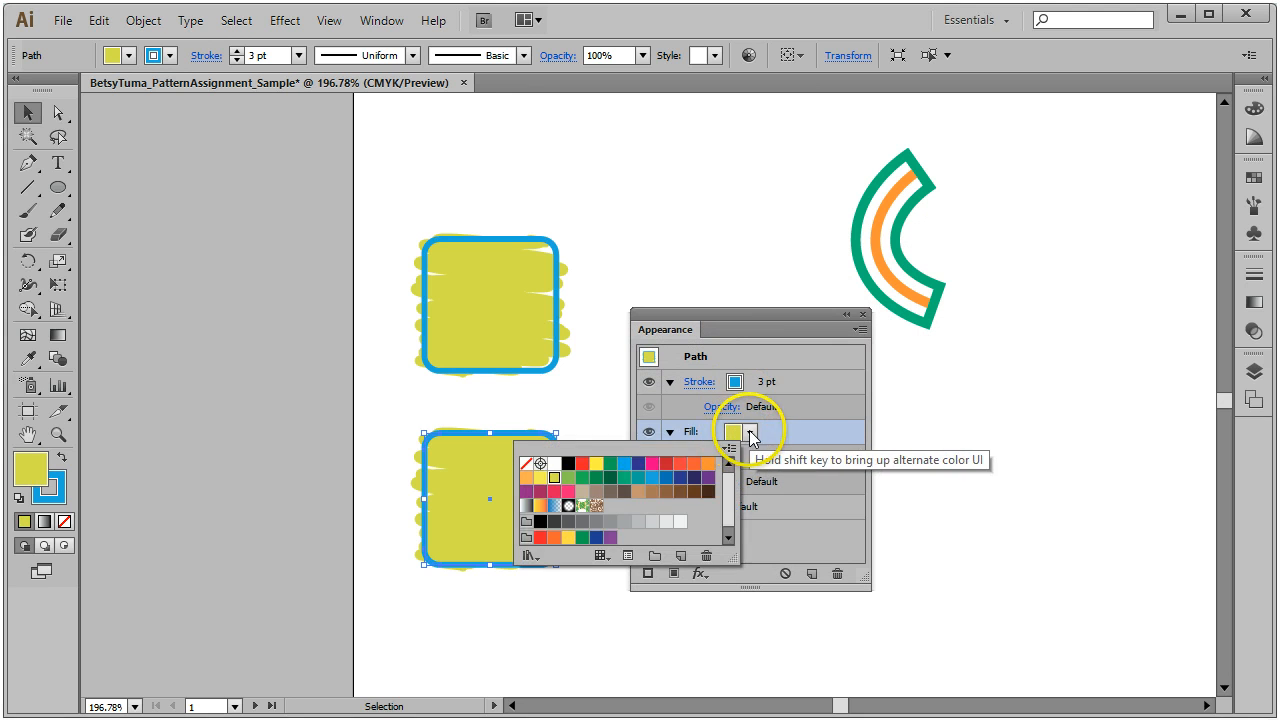
click(660, 477)
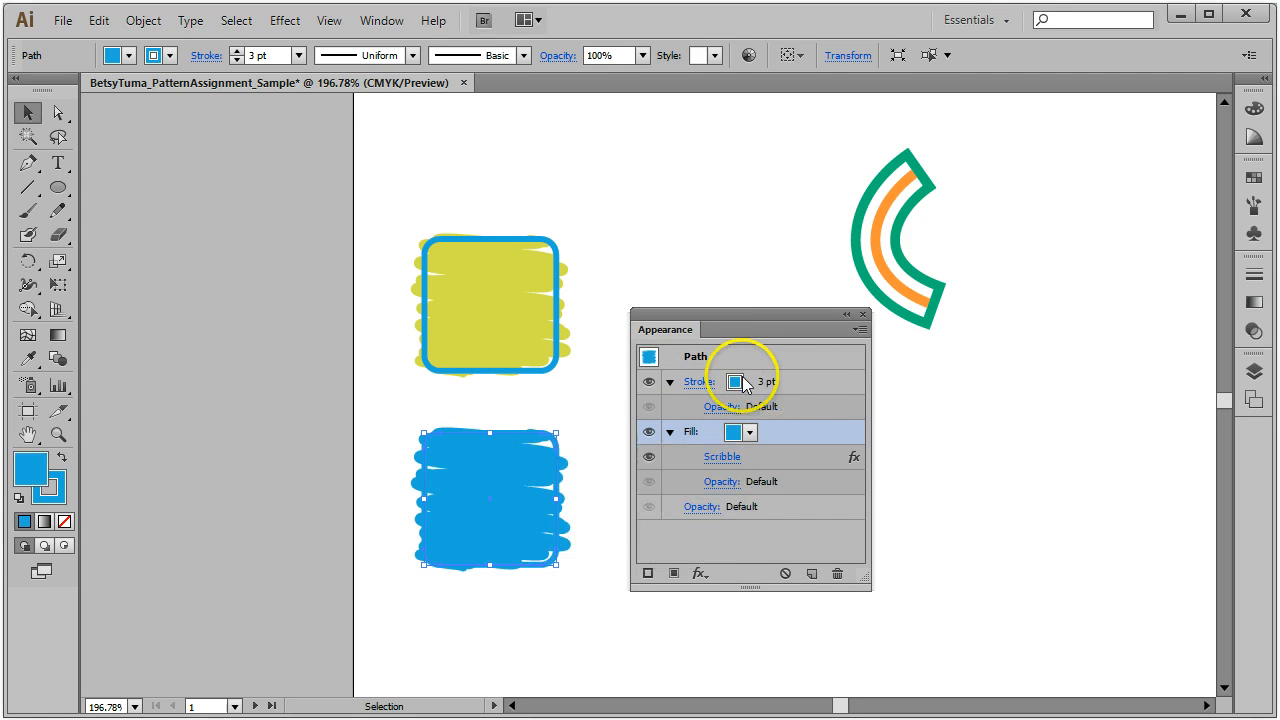
click(742, 384)
click(749, 382)
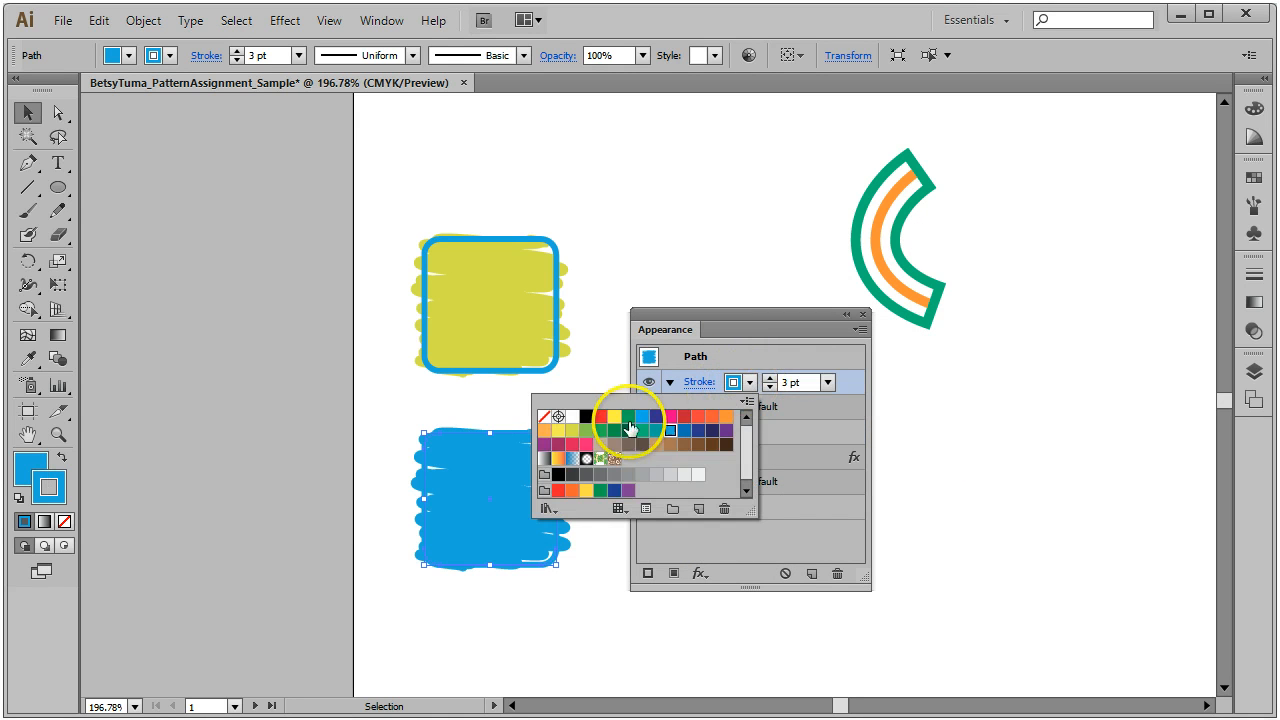
click(587, 435)
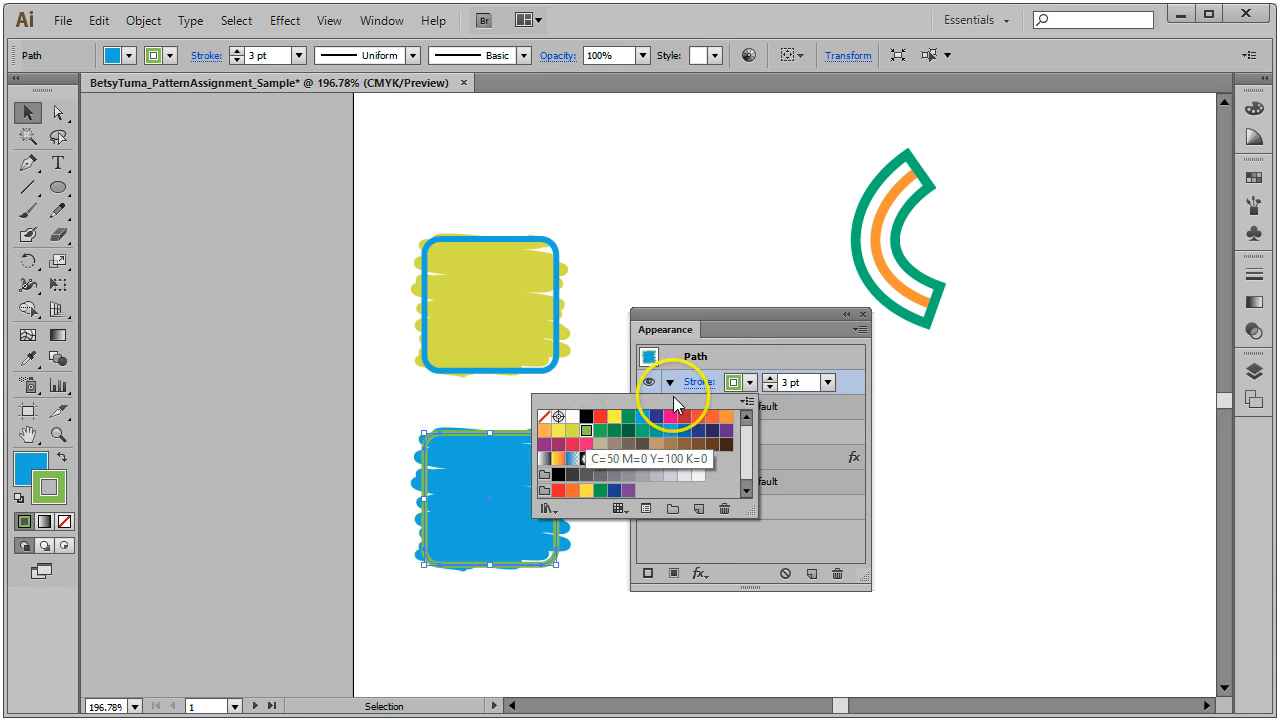
click(735, 328)
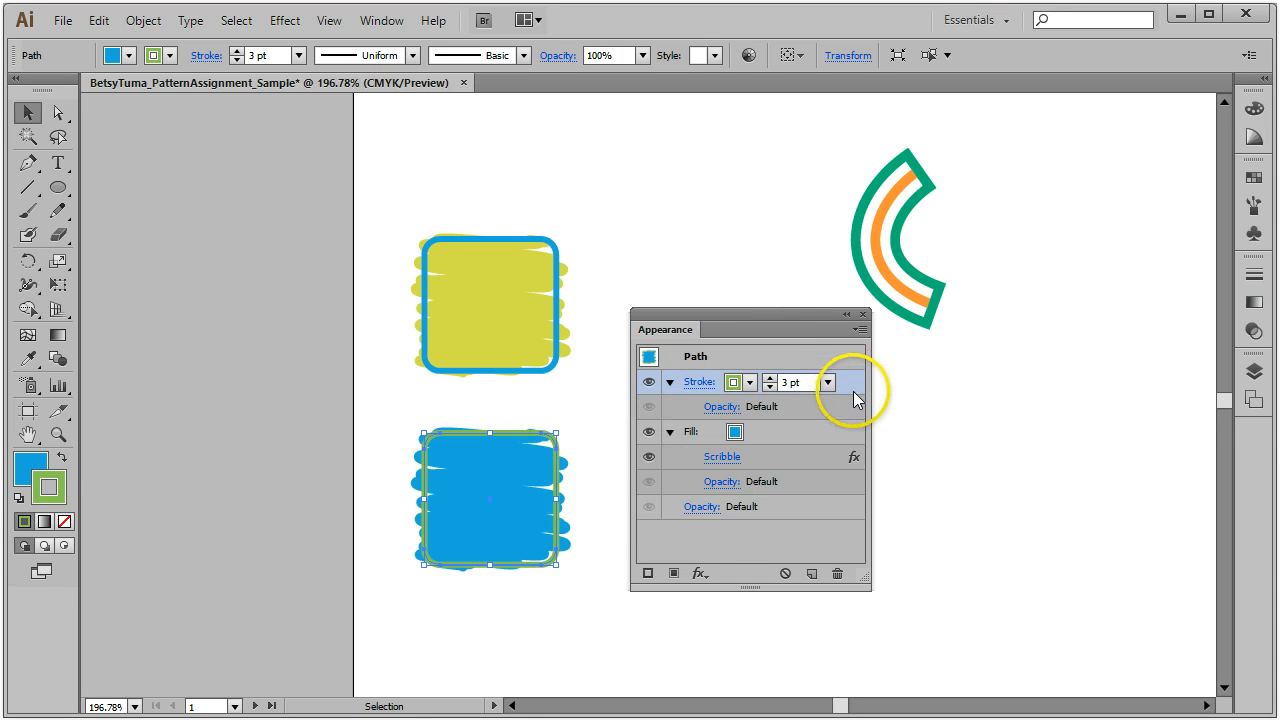
Step: Change the fill's Scribble effect angle to -100°
click(807, 443)
click(718, 457)
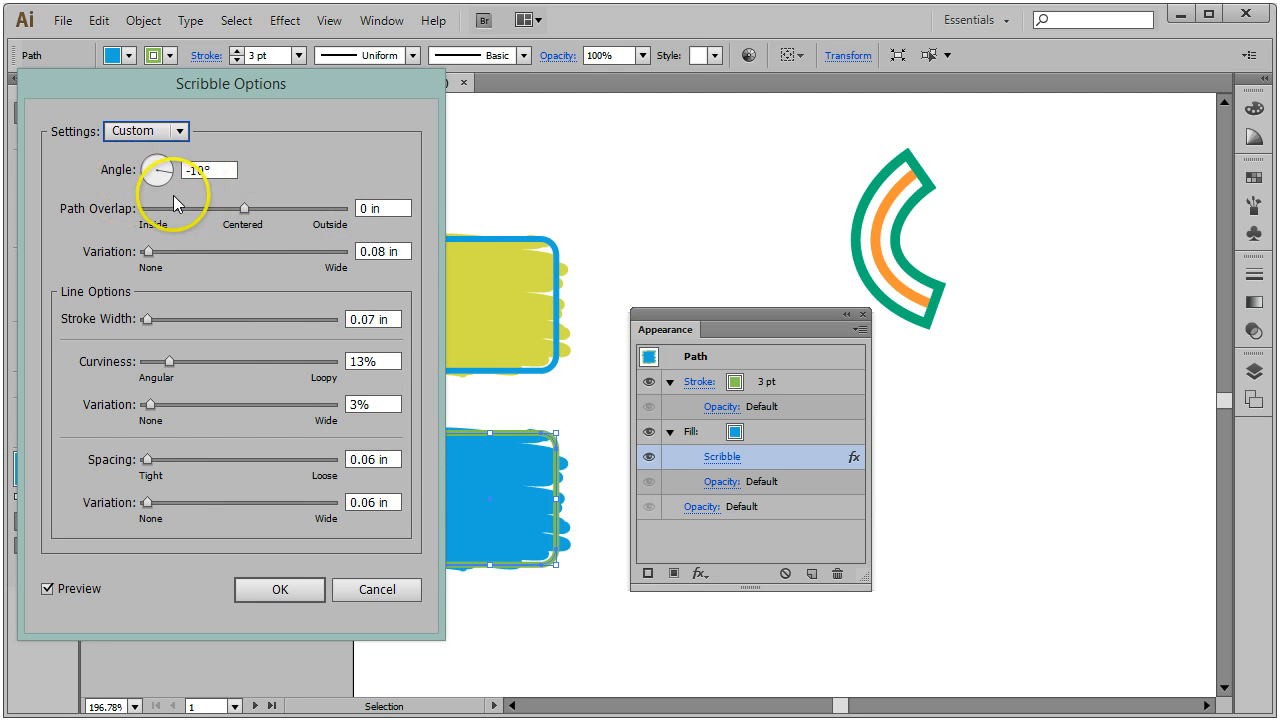
drag(214, 169, 168, 168)
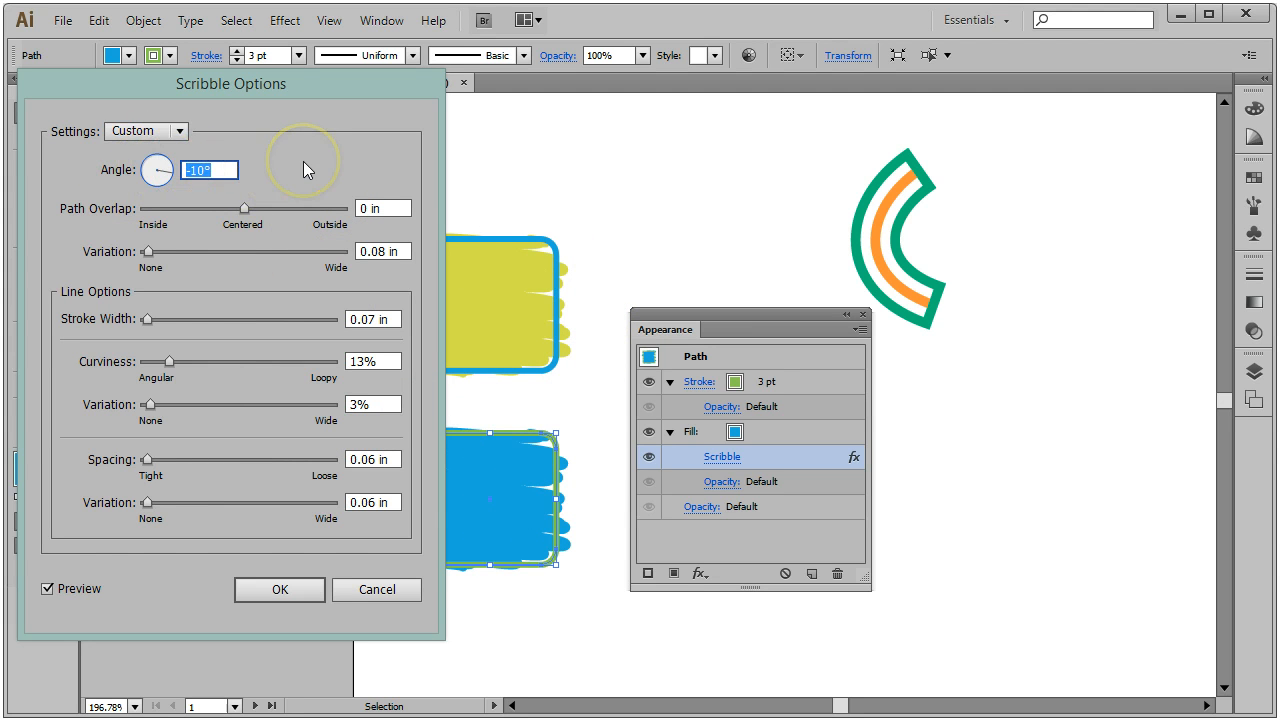
text(-100)
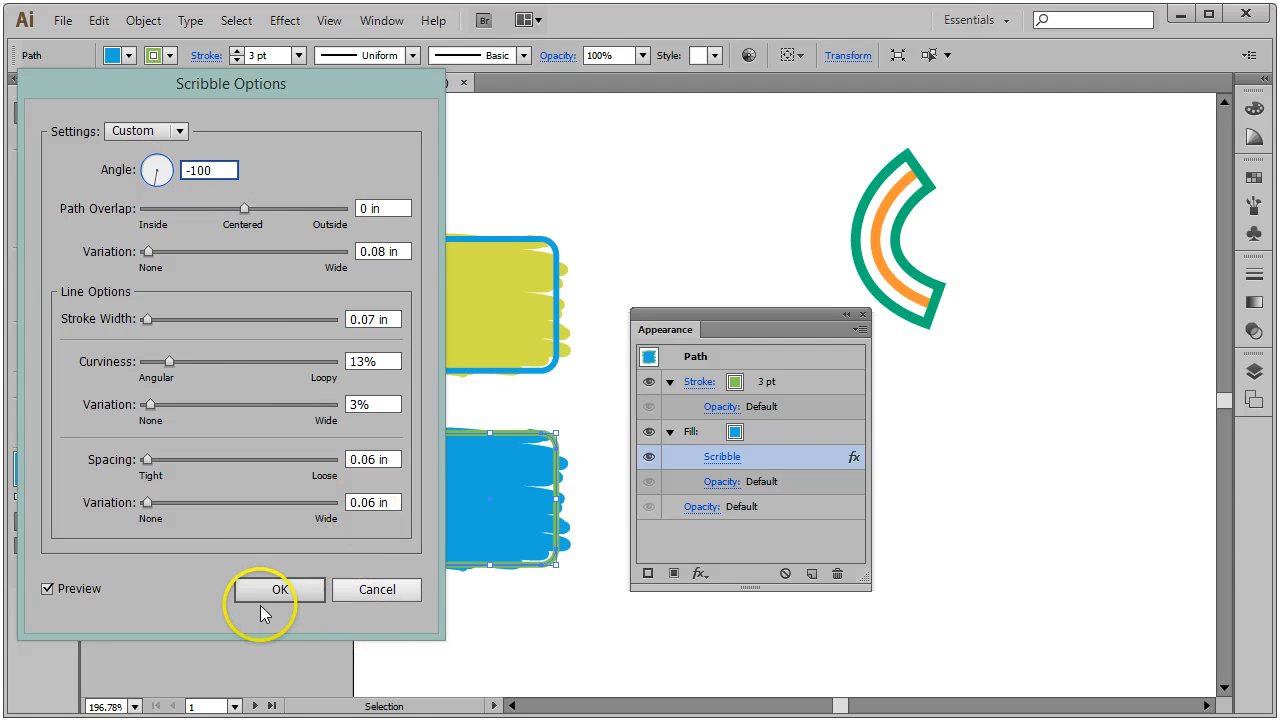
click(47, 588)
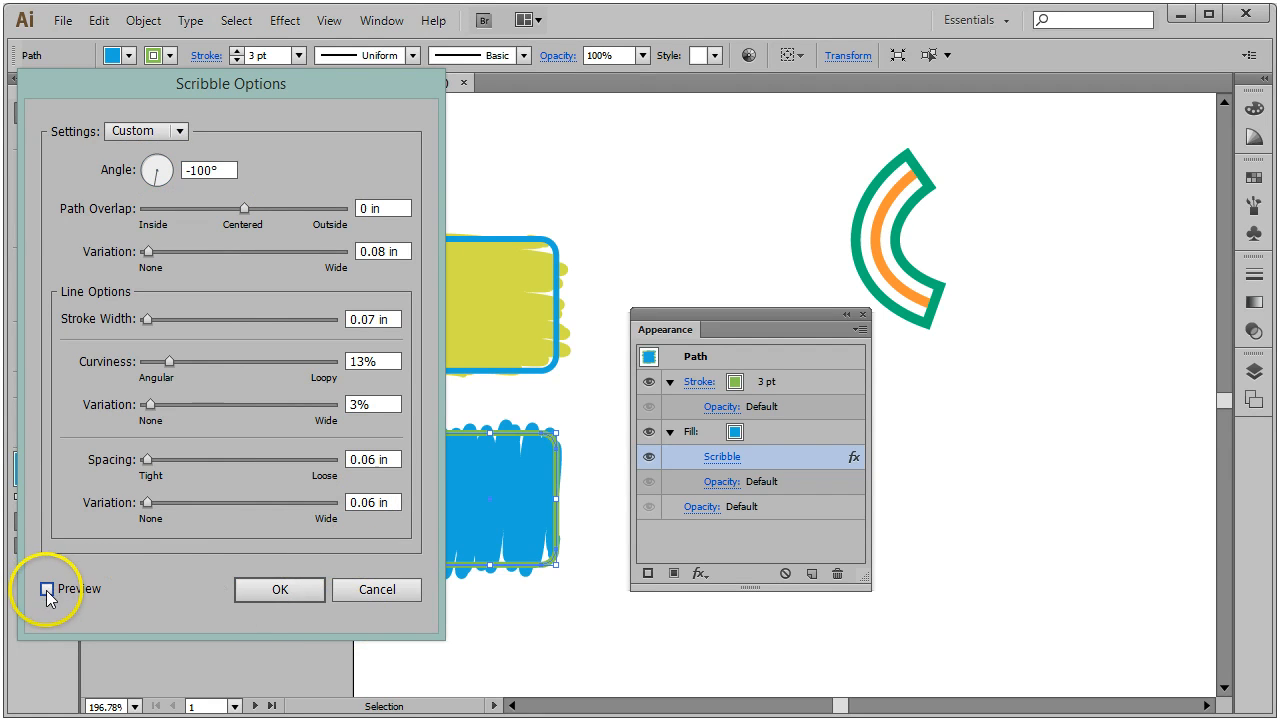
click(272, 589)
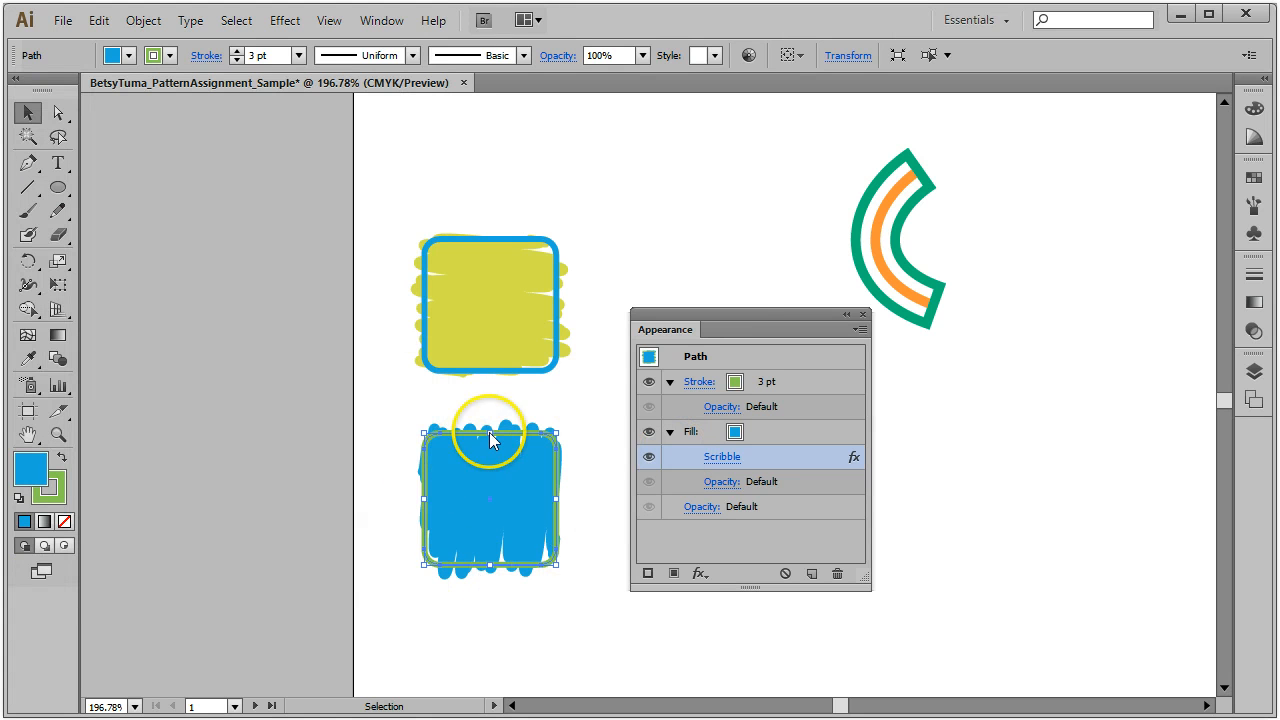
click(730, 300)
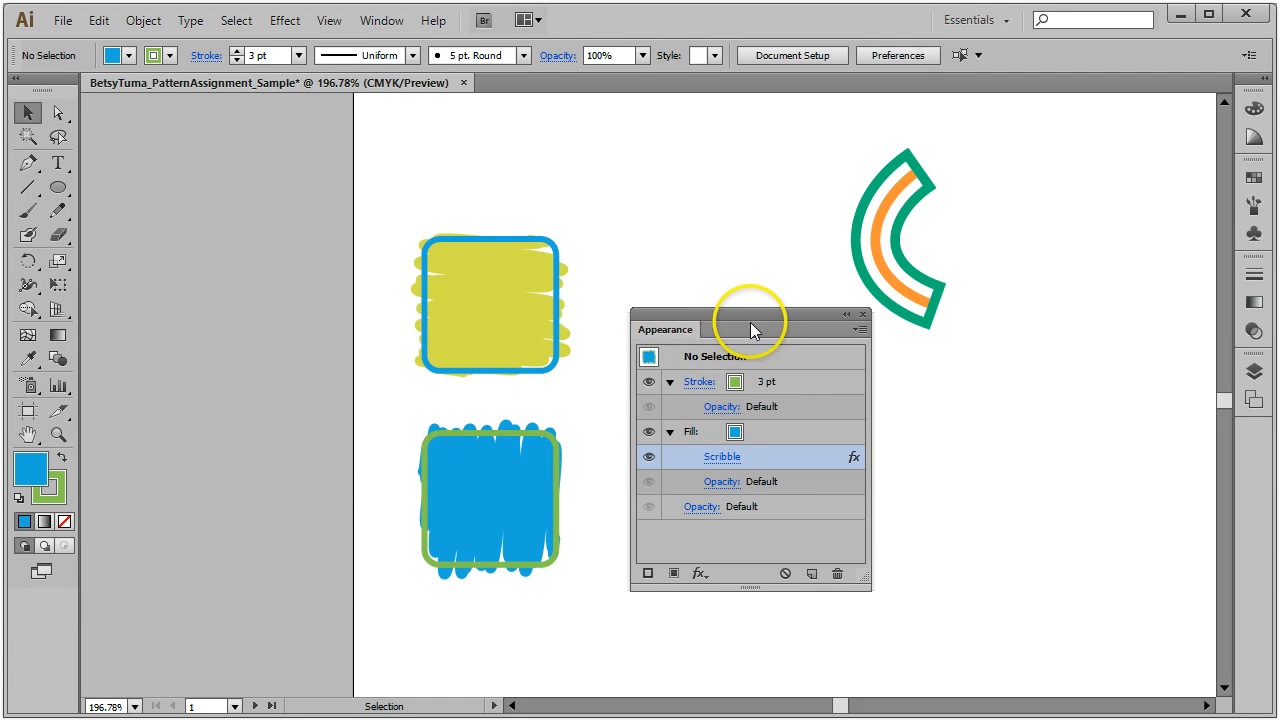
Step: Select both squares and make a new pattern from them
drag(686, 329, 1245, 430)
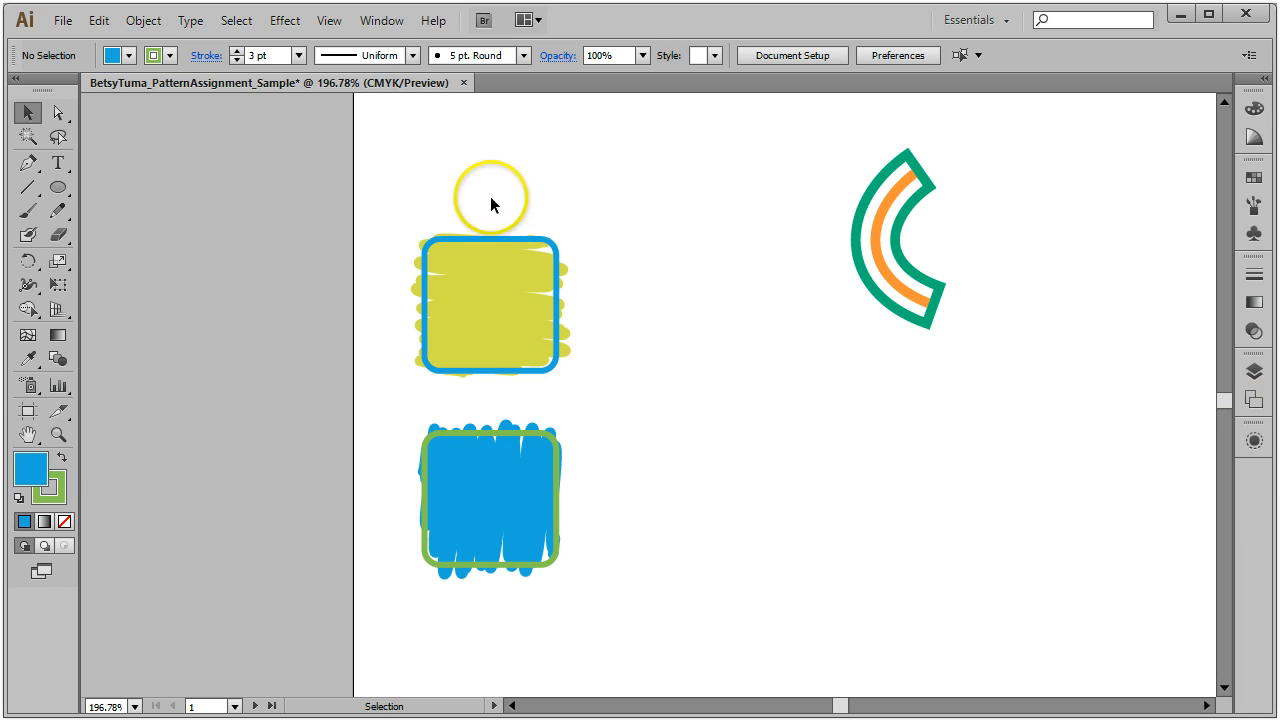
drag(368, 180, 672, 608)
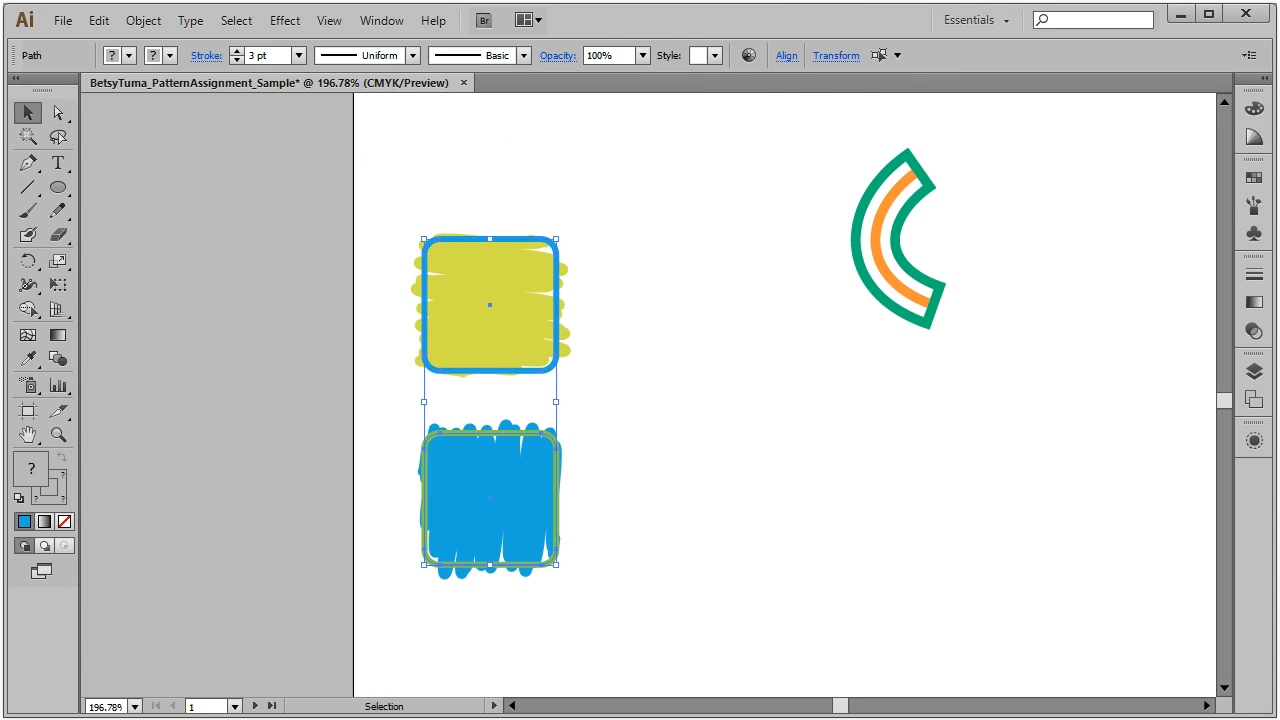
click(788, 57)
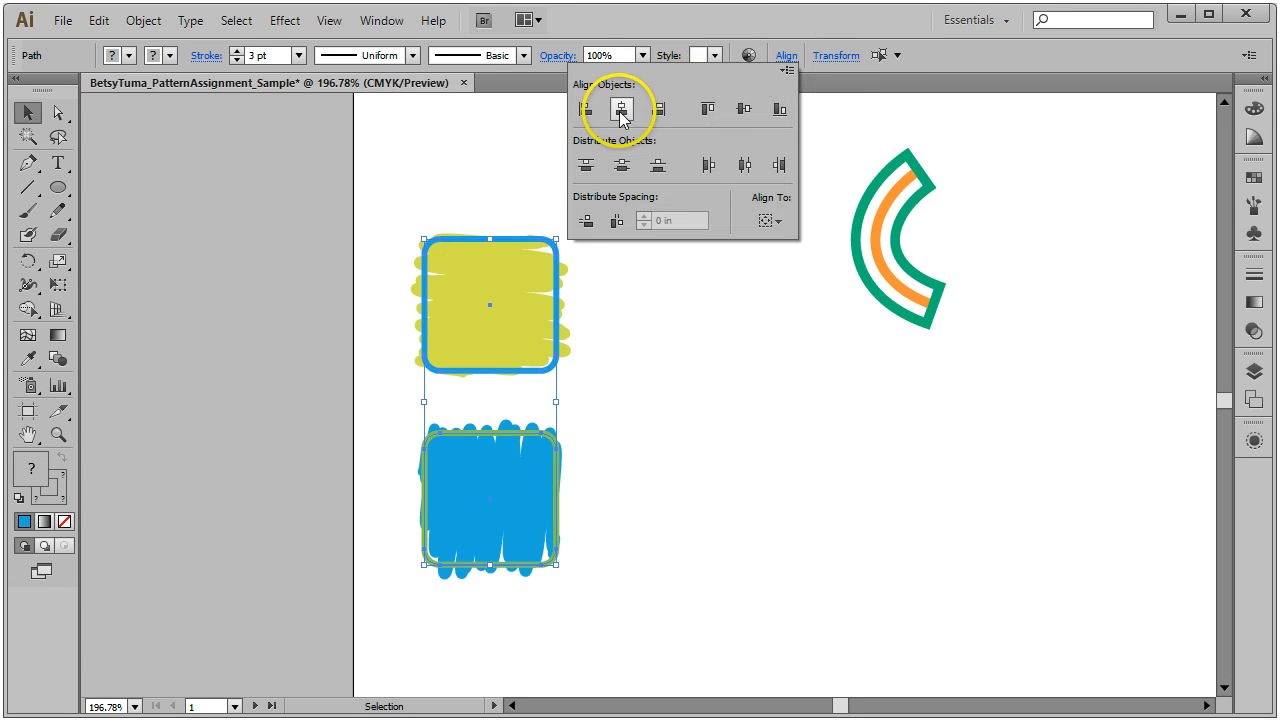
click(702, 14)
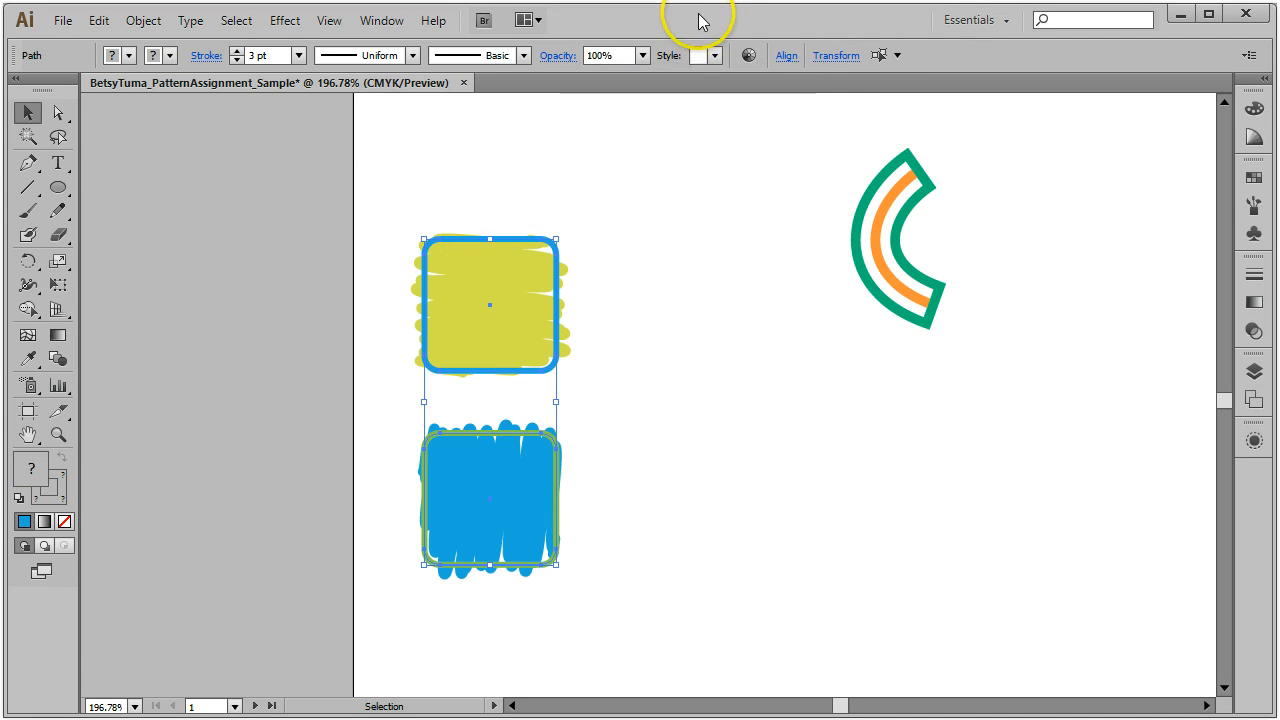
click(158, 22)
mouse_move(206, 446)
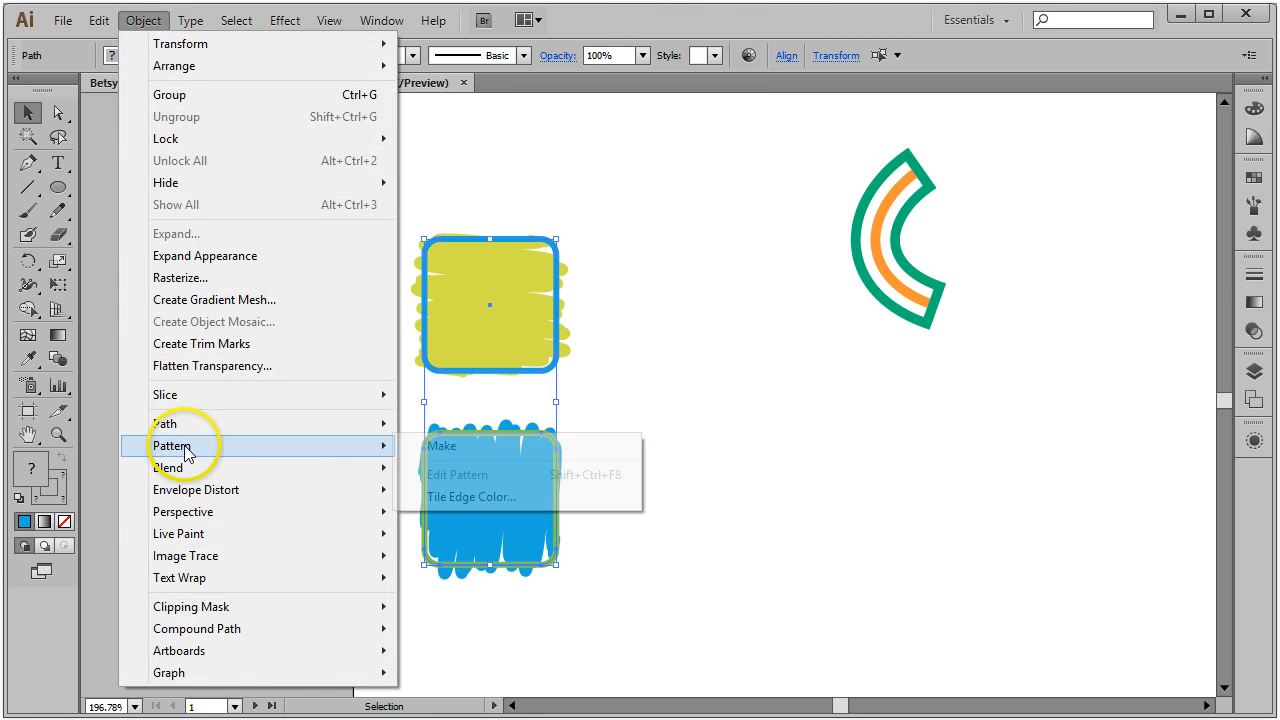
click(495, 451)
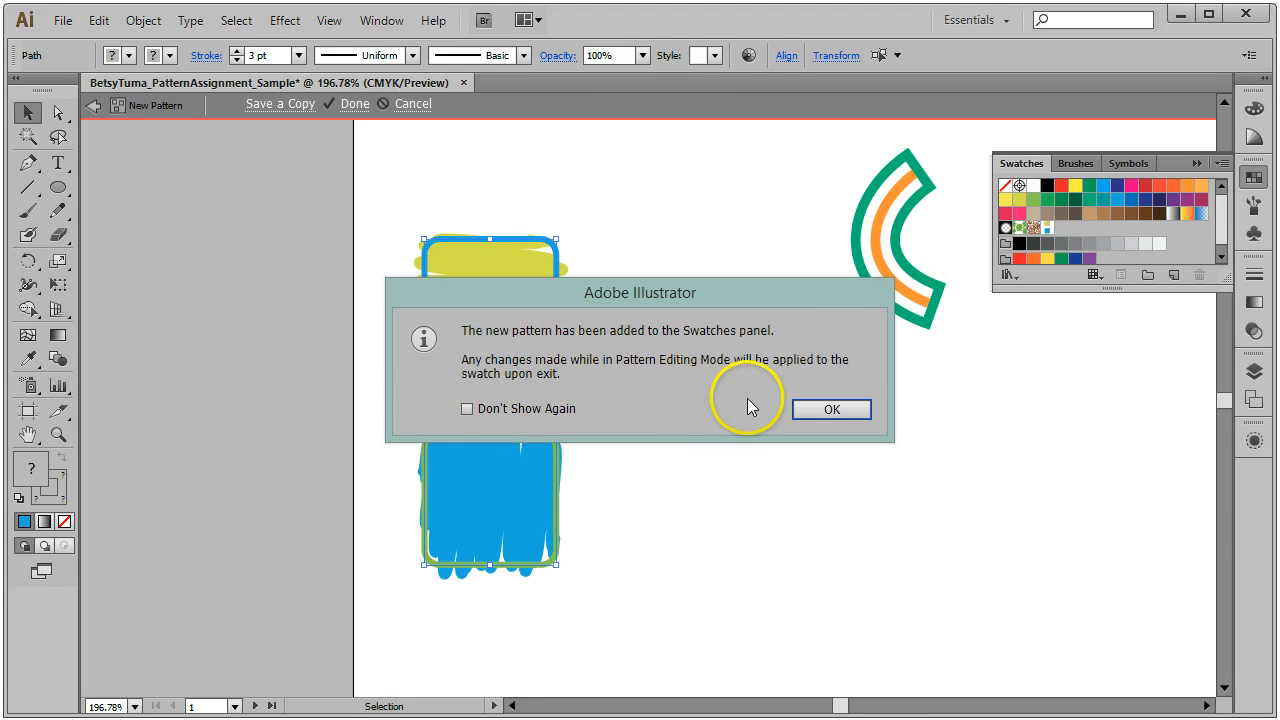
Step: View the pattern tiles at 100% and bring the Pattern Options panel into view
click(846, 413)
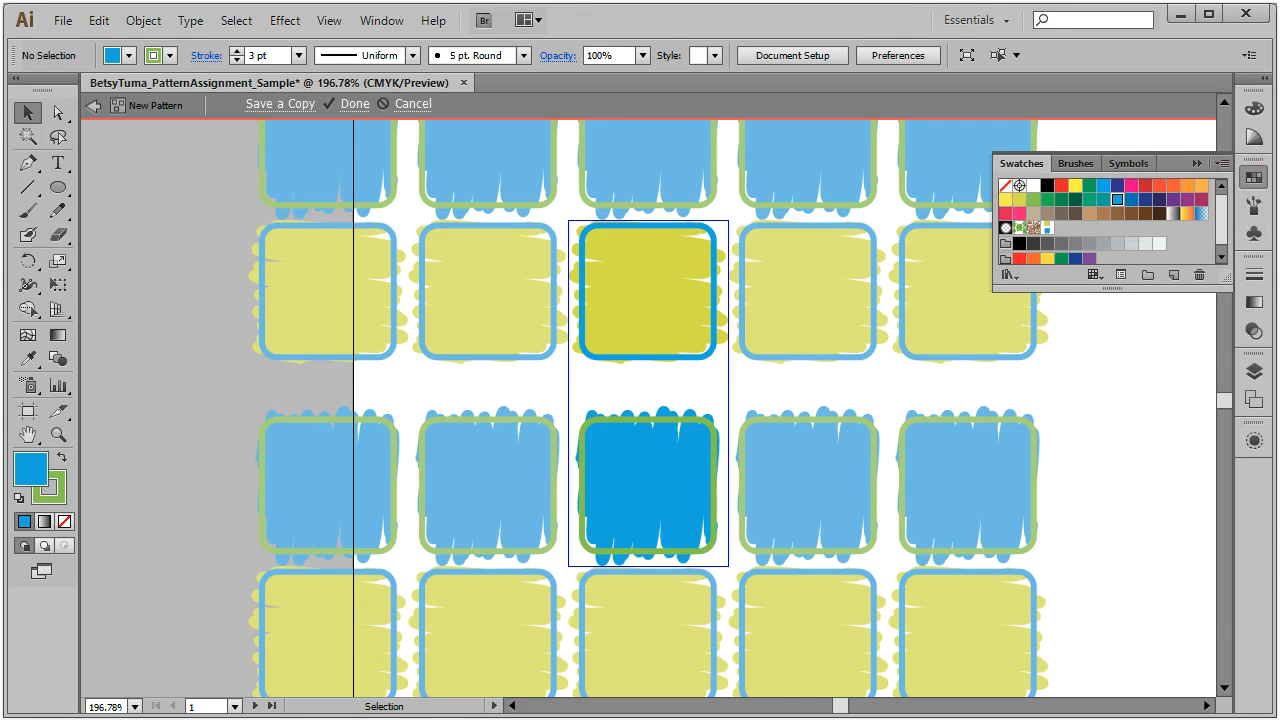
click(135, 707)
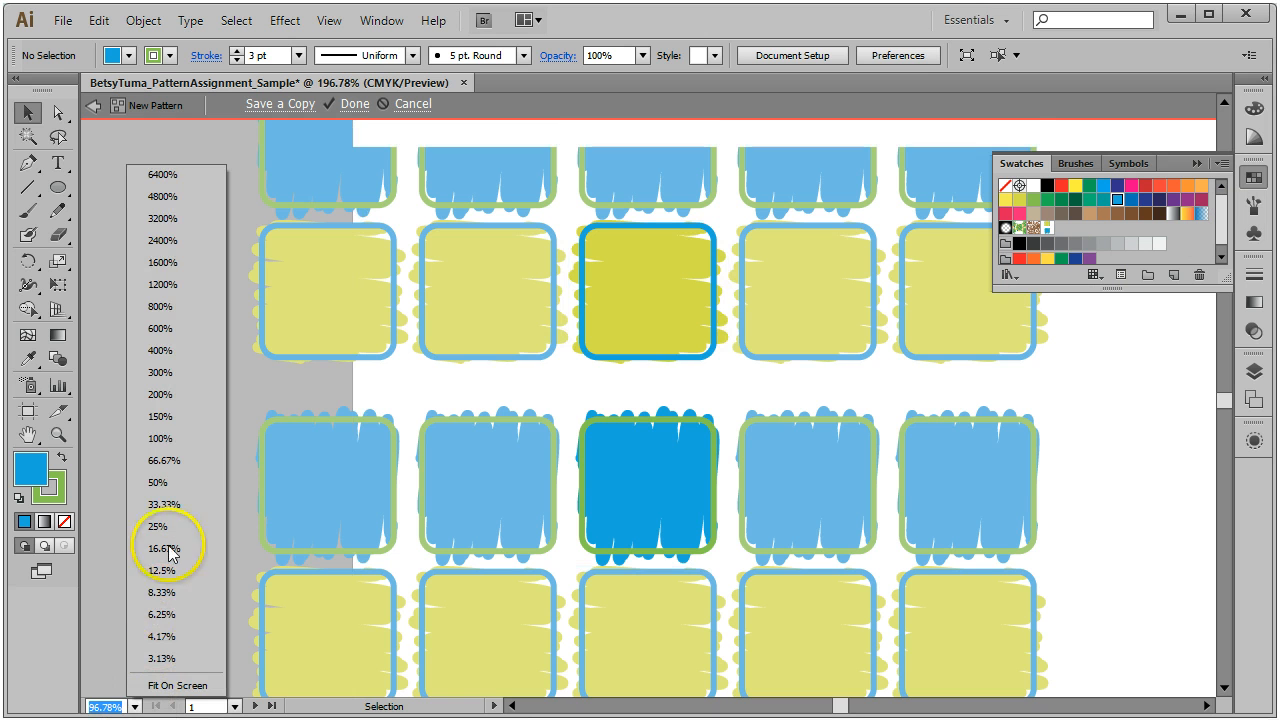
click(152, 438)
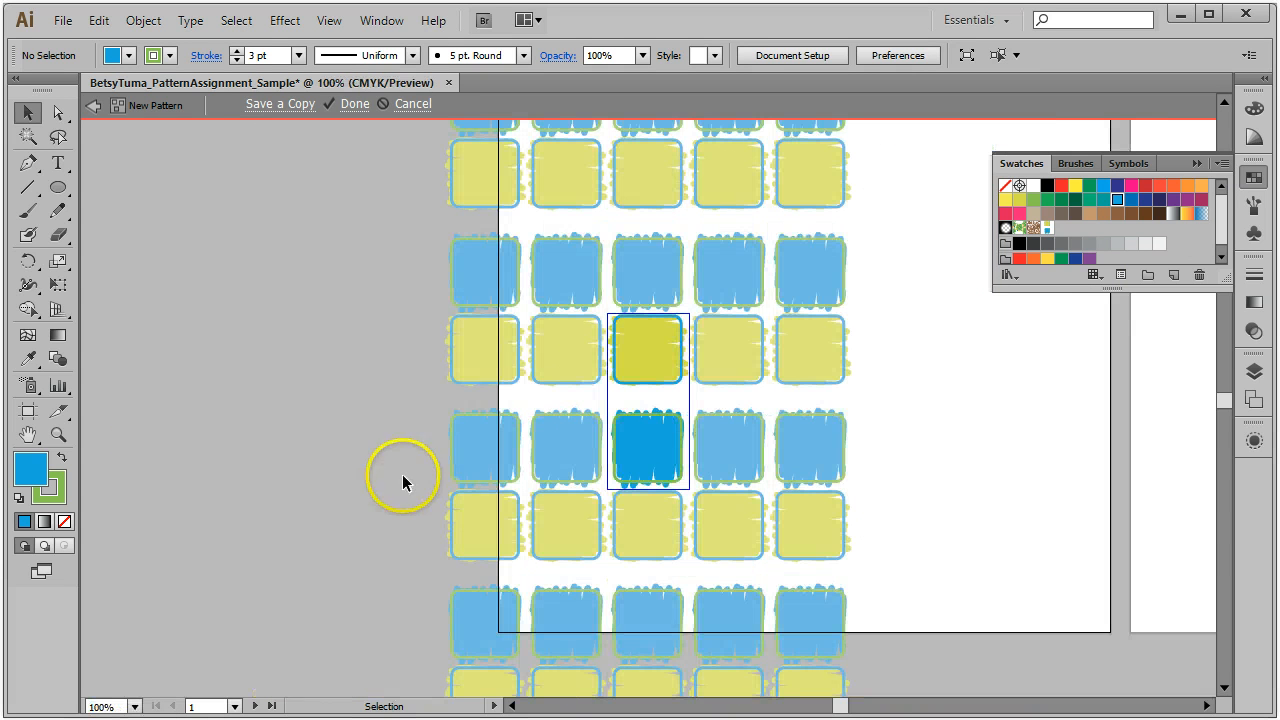
scroll(900, 475, up, 5)
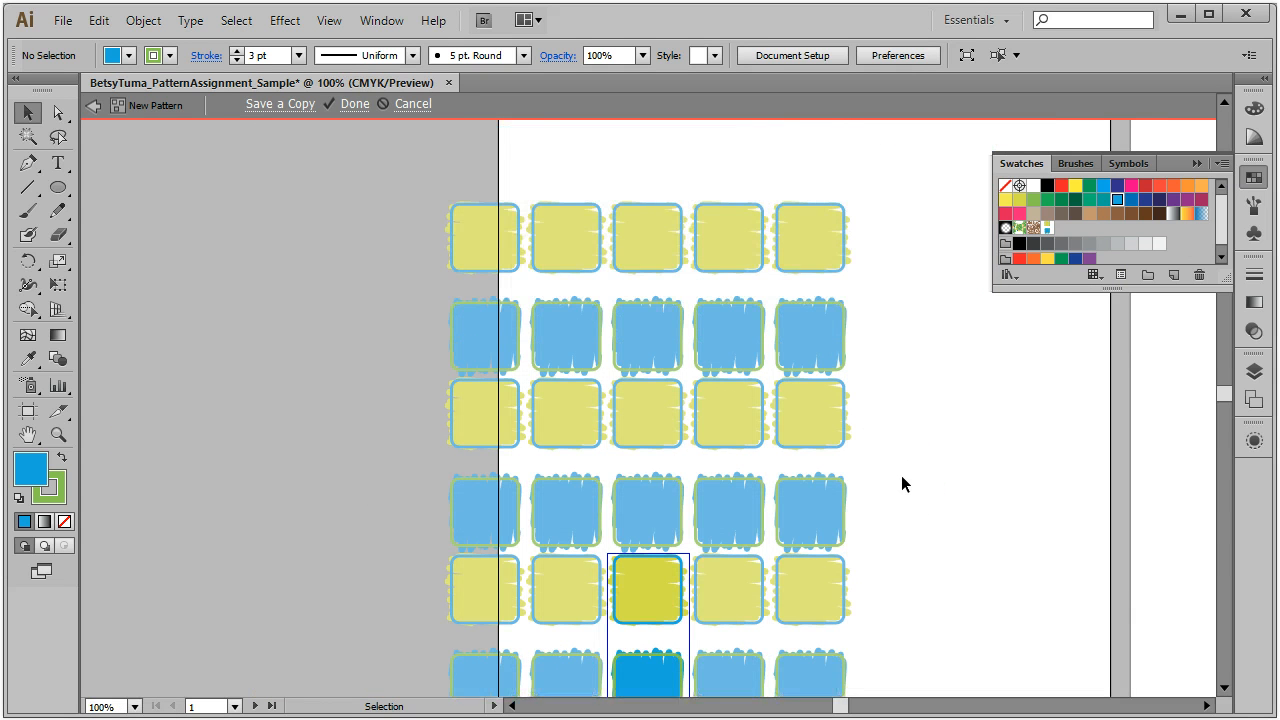
scroll(901, 484, up, 2)
scroll(900, 485, down, 6)
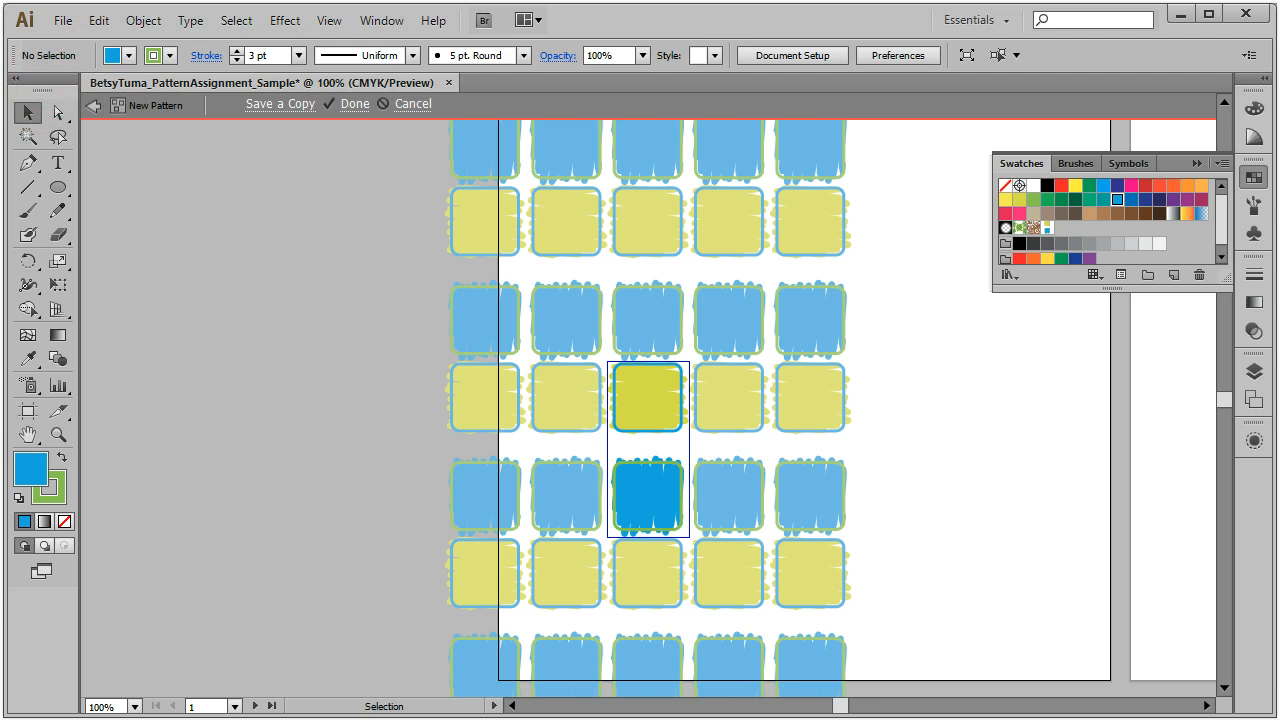
drag(0, 180, 247, 171)
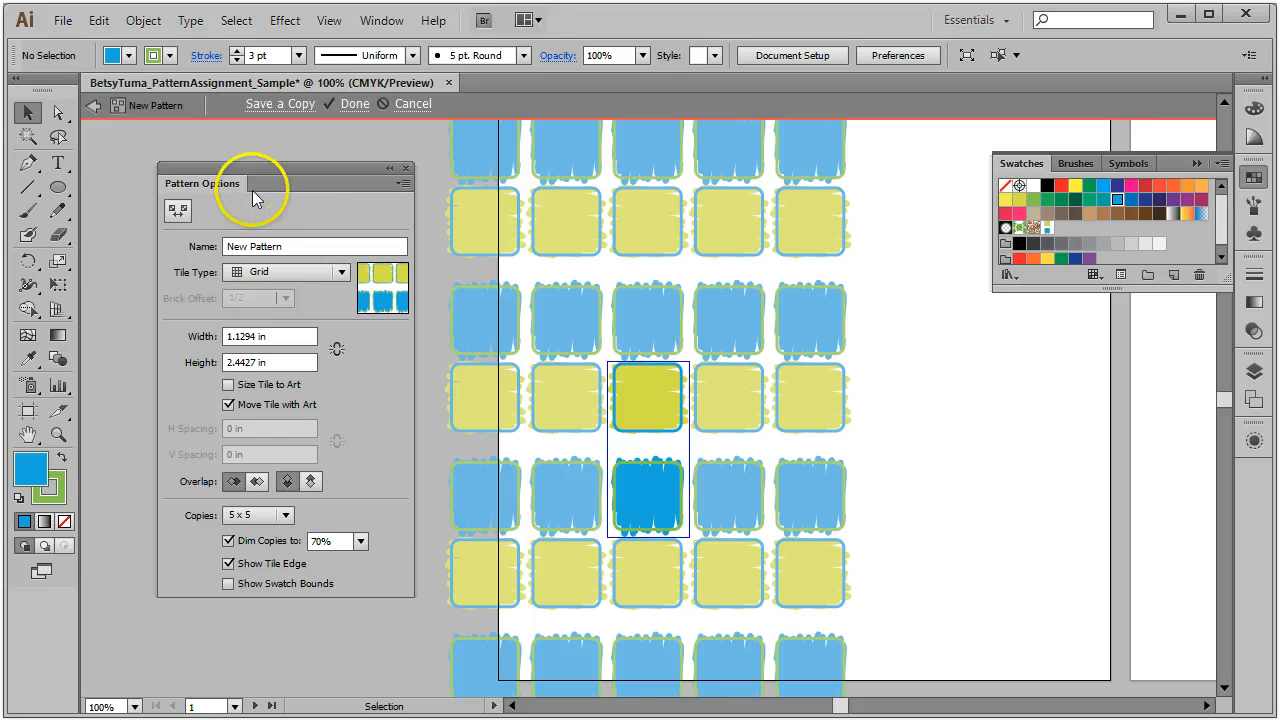
Step: Rename the pattern to the student's first name followed by 'Scribbled Squares'
click(292, 245)
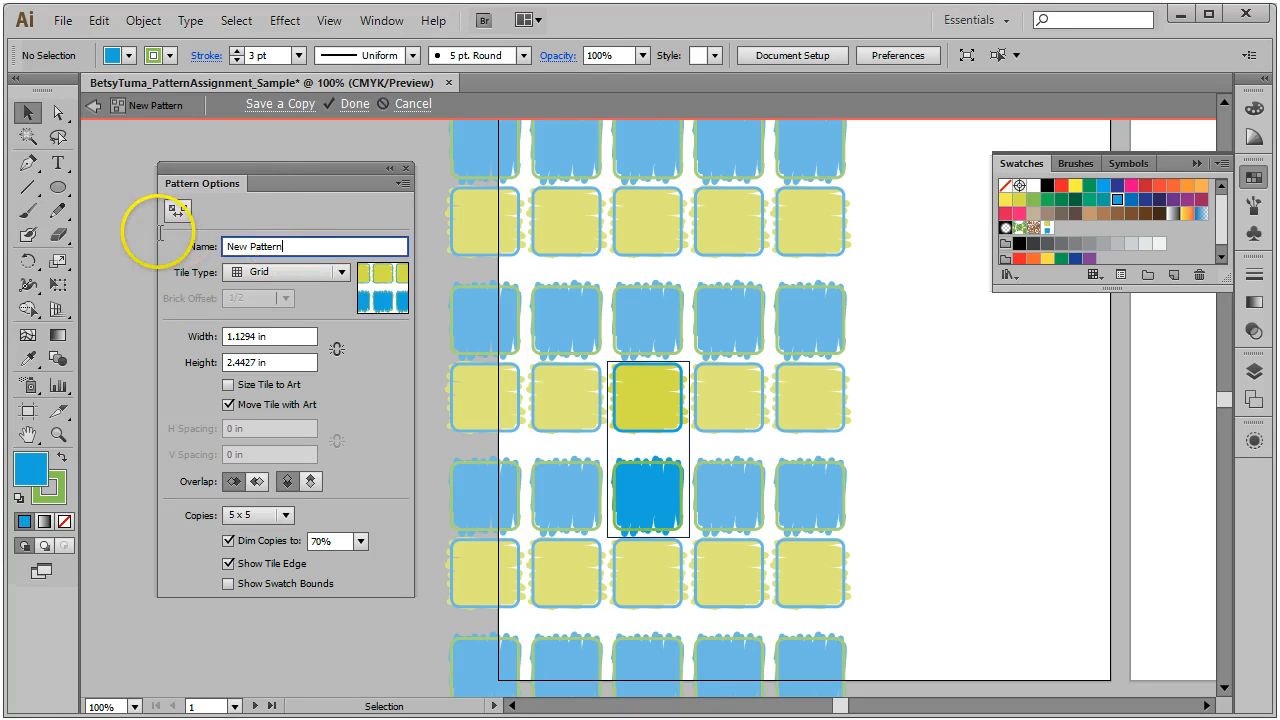
text(Betsy's Scribbled Squares)
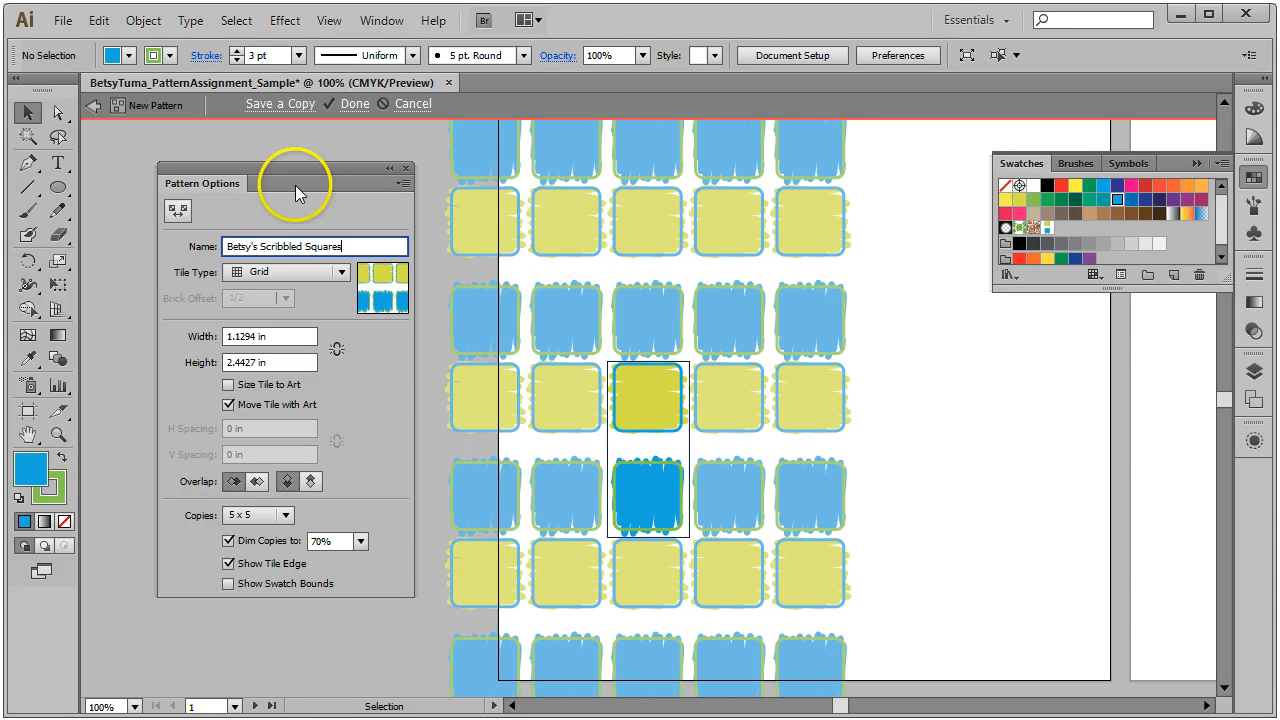
drag(286, 172, 257, 155)
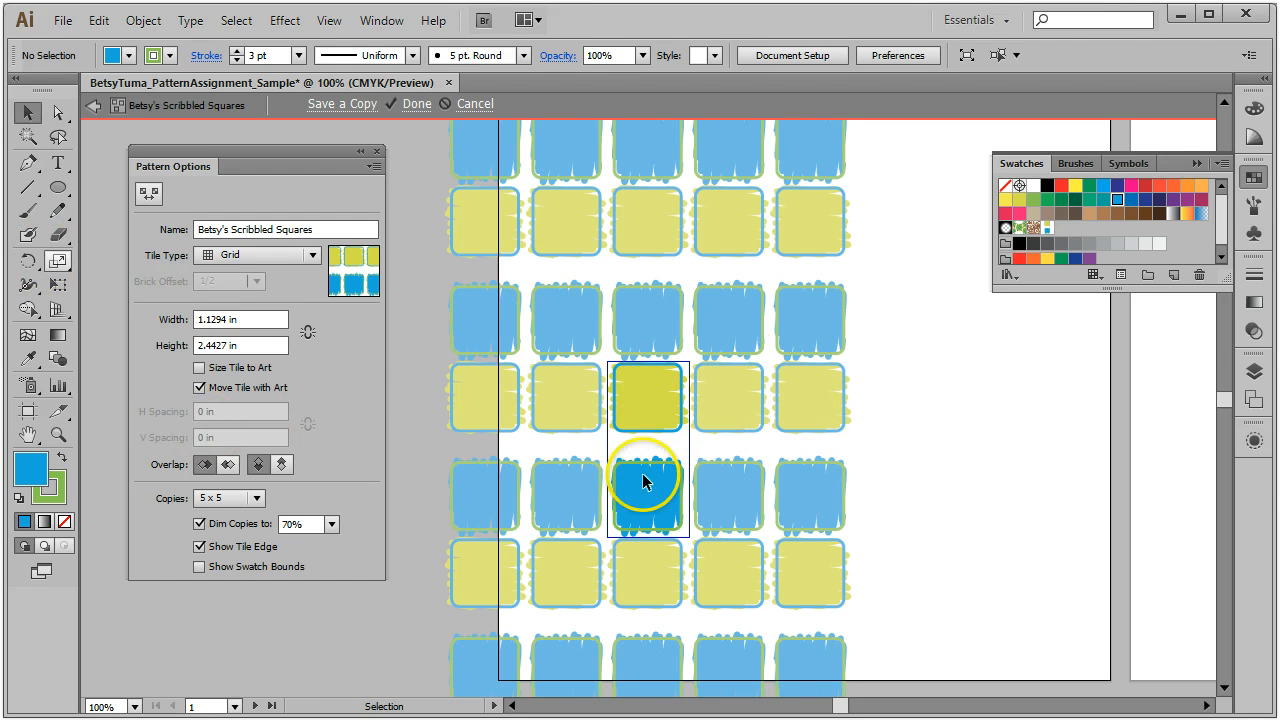
Step: Try Brick by Row, then set the tile type to Brick by Column
click(313, 258)
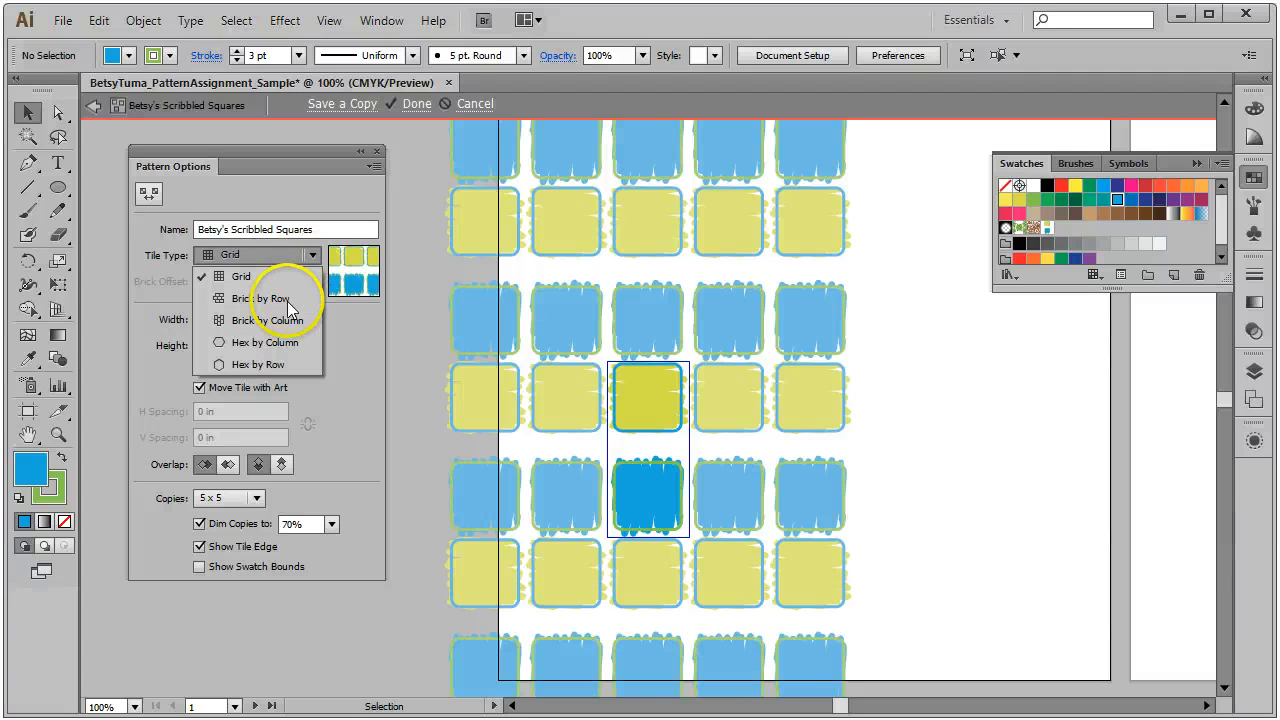
click(285, 300)
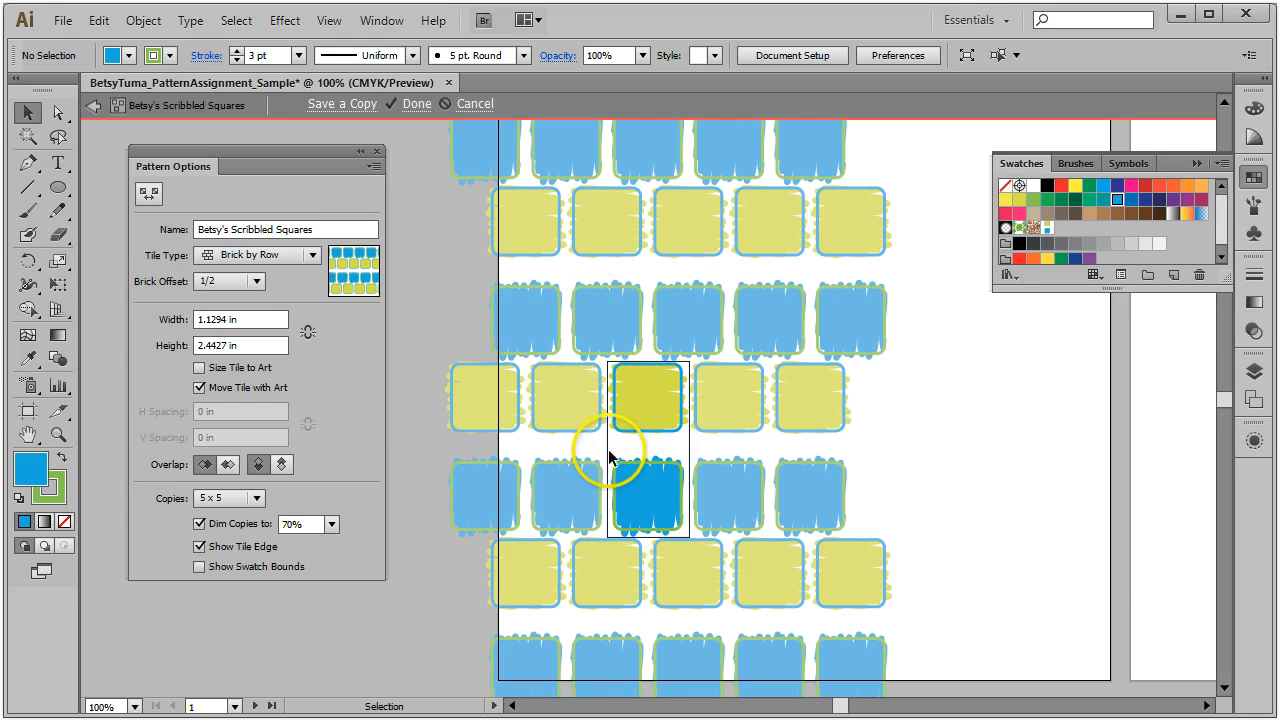
click(303, 256)
click(278, 321)
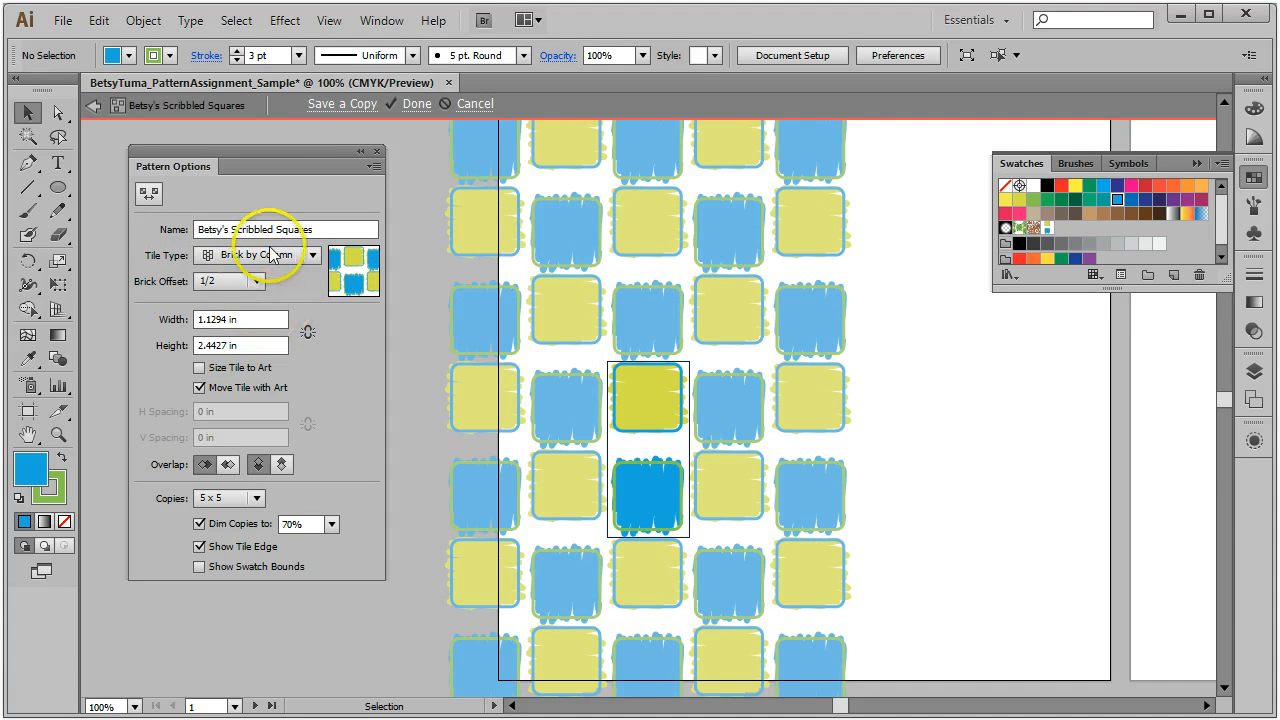
Step: Try brick offsets 1/4, 3/4 and 4/5, then settle on a 1/2 brick offset
click(261, 277)
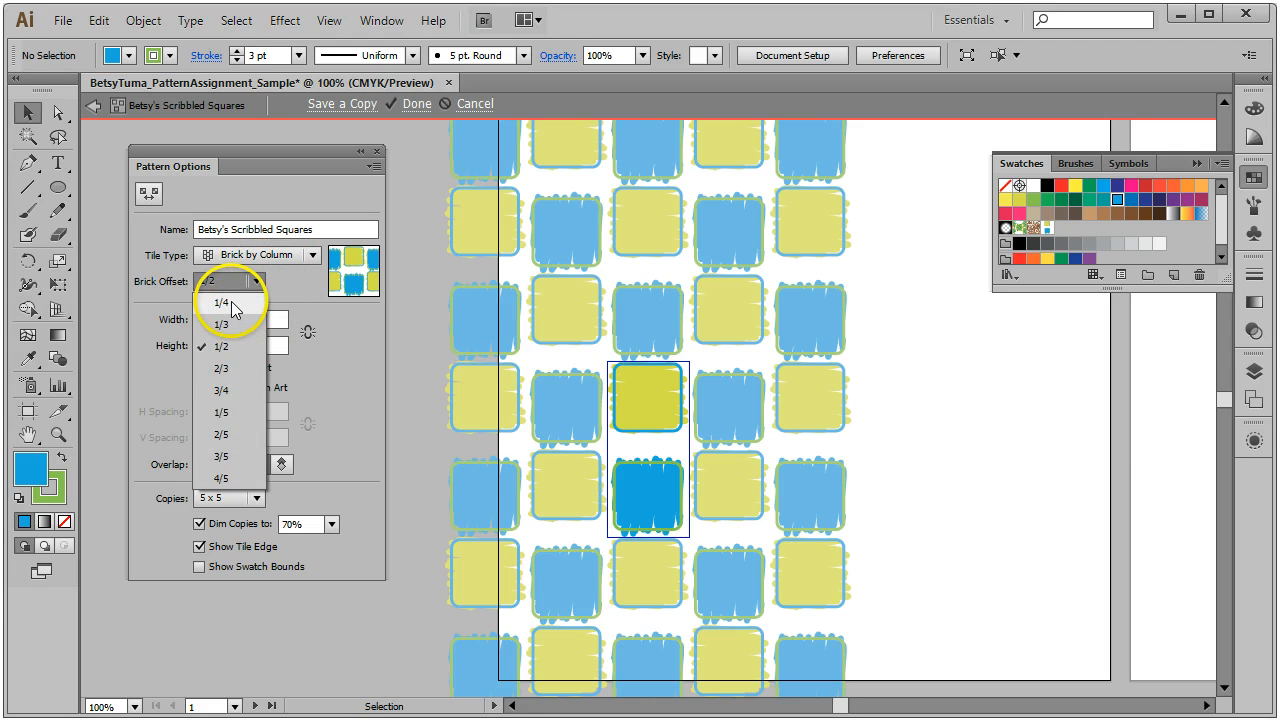
click(231, 301)
click(250, 282)
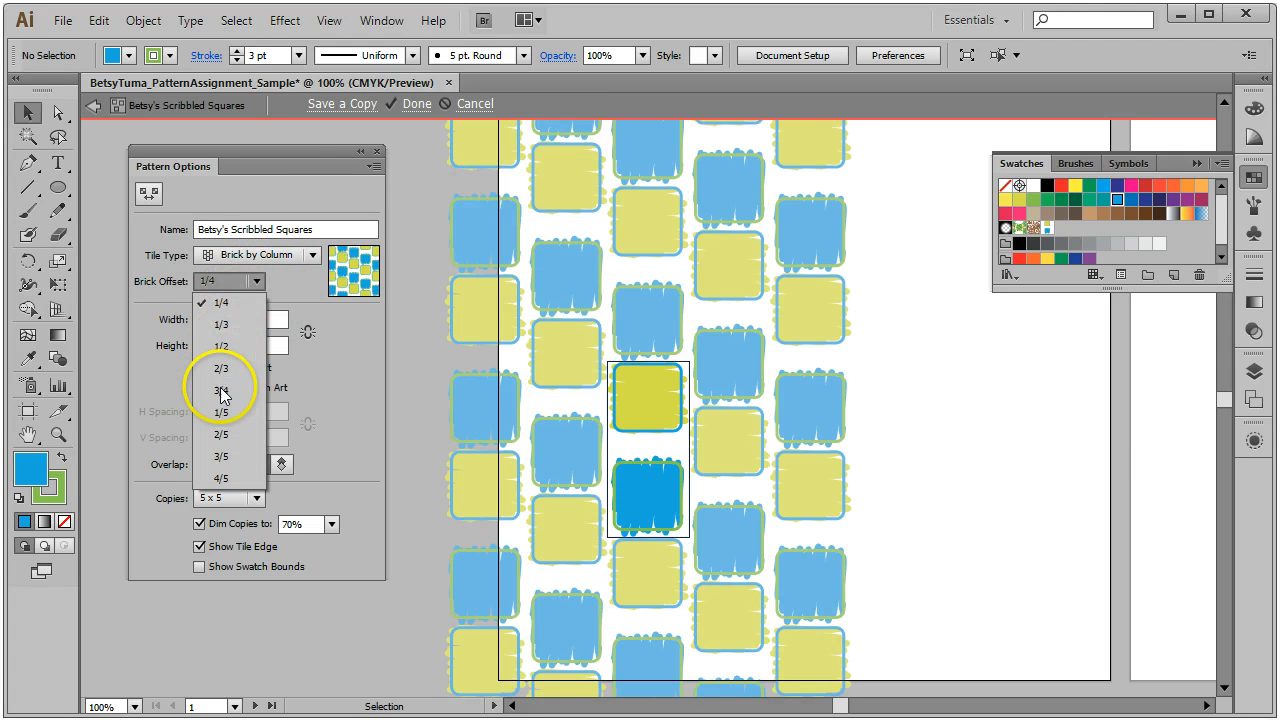
click(221, 397)
click(258, 281)
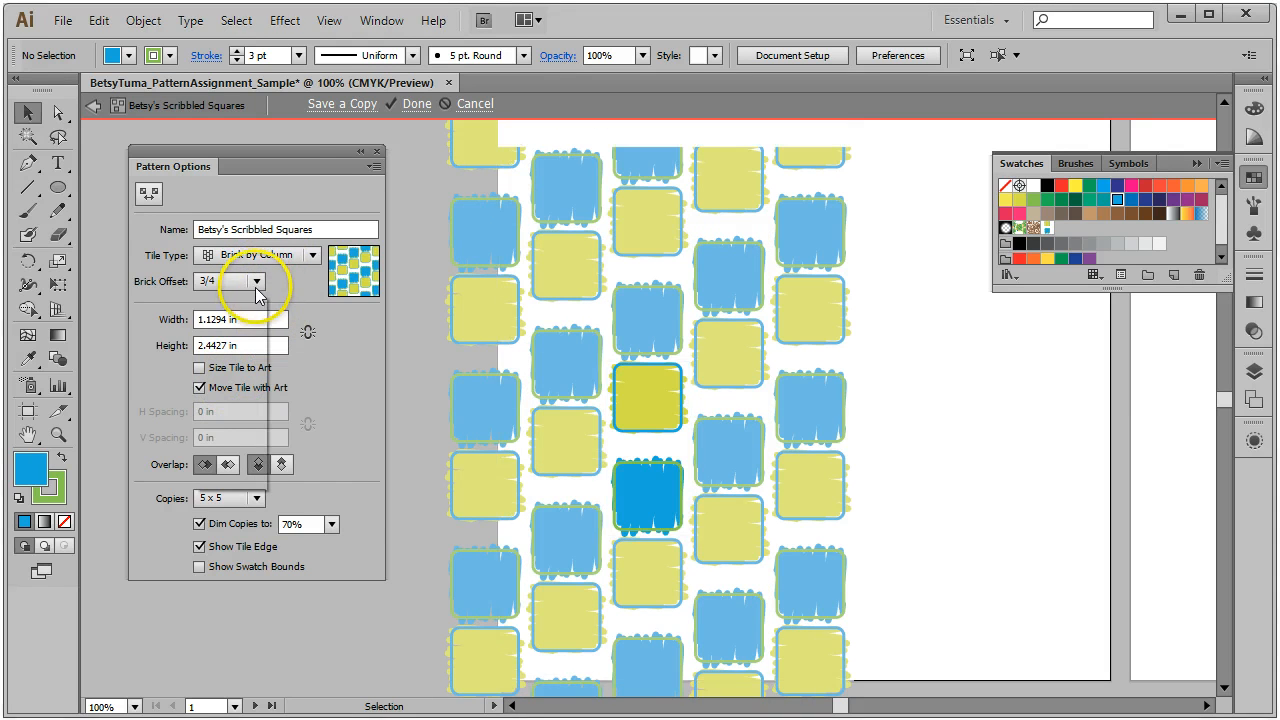
click(215, 447)
click(257, 281)
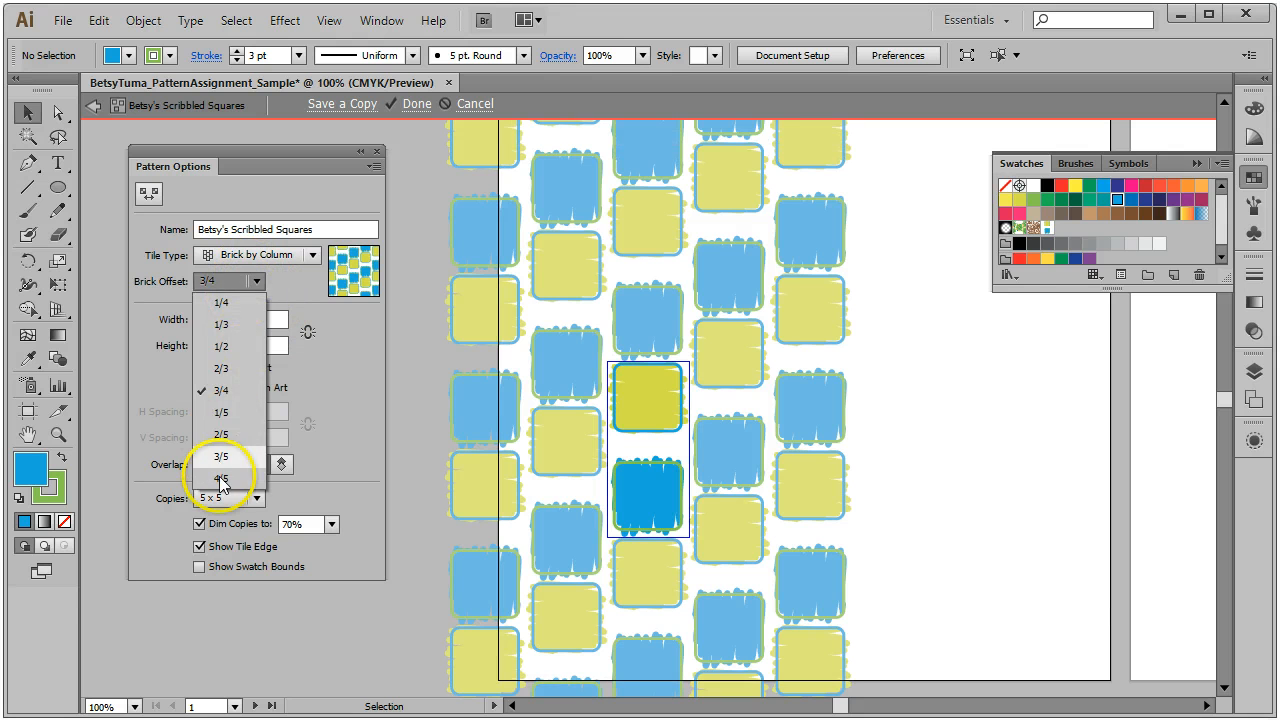
click(221, 470)
click(257, 281)
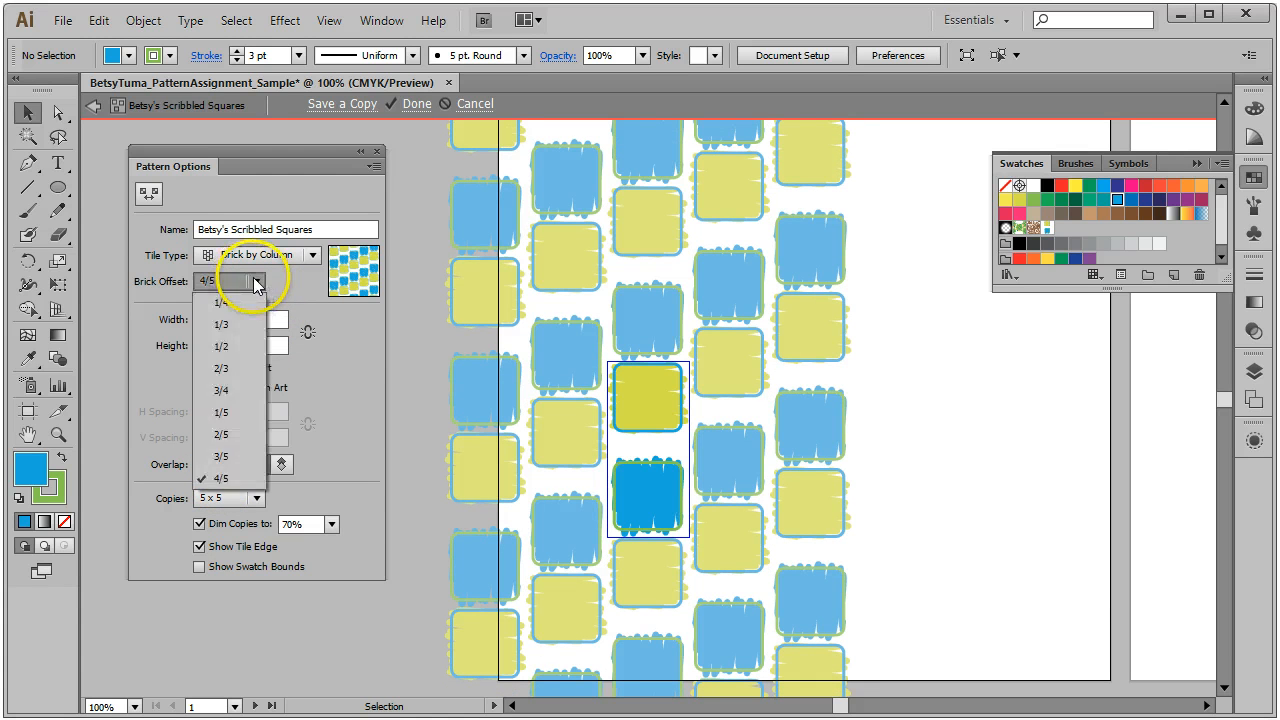
click(256, 283)
click(257, 283)
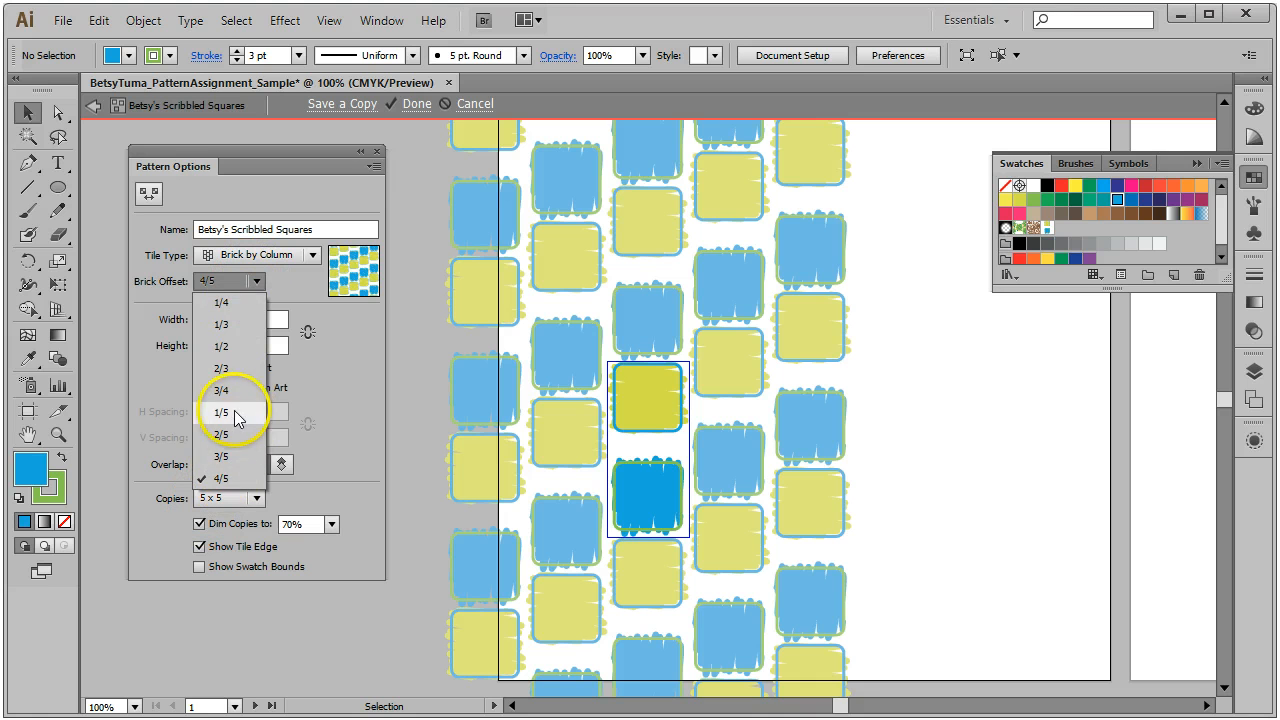
click(229, 346)
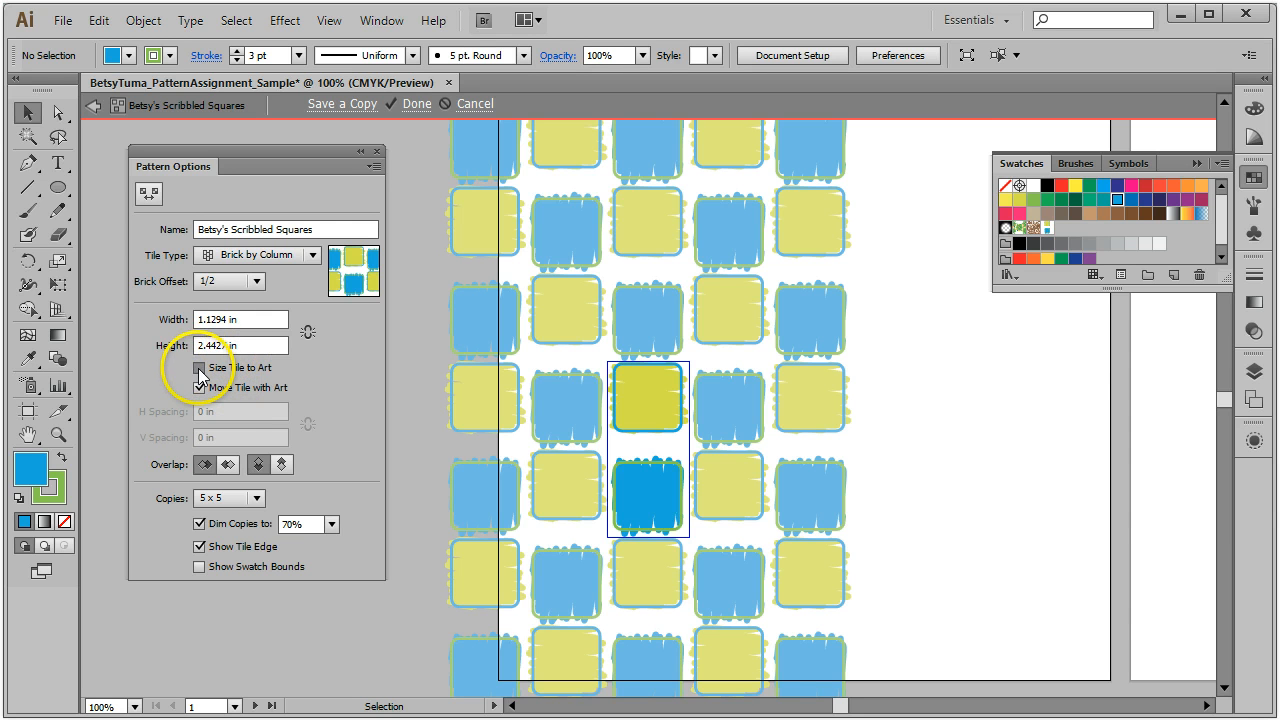
Step: Toggle Size Tile to Art and Move Tile with Art, then drag the squares diagonally apart
click(199, 369)
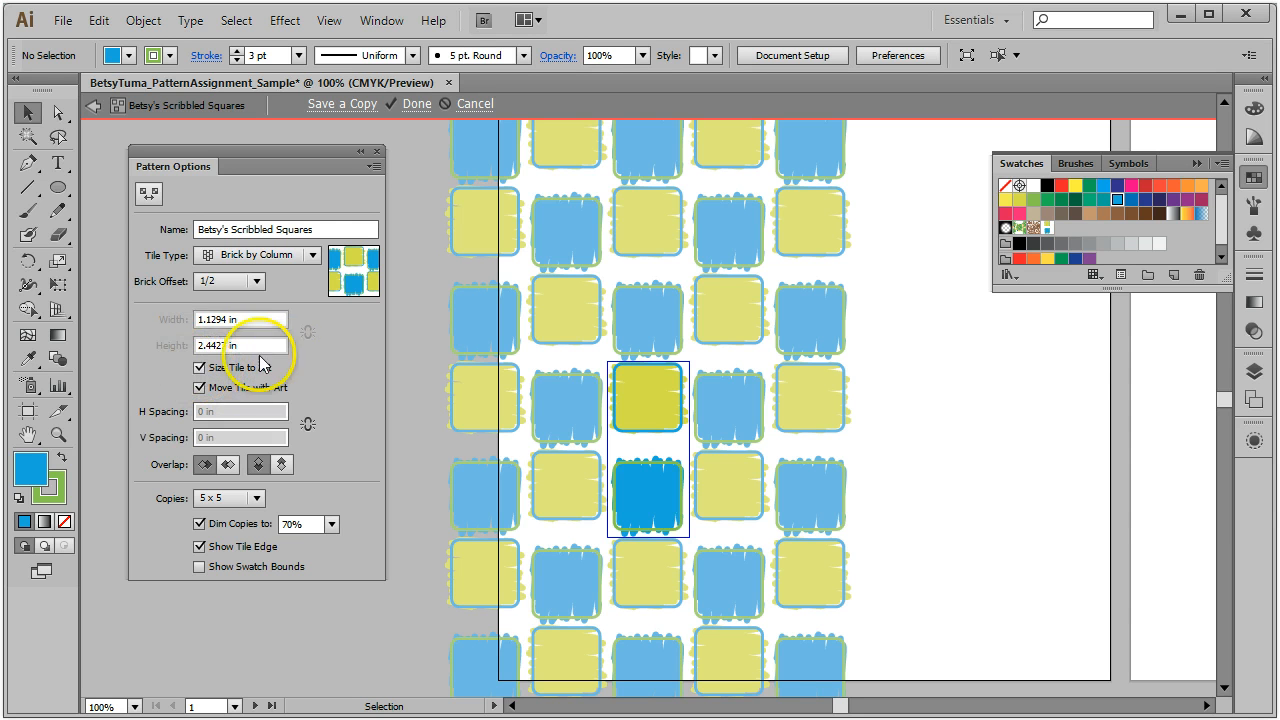
click(201, 389)
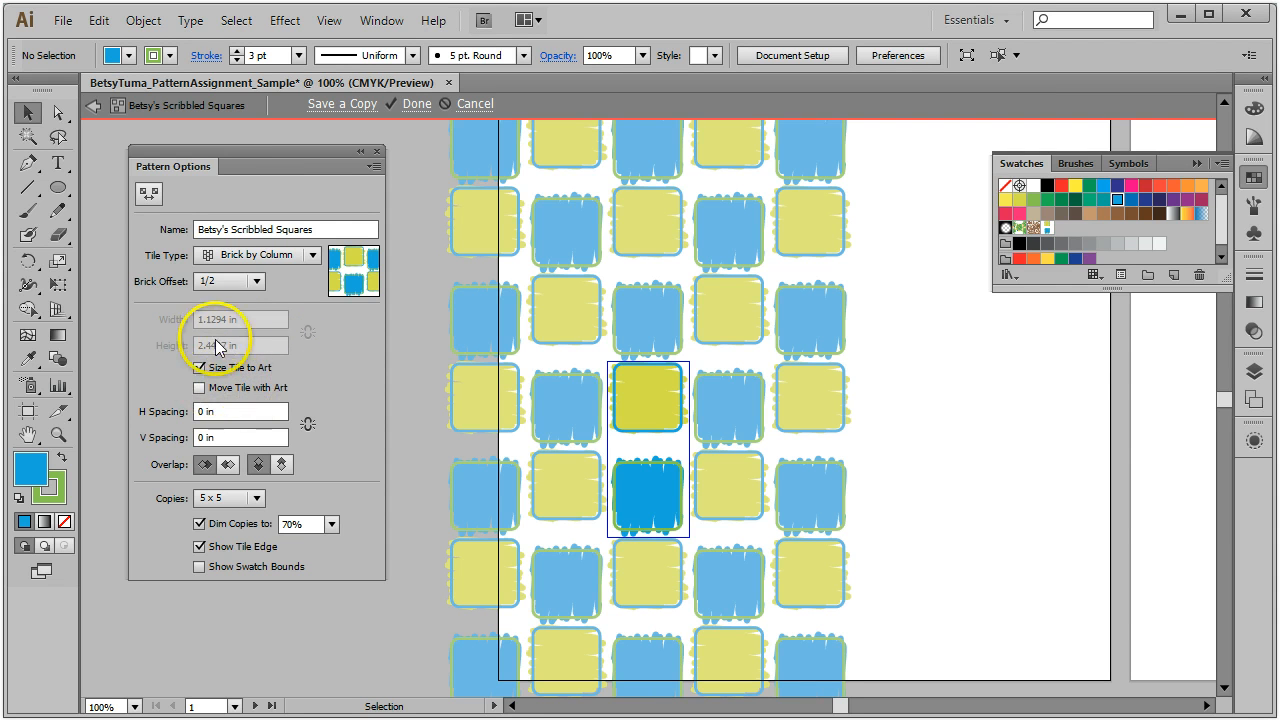
click(200, 388)
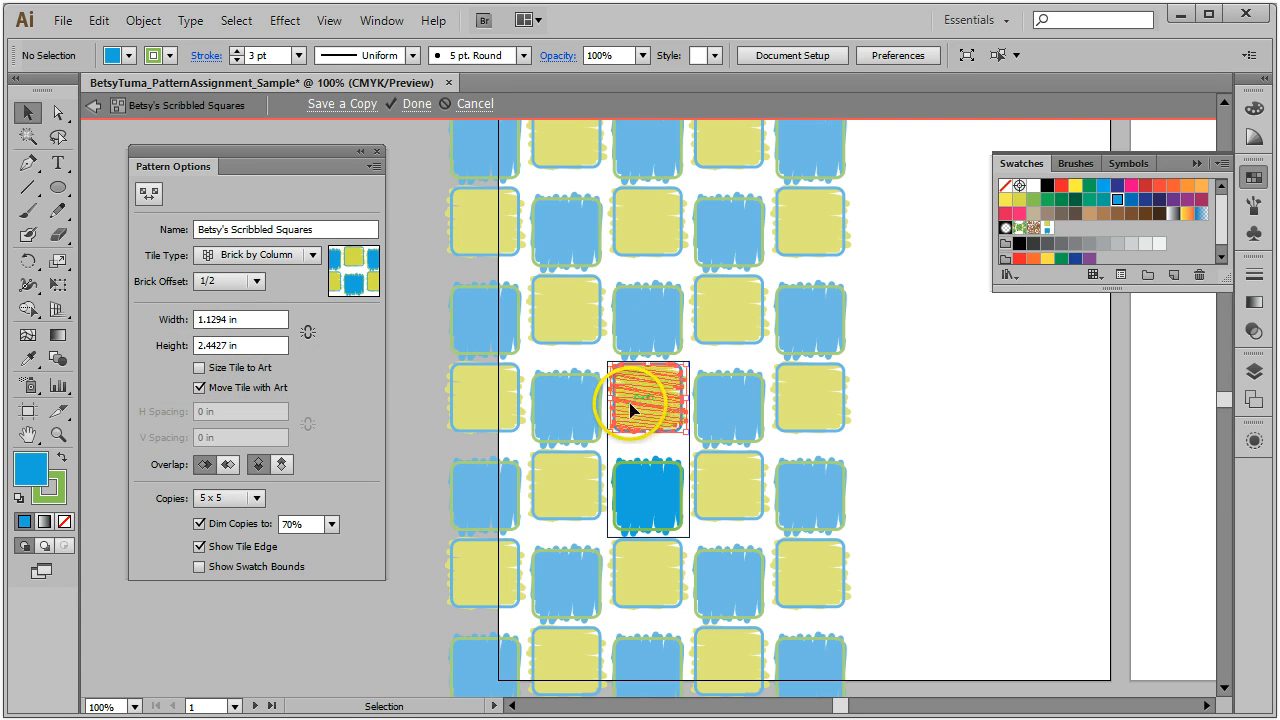
drag(630, 404, 592, 378)
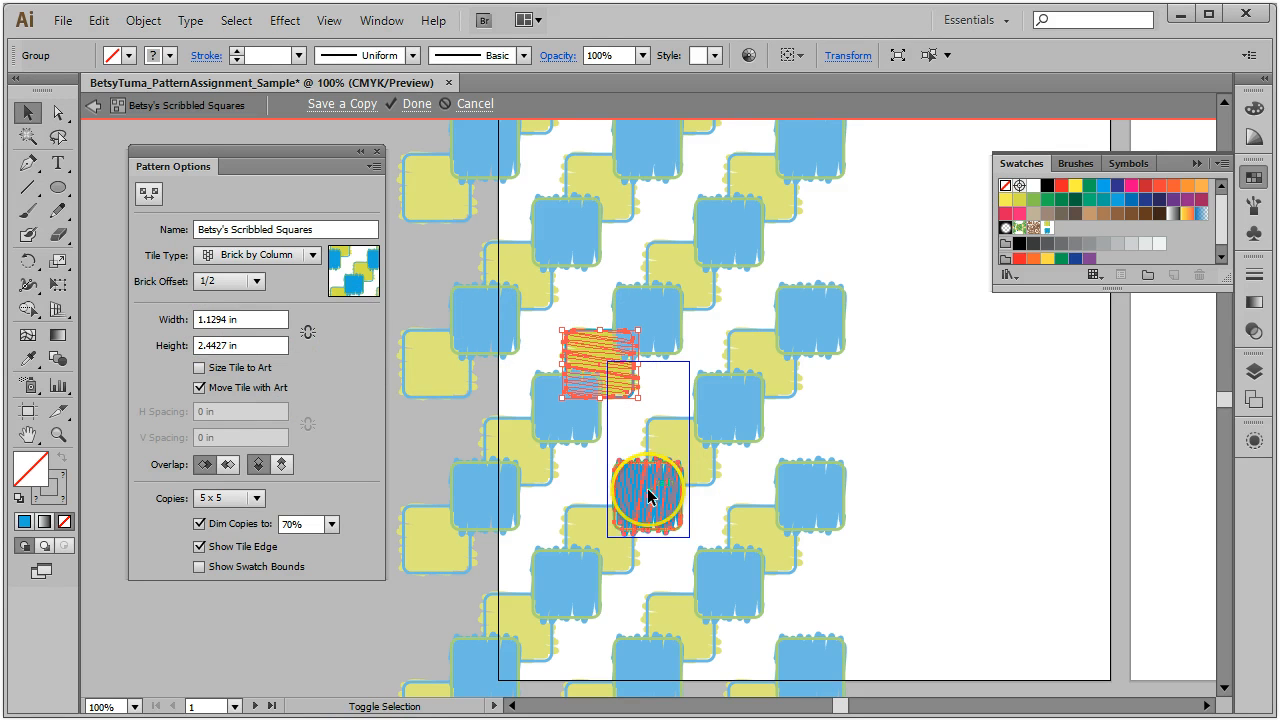
mouse_move(648, 495)
mouse_down()
mouse_move(777, 432)
mouse_move(892, 432)
mouse_move(952, 452)
mouse_move(771, 480)
mouse_move(777, 471)
mouse_up()
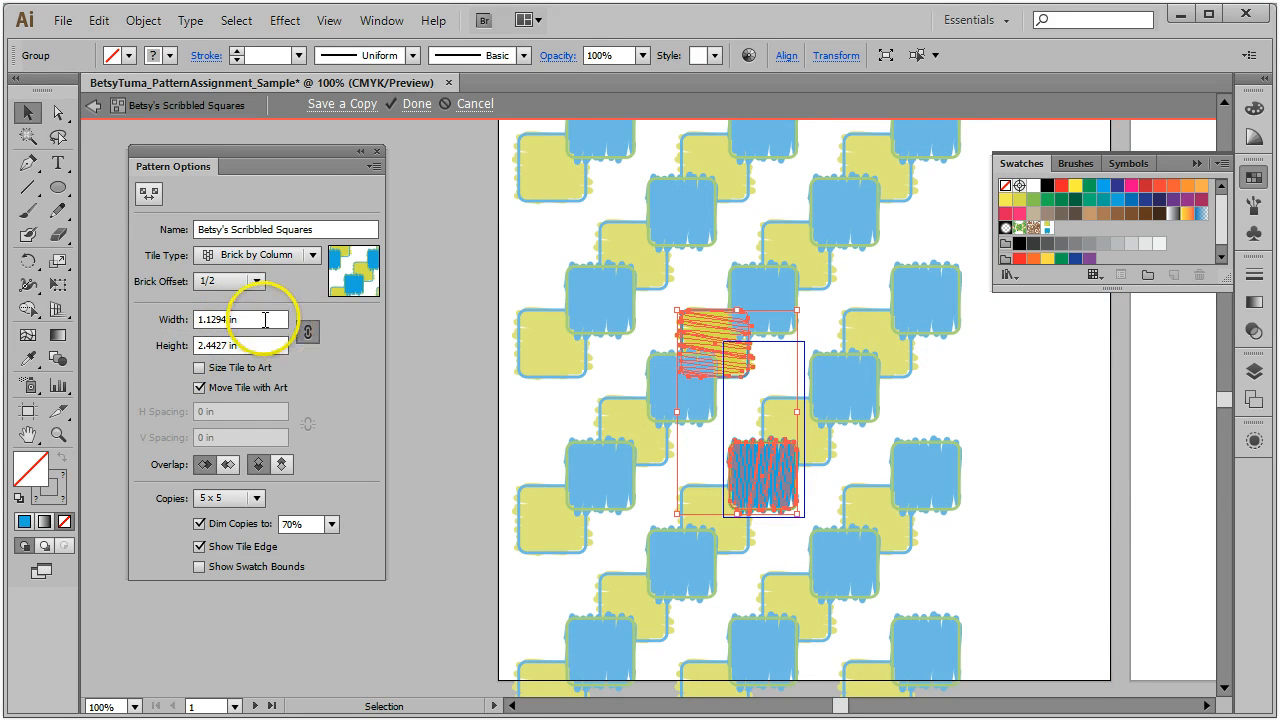
Step: Set tile width to 2 in, then refit the tile to the art (1.7356 × 2.9109 in)
drag(266, 320, 180, 320)
click(308, 330)
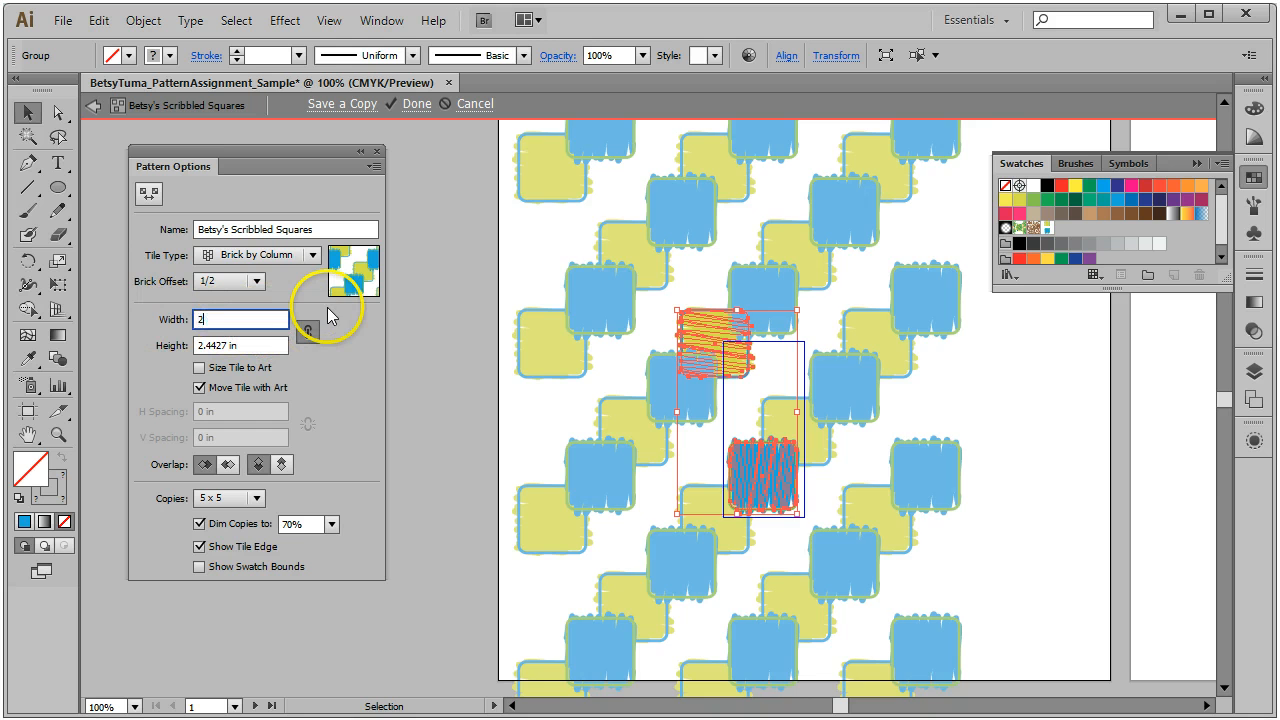
key(Return)
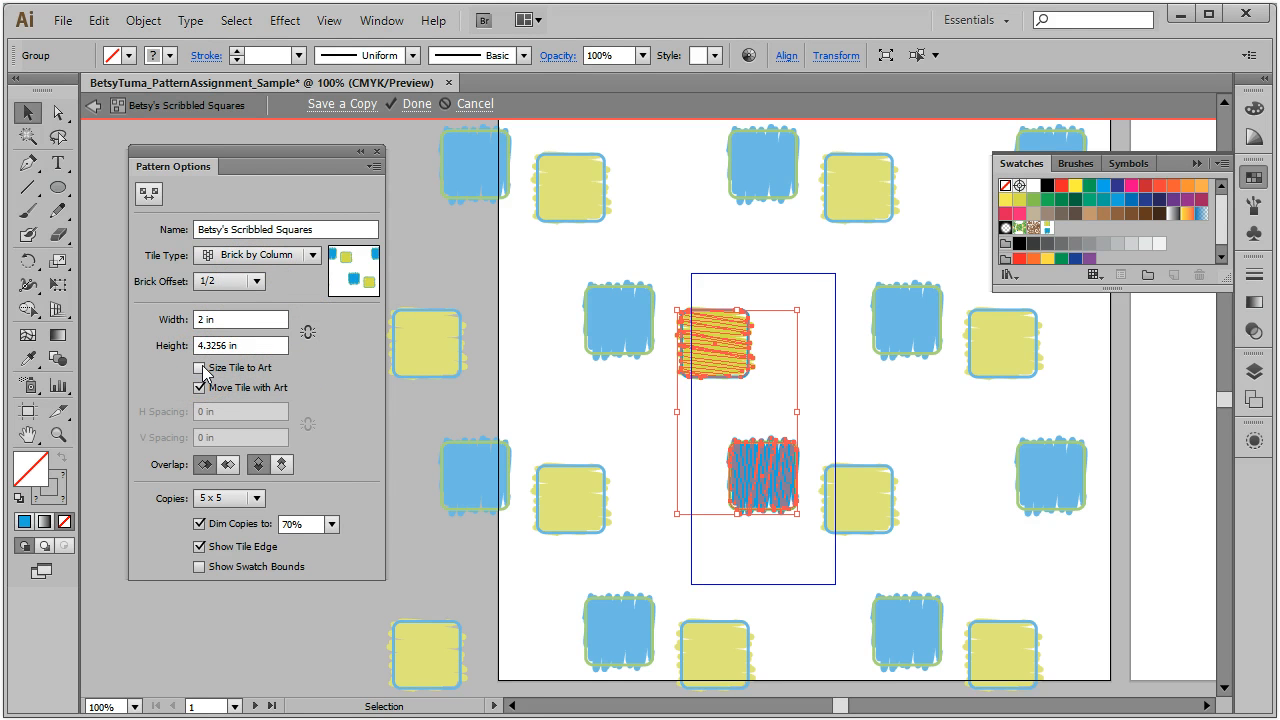
click(200, 368)
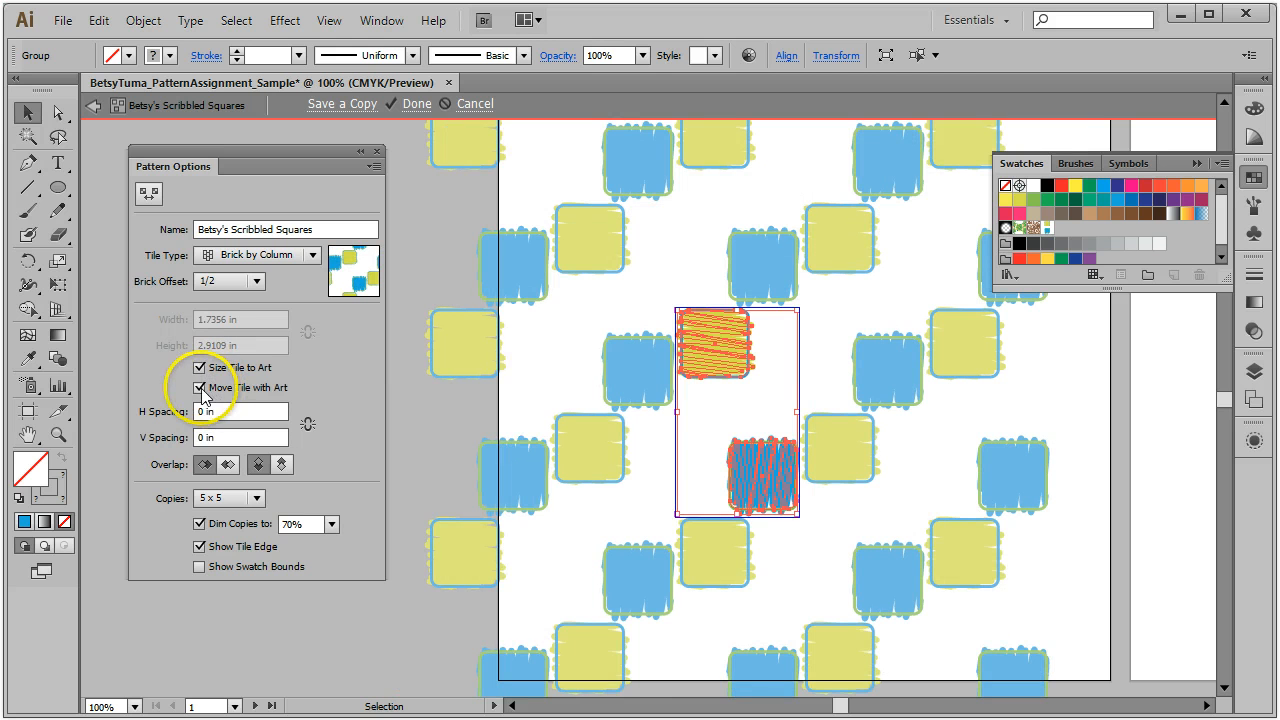
click(200, 388)
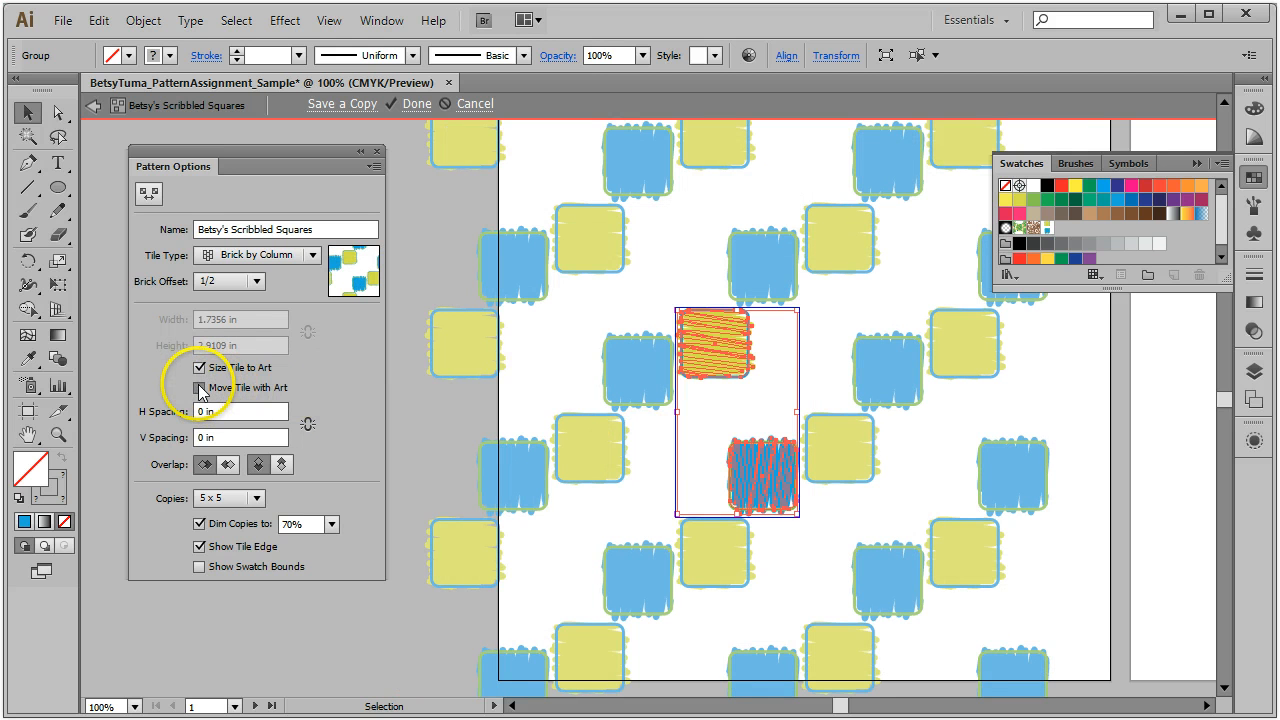
click(200, 388)
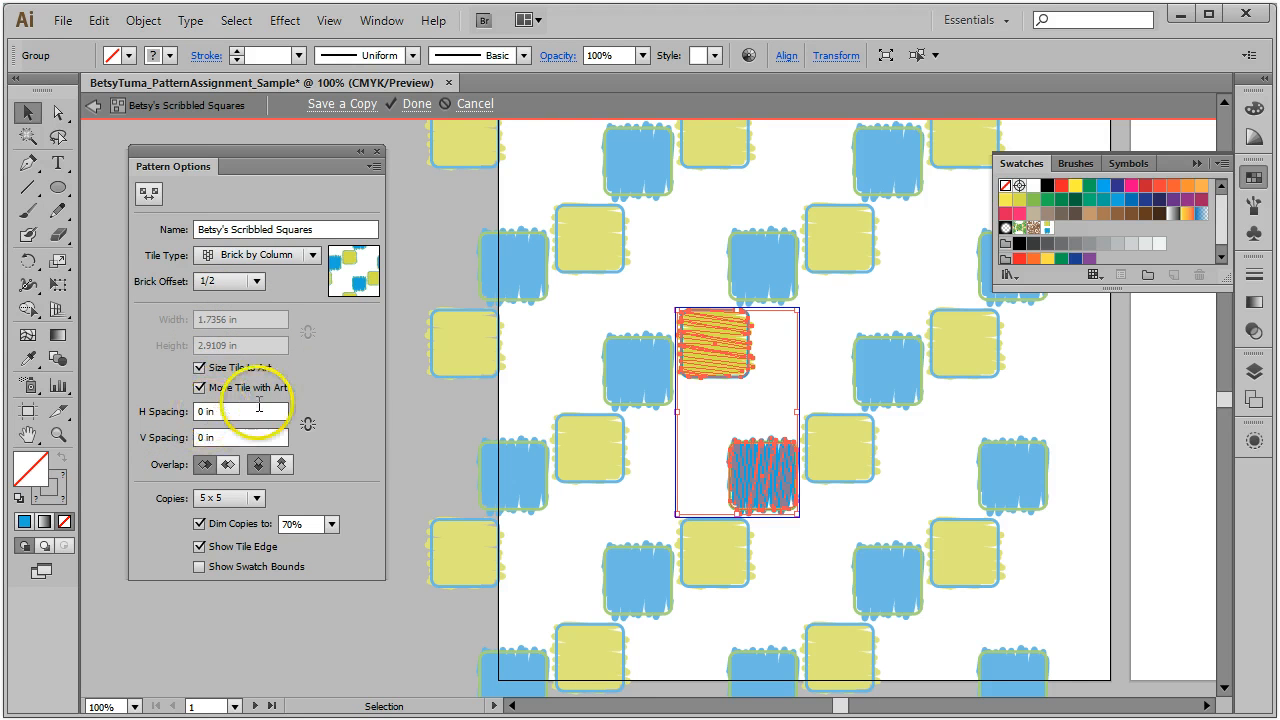
click(751, 357)
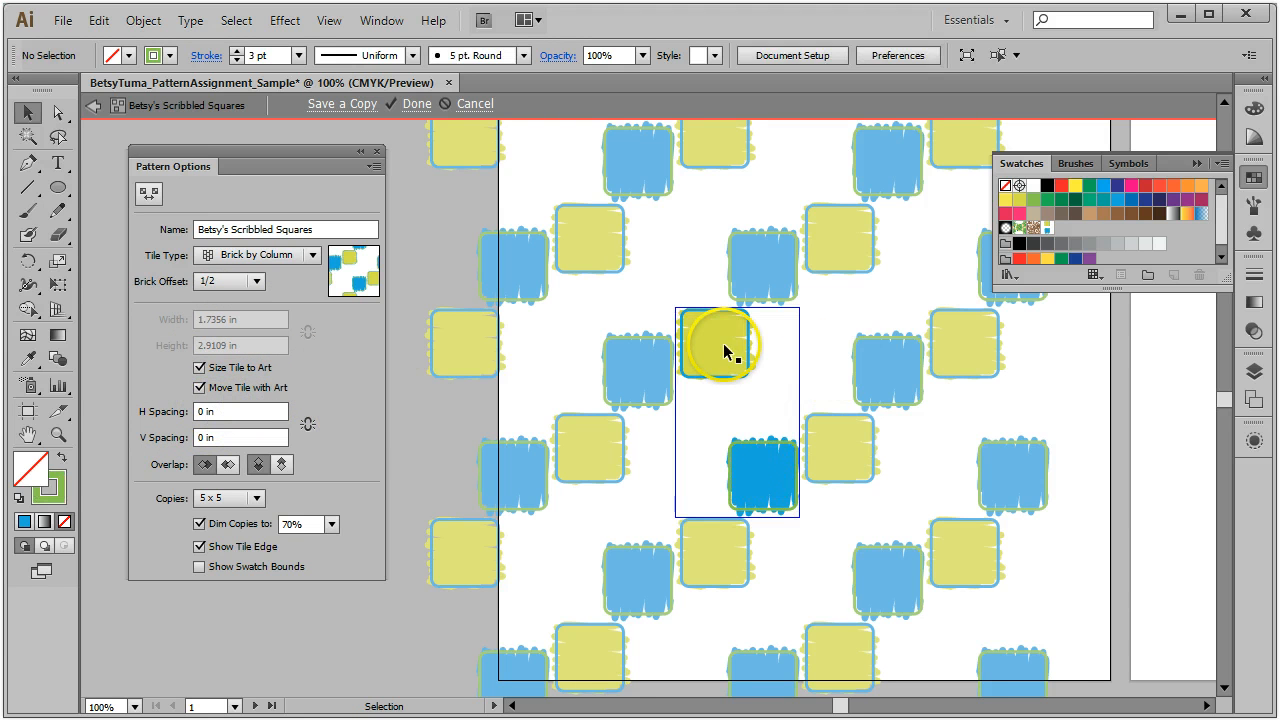
click(726, 346)
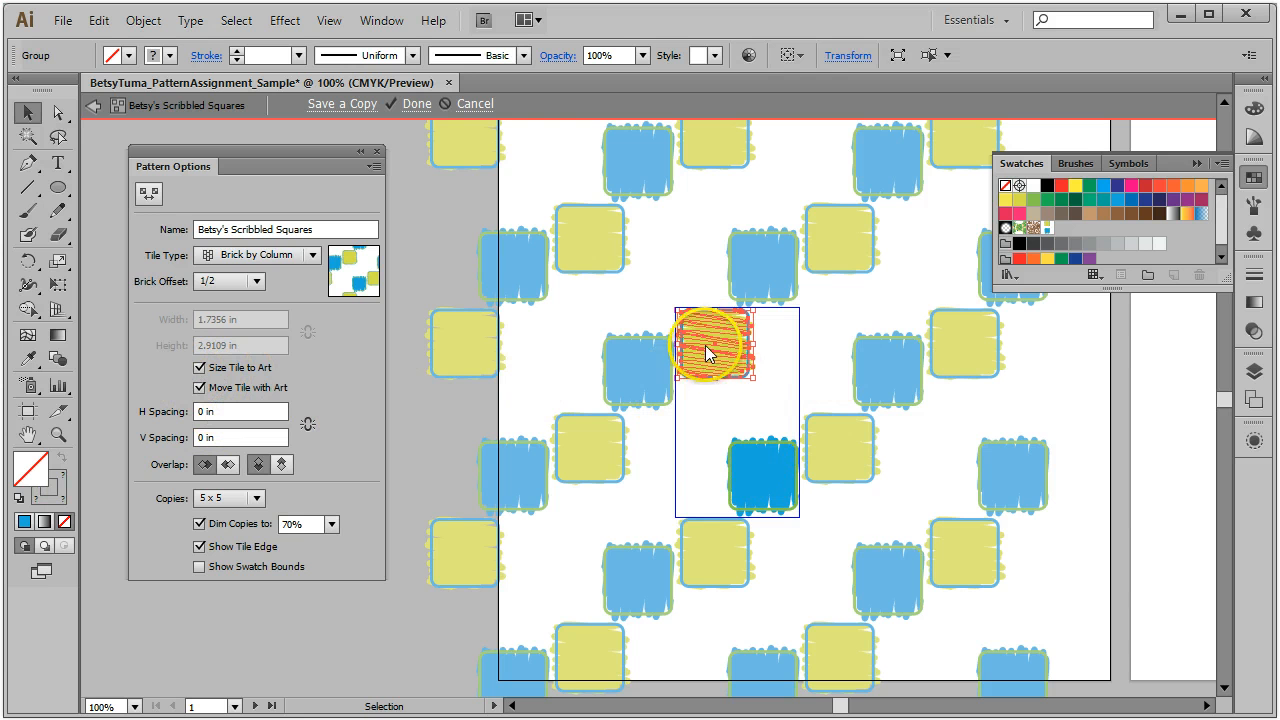
Step: Move the yellow square back above the blue one and select both squares
mouse_move(707, 347)
mouse_down()
mouse_move(723, 400)
mouse_move(755, 395)
mouse_up()
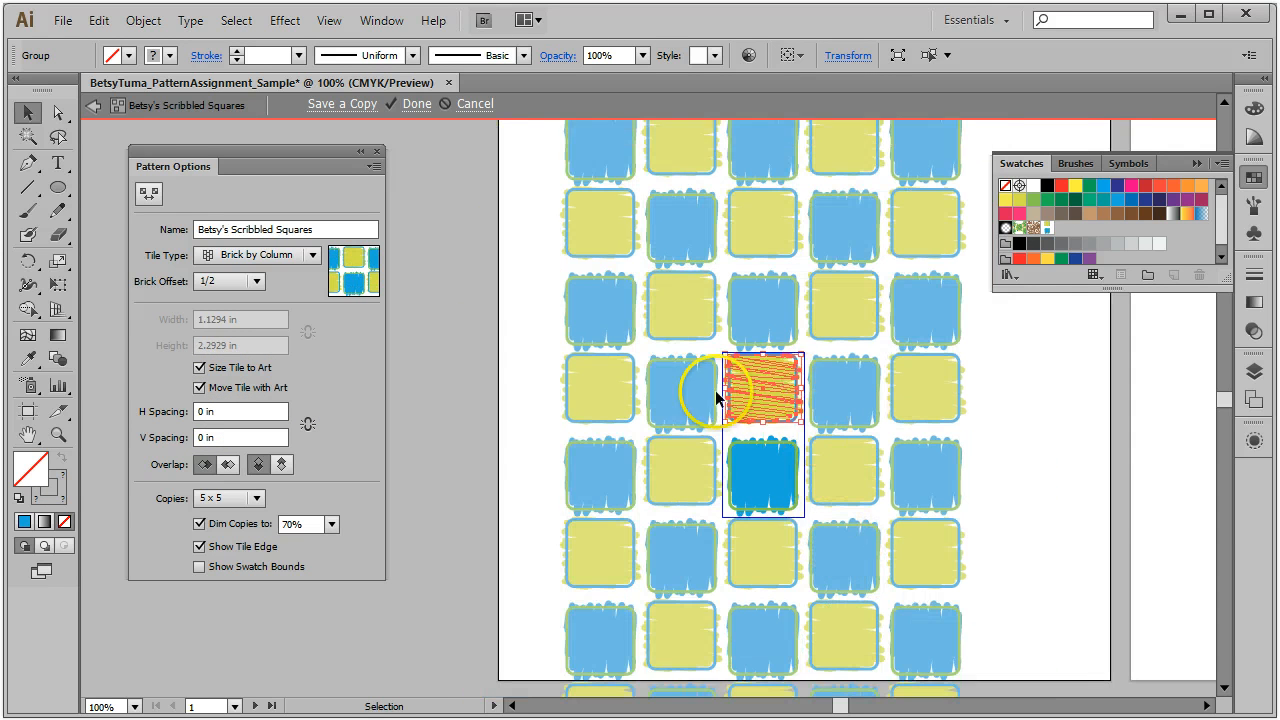
click(722, 402)
shift+click(771, 451)
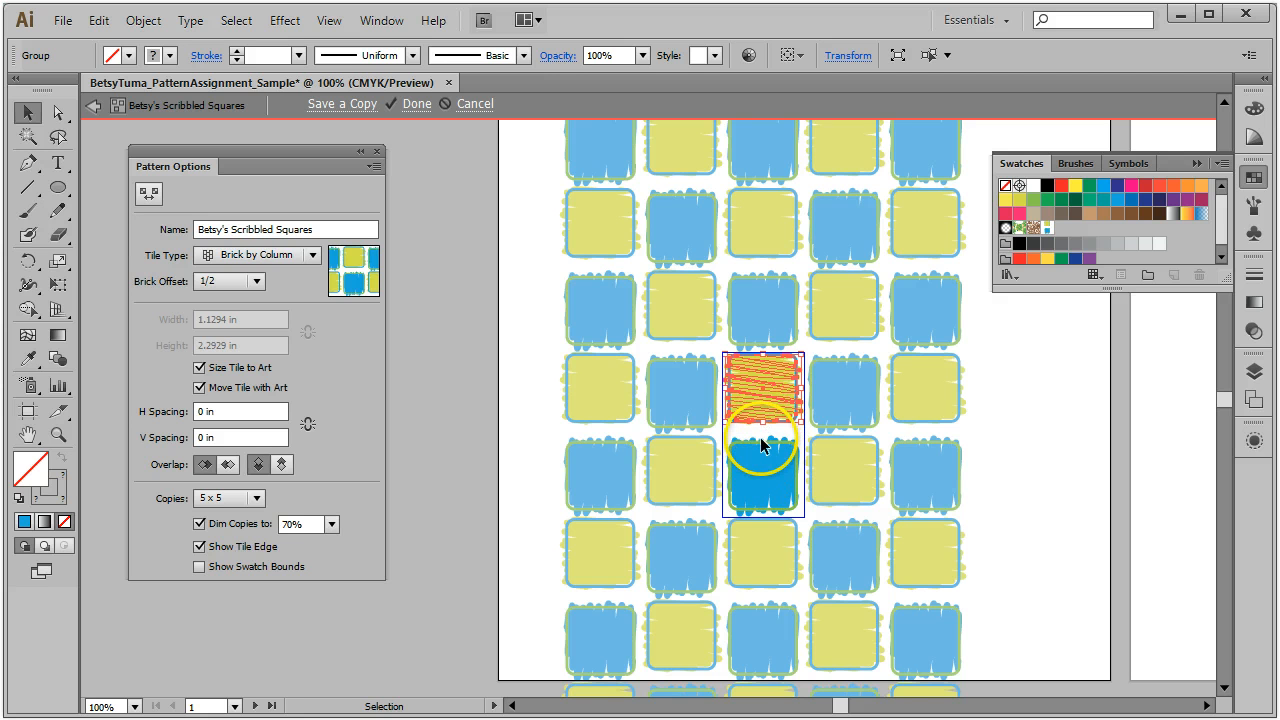
Step: Set H Spacing to 0 in and V Spacing to 0.125 in between pattern rows
click(235, 411)
key(Up)
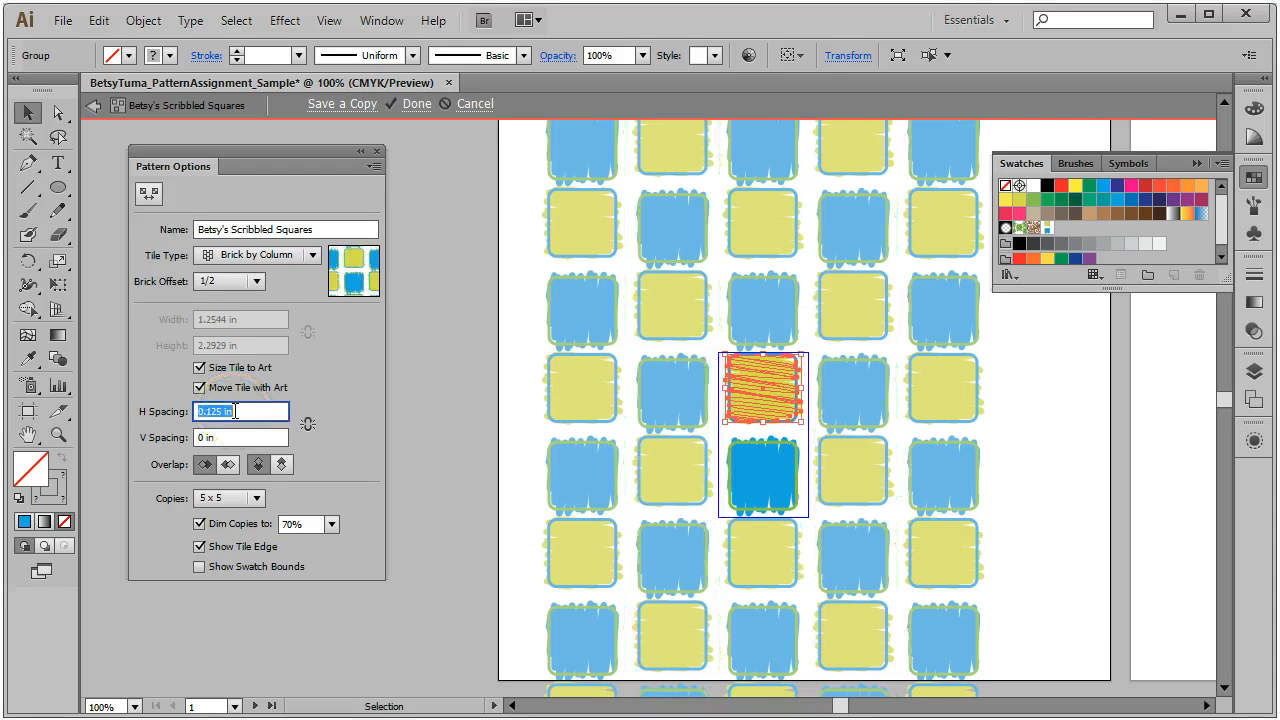
key(Down)
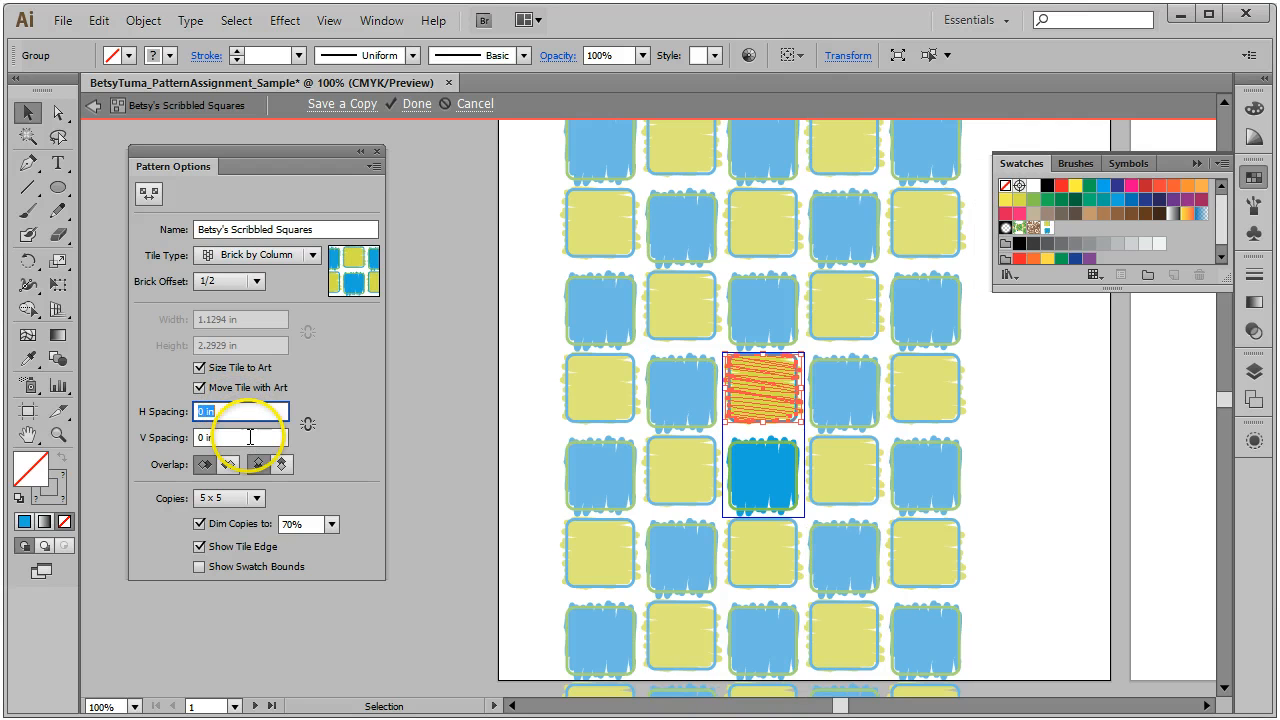
key(Up)
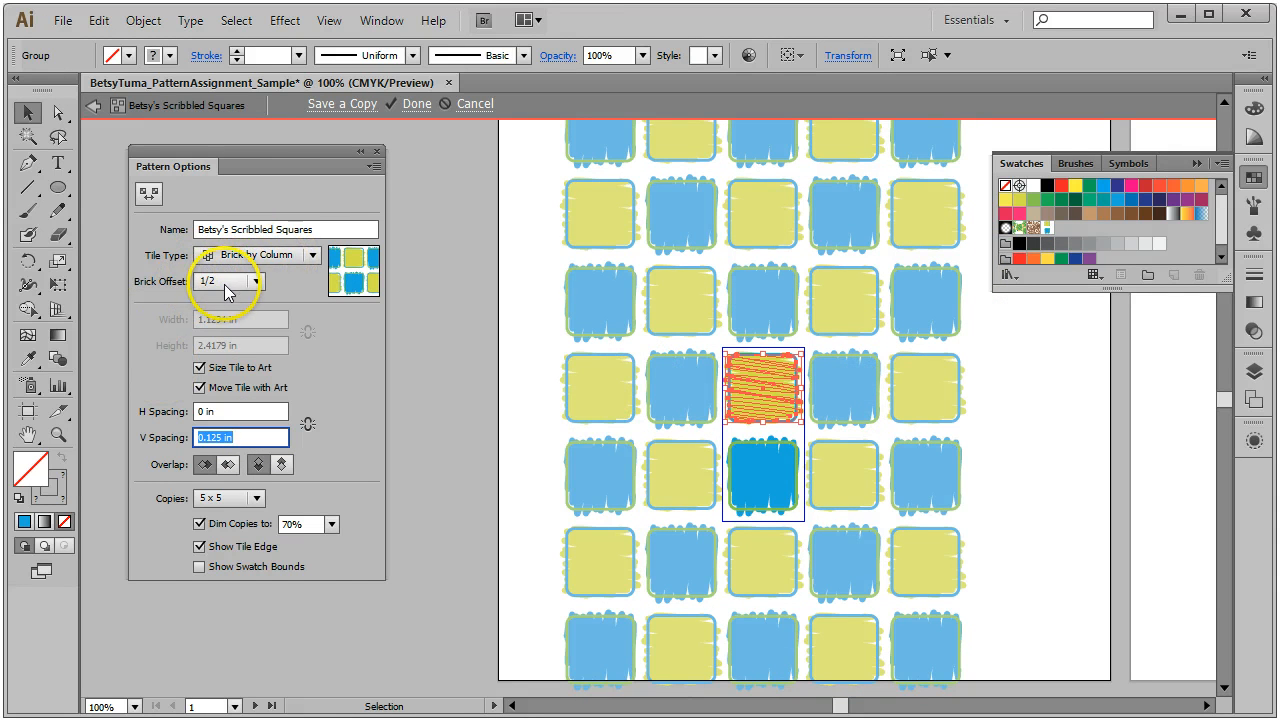
click(1042, 396)
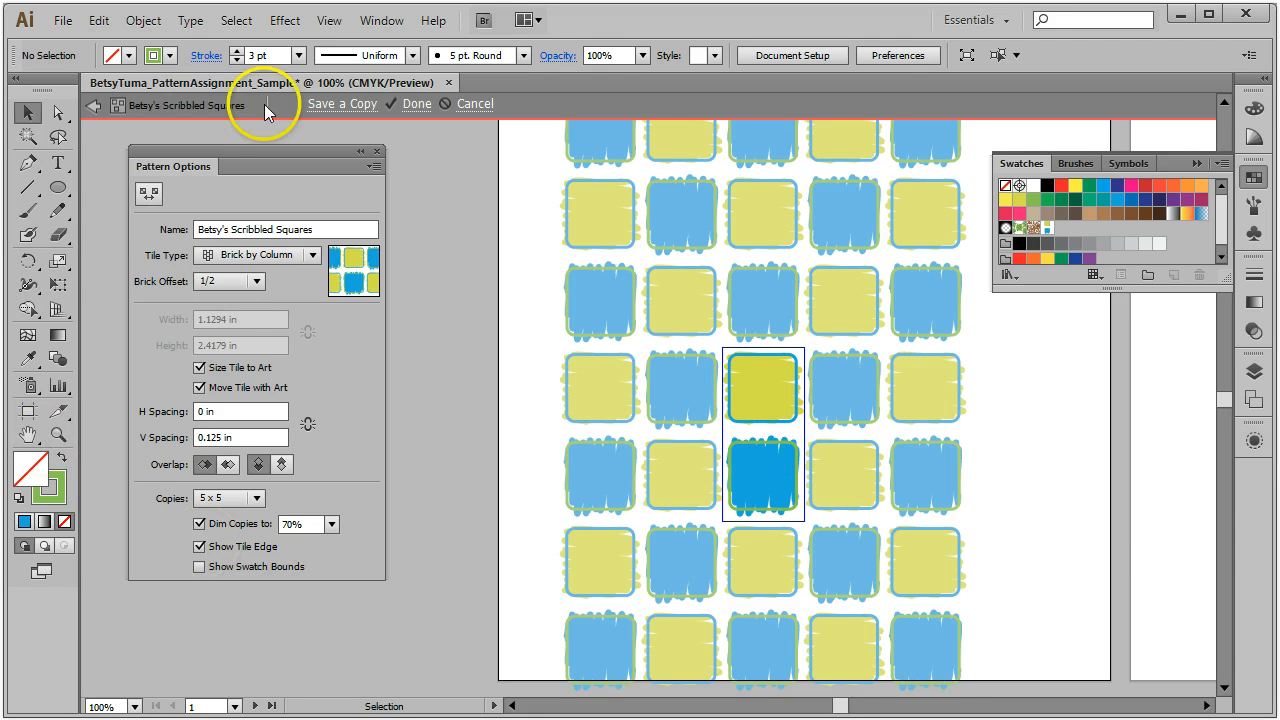
Step: Exit pattern editing and show the Swatches panel as enlarged Large Thumbnail View
click(414, 104)
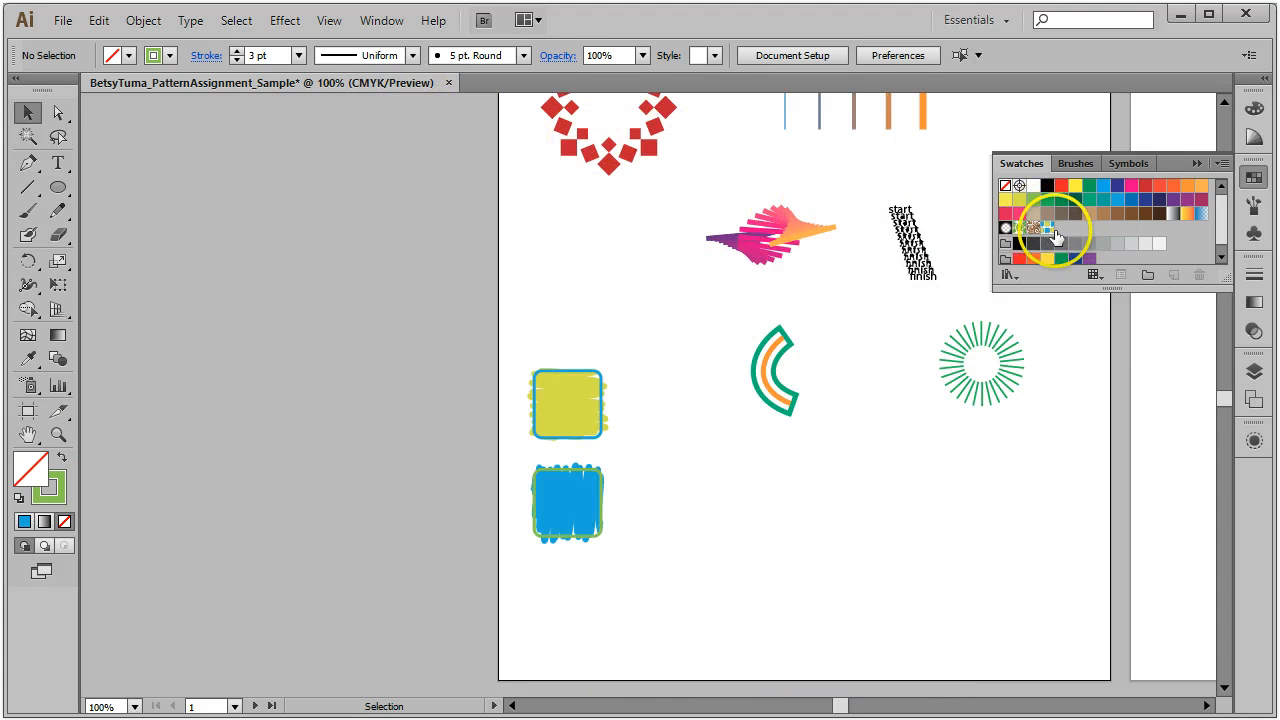
click(1222, 163)
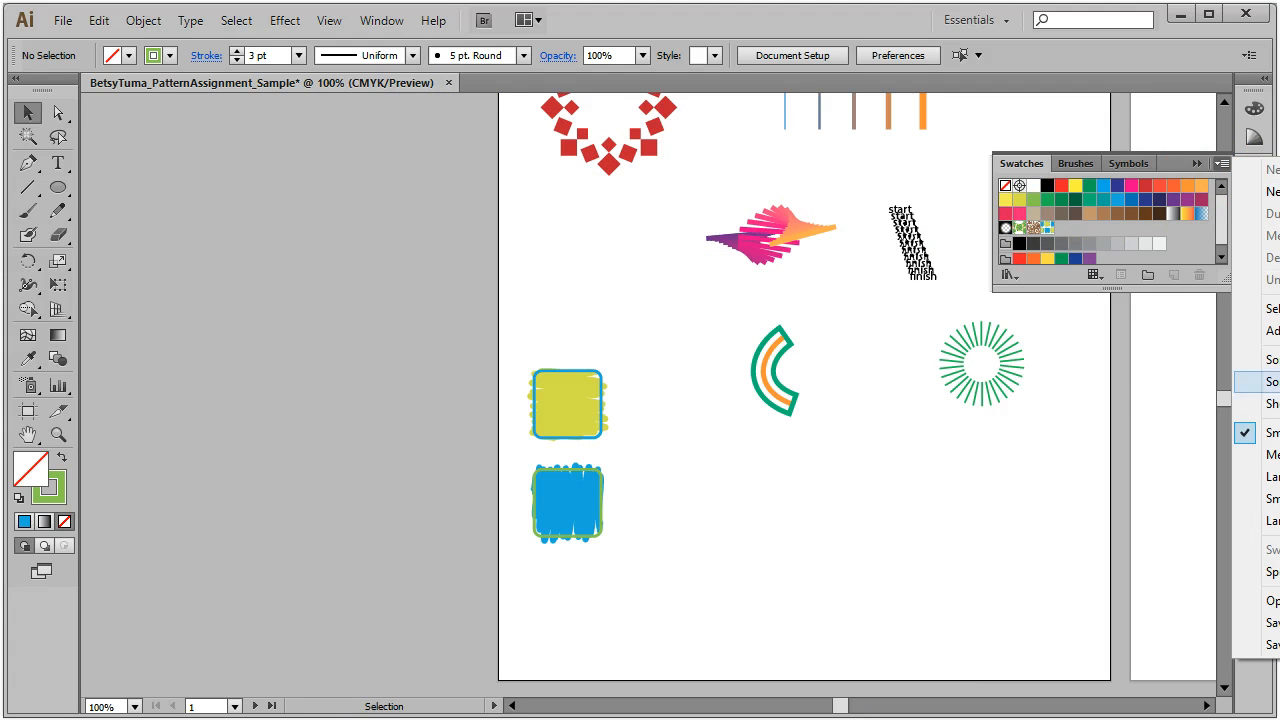
click(1262, 476)
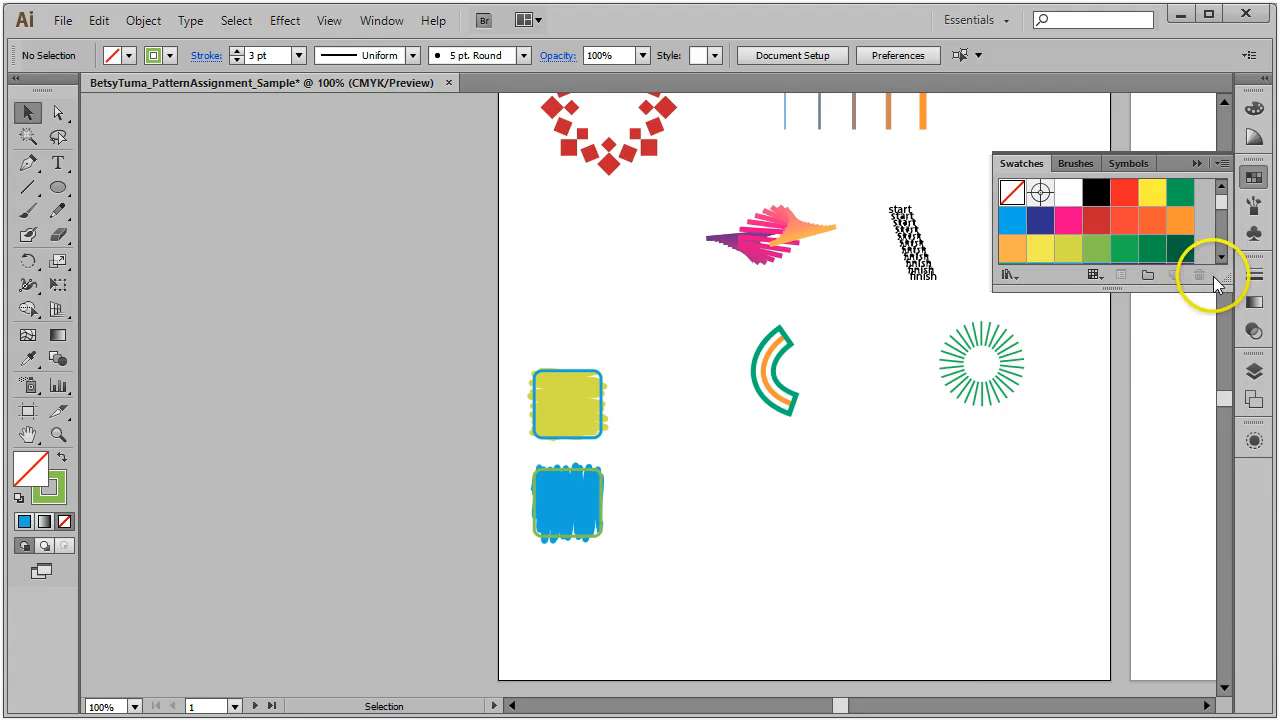
drag(1224, 288, 1230, 470)
click(1185, 338)
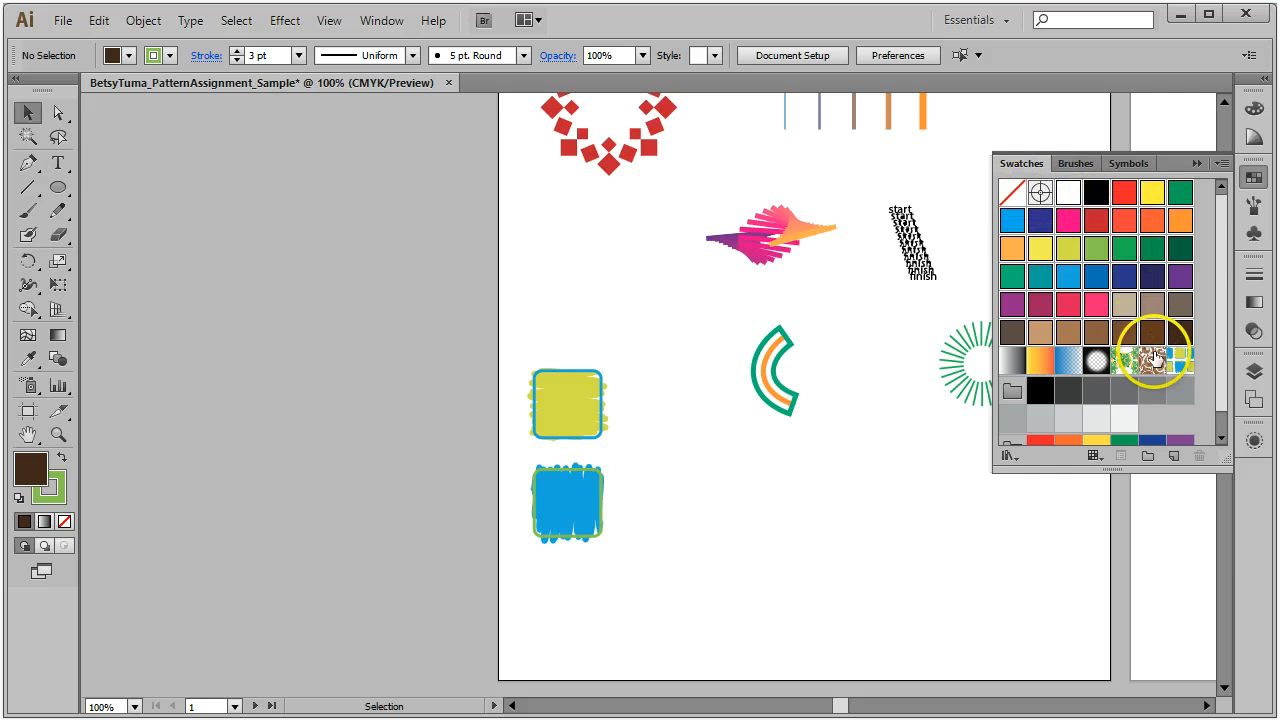
click(1182, 331)
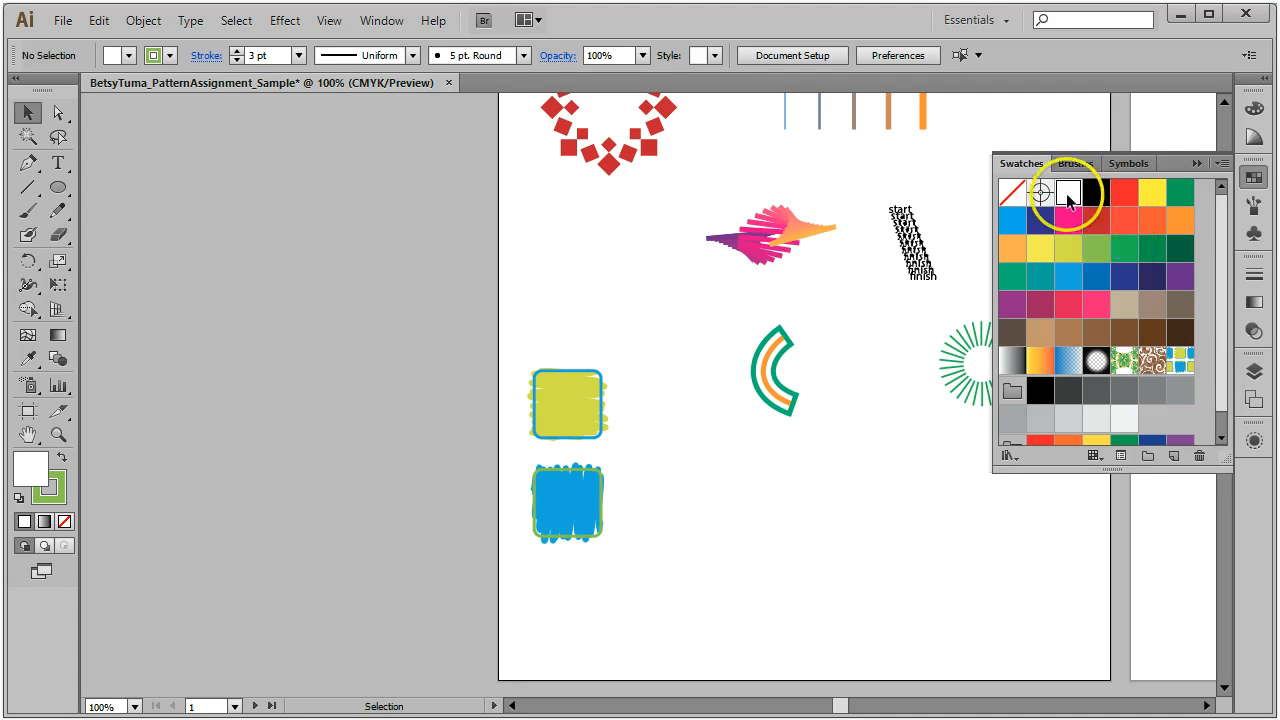
Step: Fit the first artboard in the window with View > Fit Artboard and collapse Swatches
click(978, 362)
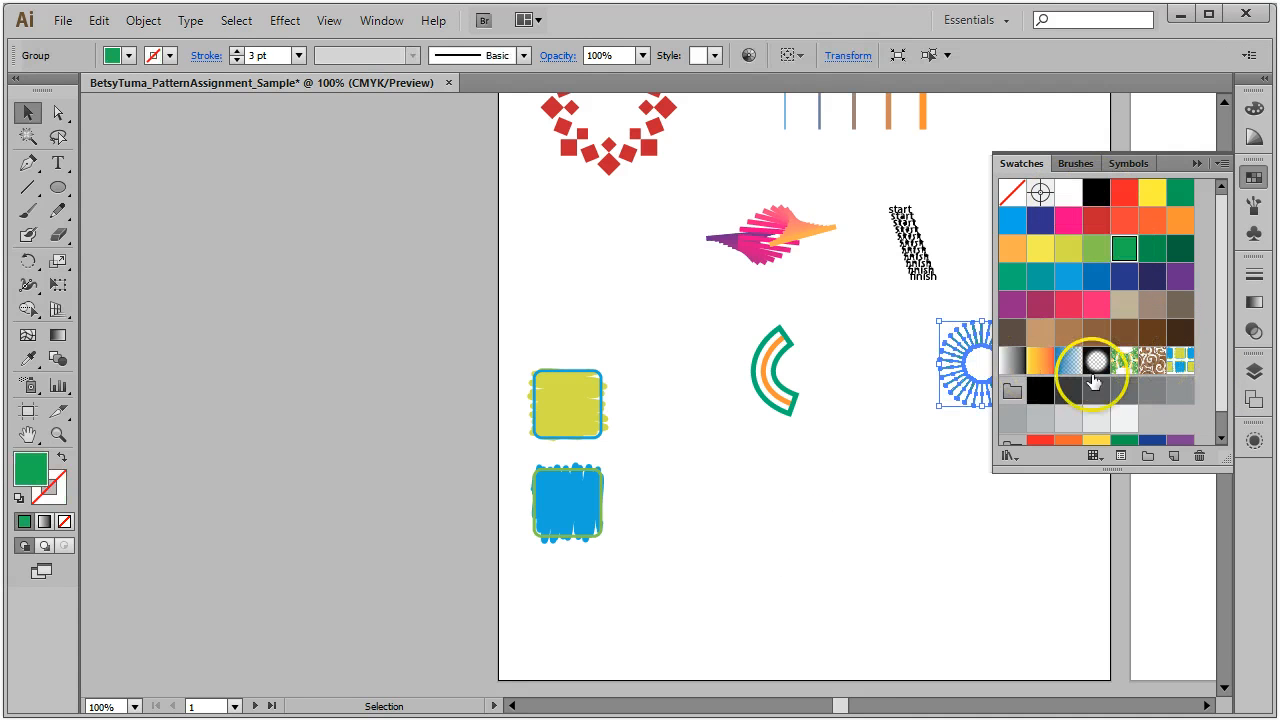
click(785, 582)
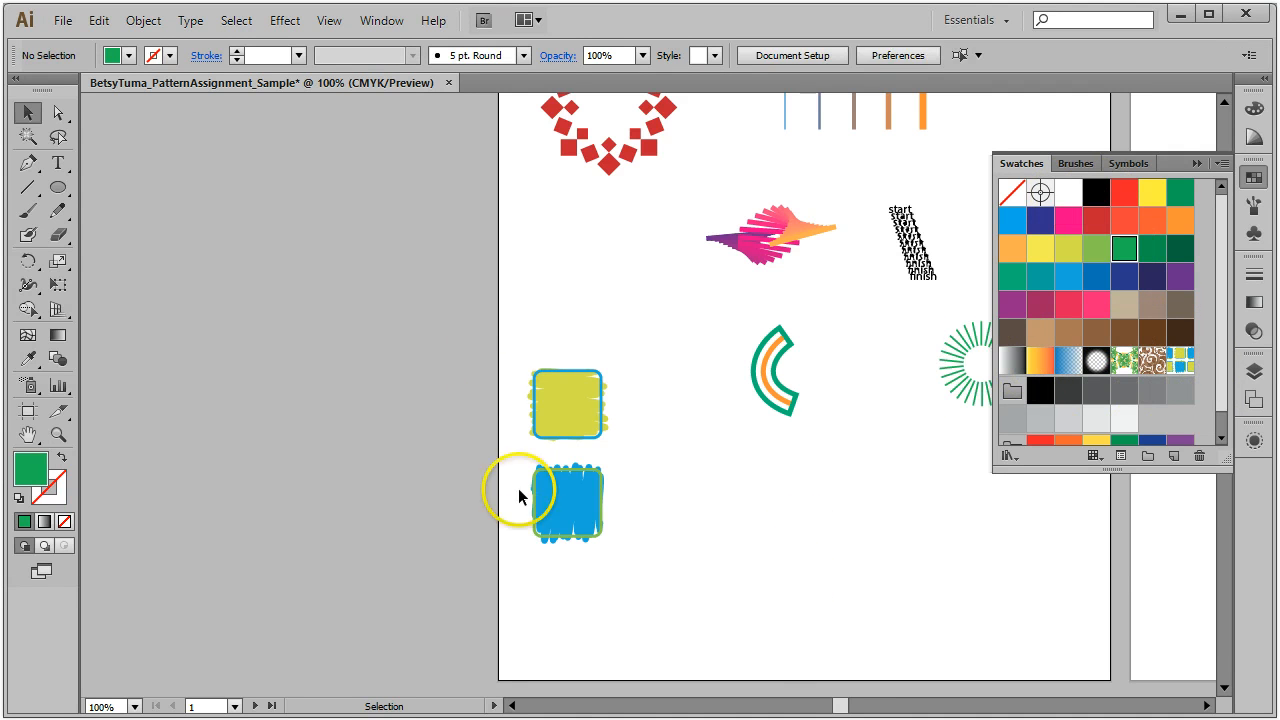
scroll(806, 620, up, 5)
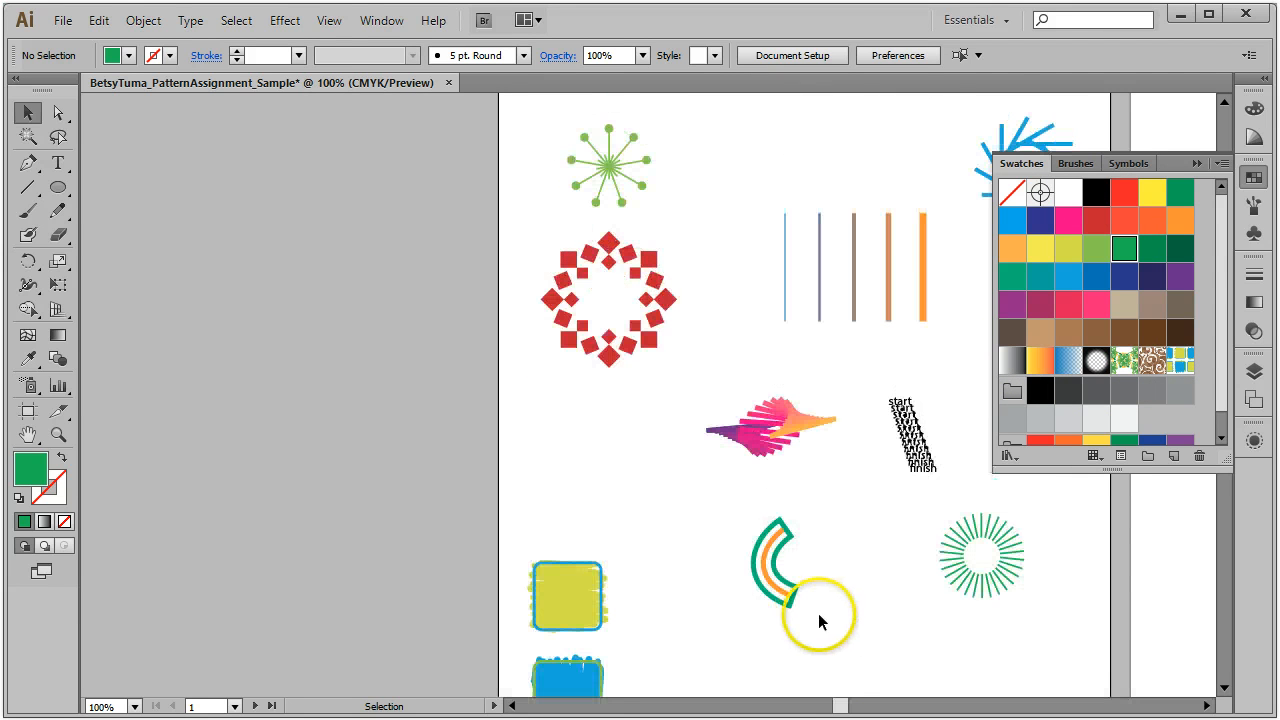
click(328, 21)
click(380, 217)
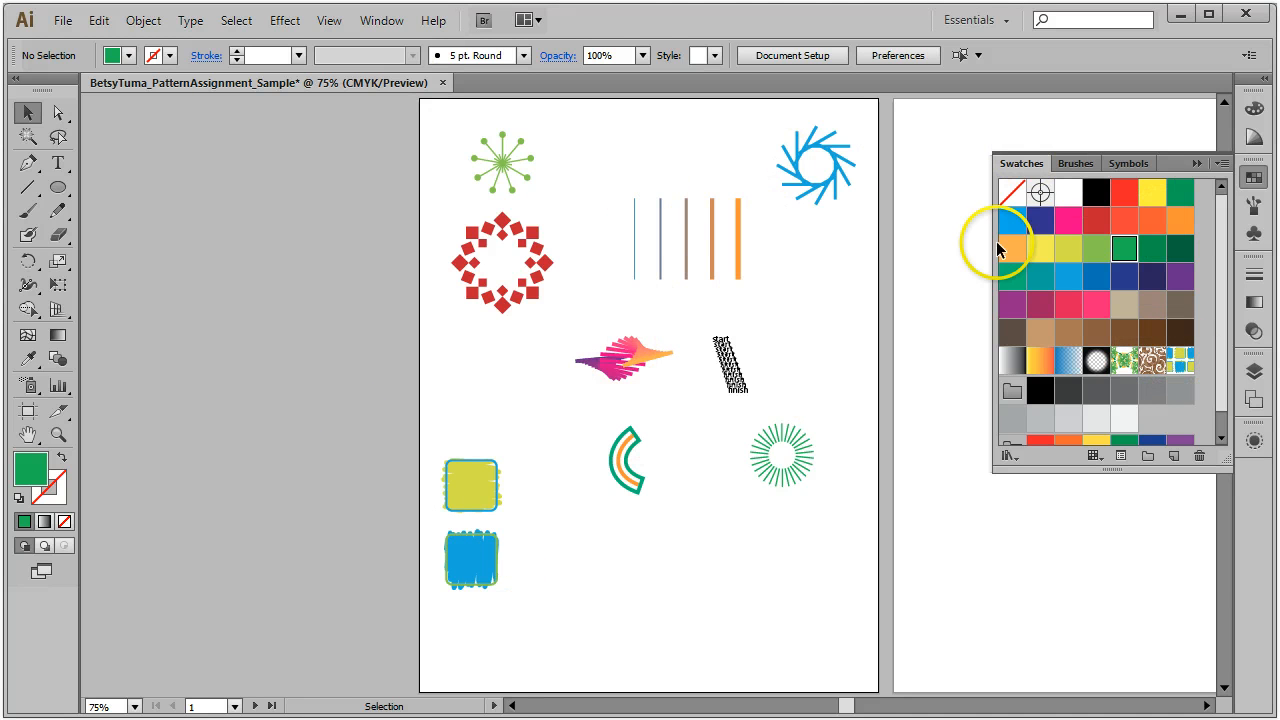
click(1254, 179)
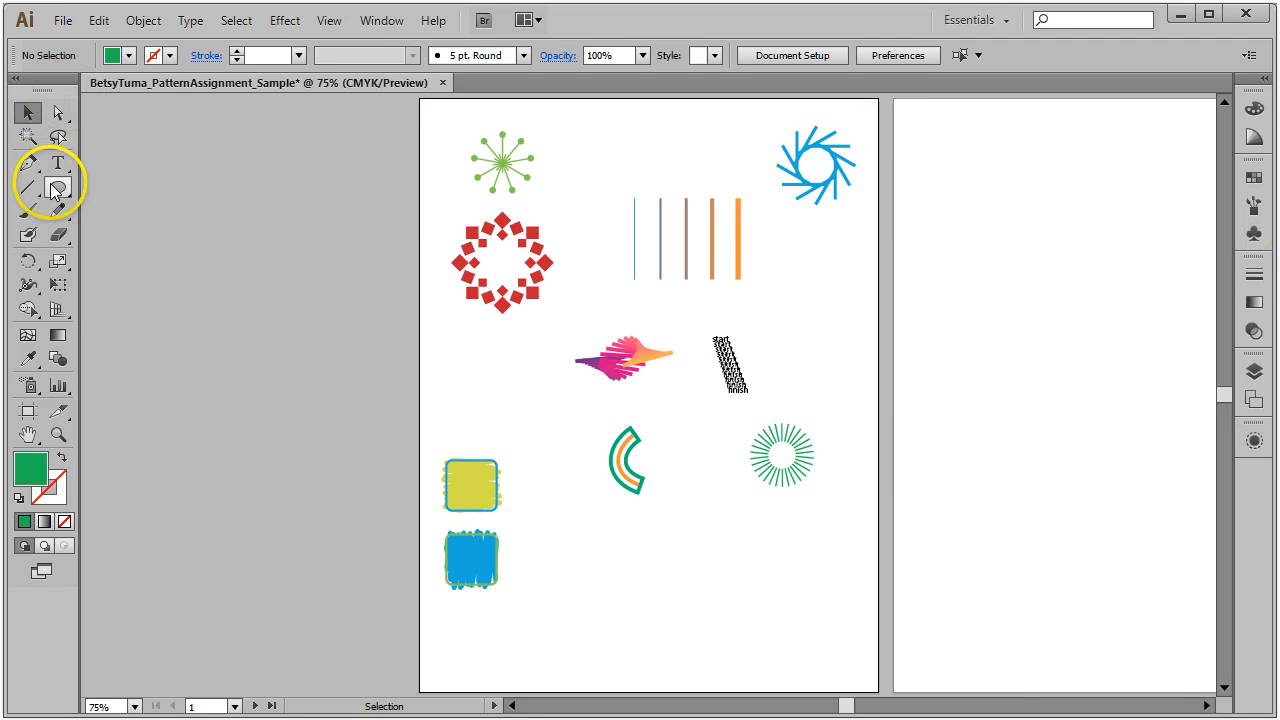
Step: Draw a square at the top left of artboard 2 and fill it with the Scribbled Squares pattern
drag(55, 190, 130, 183)
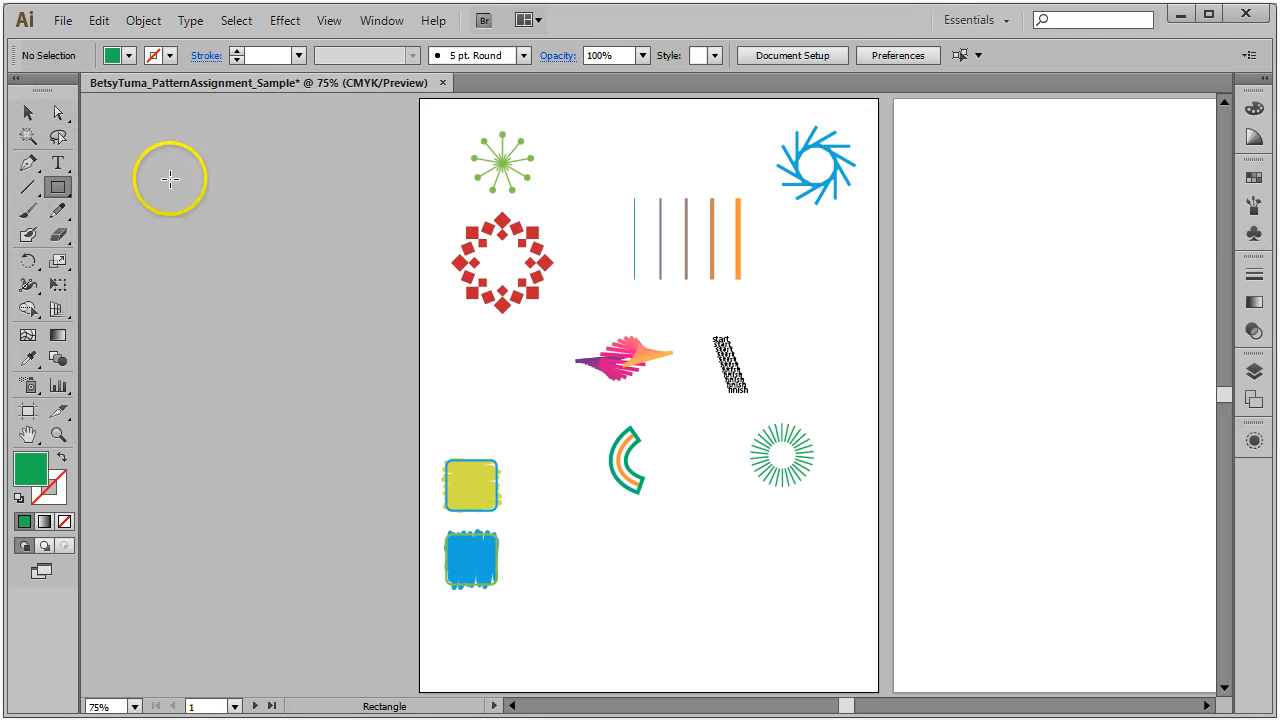
key(space)
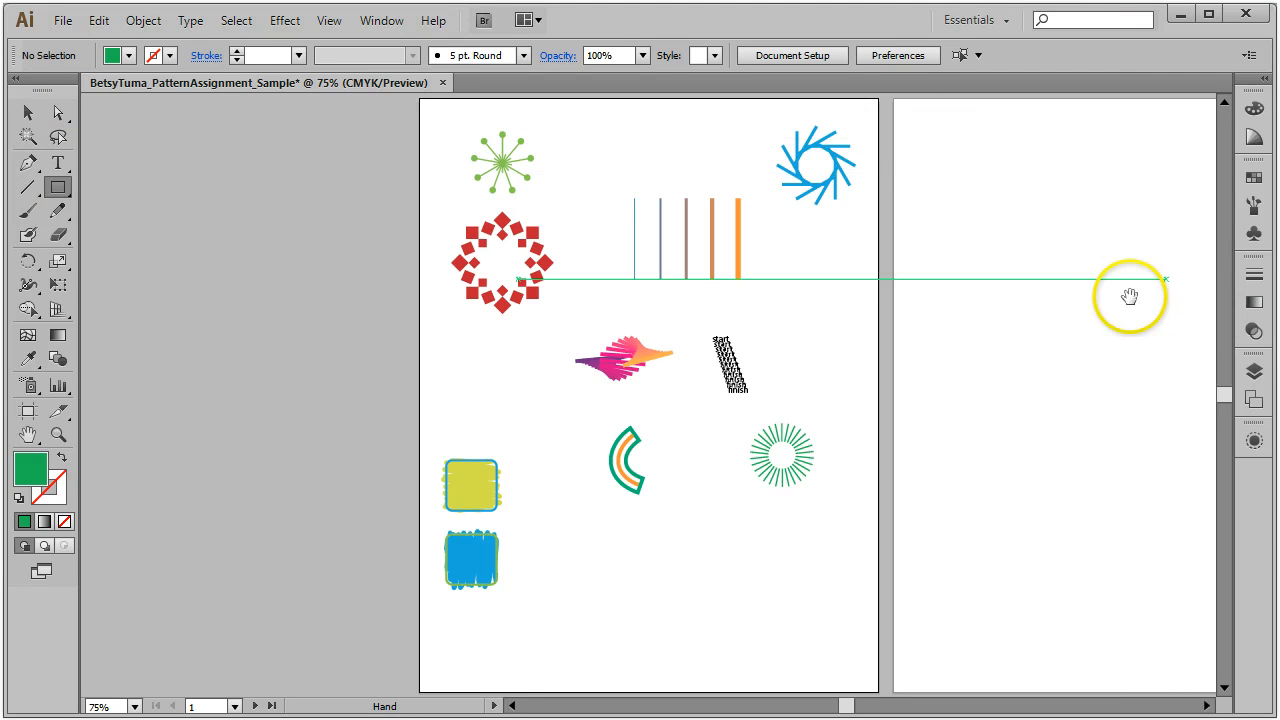
drag(1131, 294, 835, 343)
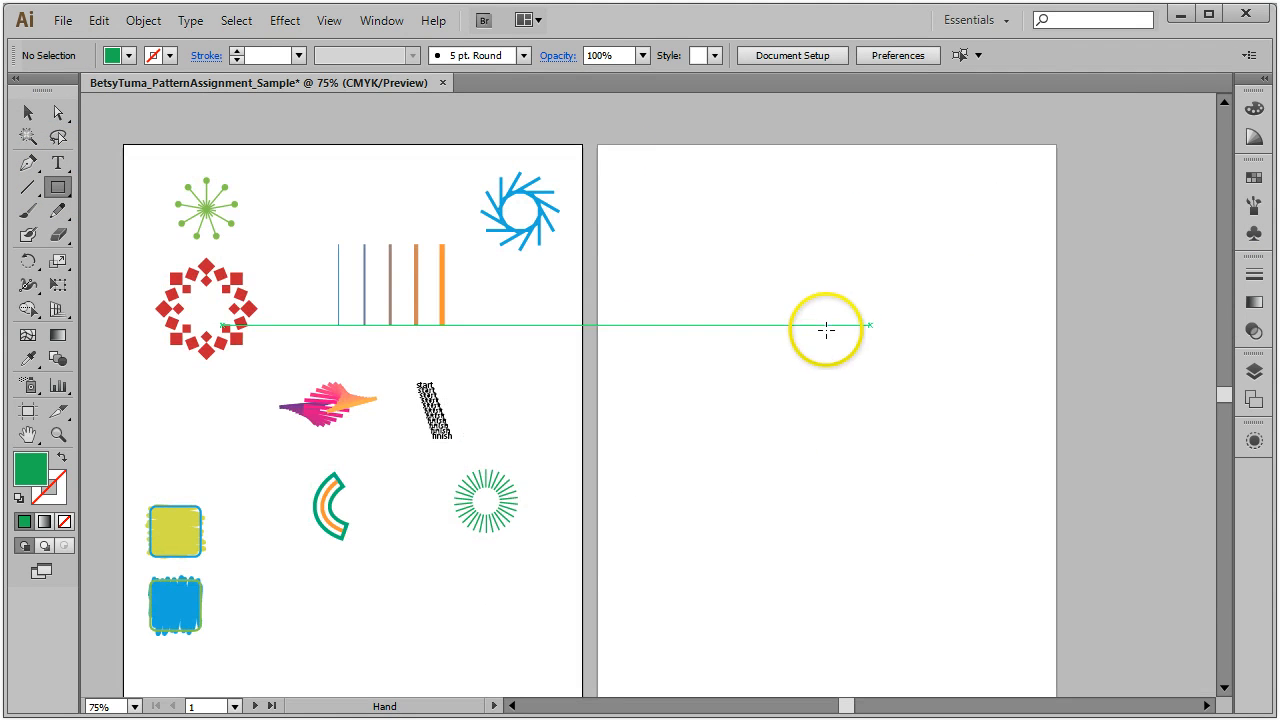
drag(615, 161, 773, 300)
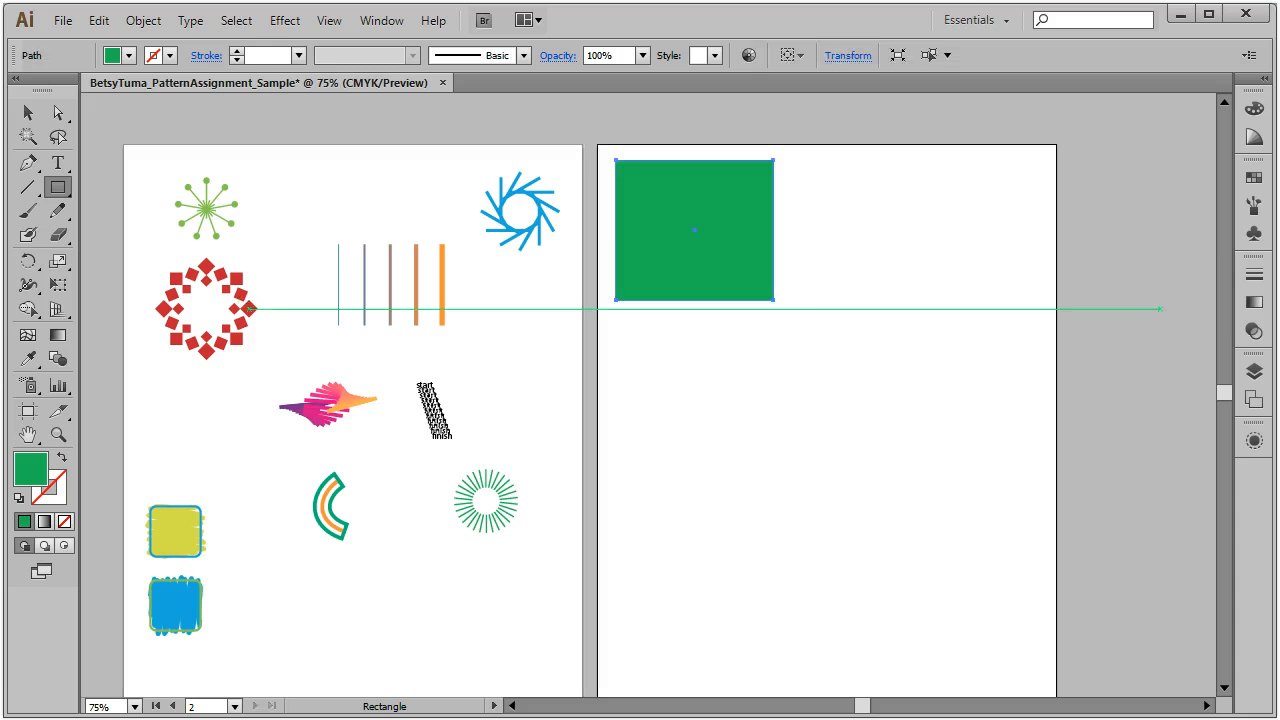
click(1252, 181)
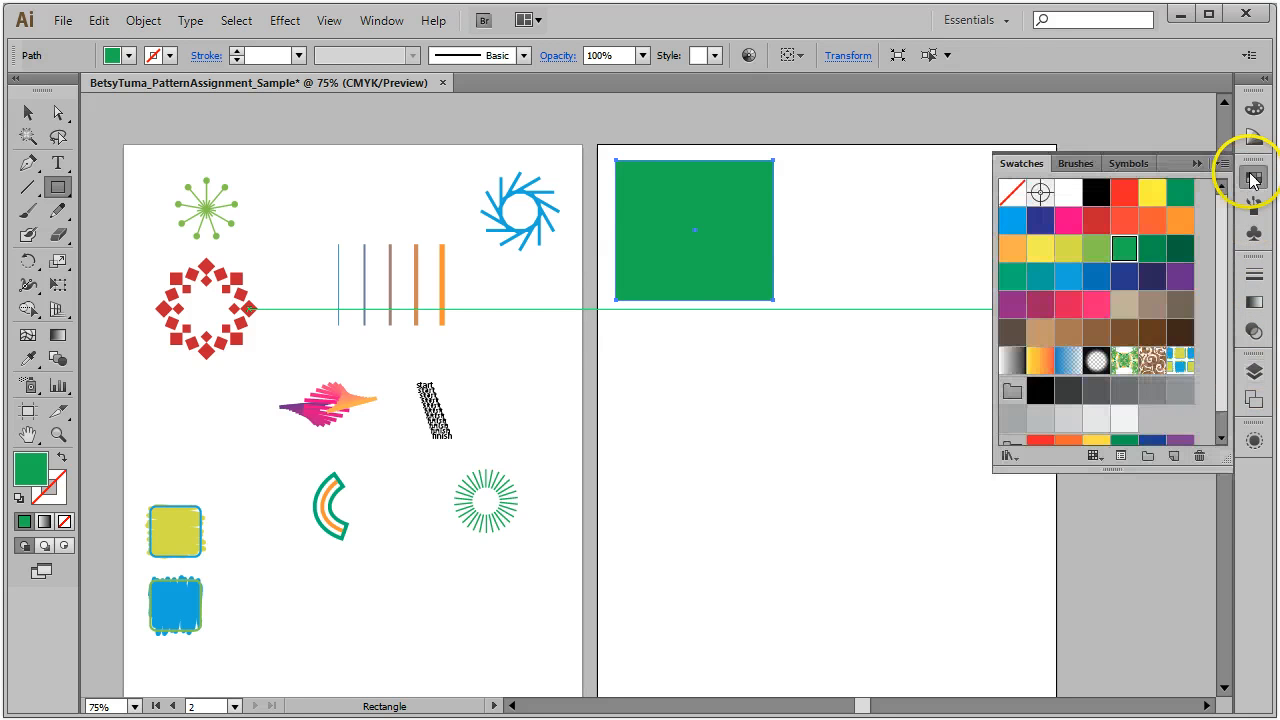
click(1180, 362)
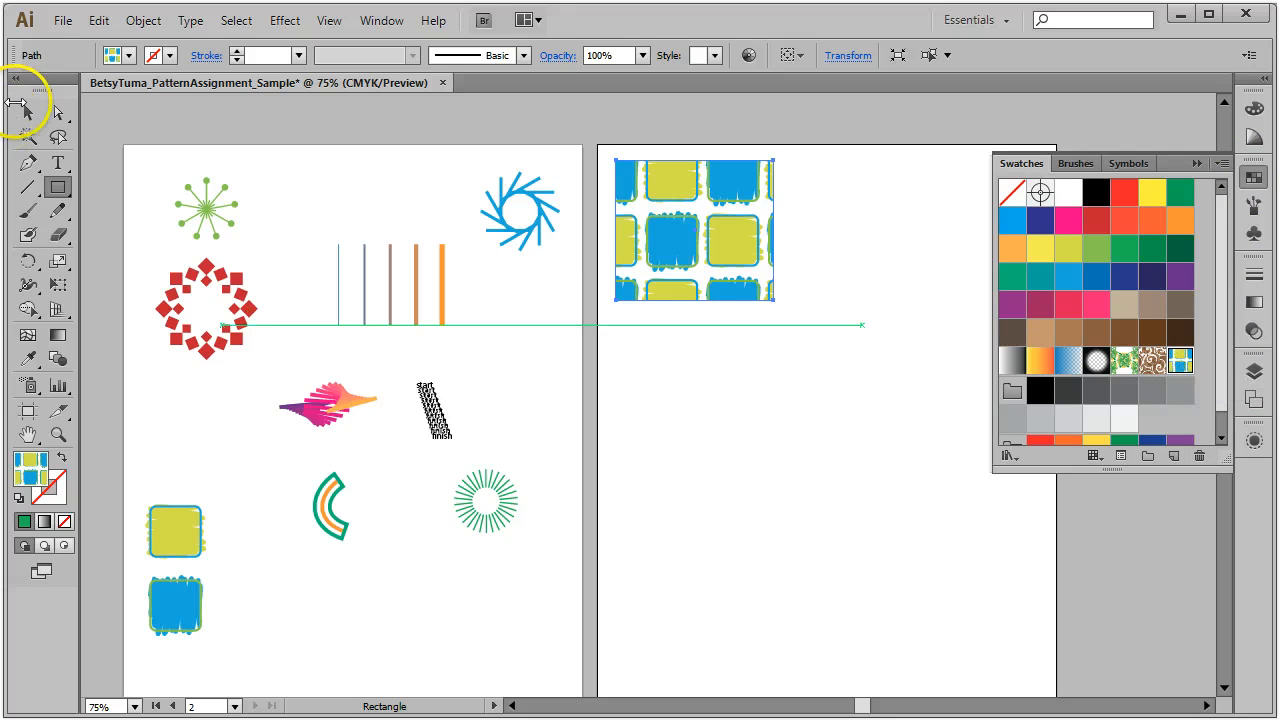
click(24, 108)
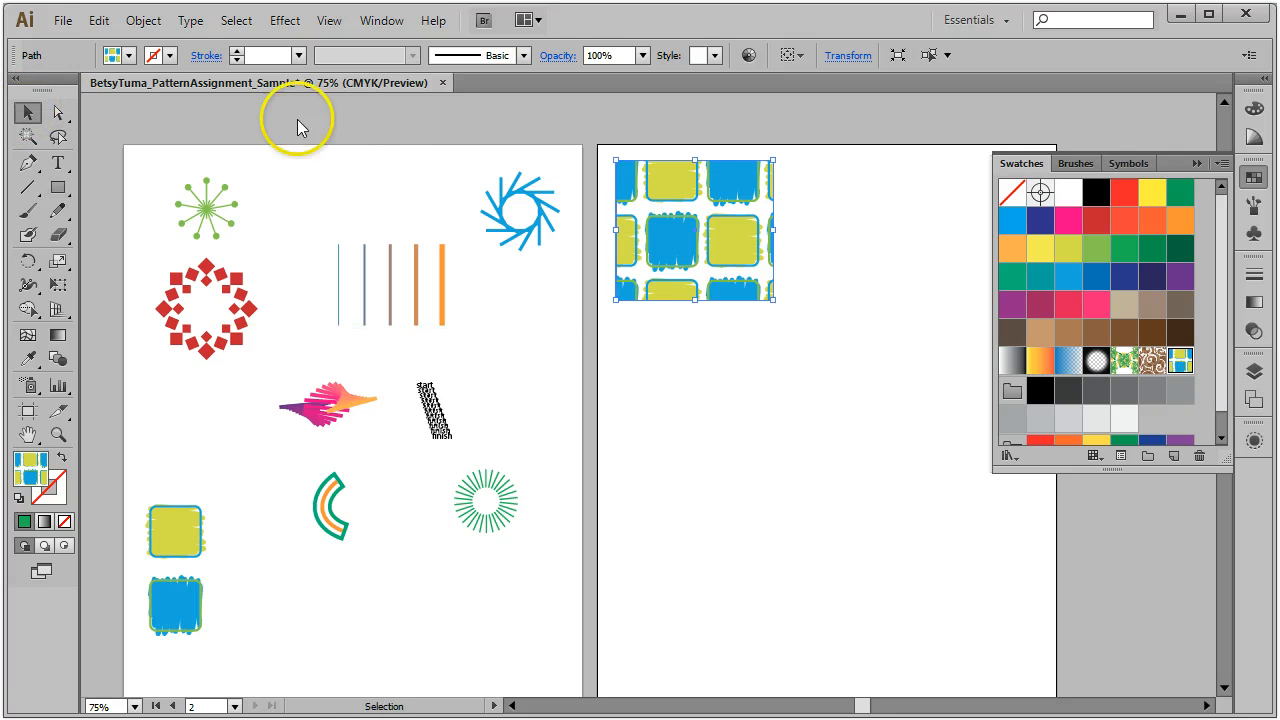
Step: Save the assignment as an Adobe PDF using the Illustrator Default preset
click(62, 20)
click(91, 177)
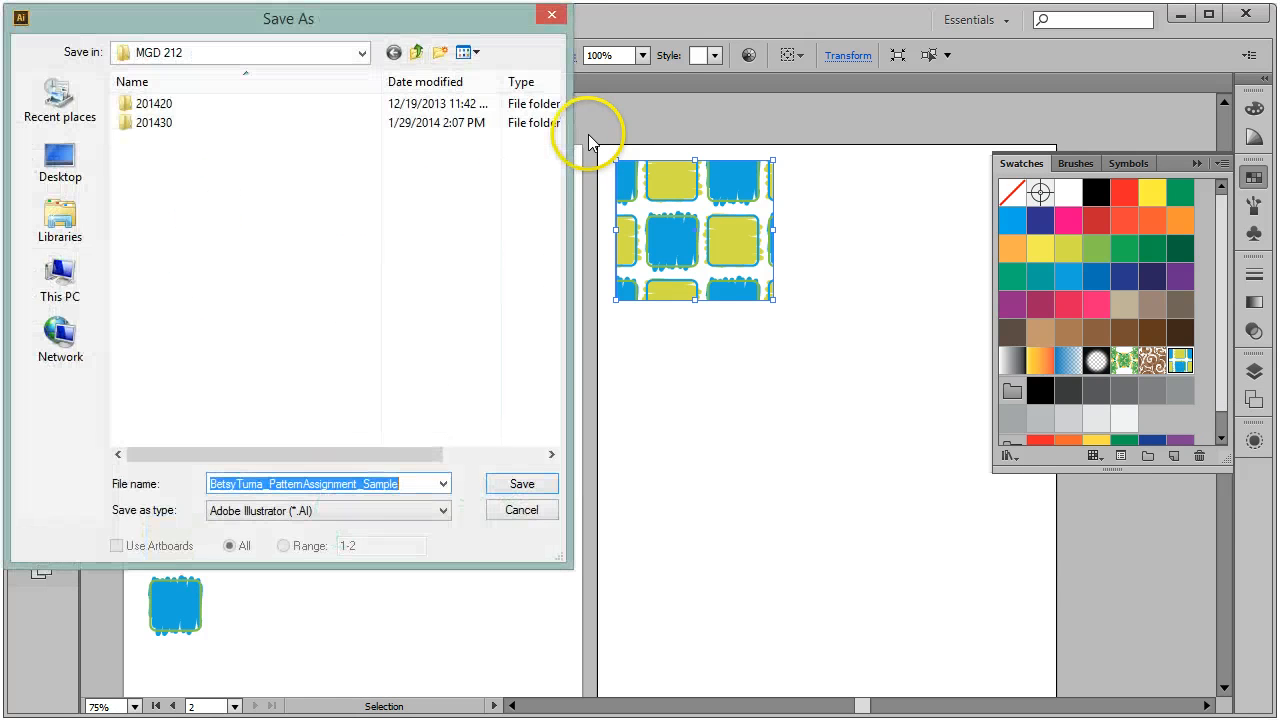
click(443, 510)
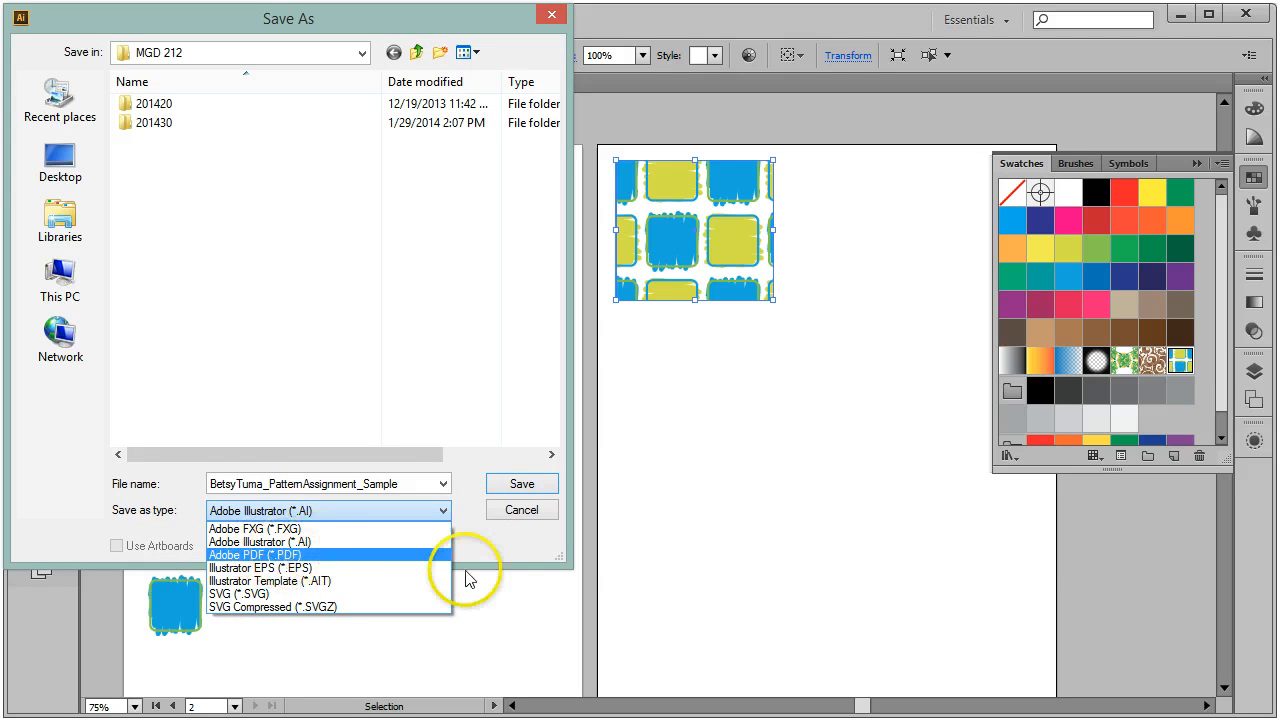
click(500, 547)
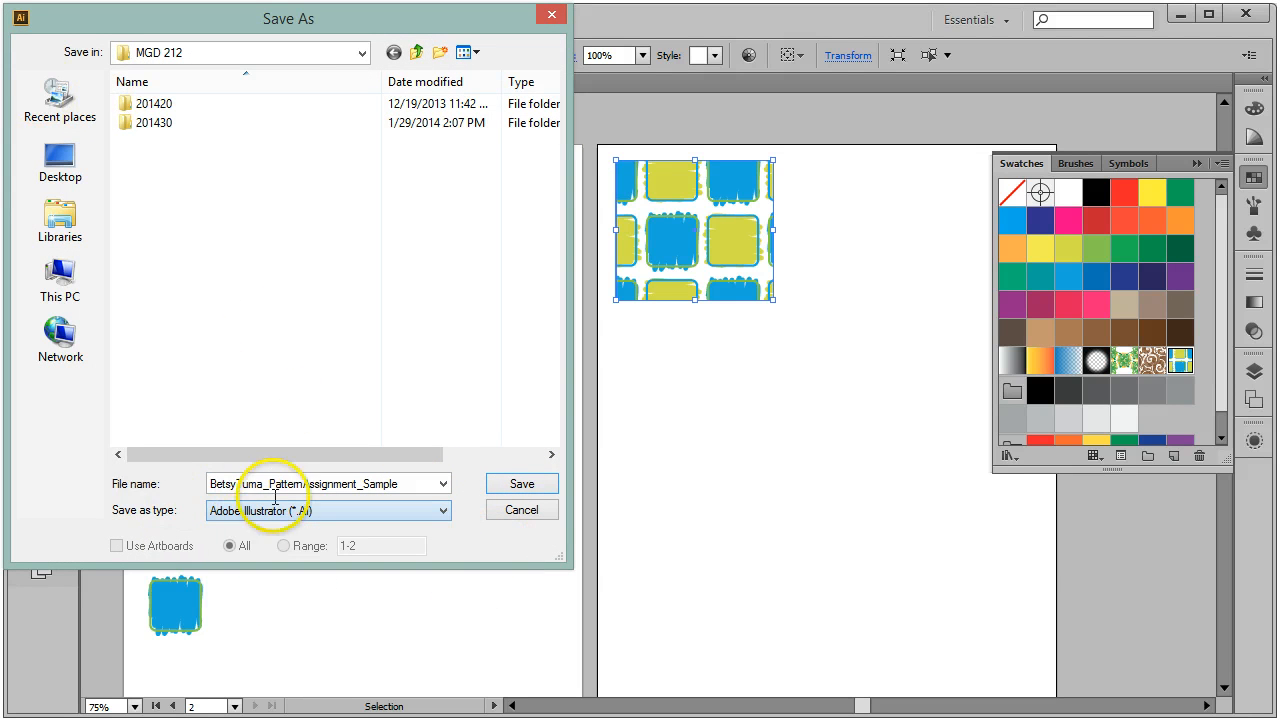
click(360, 513)
click(303, 555)
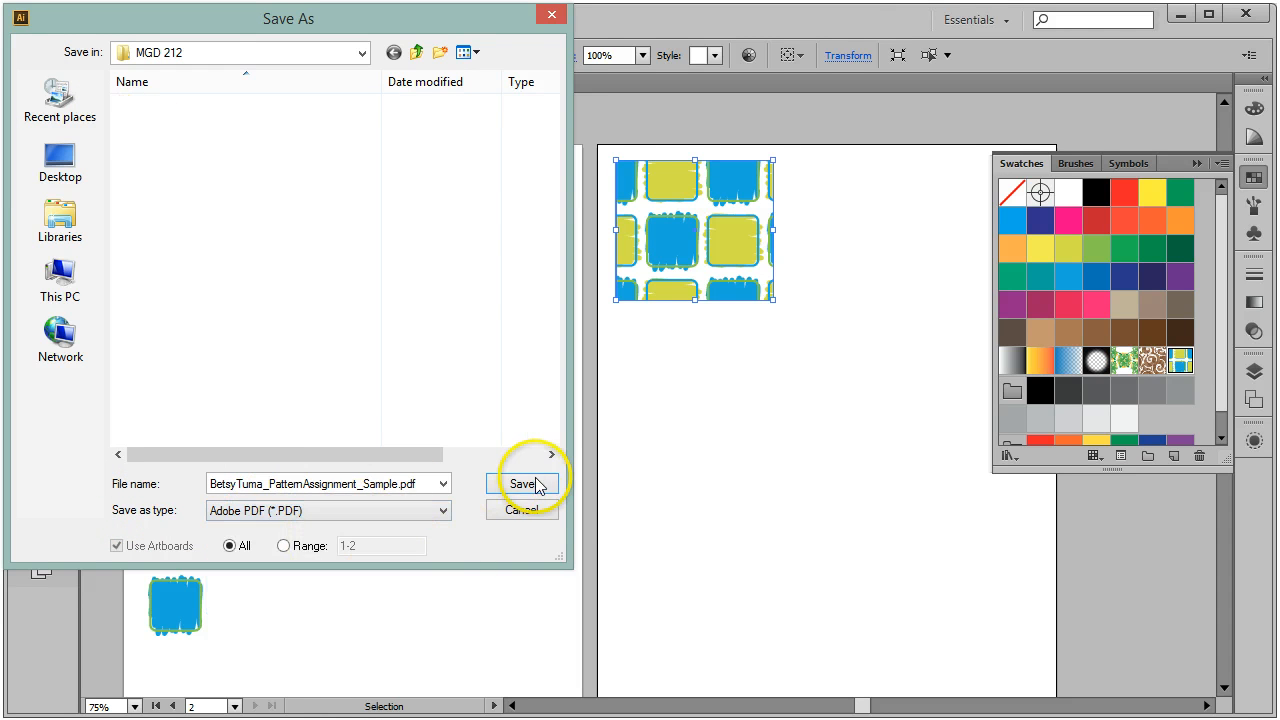
click(525, 403)
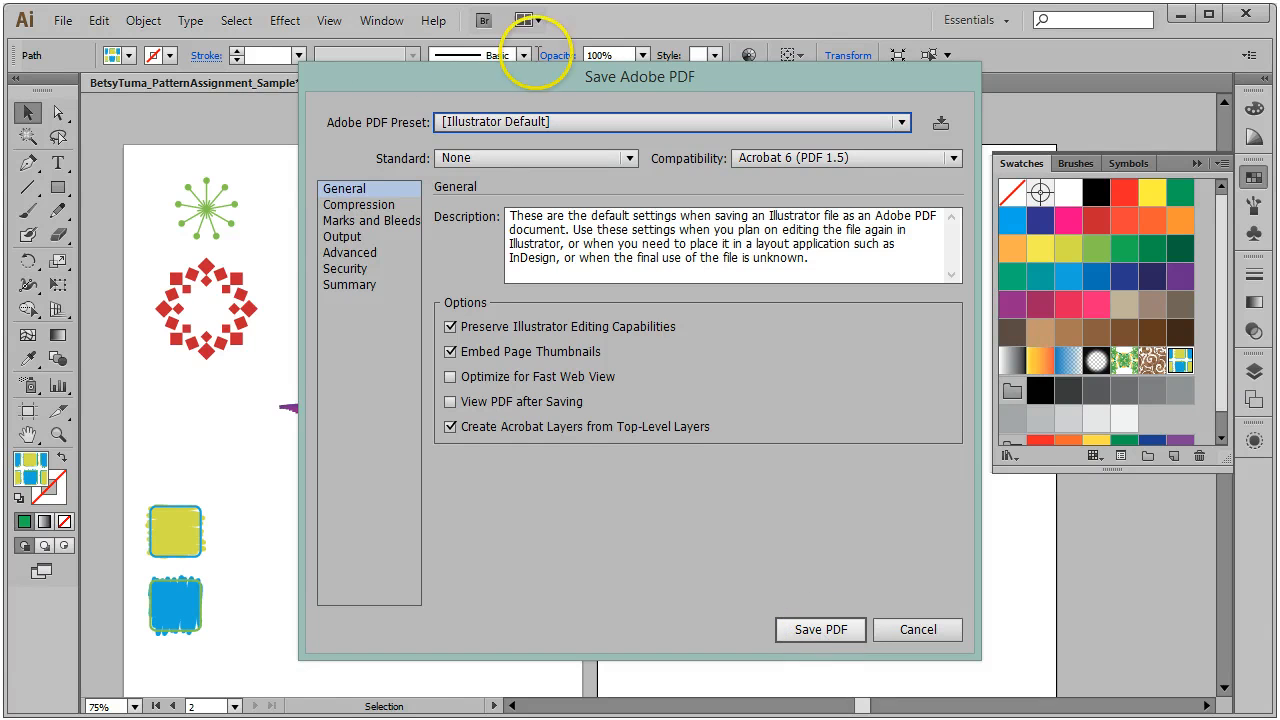
click(853, 627)
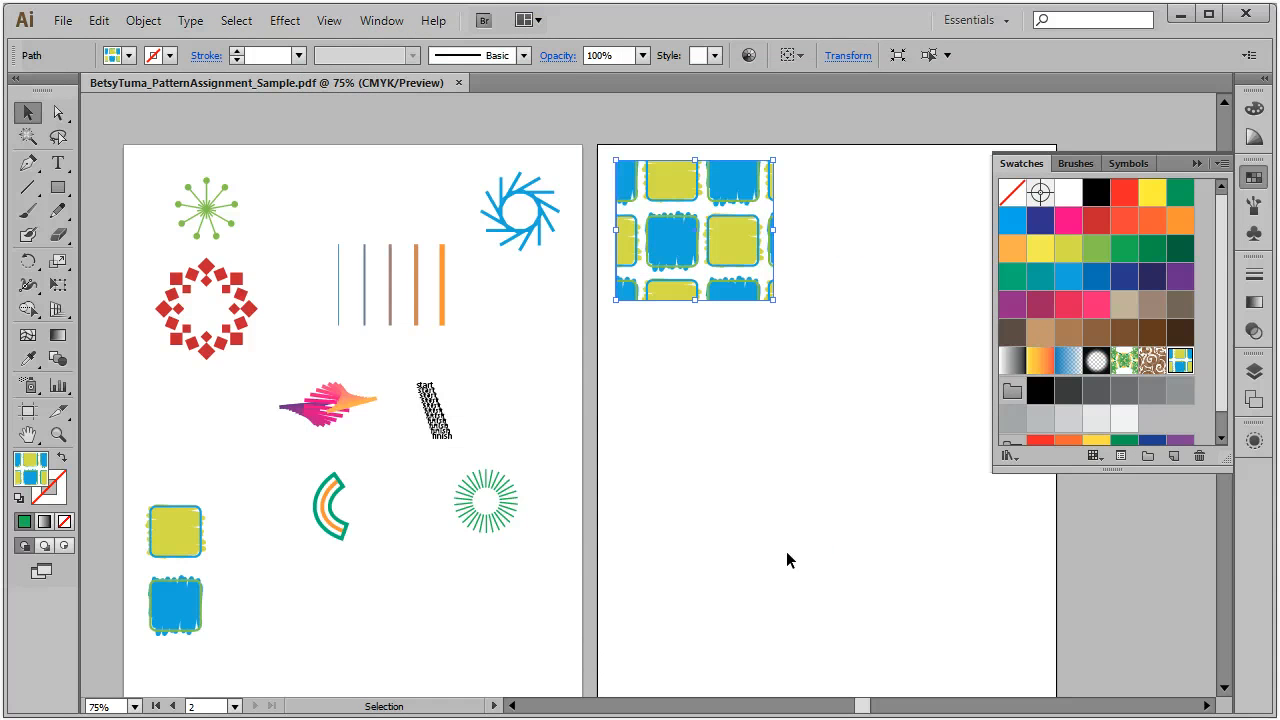
Step: Marquee-select the red diamond ring and turn it into a pattern with Object > Pattern > Make
click(432, 410)
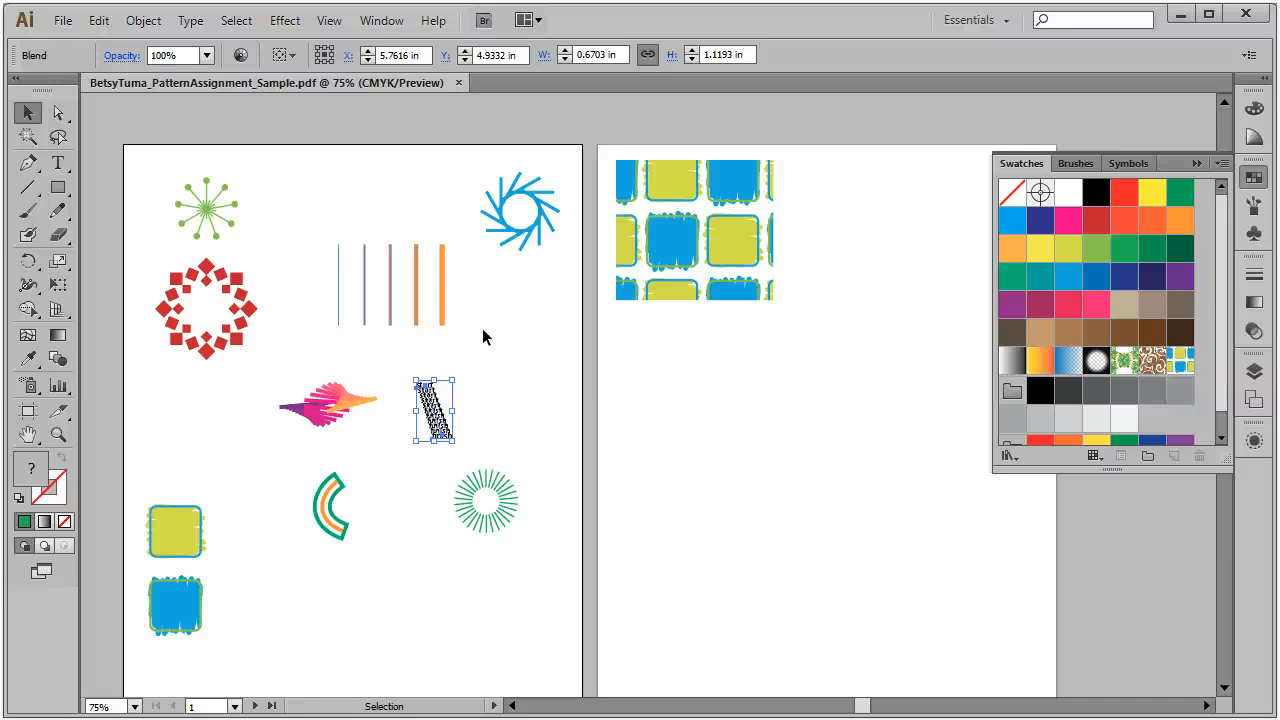
click(527, 322)
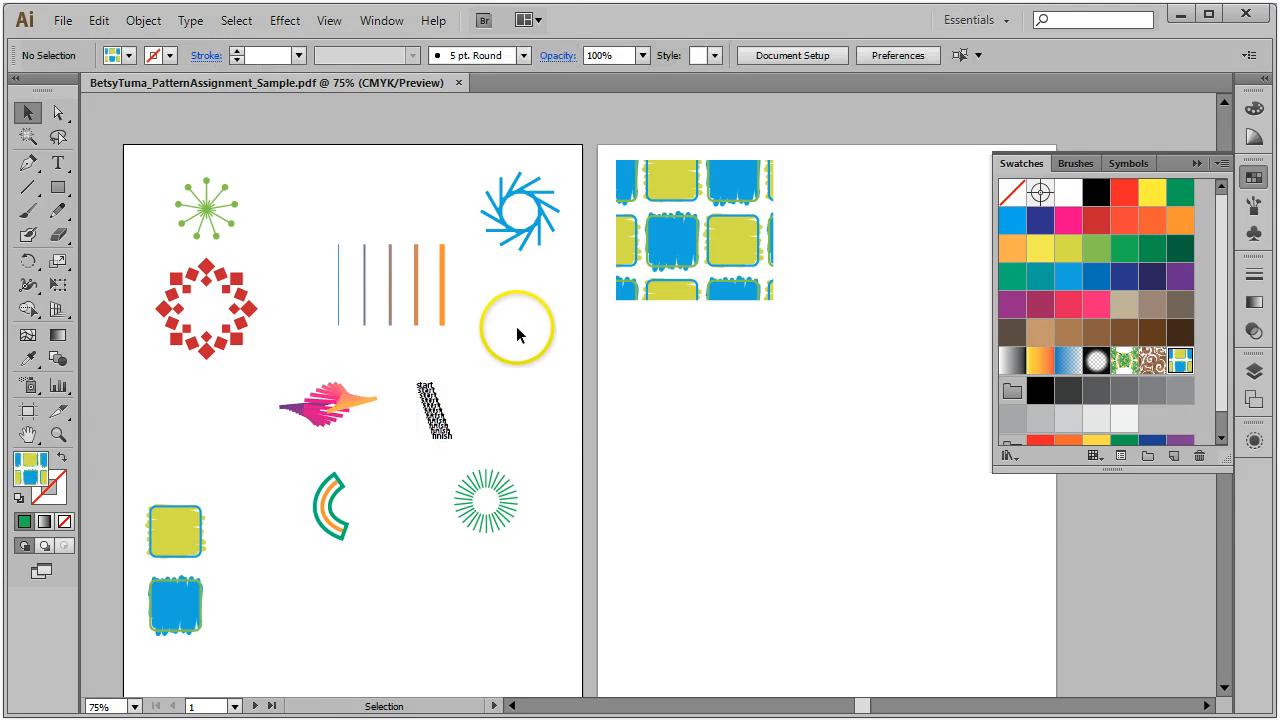
click(253, 313)
drag(140, 260, 267, 362)
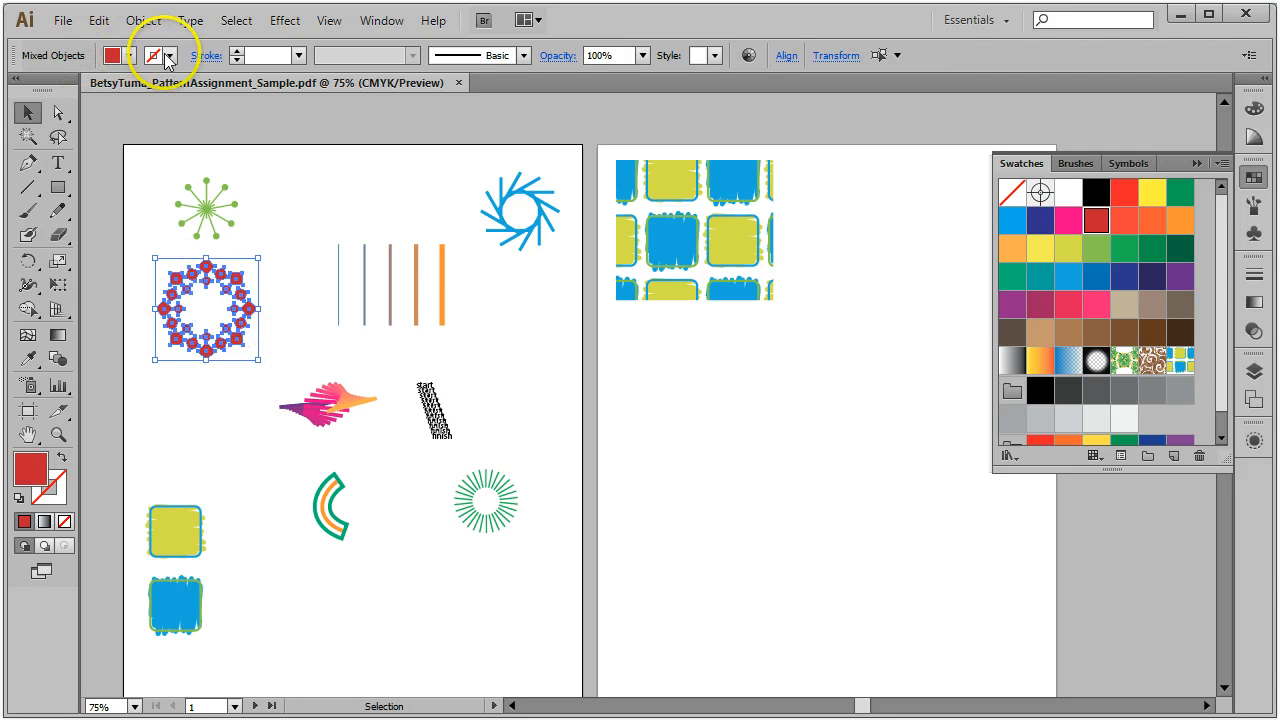
click(131, 21)
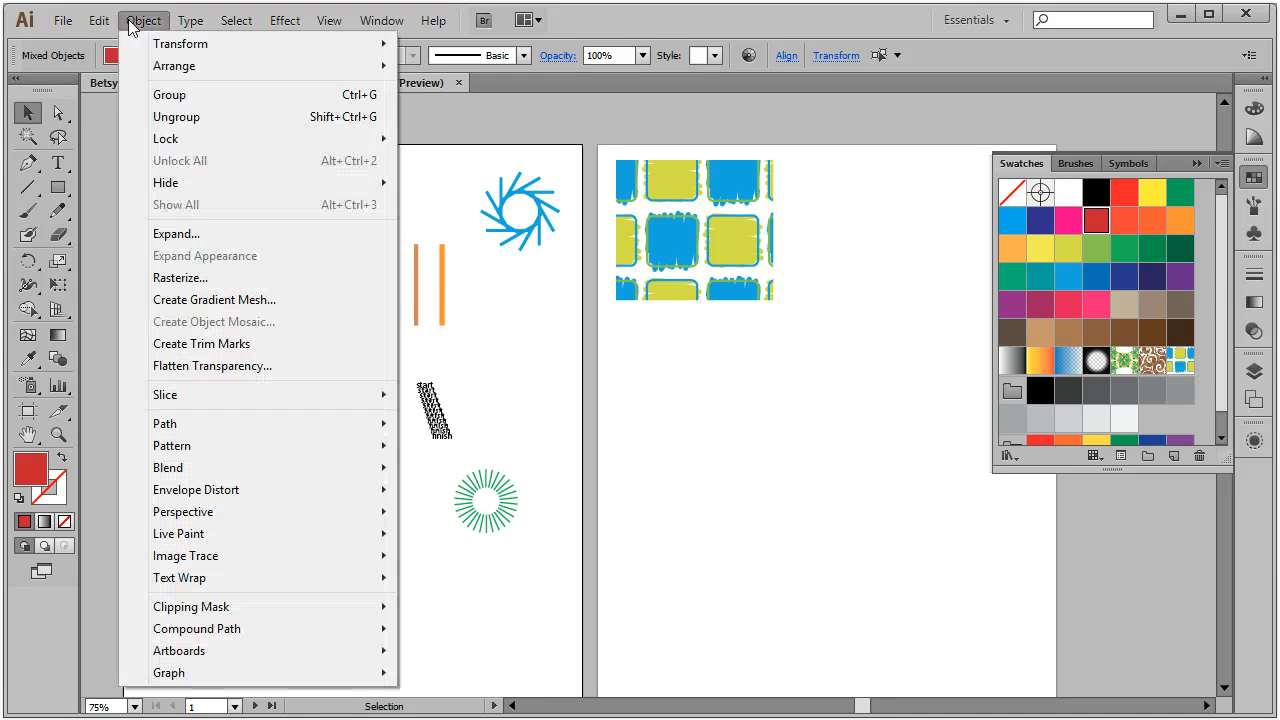
mouse_move(210, 456)
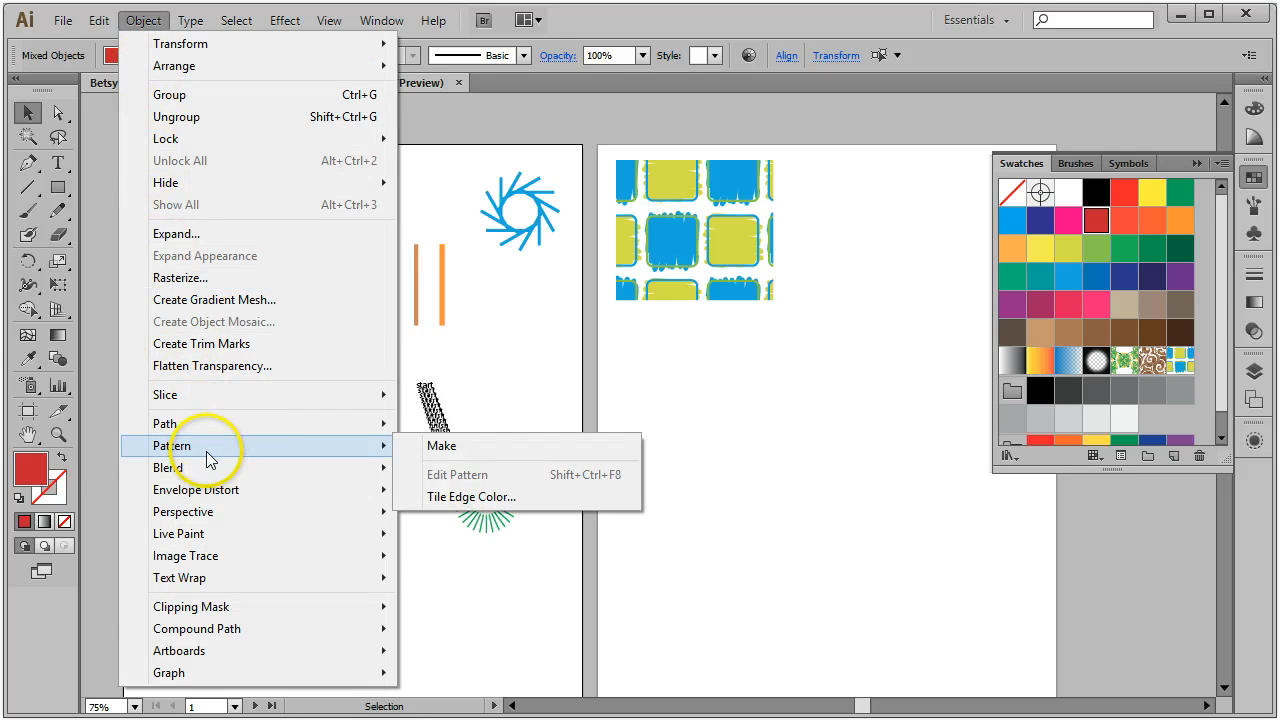
click(440, 443)
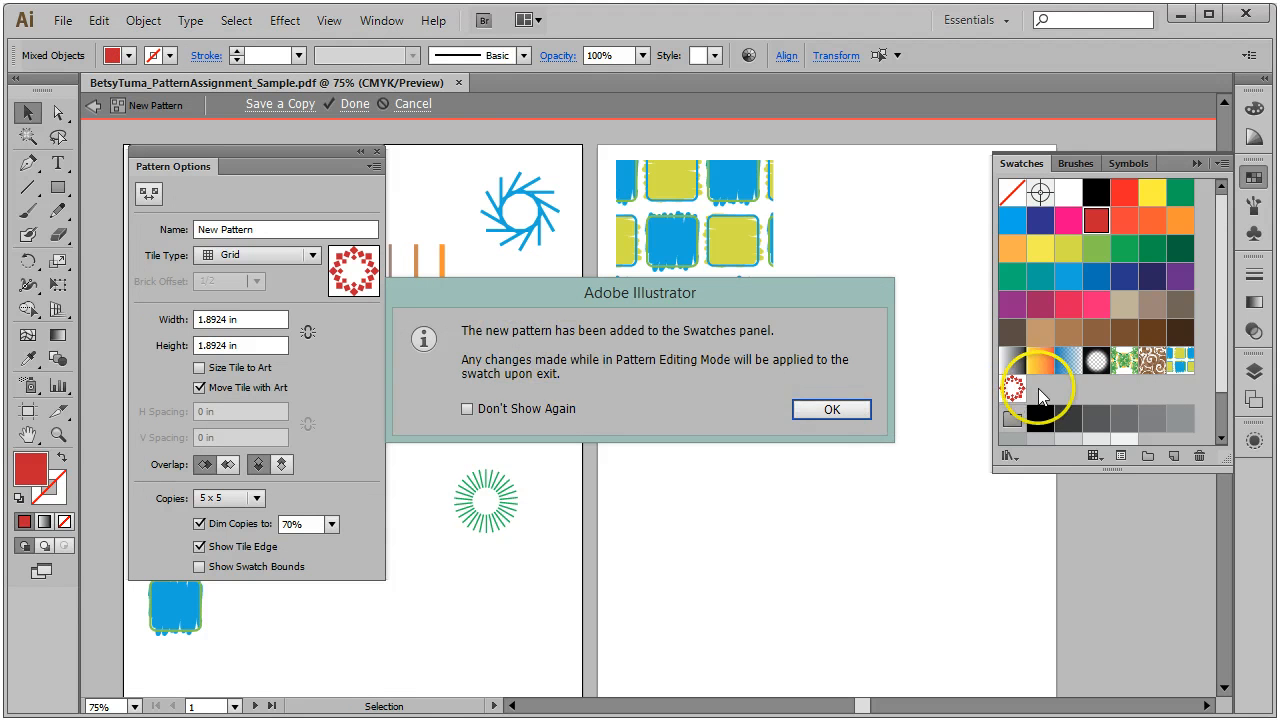
Step: Dismiss the new-swatch notice and set the tile type to Hex by Row
click(830, 406)
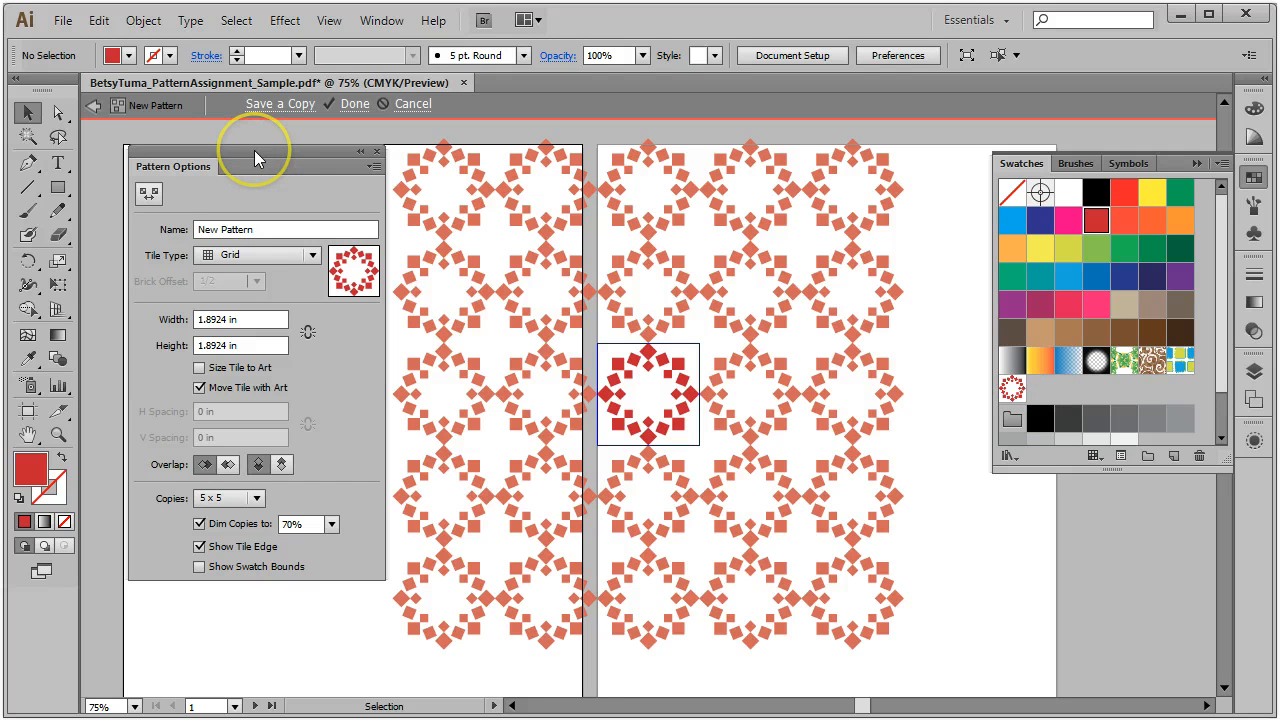
click(314, 255)
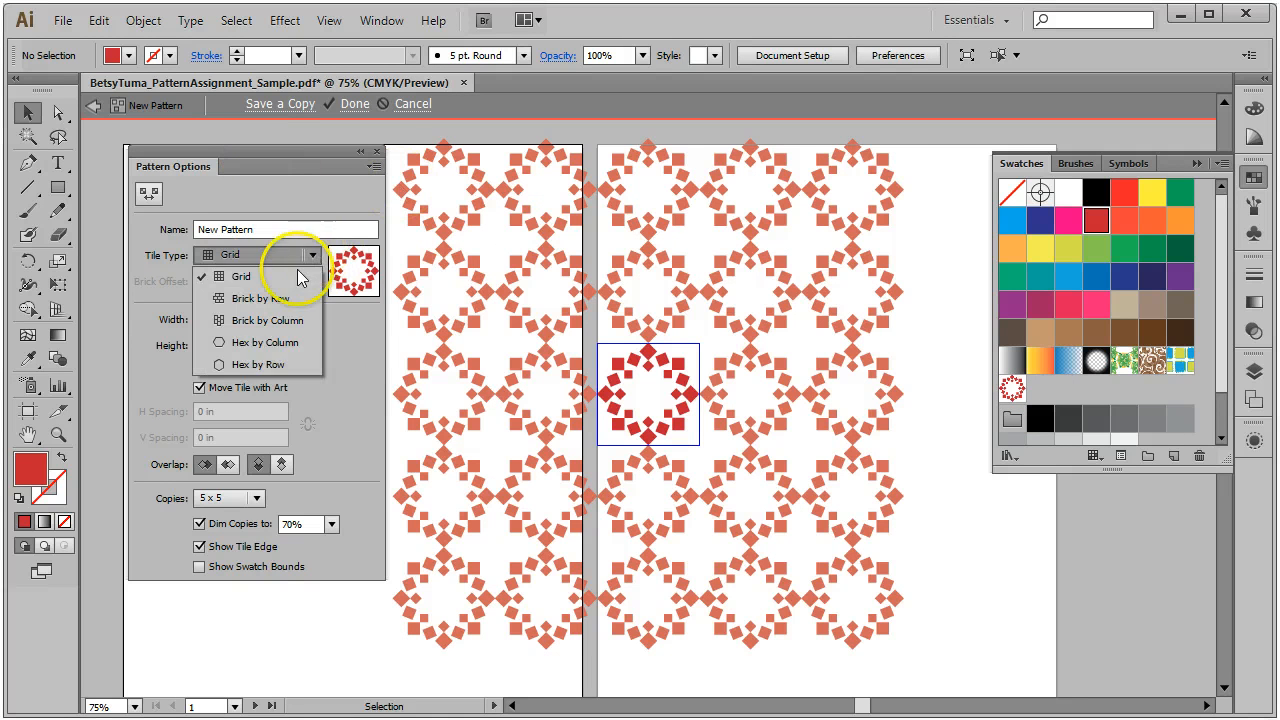
click(277, 343)
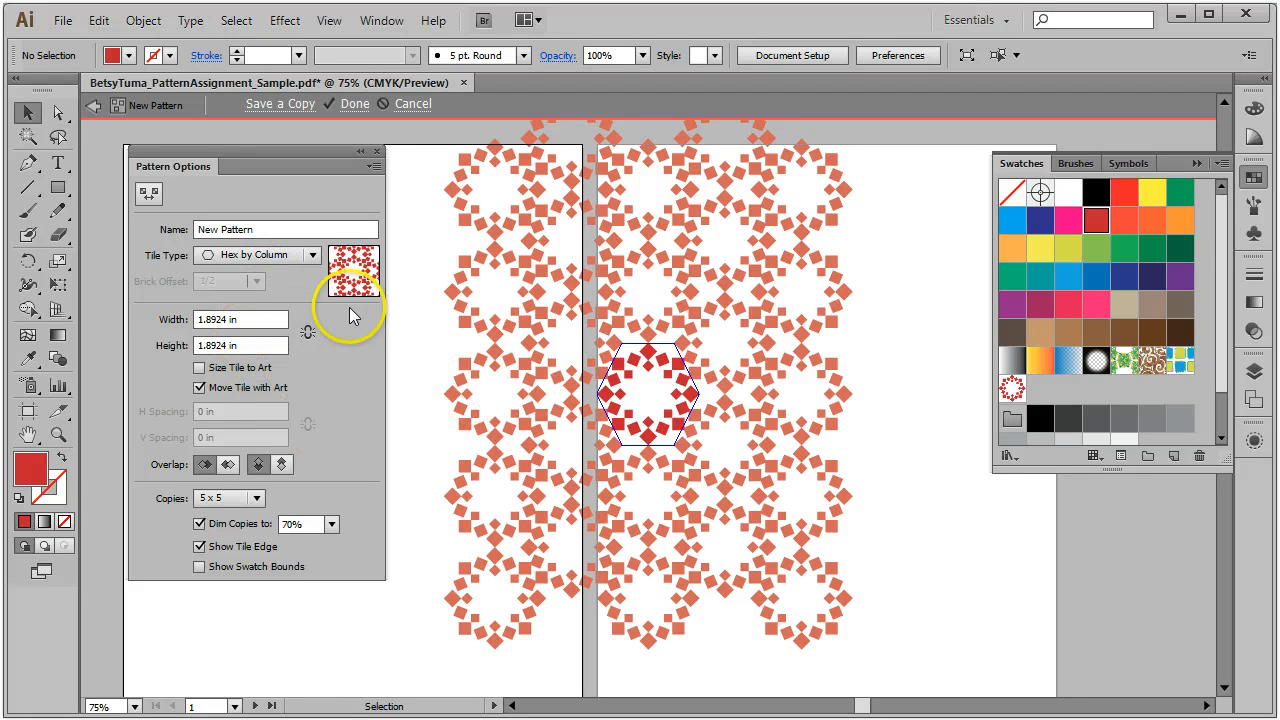
click(314, 253)
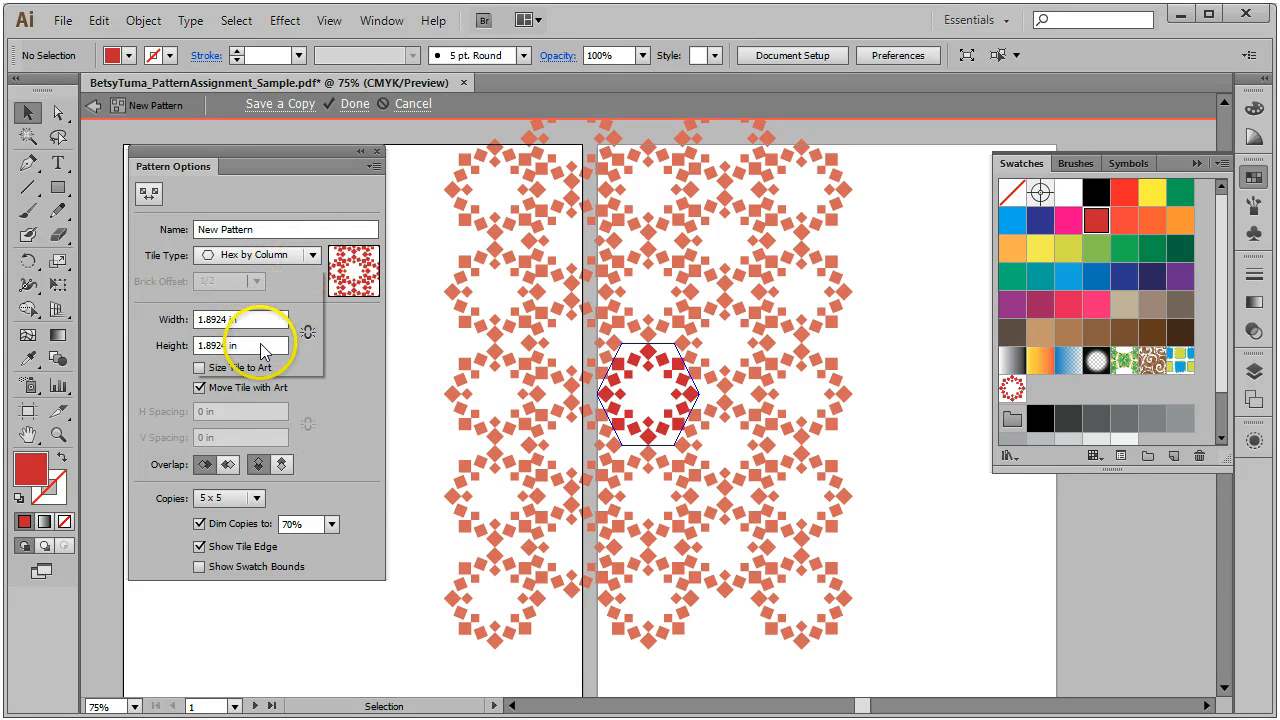
click(259, 364)
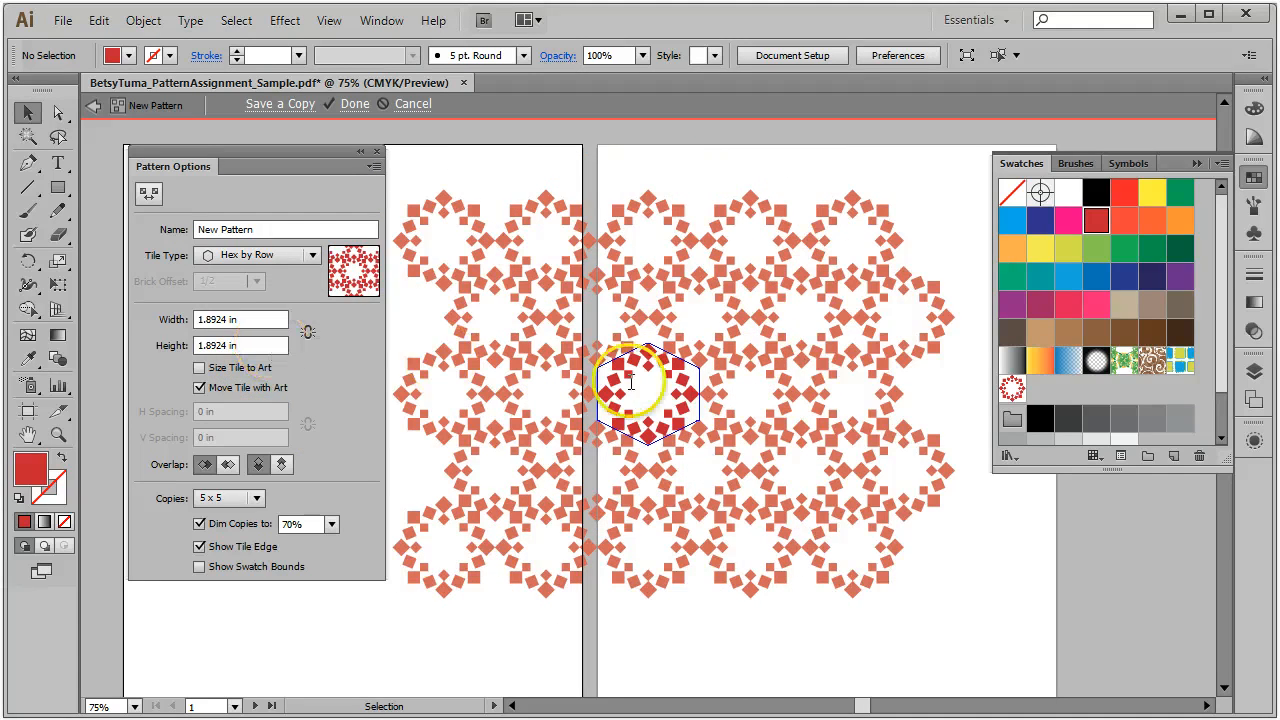
Step: Size the tile to the art with 0.375 in horizontal and 0.25 in vertical spacing
click(199, 367)
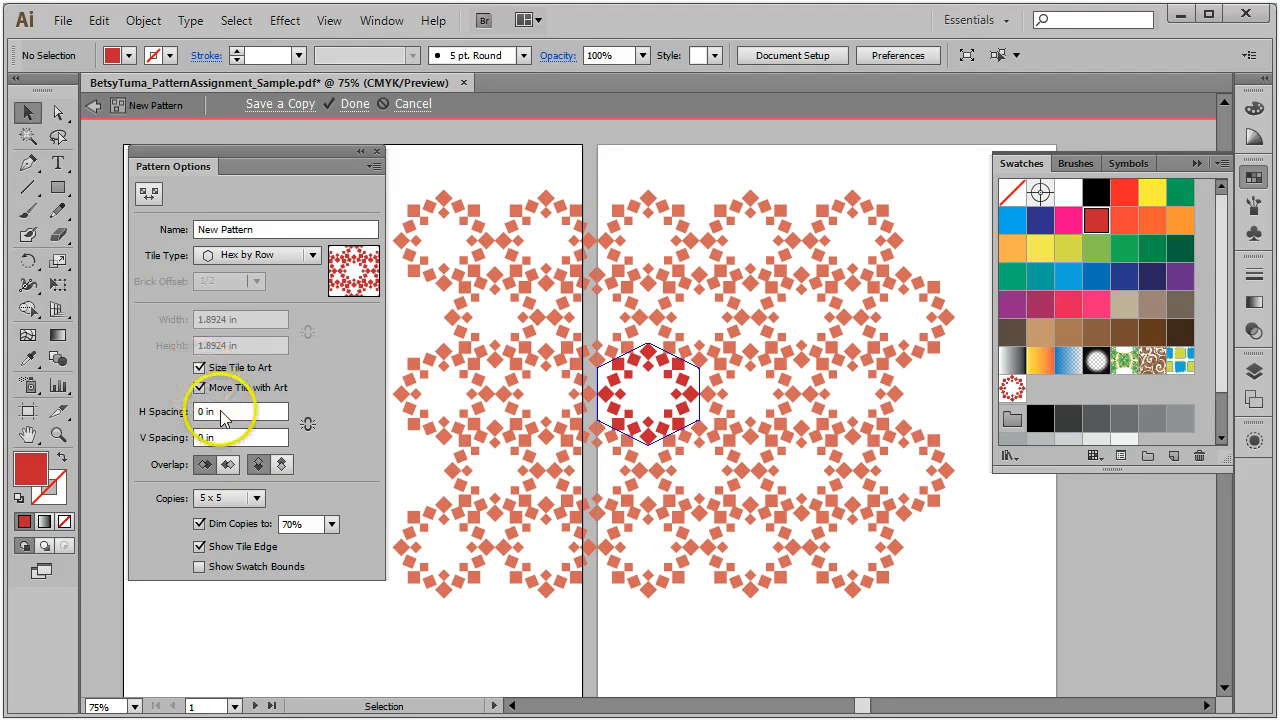
key(Up)
key(Up)
key(Up)
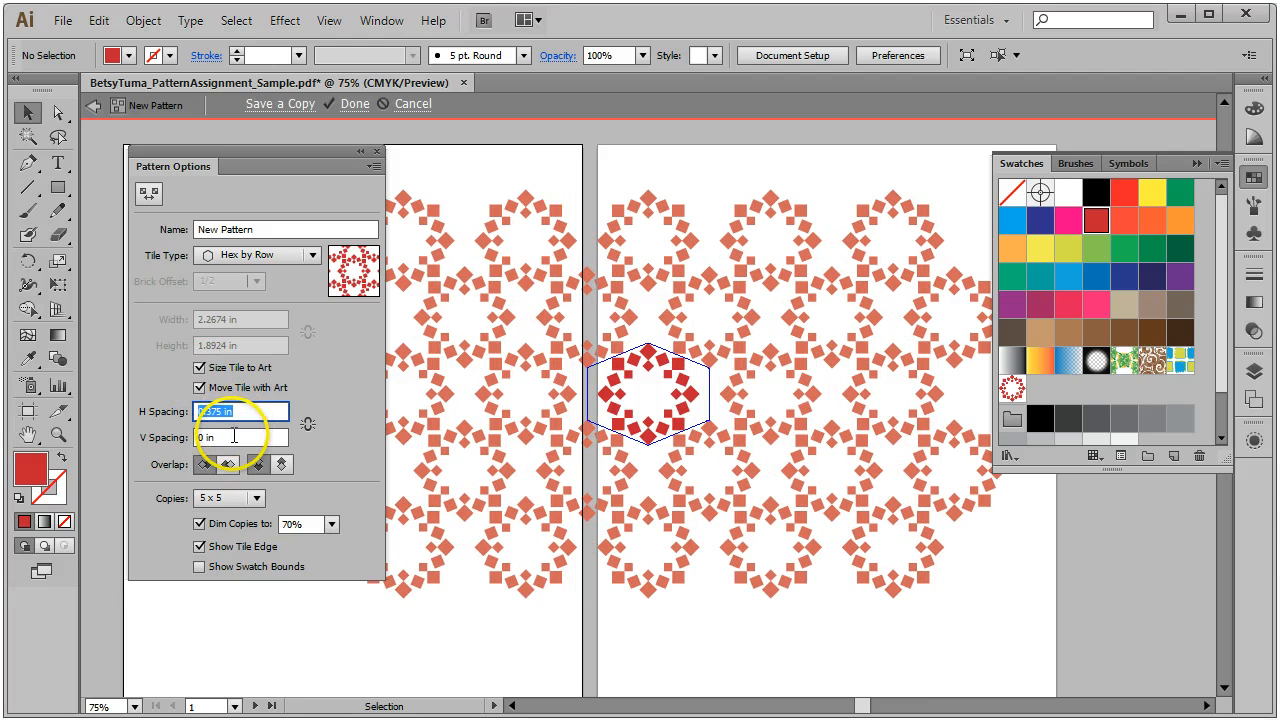
click(234, 436)
key(Up)
key(Up)
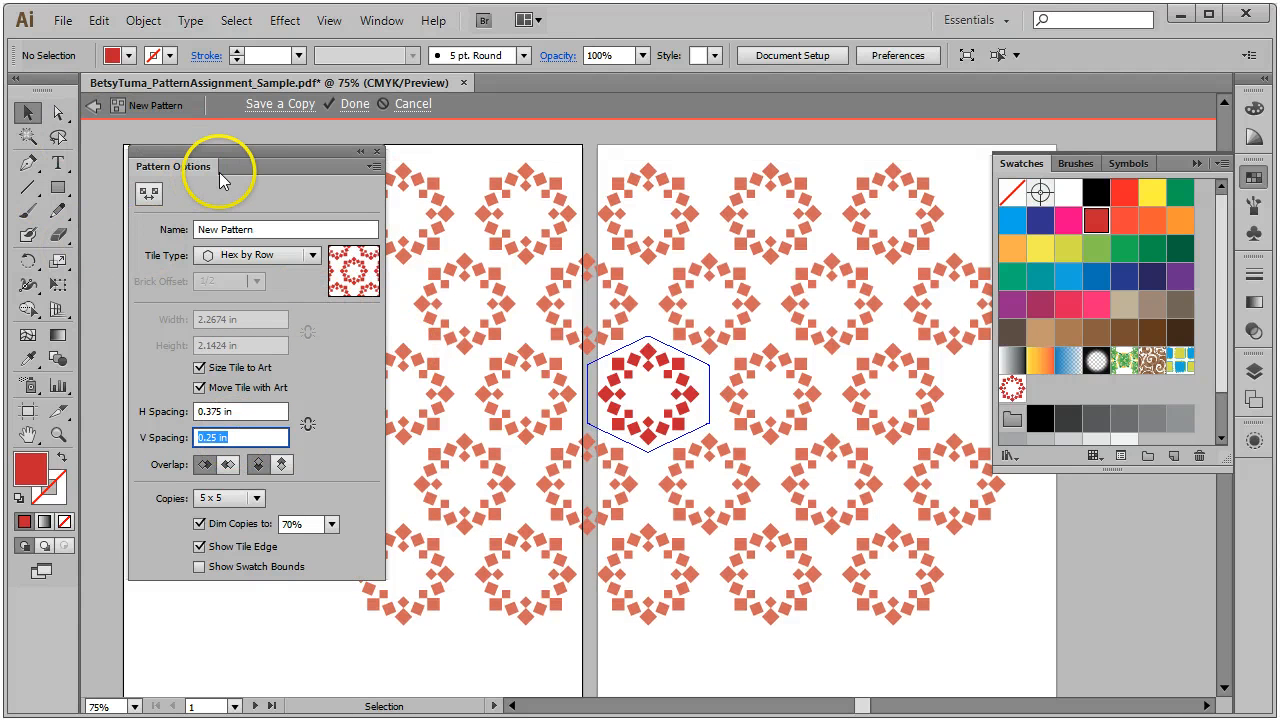
drag(232, 162, 202, 159)
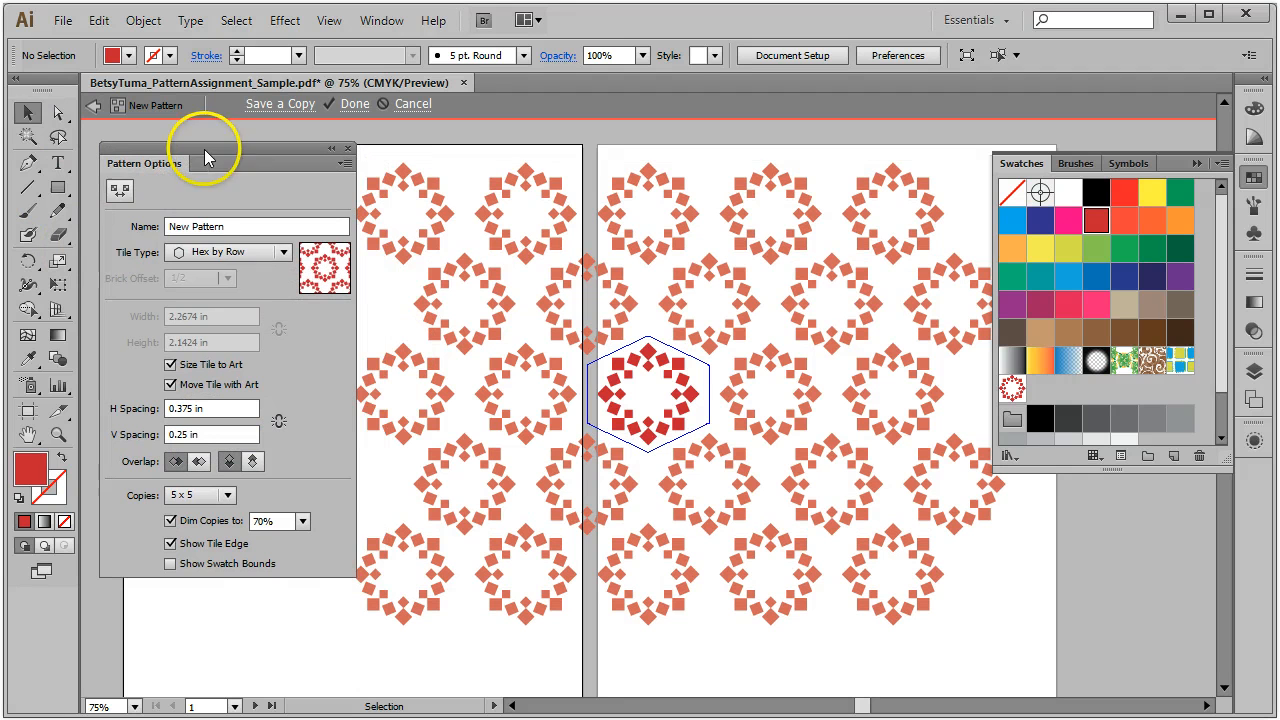
Step: Draw a small star with the Star tool in the tile and fill it yellow
click(60, 189)
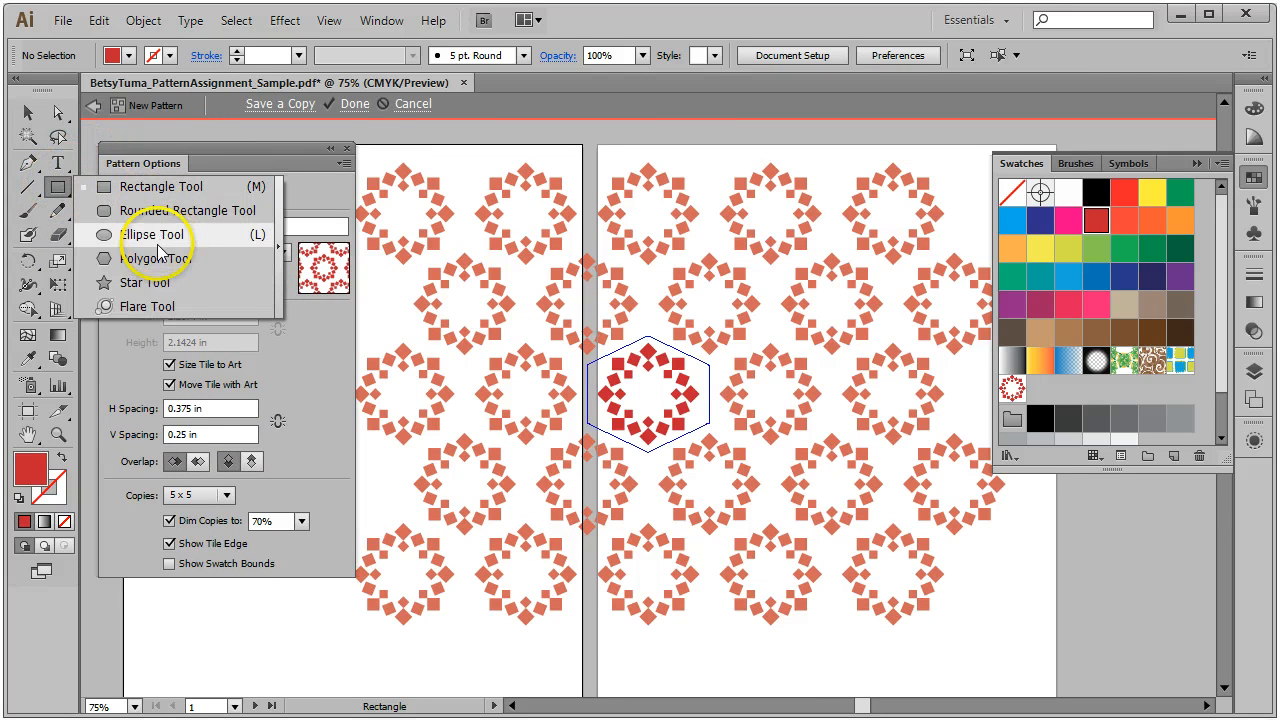
click(160, 290)
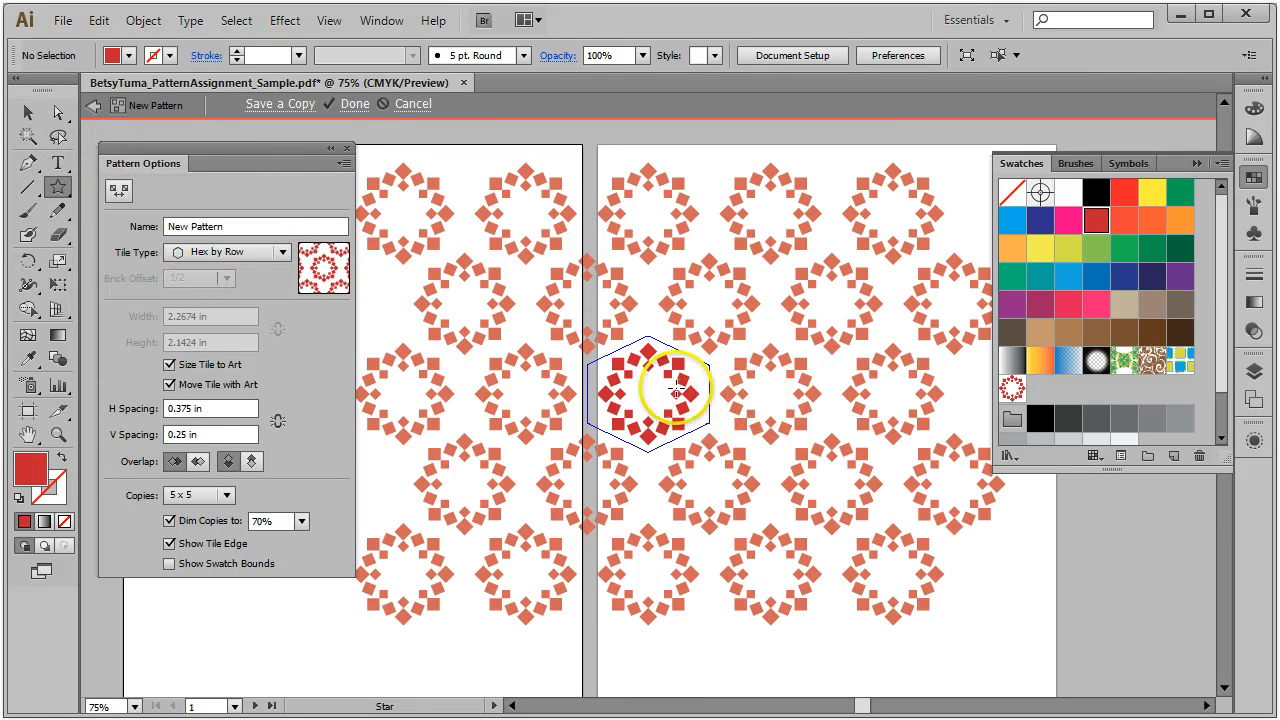
drag(643, 385, 667, 398)
click(1152, 191)
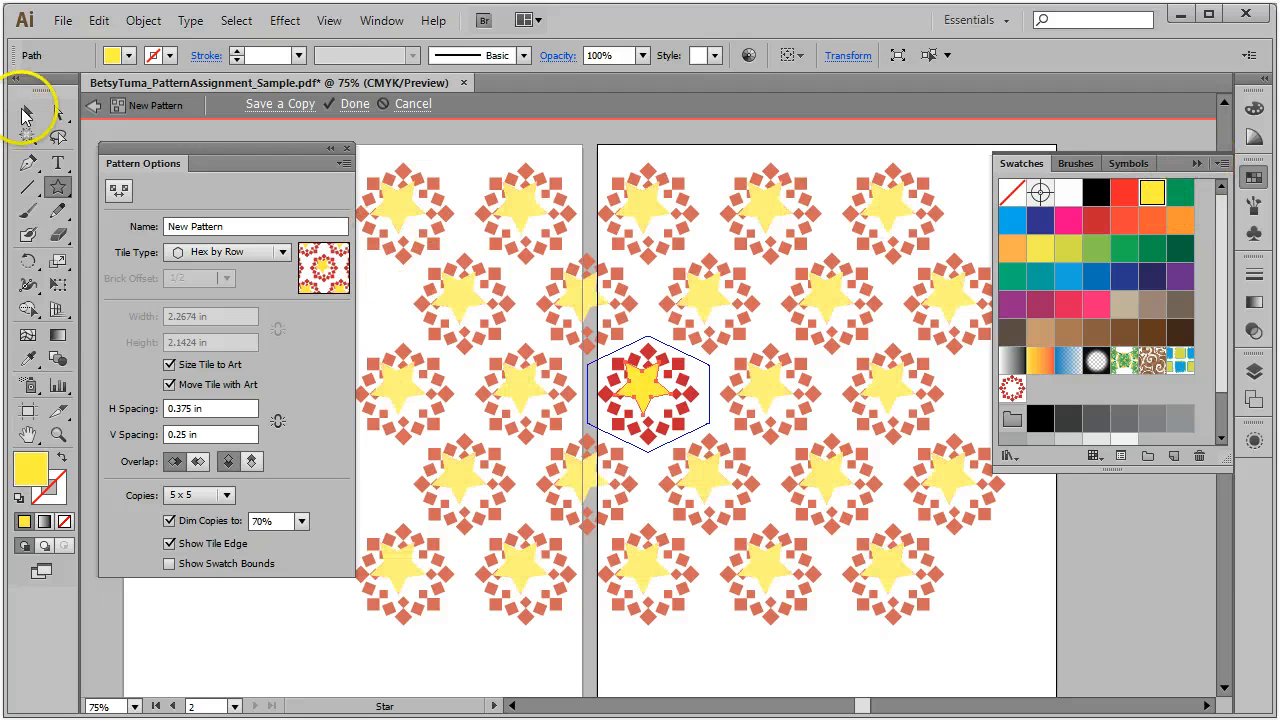
Step: Centre the yellow star inside the red diamond ring
click(25, 115)
drag(654, 384, 664, 397)
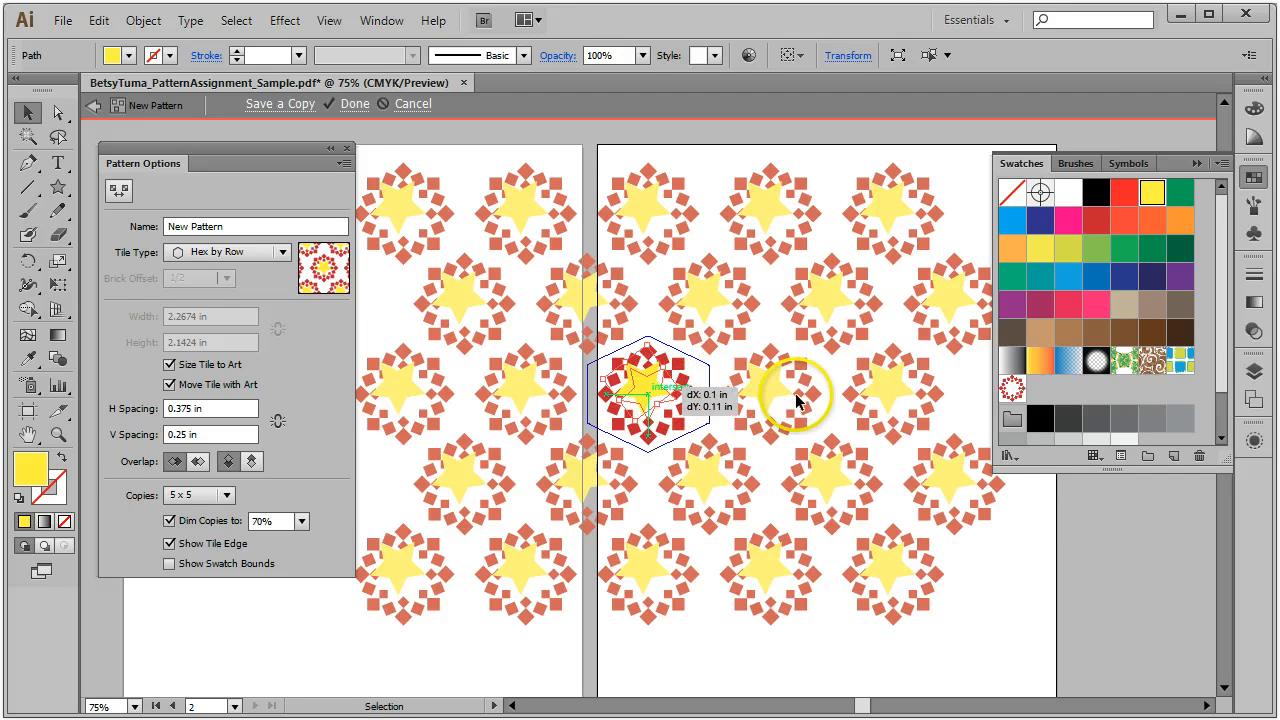
drag(795, 394, 796, 399)
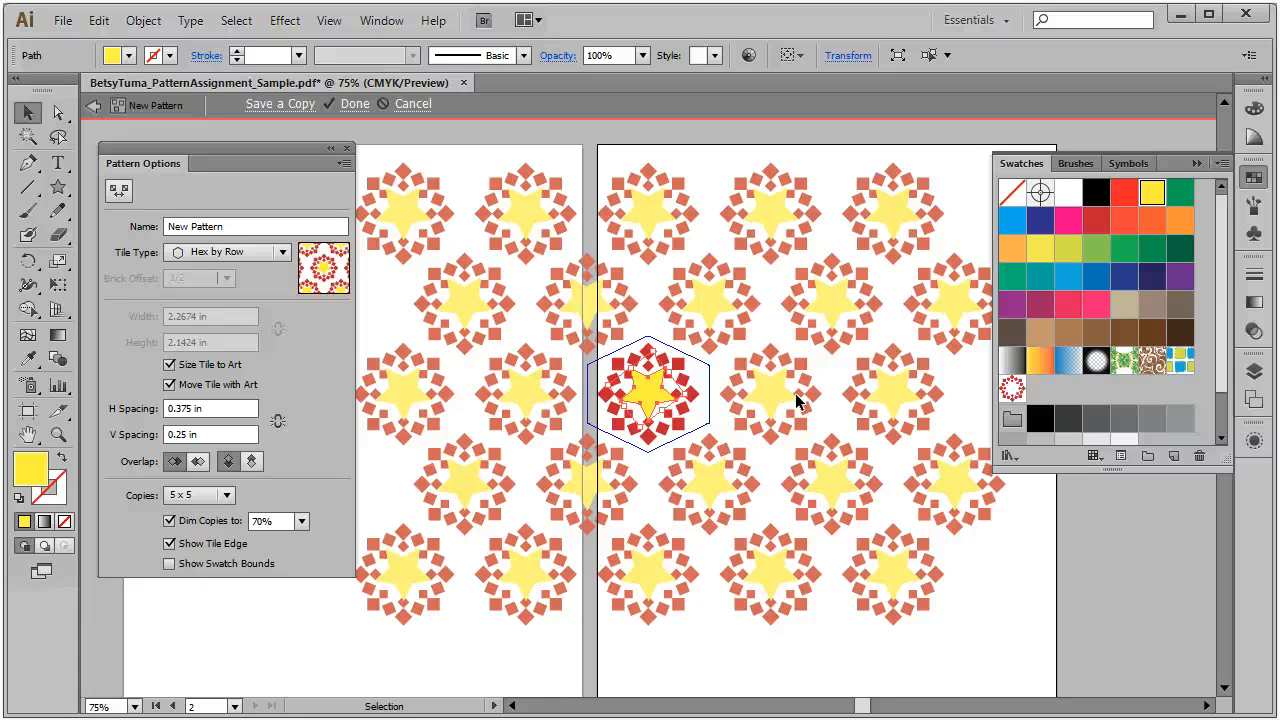
click(57, 434)
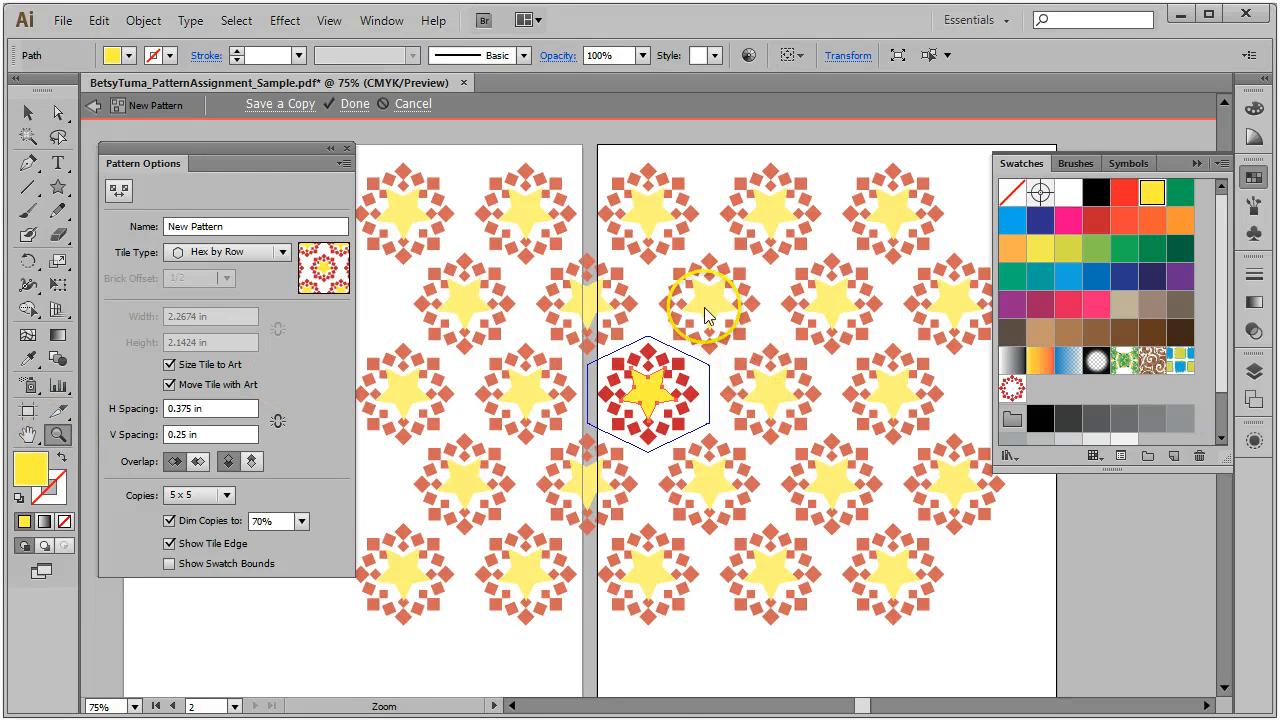
Step: Zoom in and make the top, bottom, left and right diamonds of the ring orange
drag(558, 305, 747, 480)
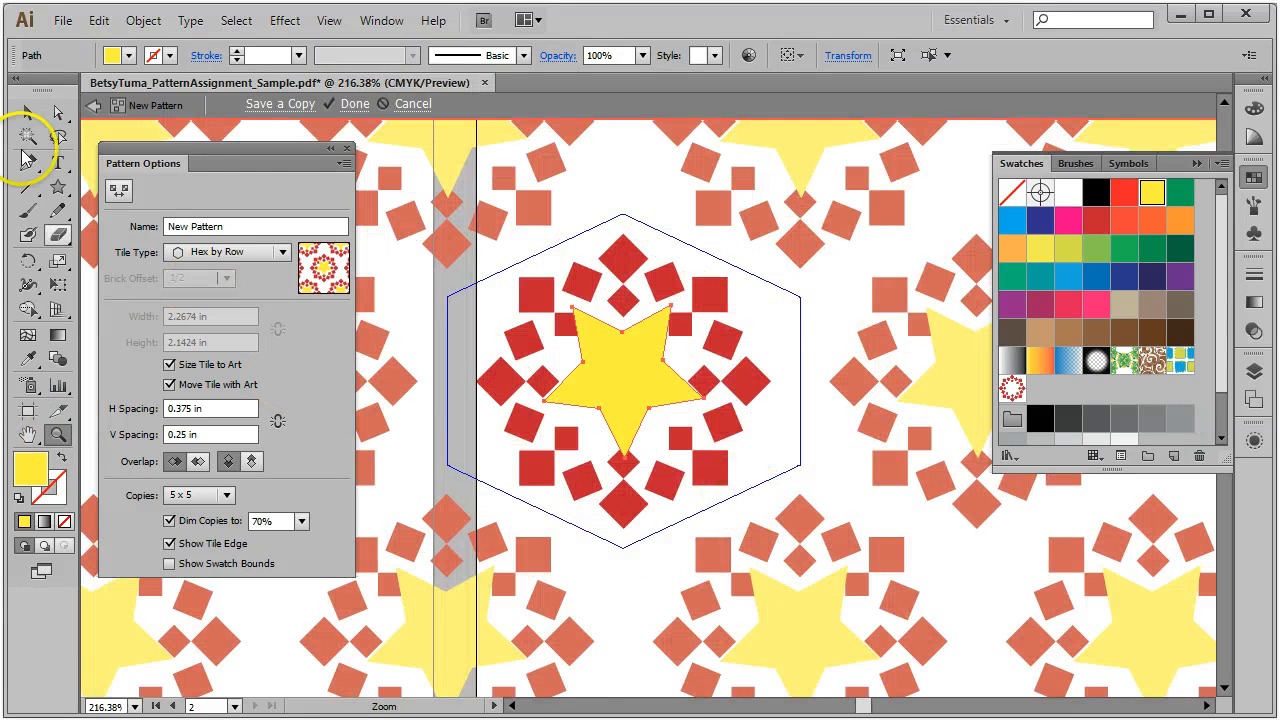
click(28, 112)
click(621, 256)
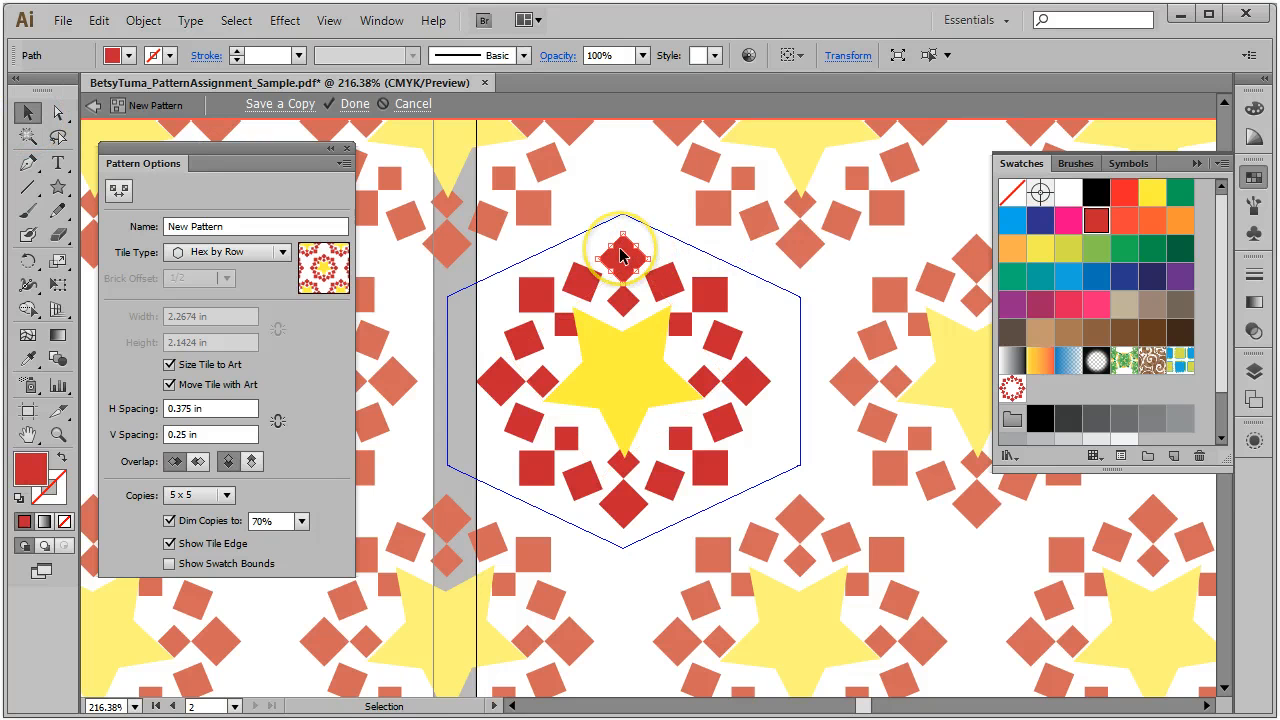
drag(621, 256, 656, 508)
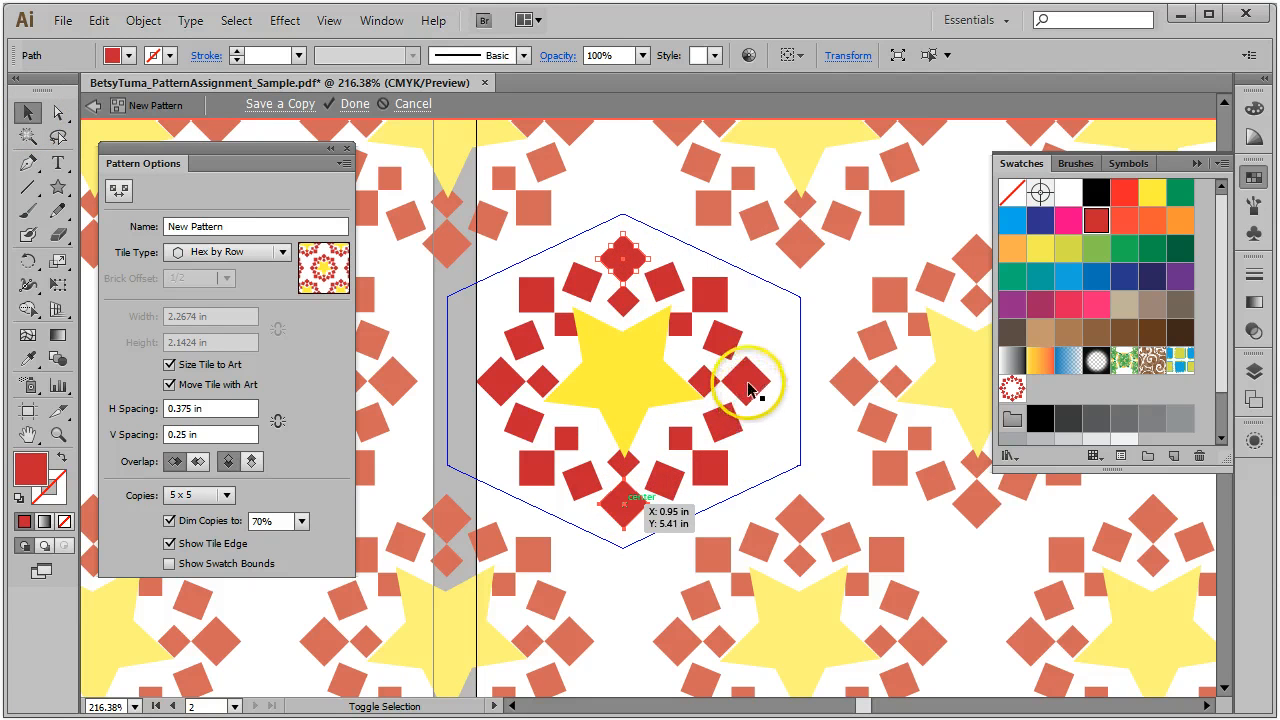
click(750, 388)
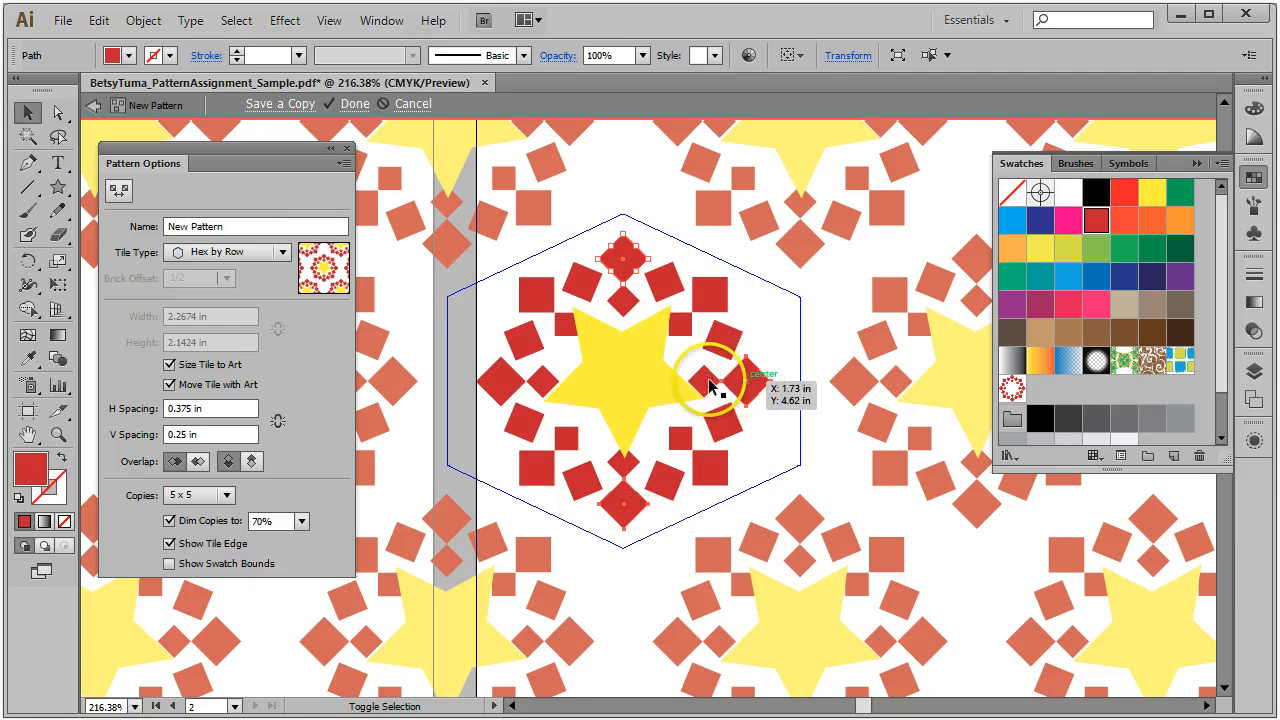
shift+click(510, 383)
click(1181, 223)
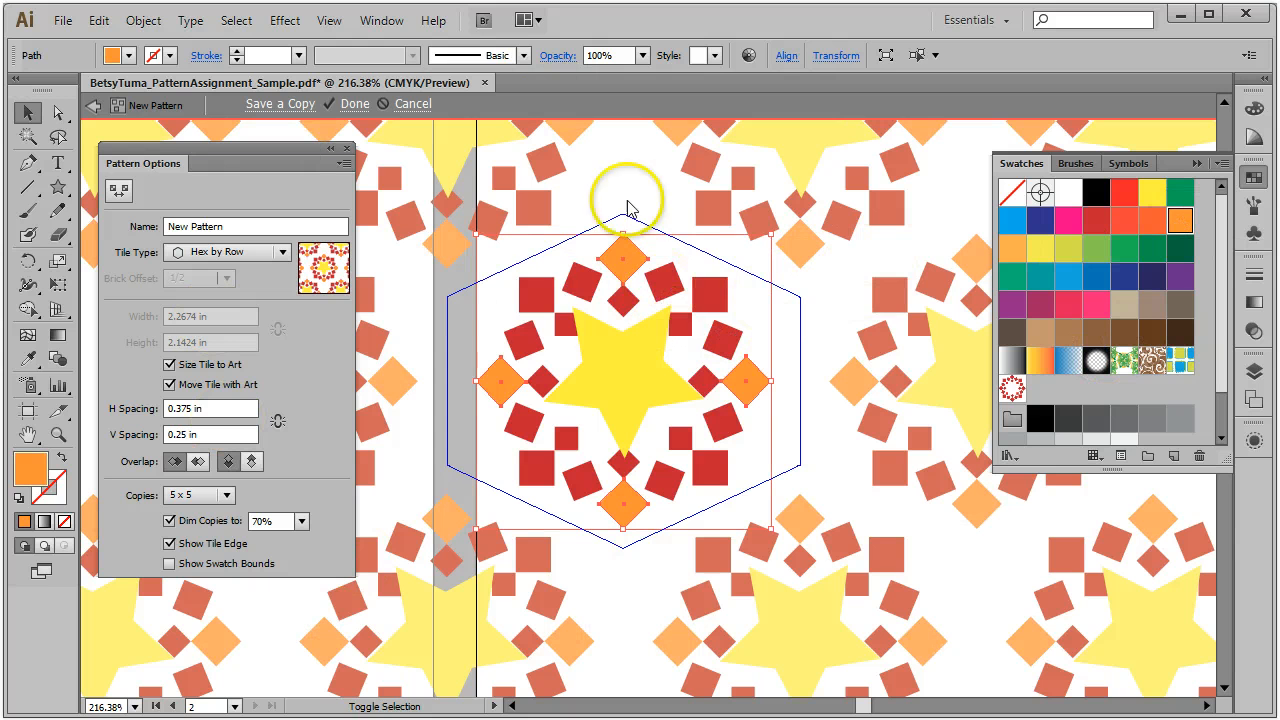
click(847, 291)
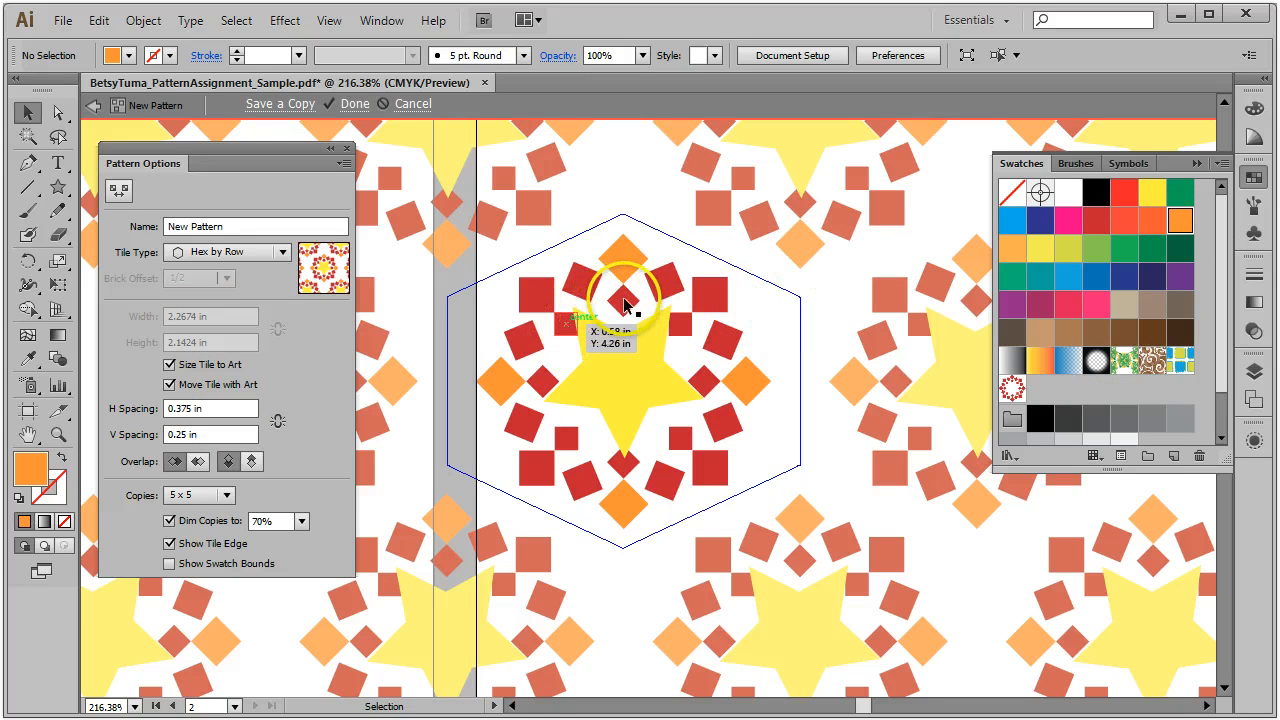
Step: Finish editing the star-and-diamond pattern so it is saved as a swatch
click(565, 323)
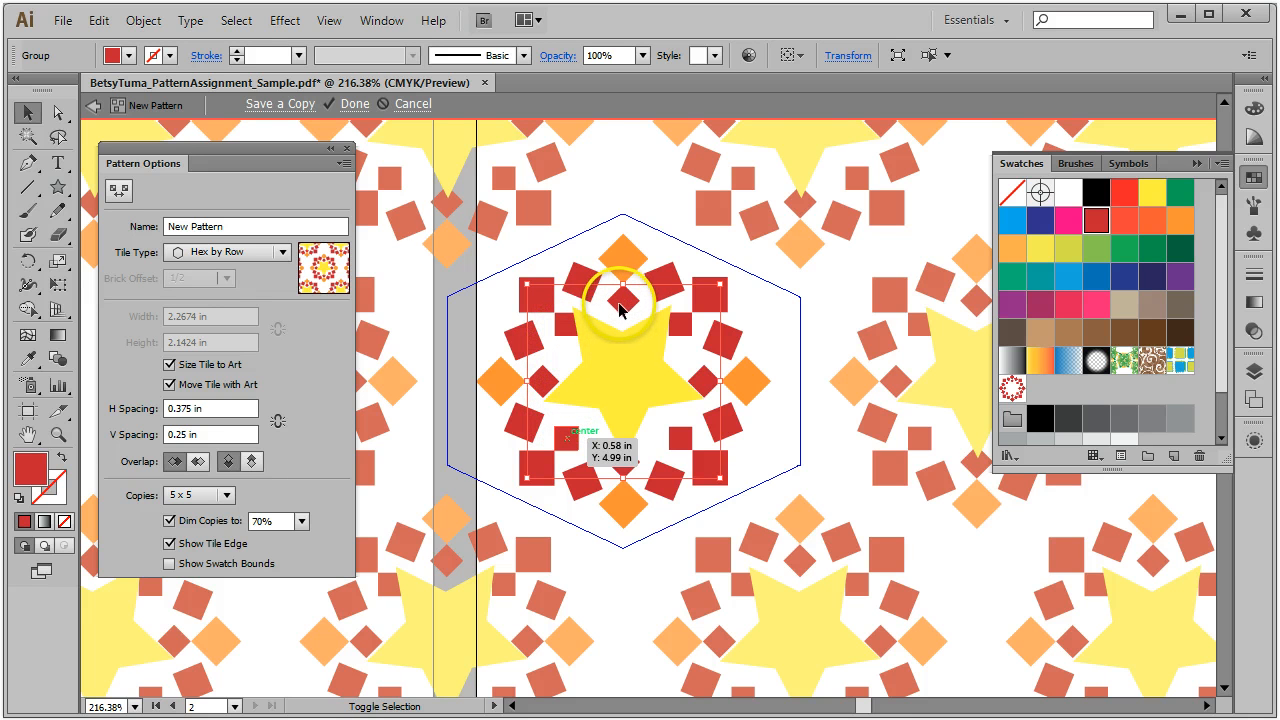
click(535, 359)
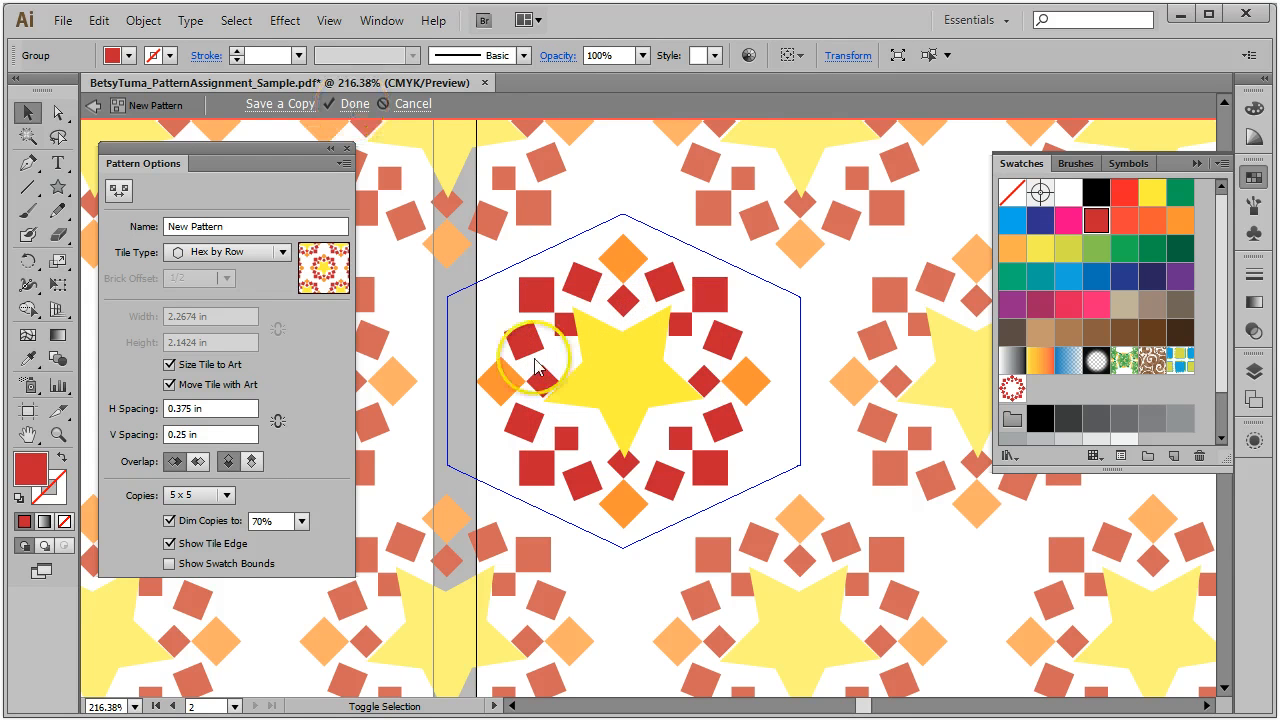
click(355, 104)
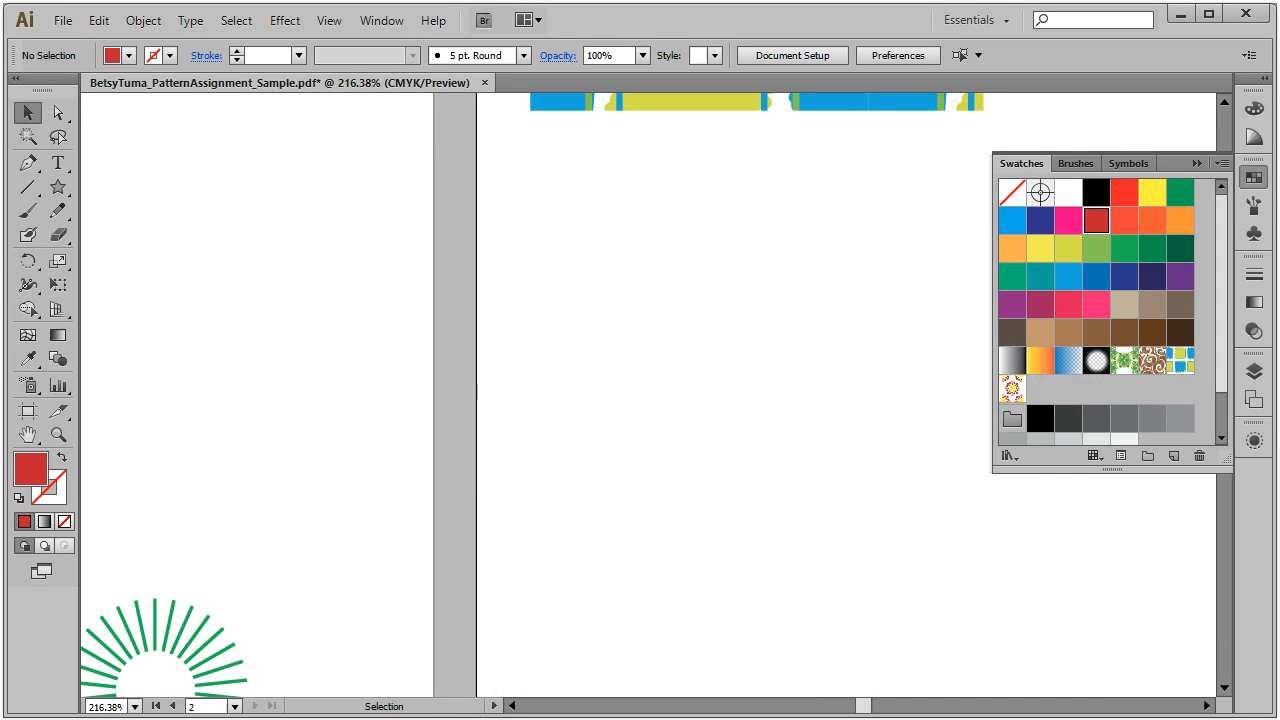
Step: Fit the artboard in the window and pan until both artboards are fully visible
click(1013, 387)
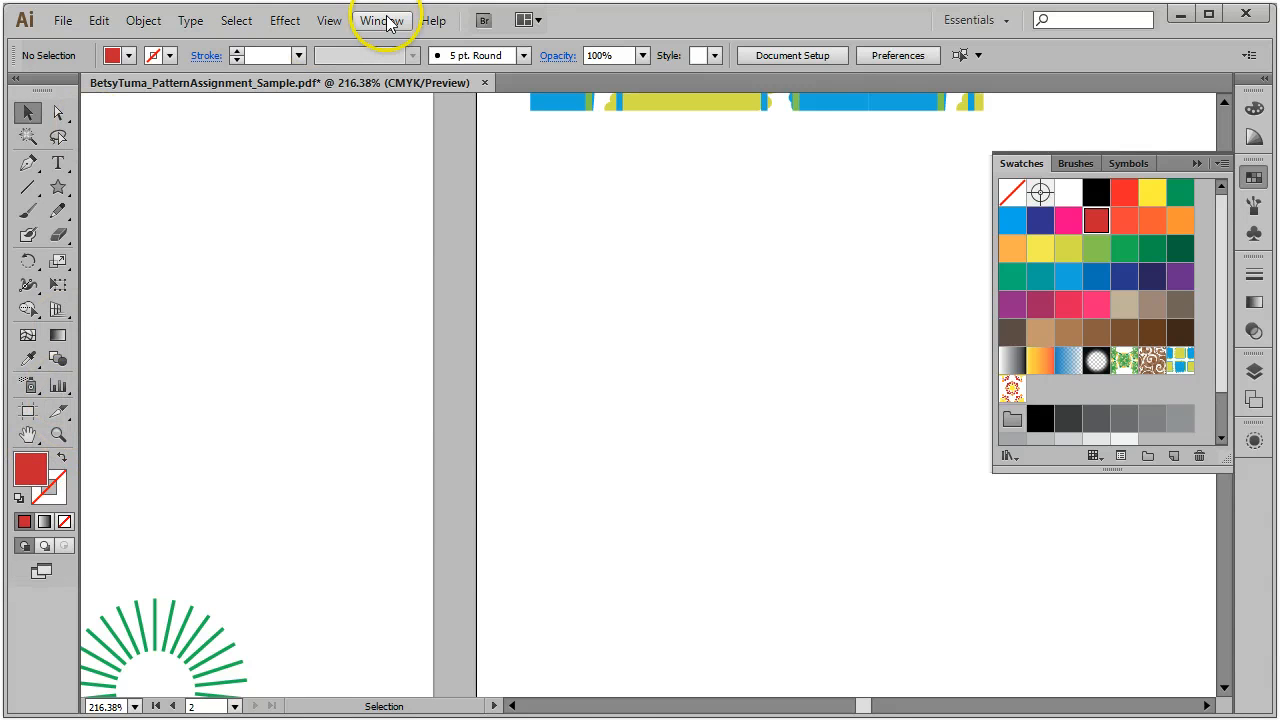
click(318, 20)
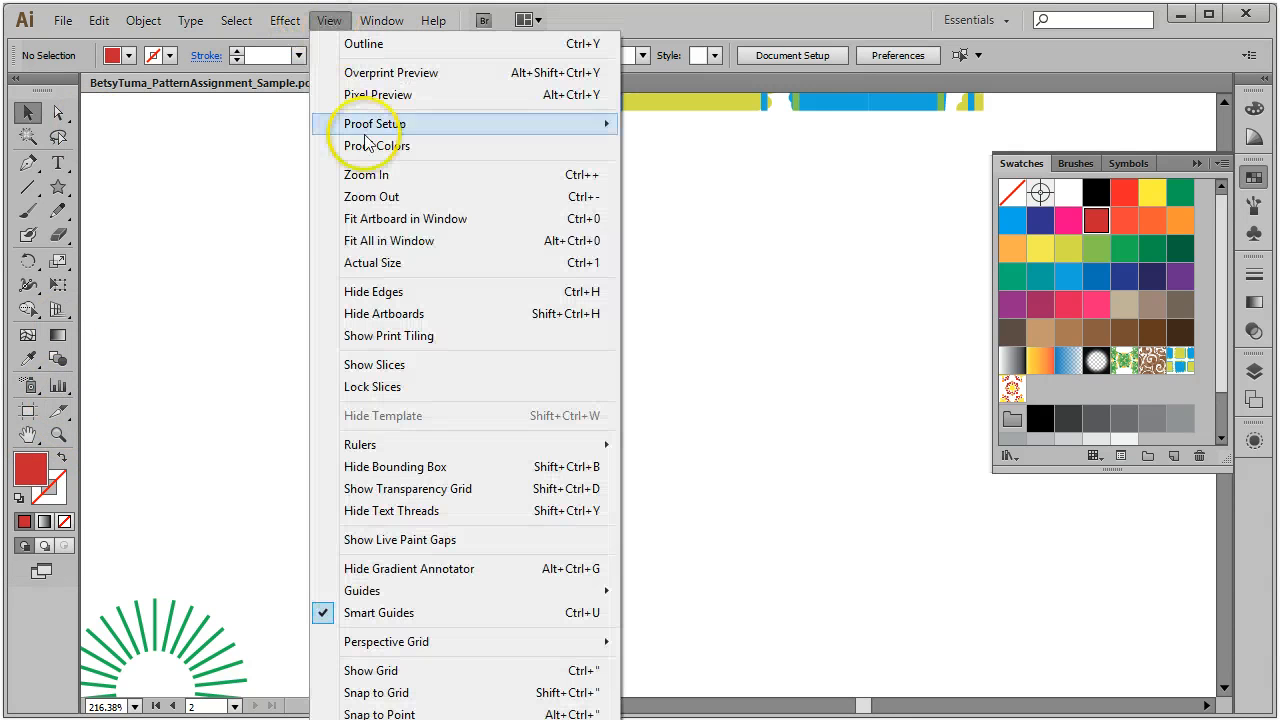
click(408, 220)
drag(194, 534, 567, 566)
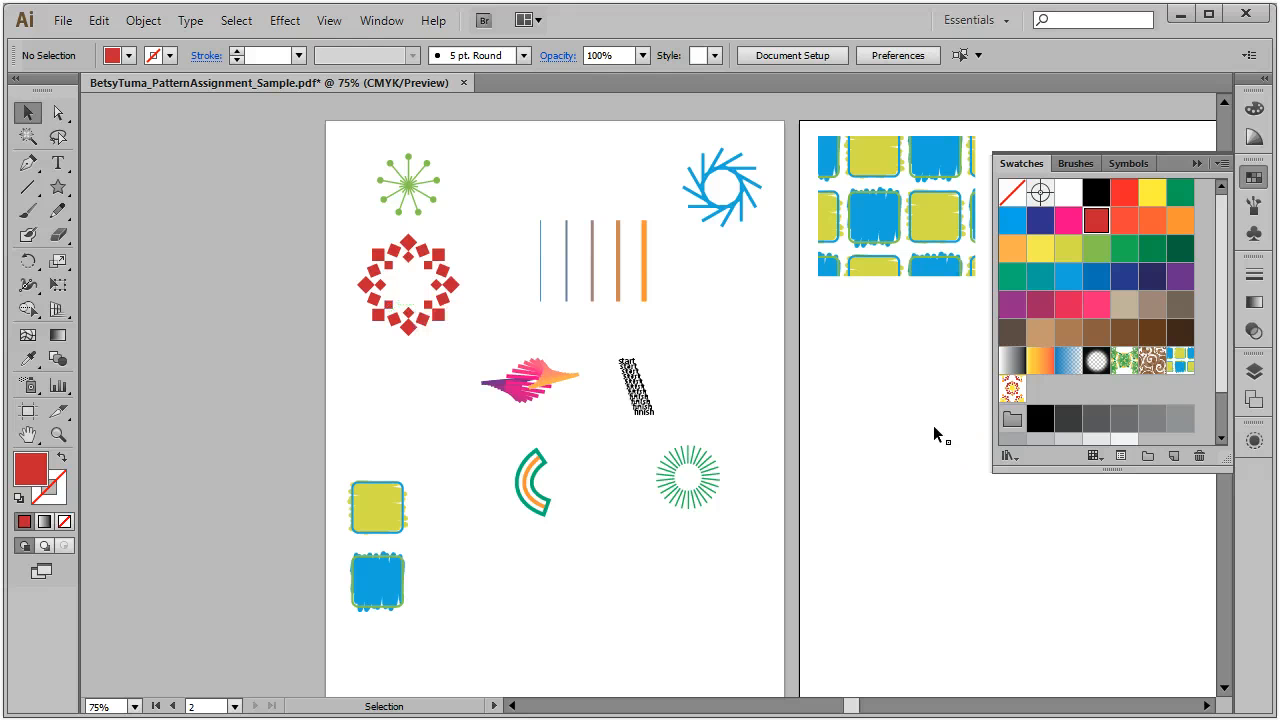
drag(820, 400, 640, 383)
Step: Draw a rectangle beside the blue-and-yellow square, fill it with the star pattern, and save
click(630, 170)
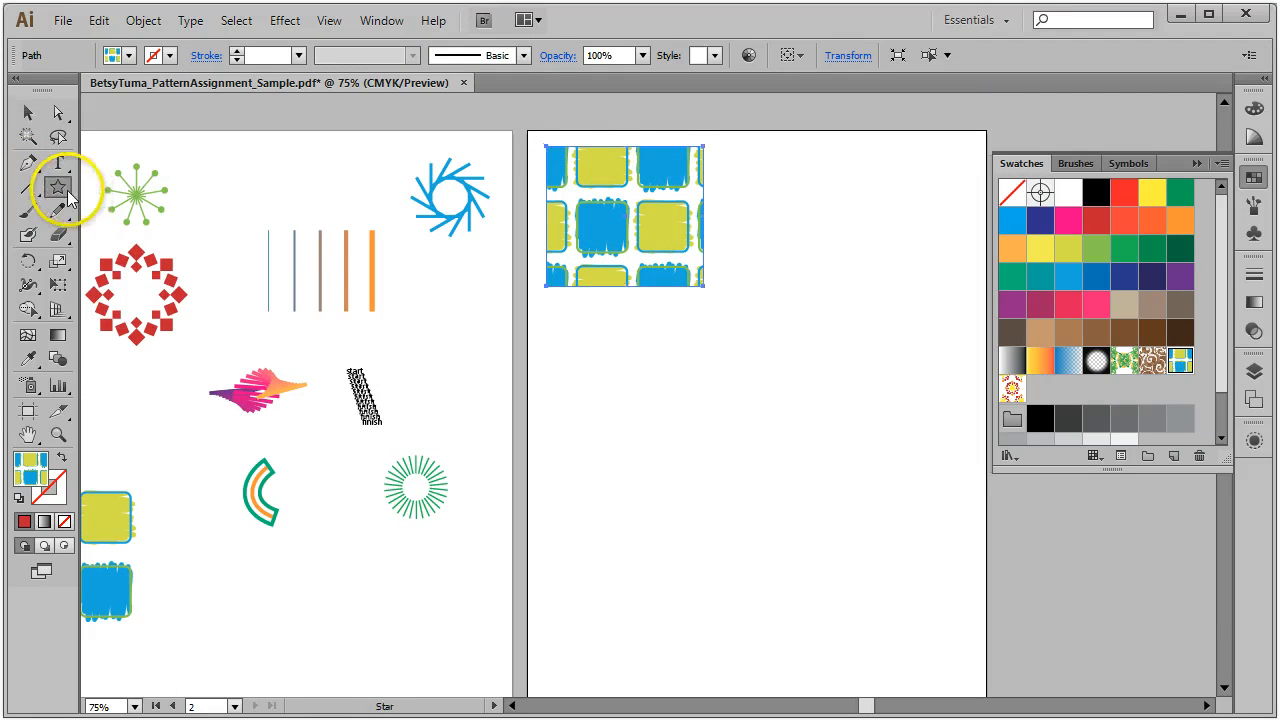
drag(66, 190, 140, 280)
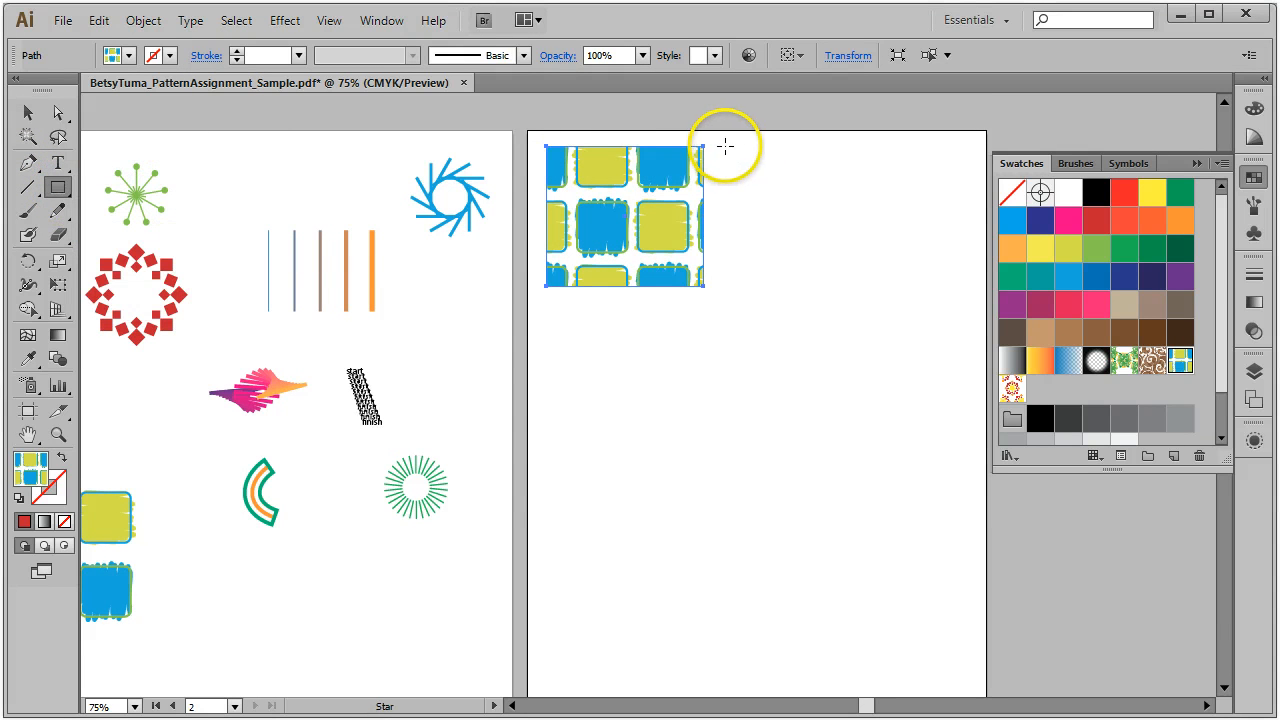
drag(725, 146, 892, 284)
click(1013, 389)
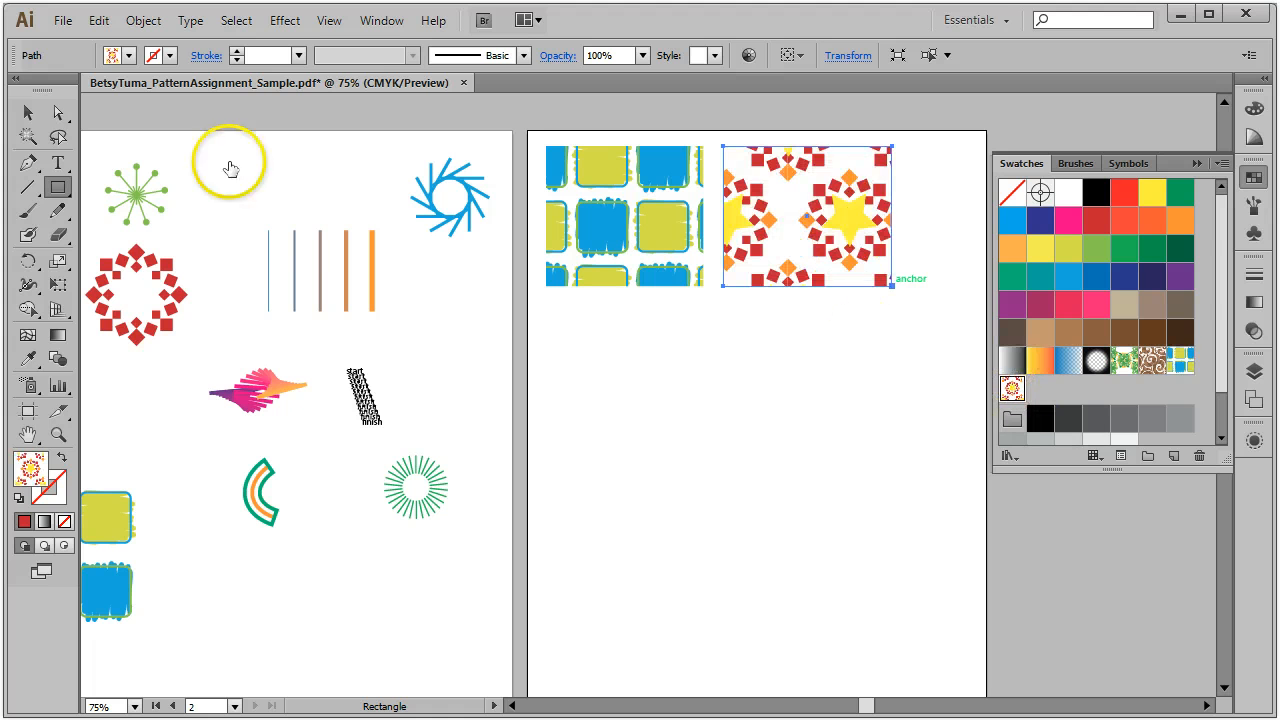
click(27, 114)
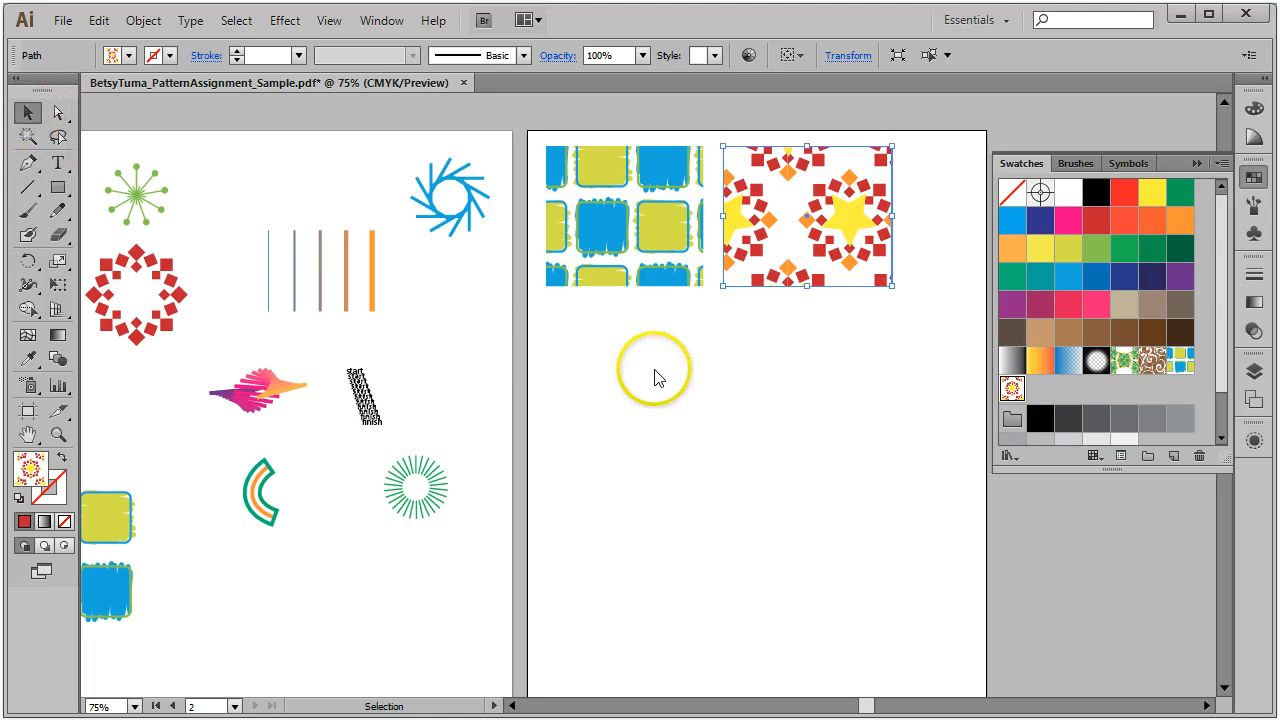
key(ctrl+s)
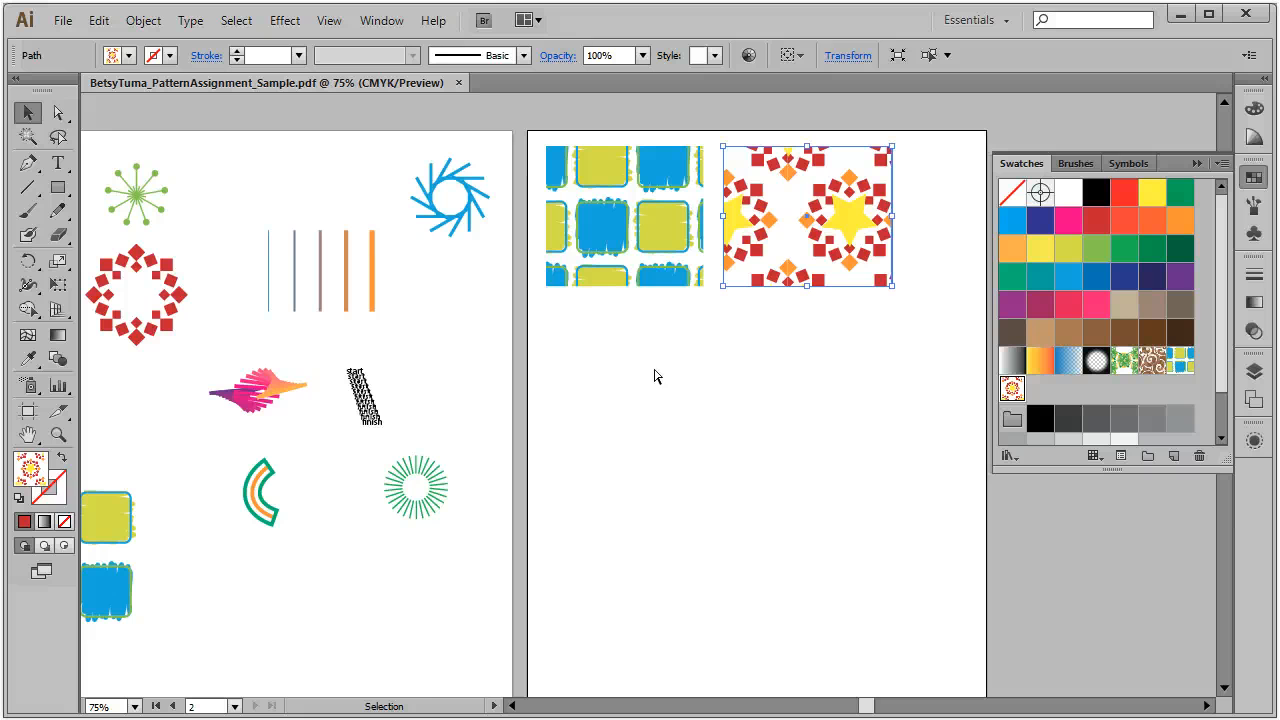
click(457, 629)
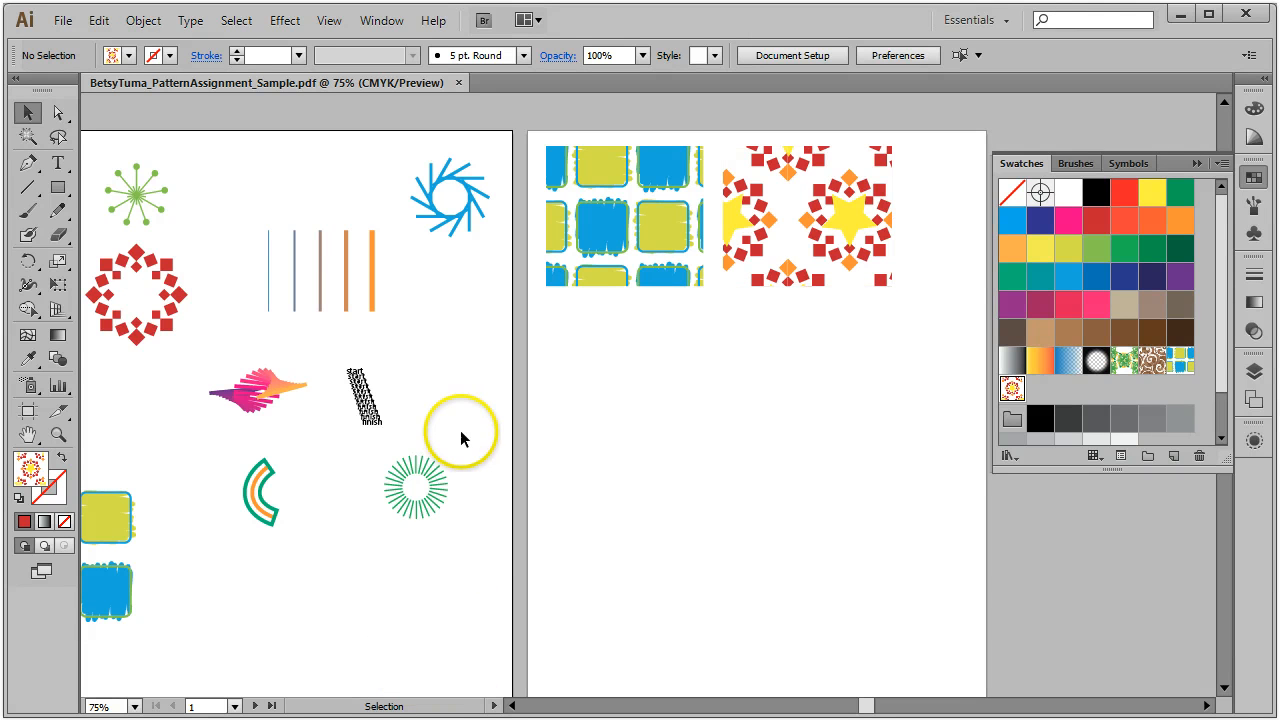
Step: Select the small slanted start/finish text blend and make it into the pattern New Pattern 2
drag(463, 432, 427, 527)
drag(421, 354, 337, 428)
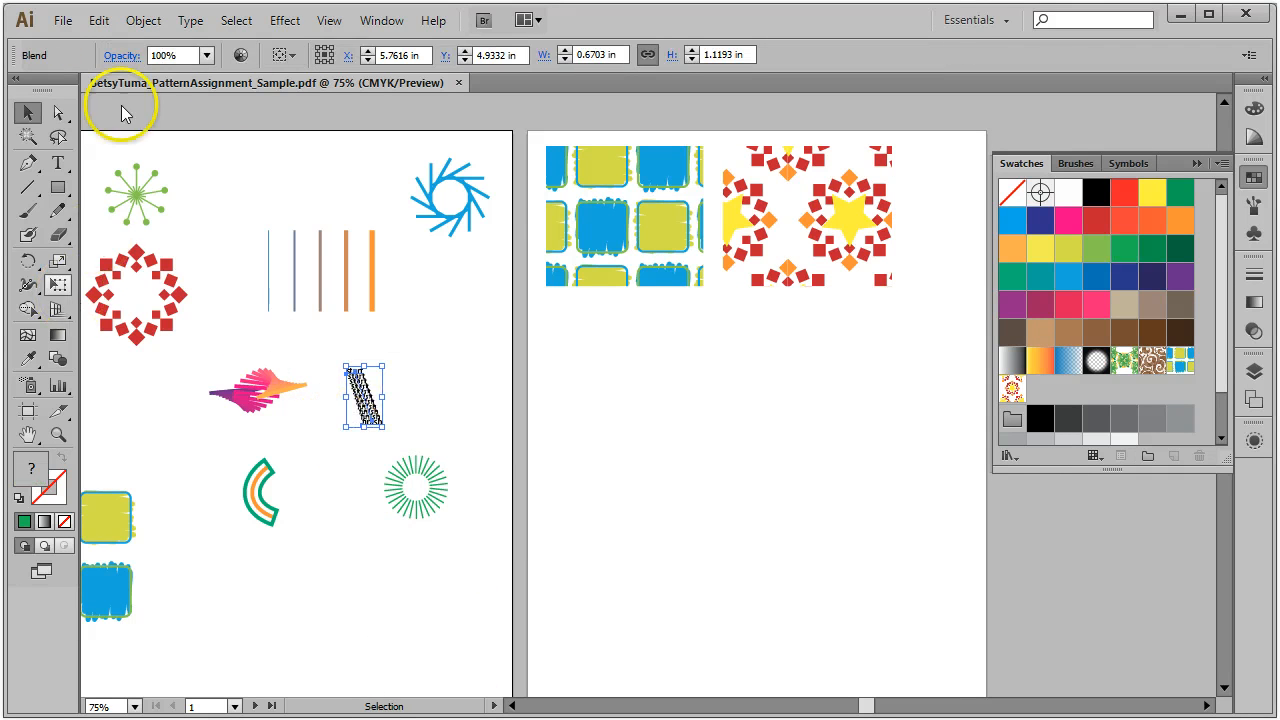
click(143, 20)
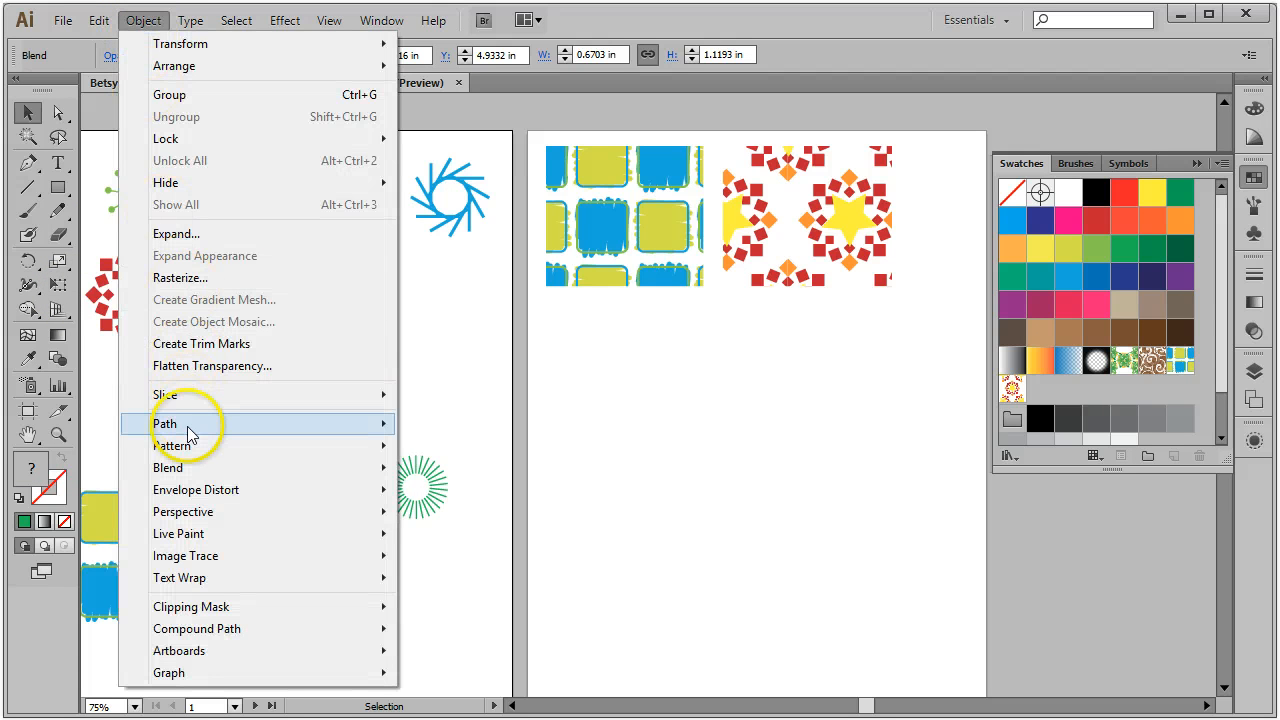
mouse_move(271, 449)
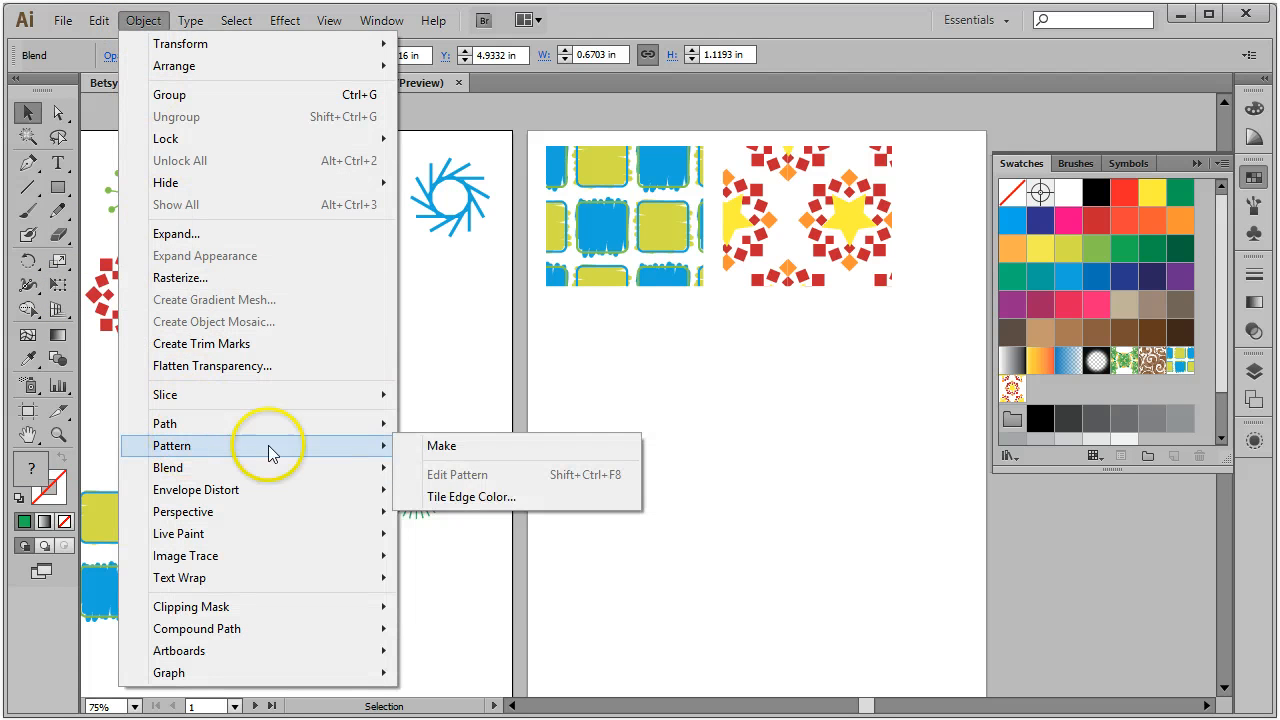
click(455, 447)
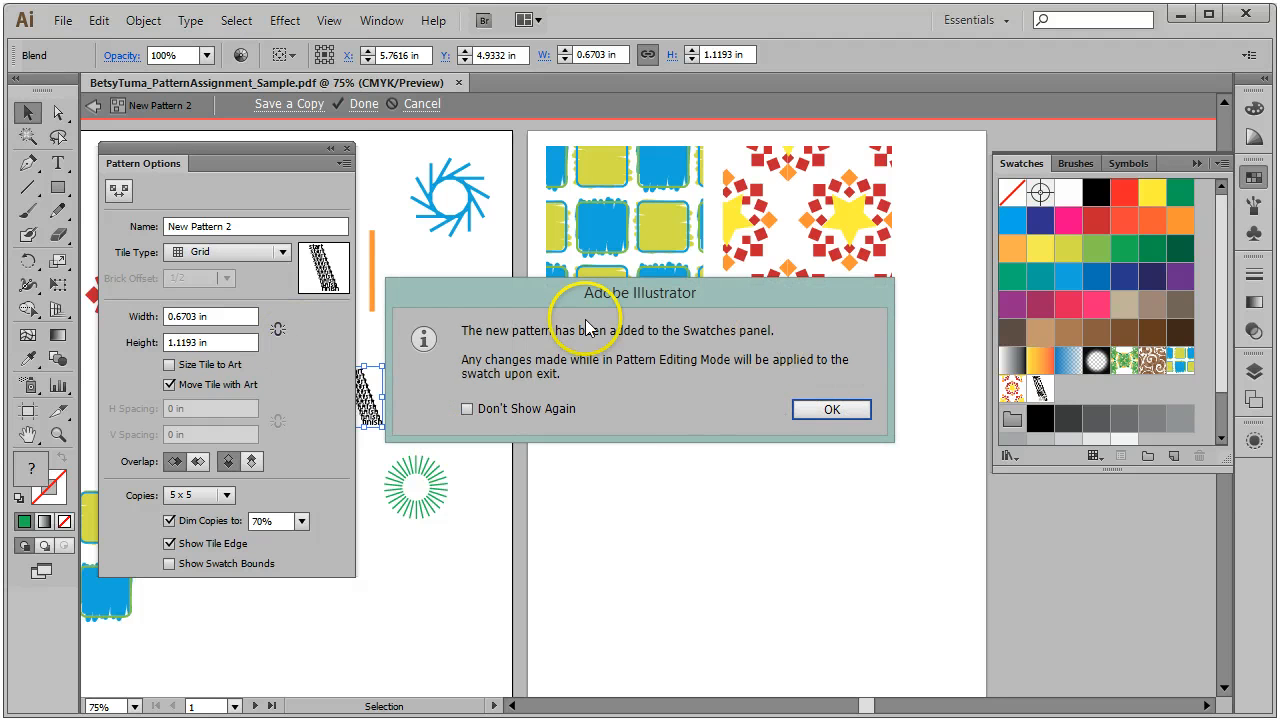
click(835, 408)
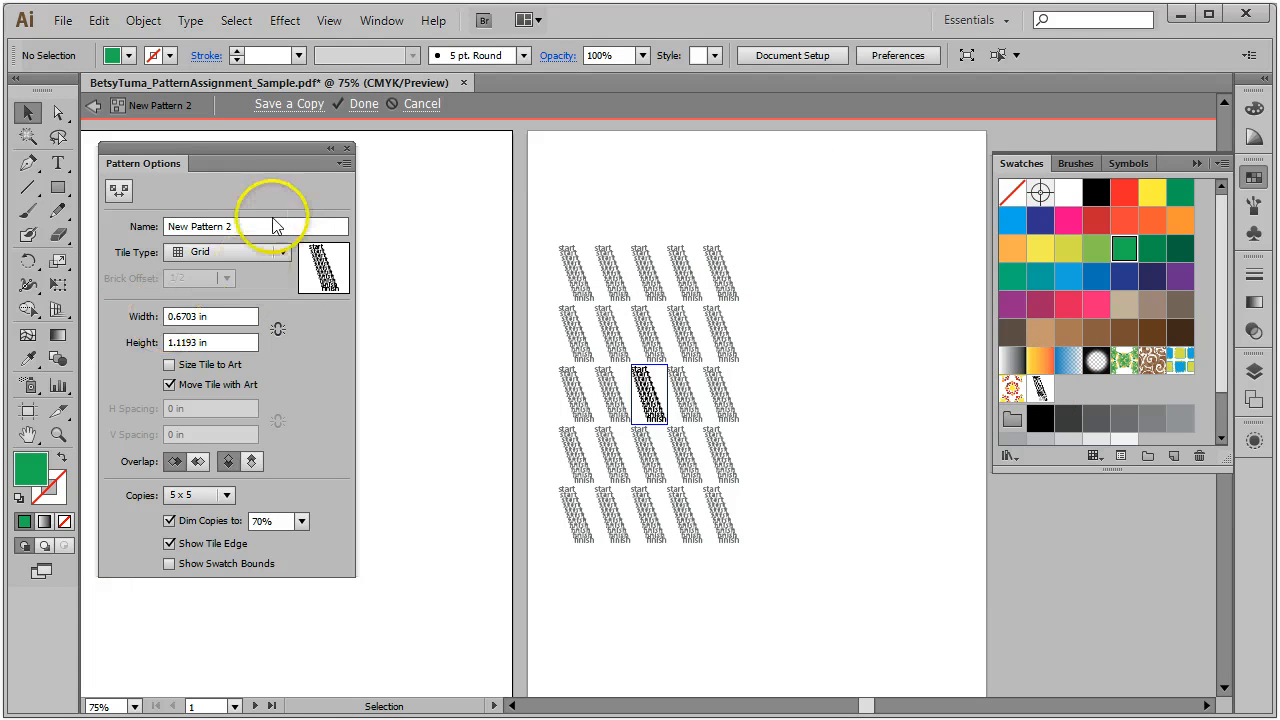
Step: Set New Pattern 2's tile type to Brick by Row and enable Size Tile to Art
click(282, 253)
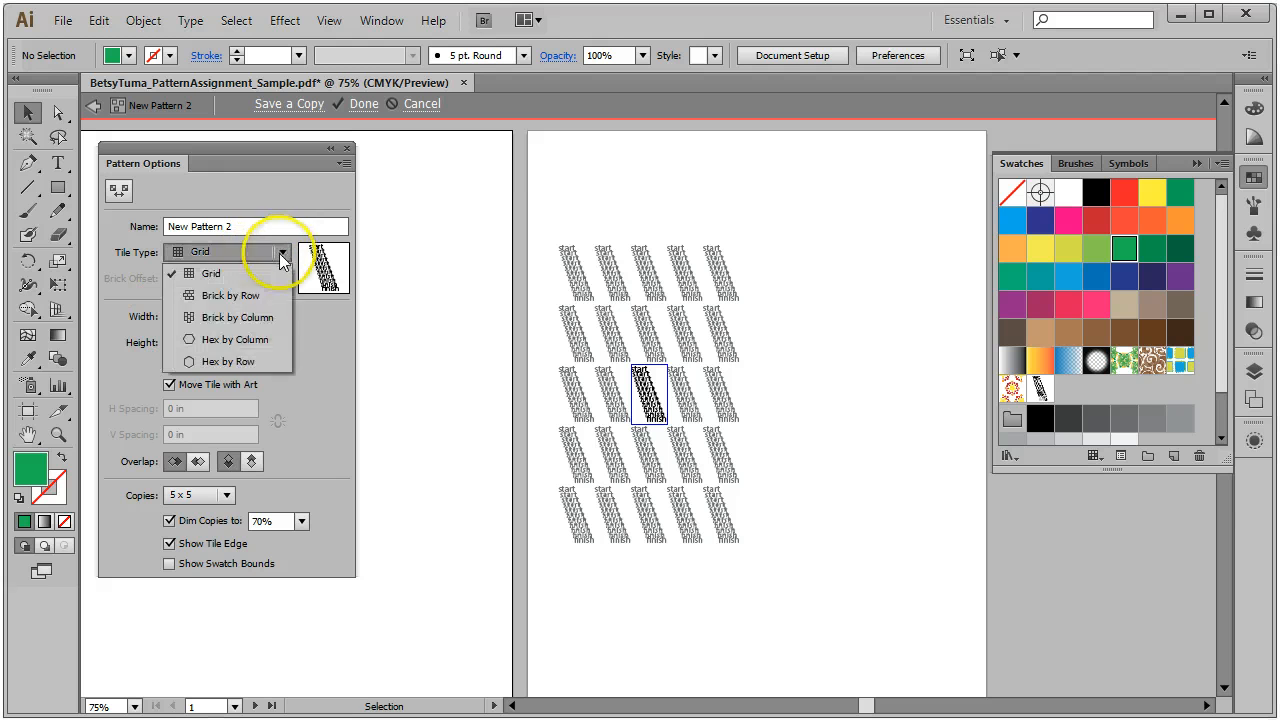
click(248, 318)
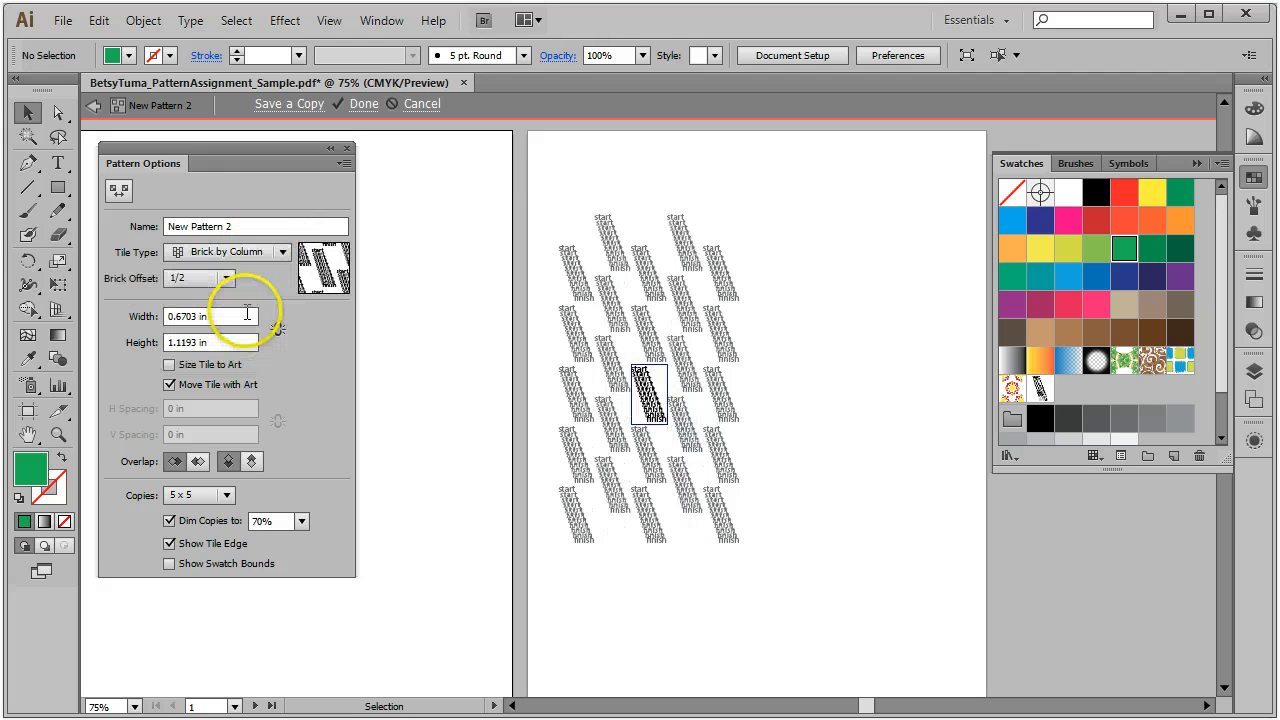
click(284, 253)
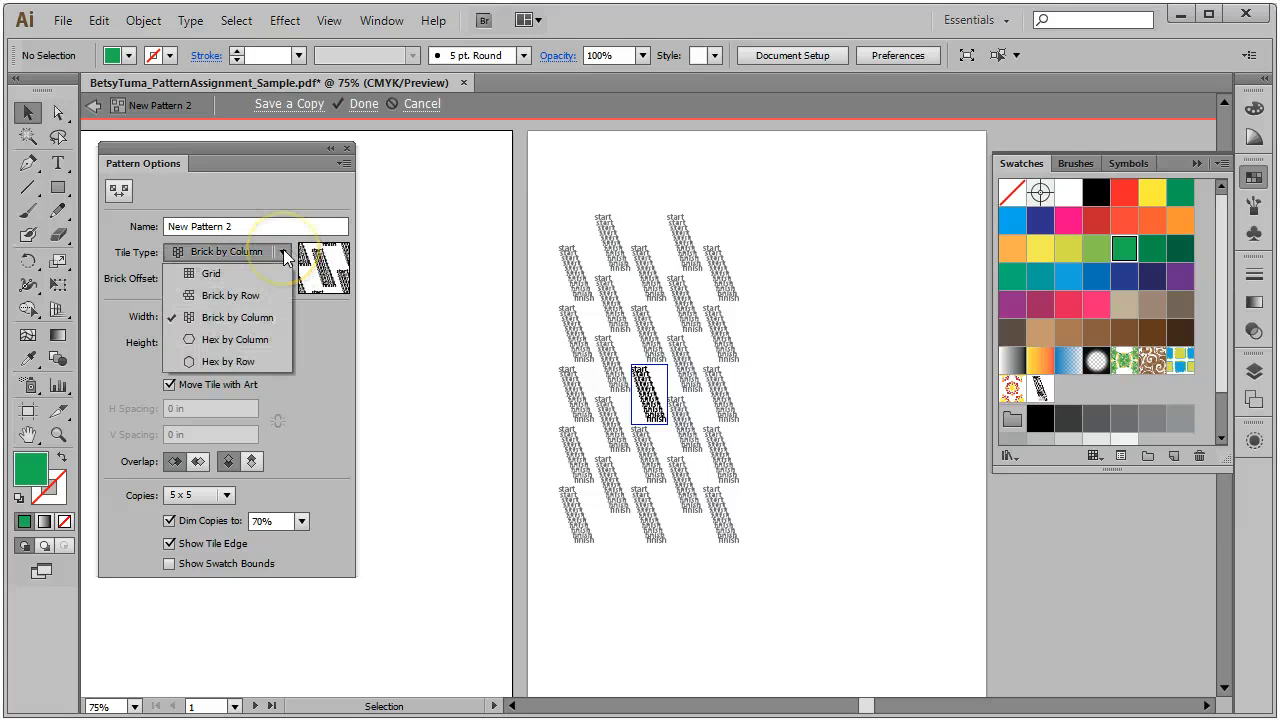
click(215, 296)
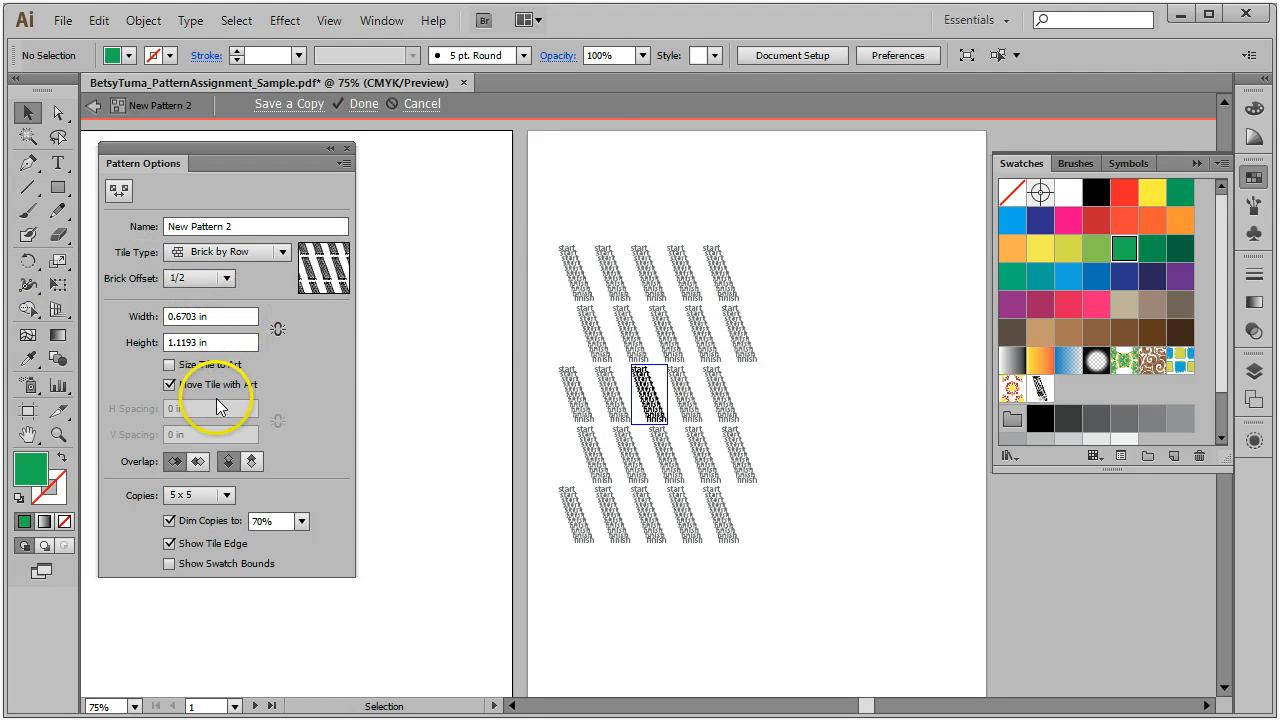
click(170, 366)
click(170, 366)
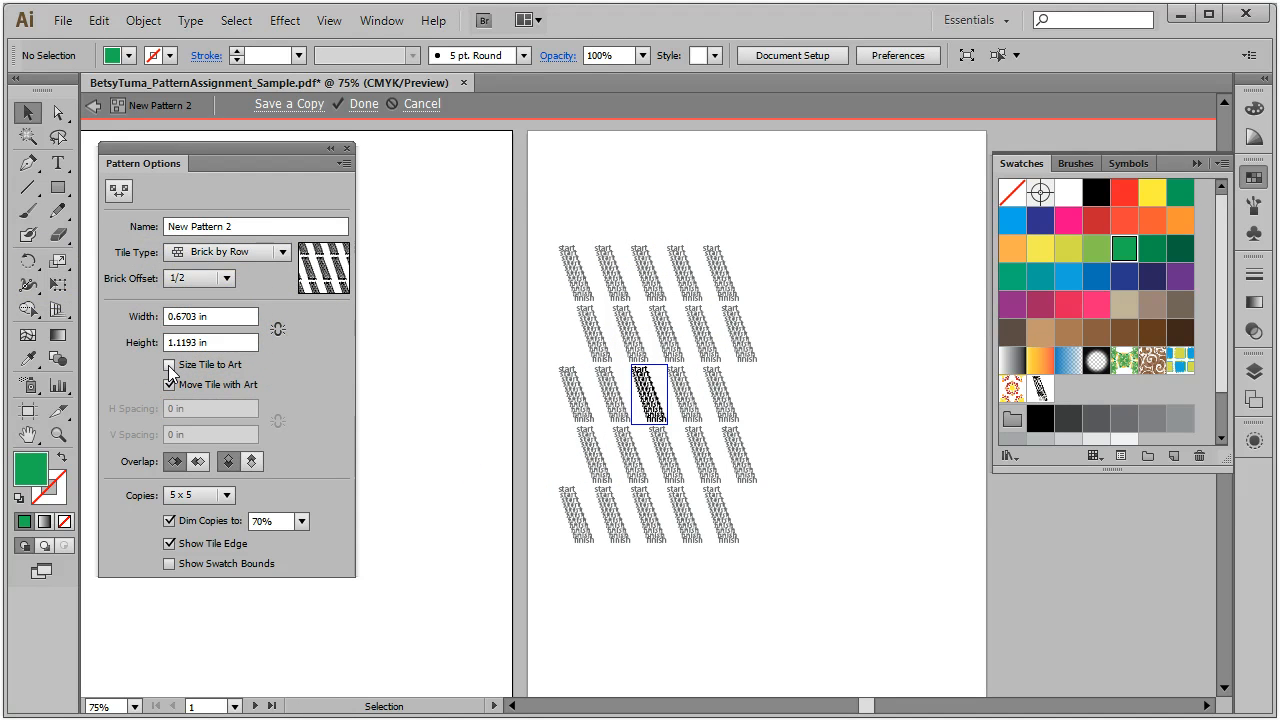
click(170, 366)
Step: Set tile spacing to 0 in horizontal and -0.125 in vertical so rows overlap
click(213, 409)
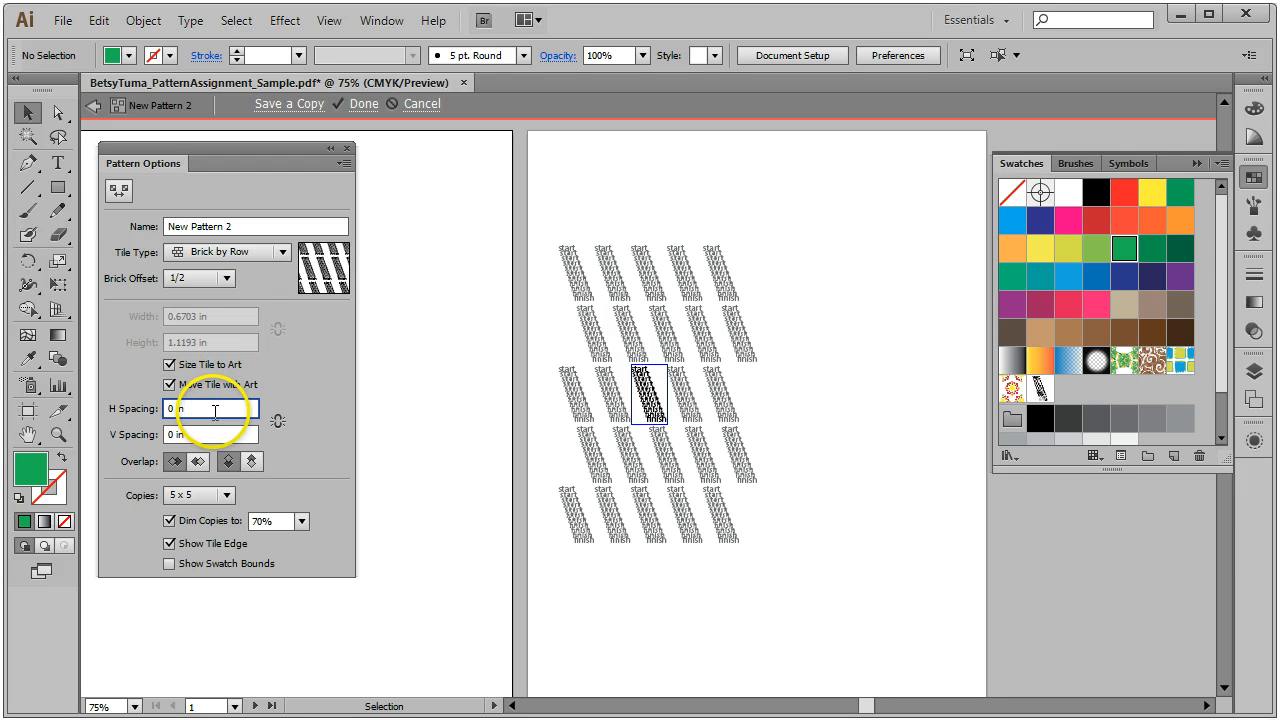
text(-0.125)
key(Return)
text(-0.25)
key(Return)
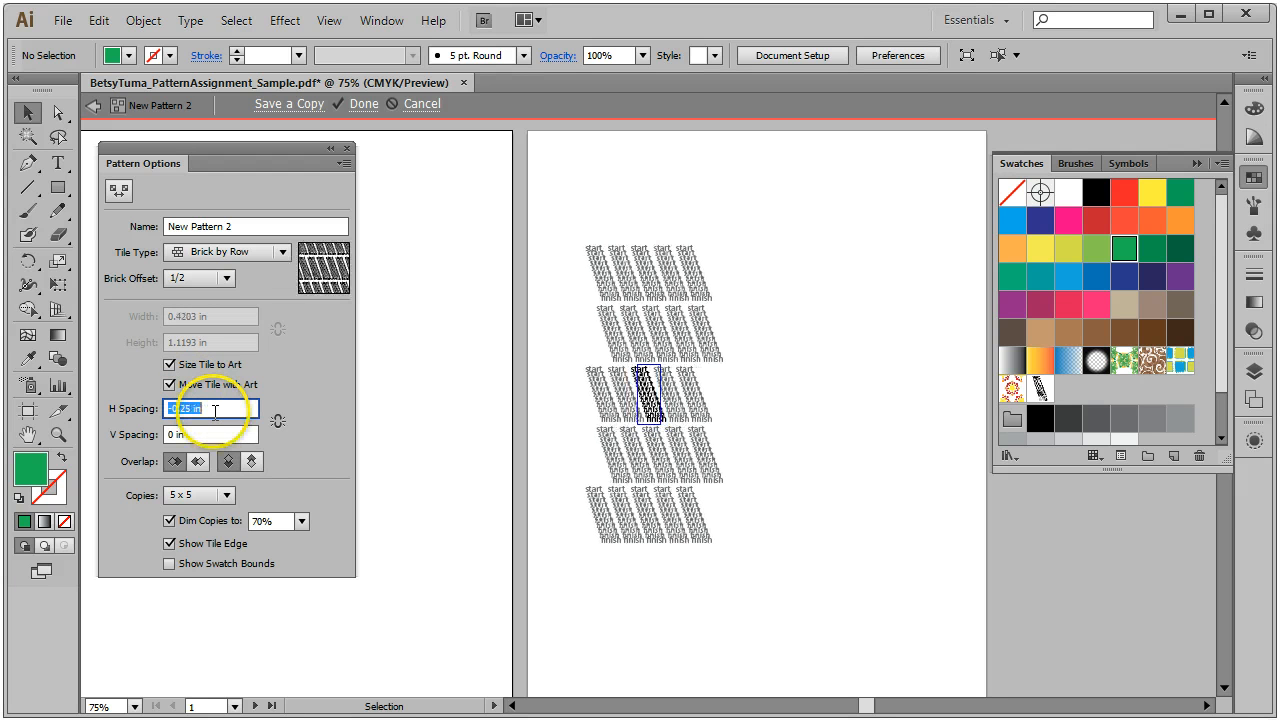
text(0)
key(Return)
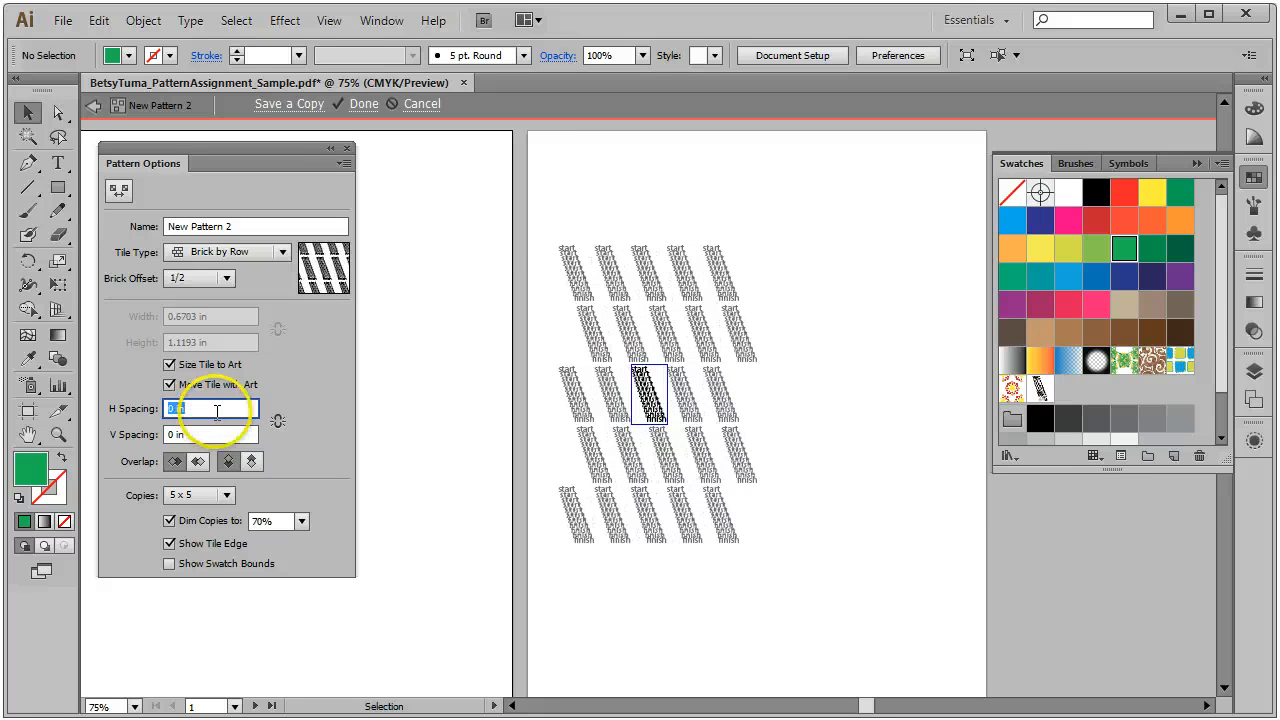
text(-0.125)
key(Return)
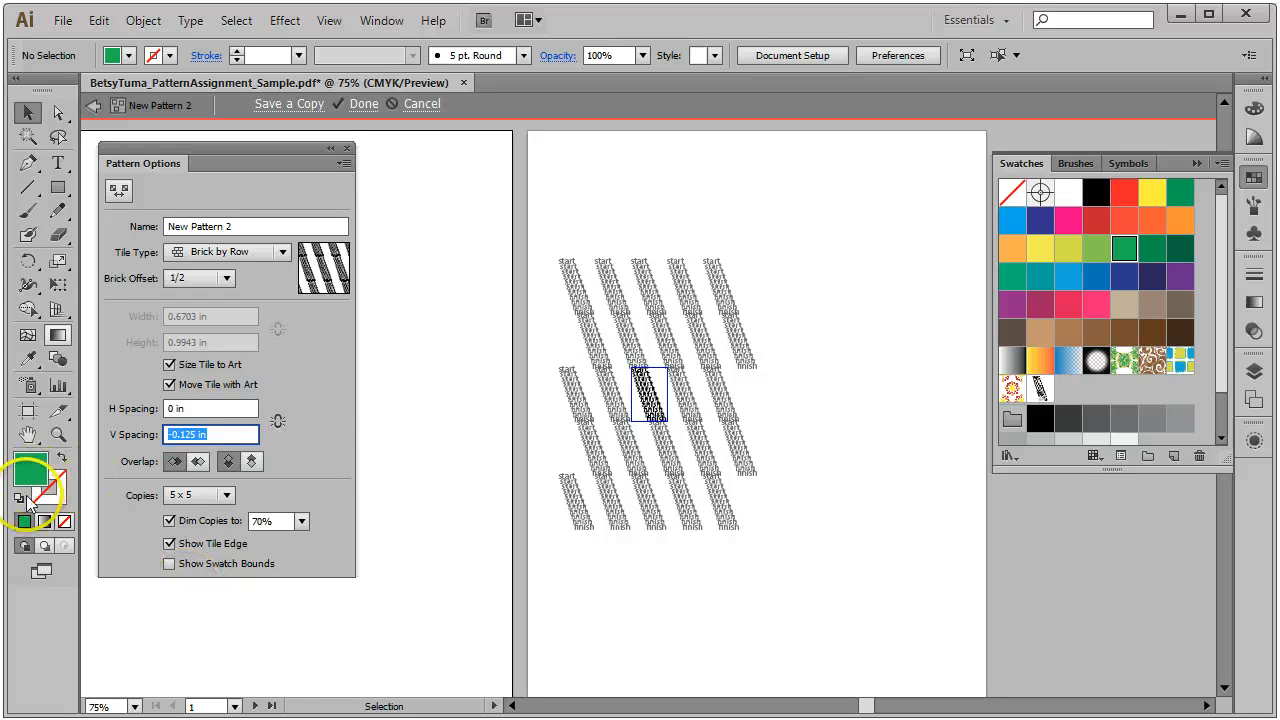
click(58, 434)
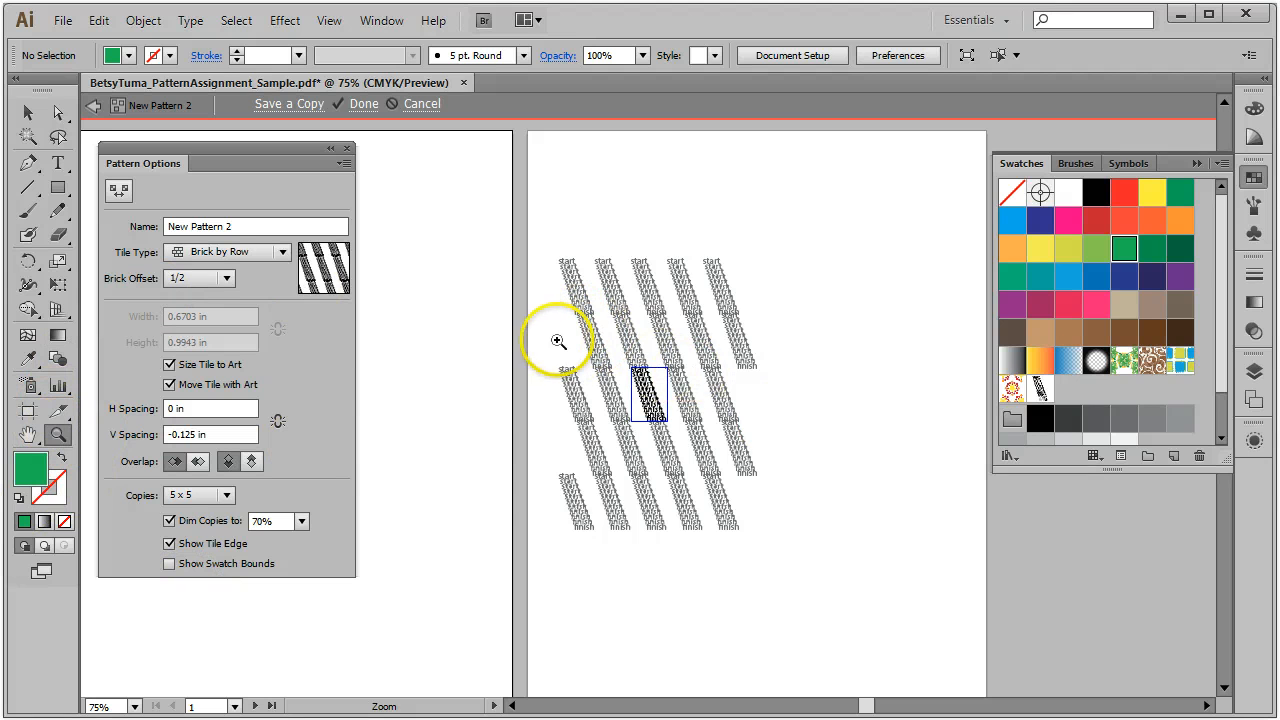
Step: Zoom in on the tiles, change the vertical spacing to -0.075 in, and finish the pattern
drag(548, 334, 838, 521)
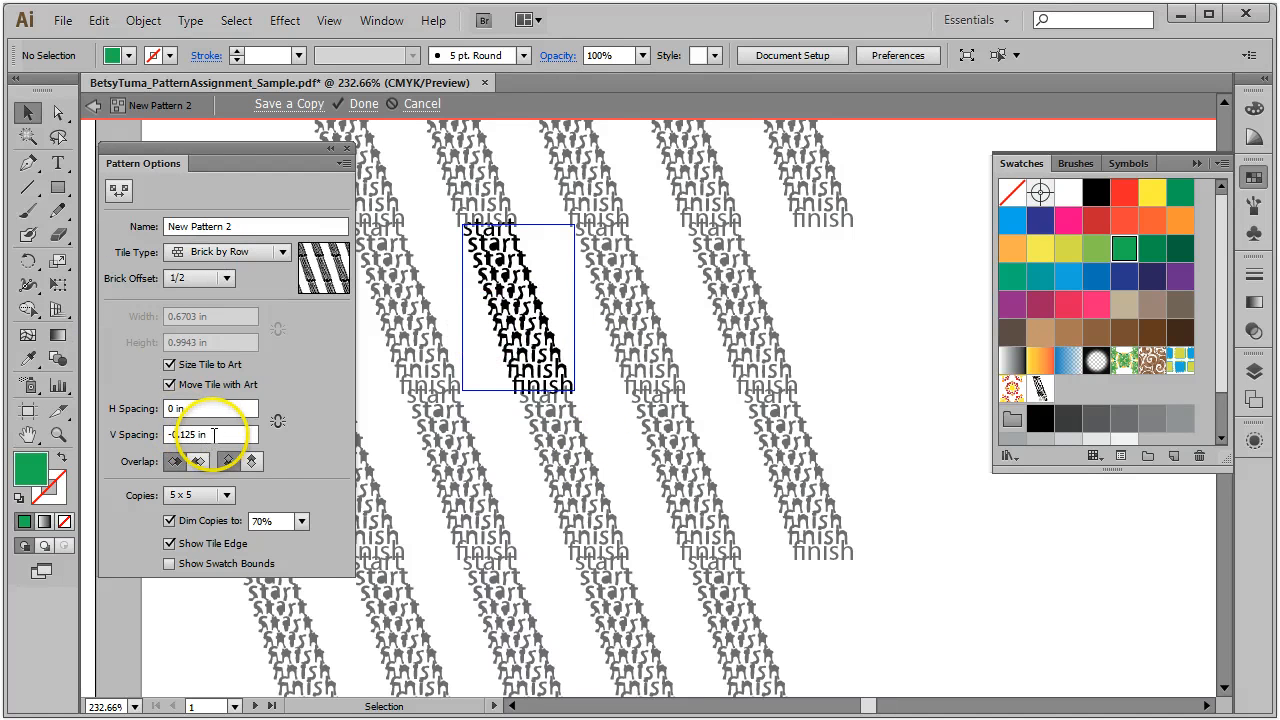
drag(213, 434, 193, 434)
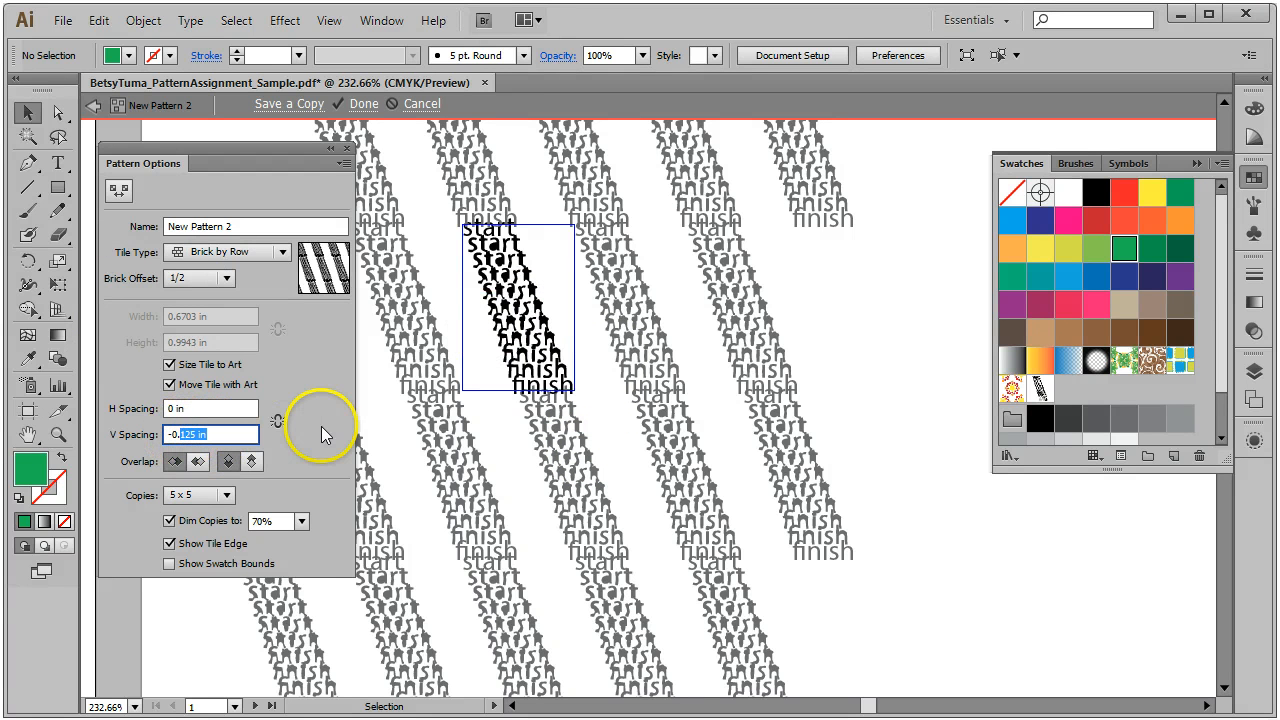
text(0675)
click(251, 408)
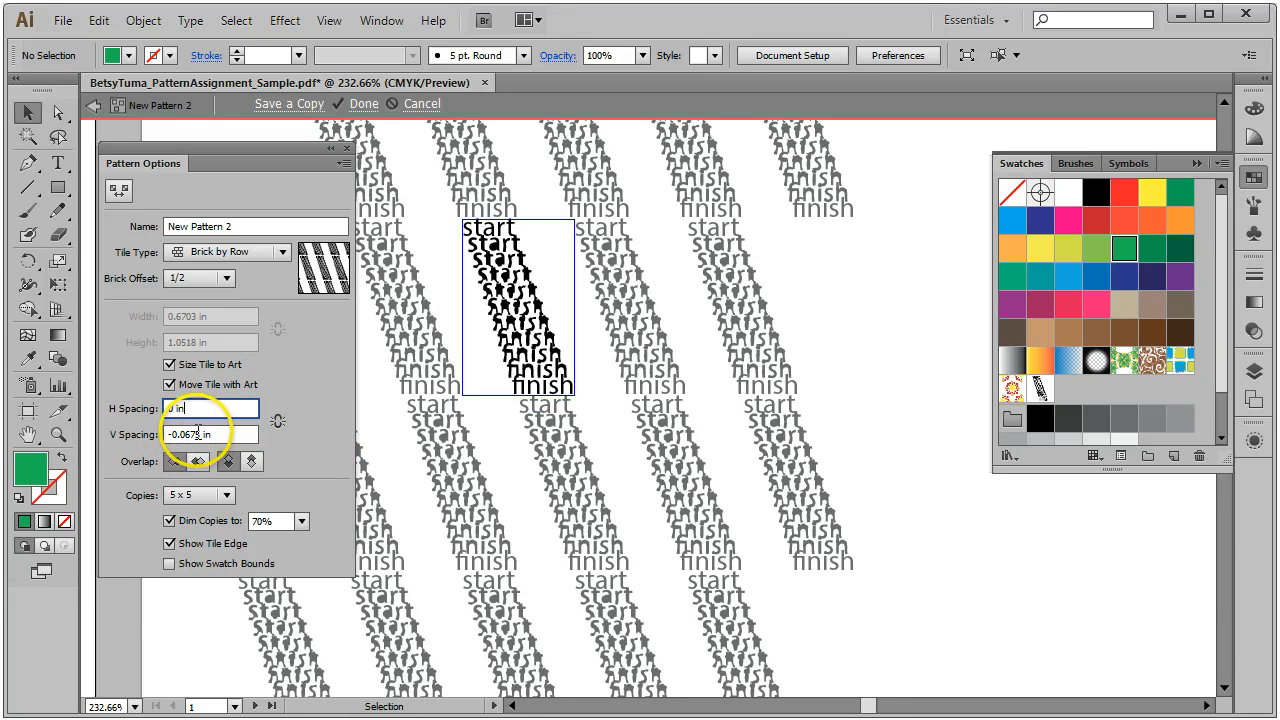
drag(199, 433, 189, 433)
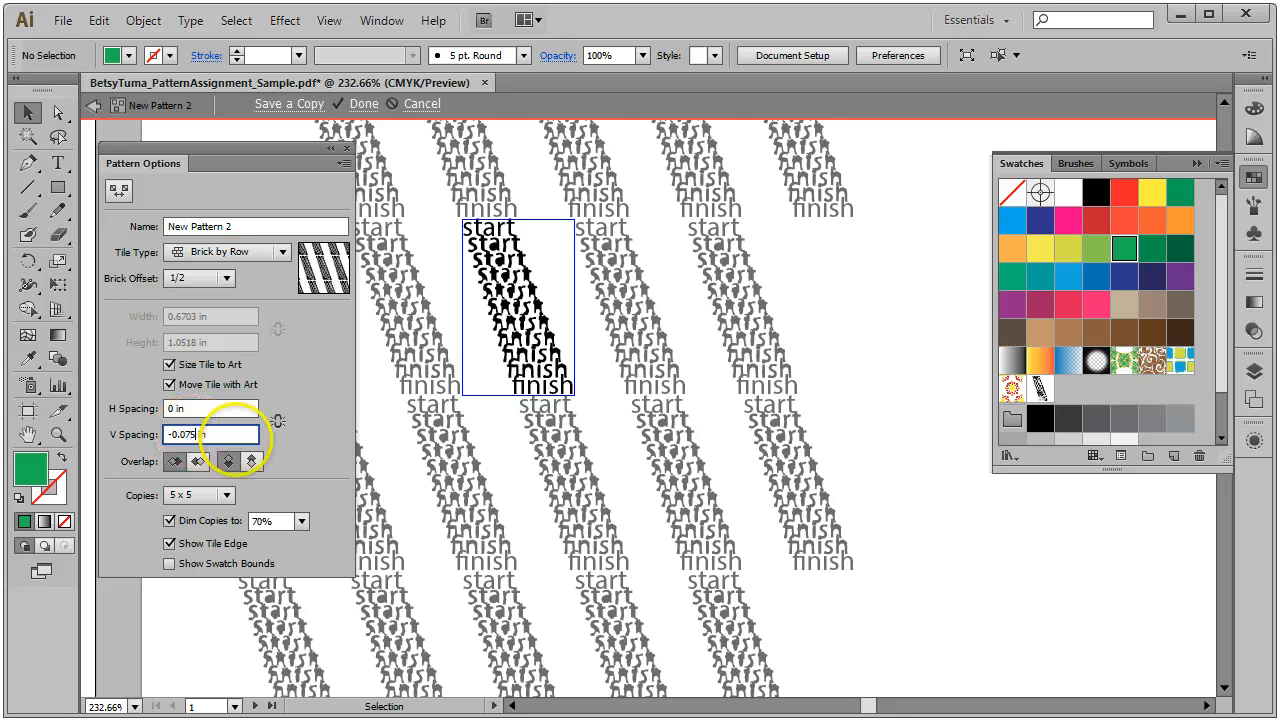
click(227, 408)
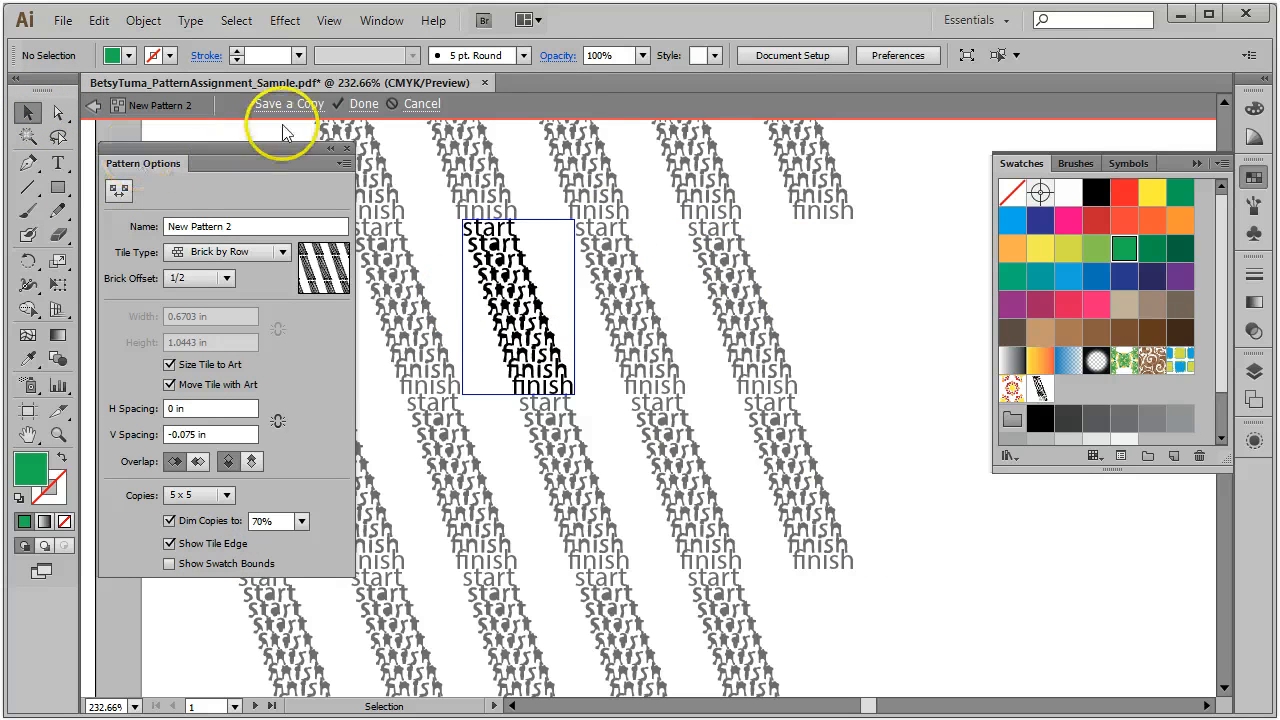
click(589, 104)
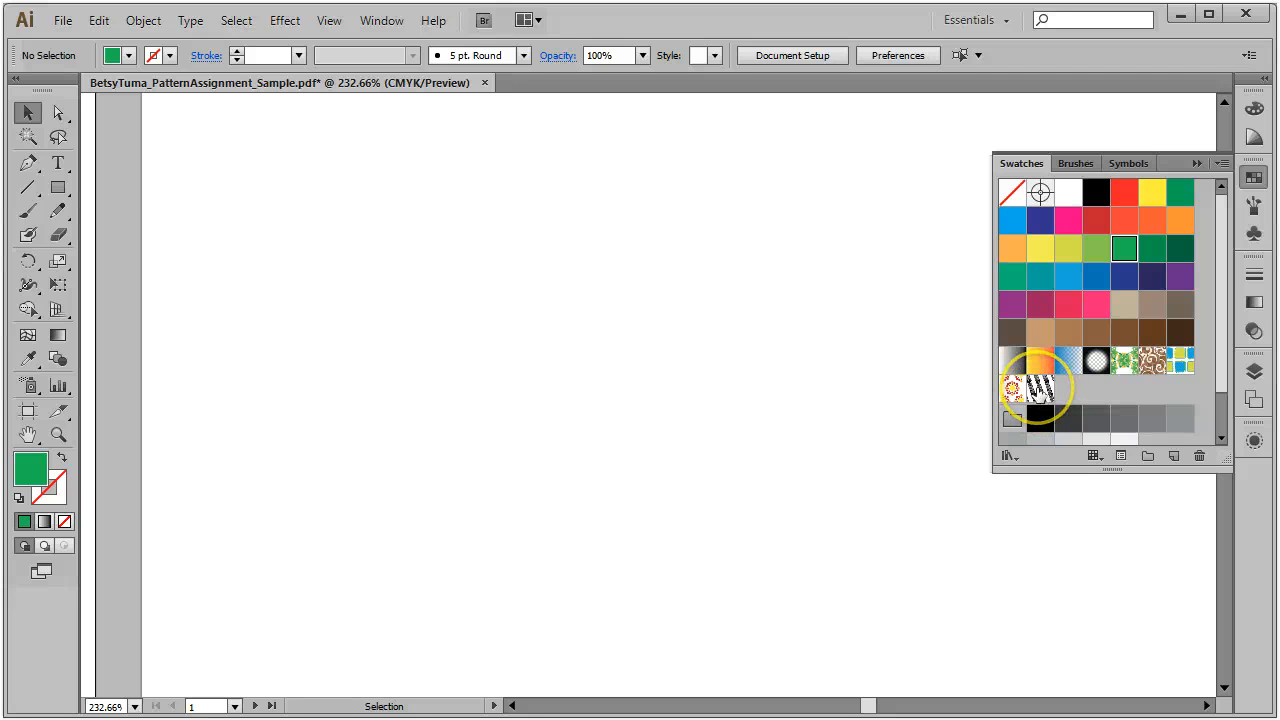
Step: Reopen the start/finish pattern and colour the 'finish' word in the central tile orange-red
double_click(1040, 386)
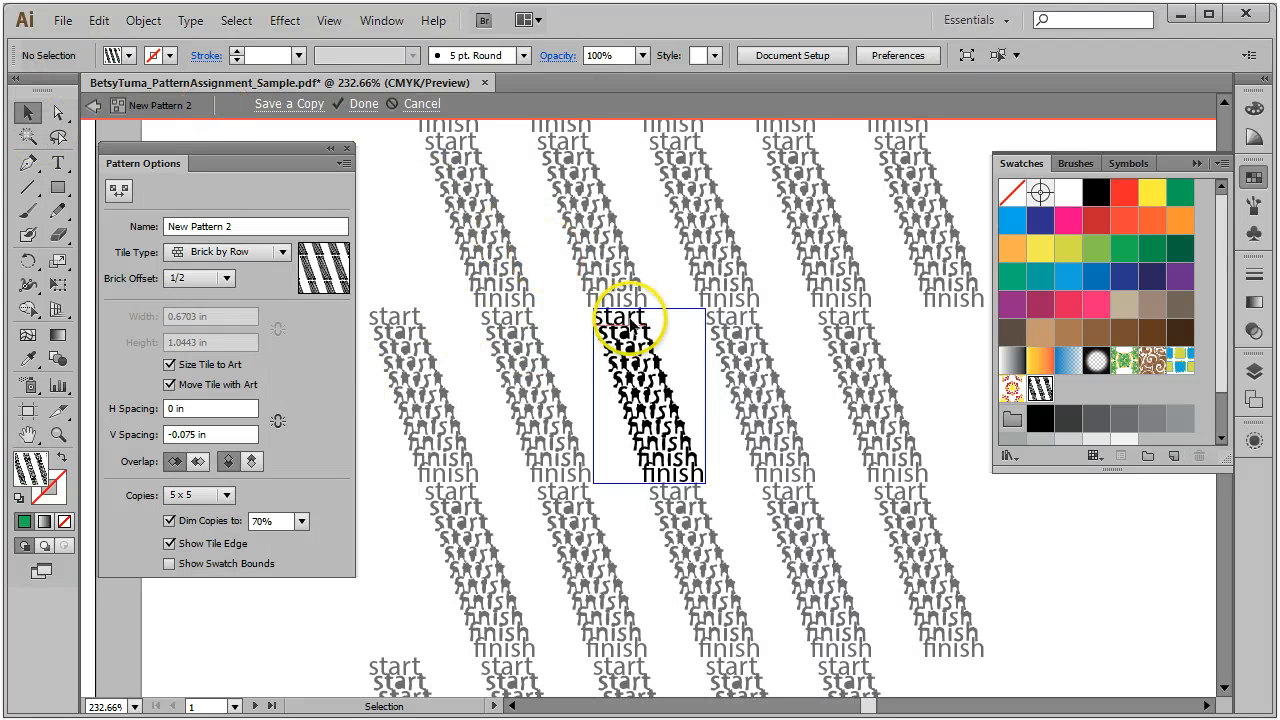
click(676, 478)
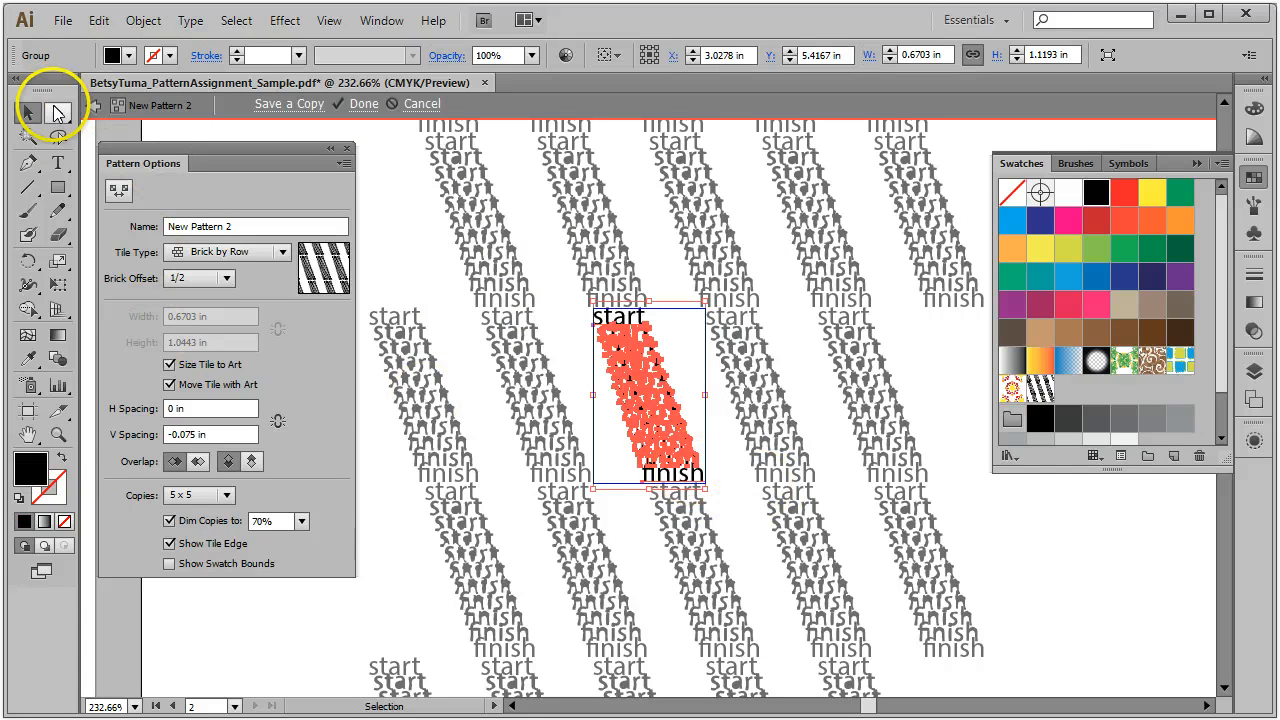
click(984, 568)
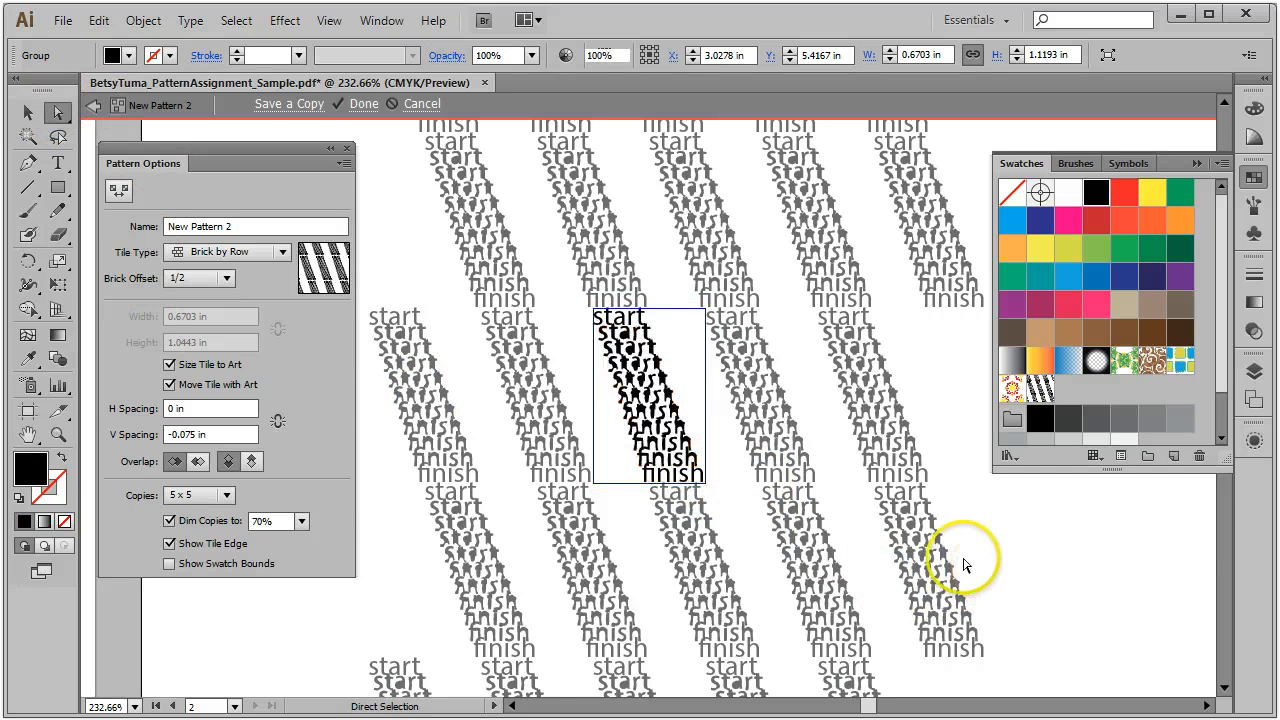
click(680, 478)
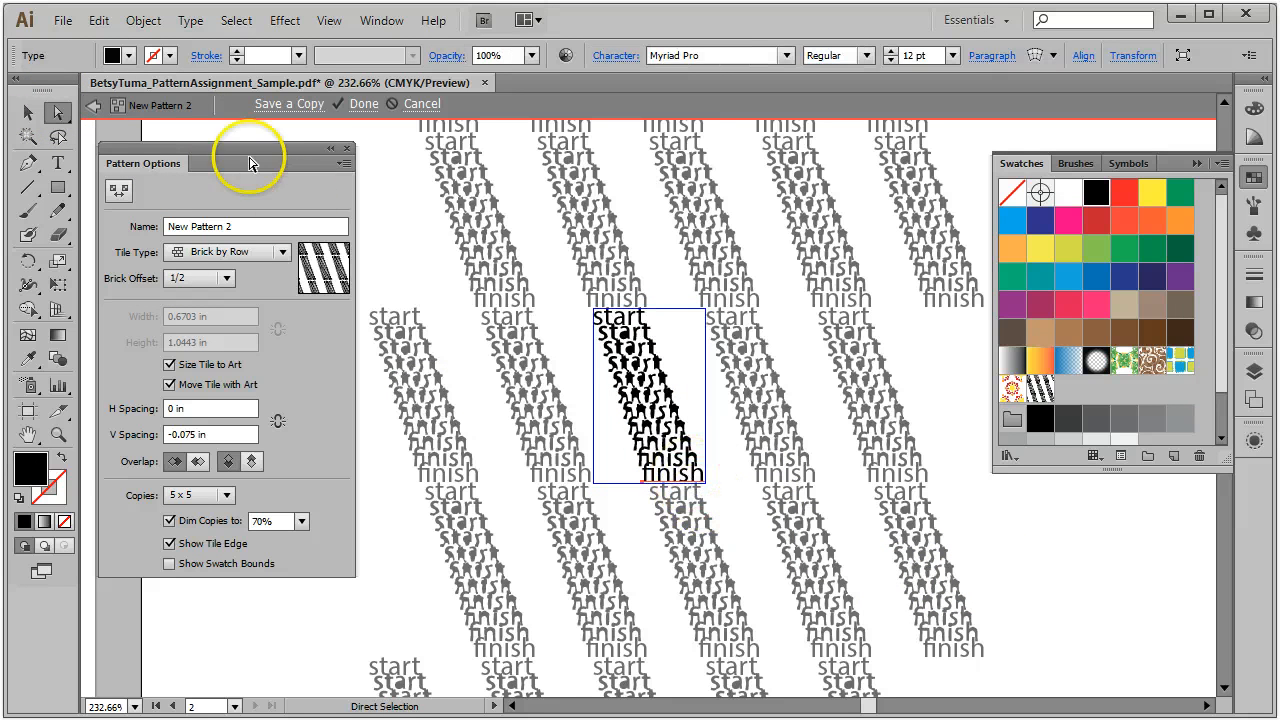
click(113, 55)
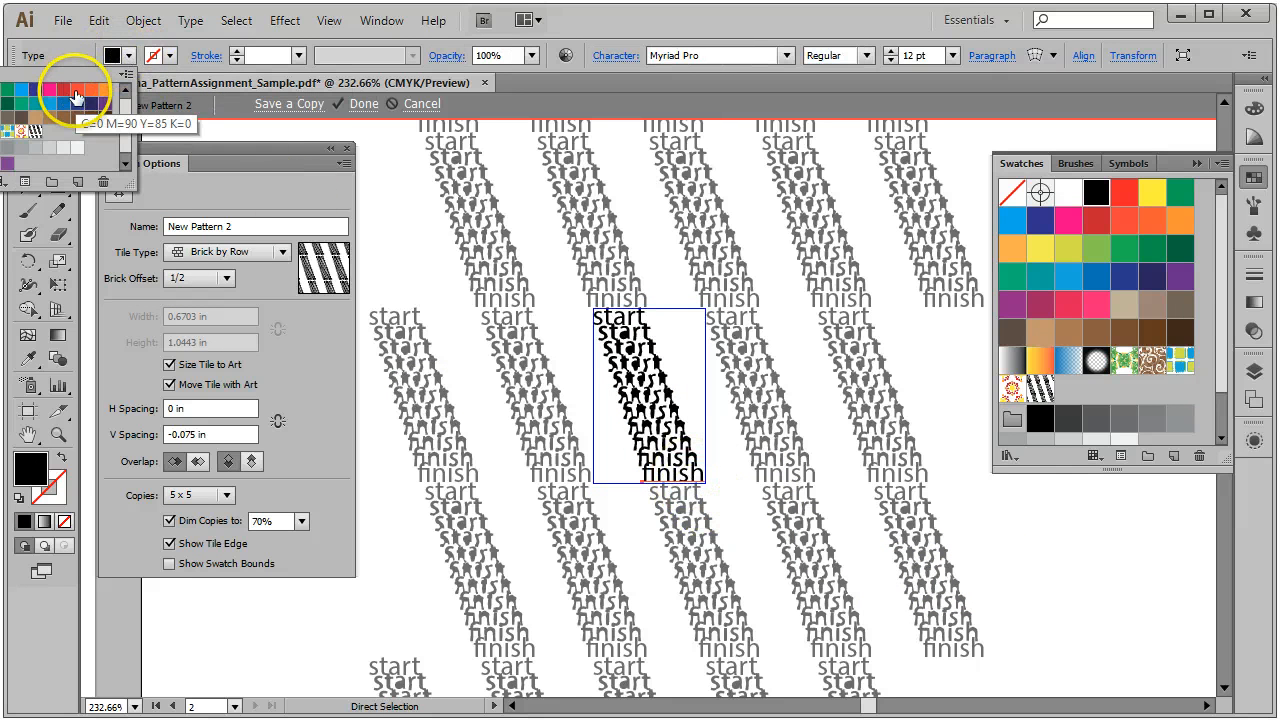
click(77, 92)
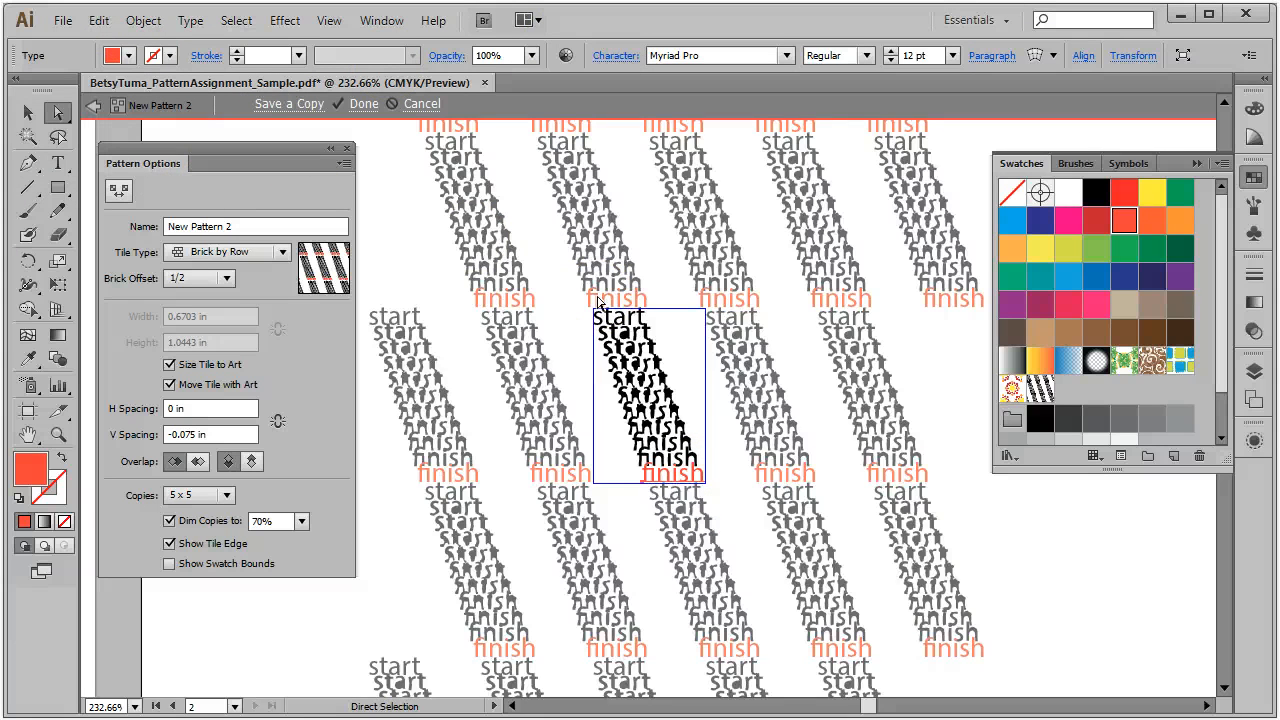
Step: Save the edited pattern as a new copy swatch and leave pattern editing
click(311, 105)
click(701, 394)
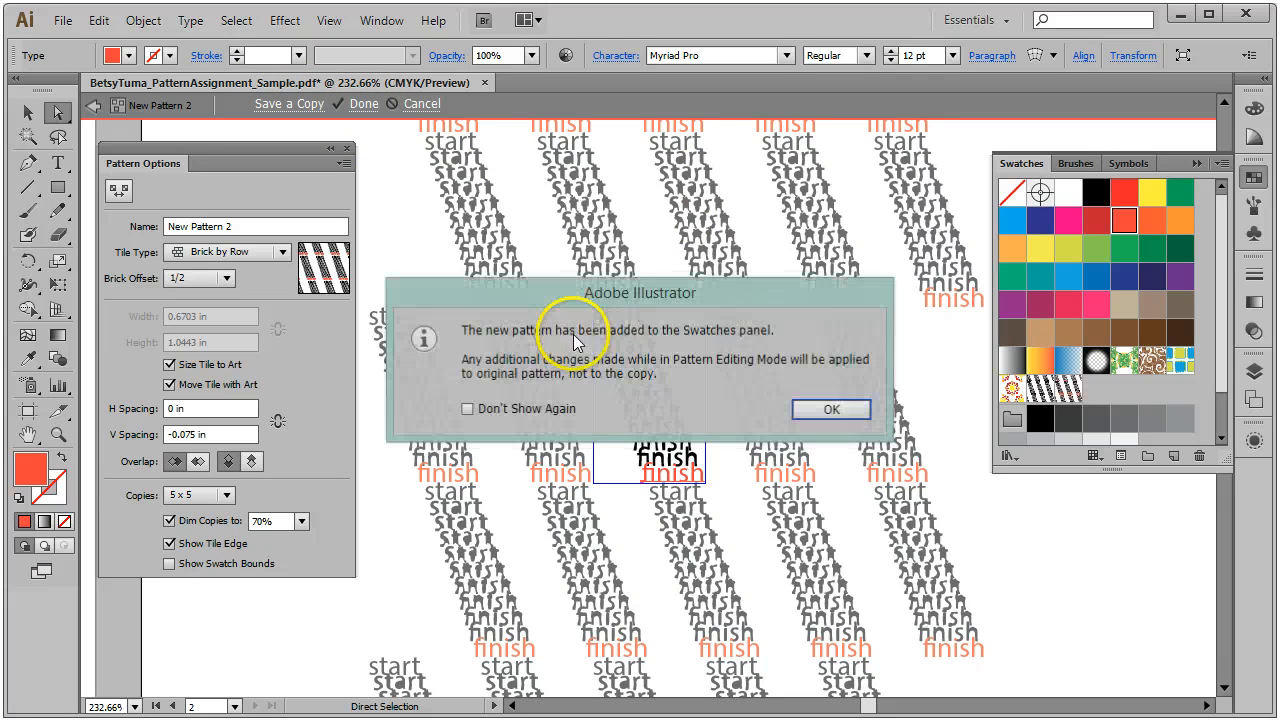
click(829, 409)
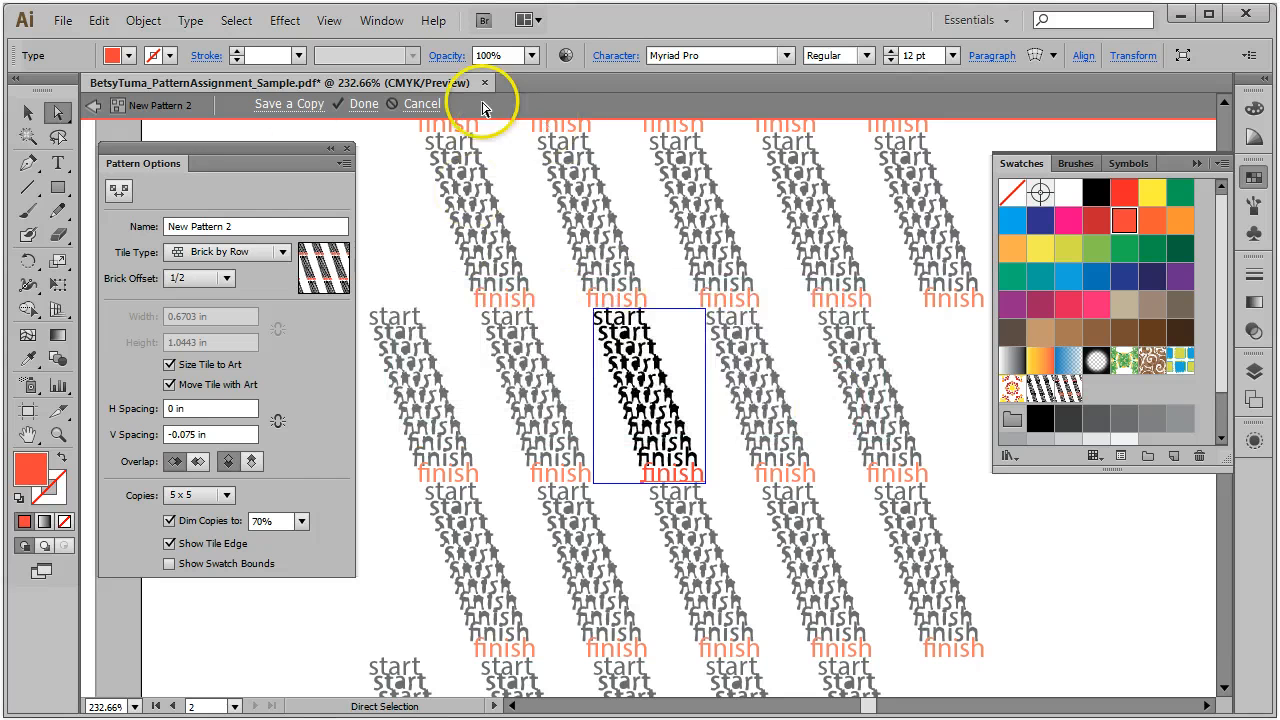
click(362, 104)
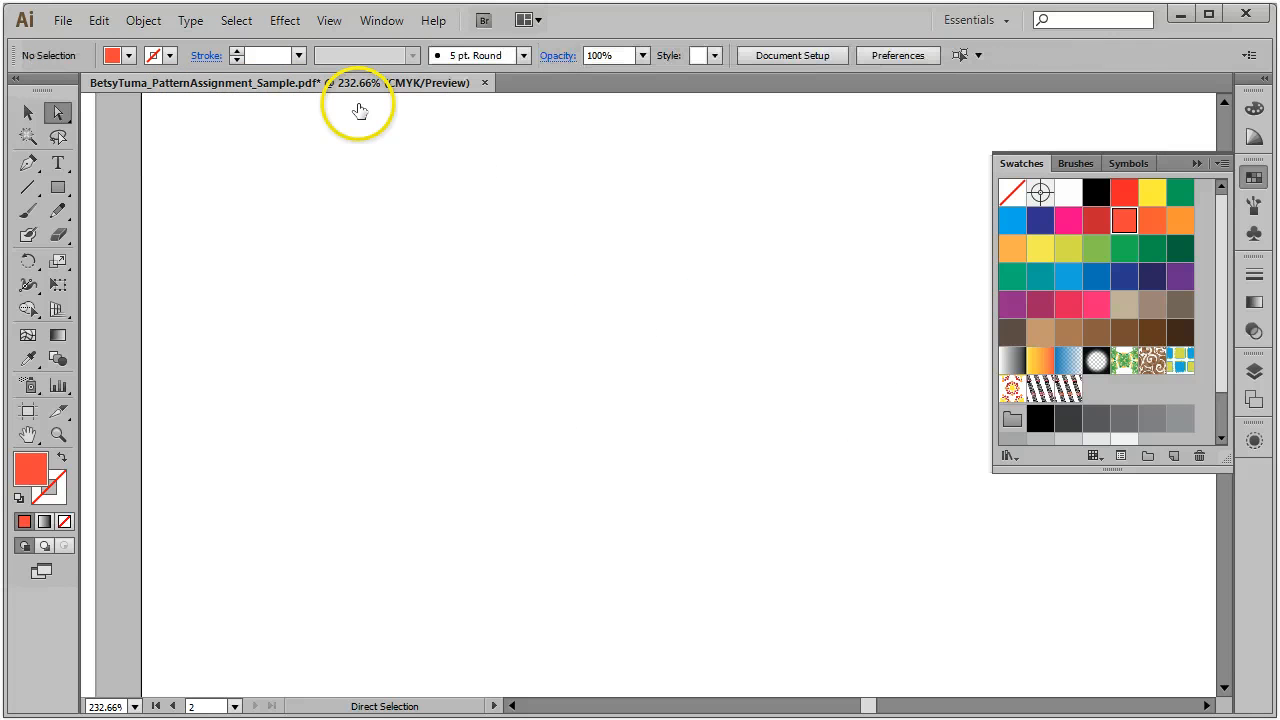
click(329, 21)
Step: Zoom to the start/finish blend on the first artboard and colour the bottom 'finish' word orange
click(372, 218)
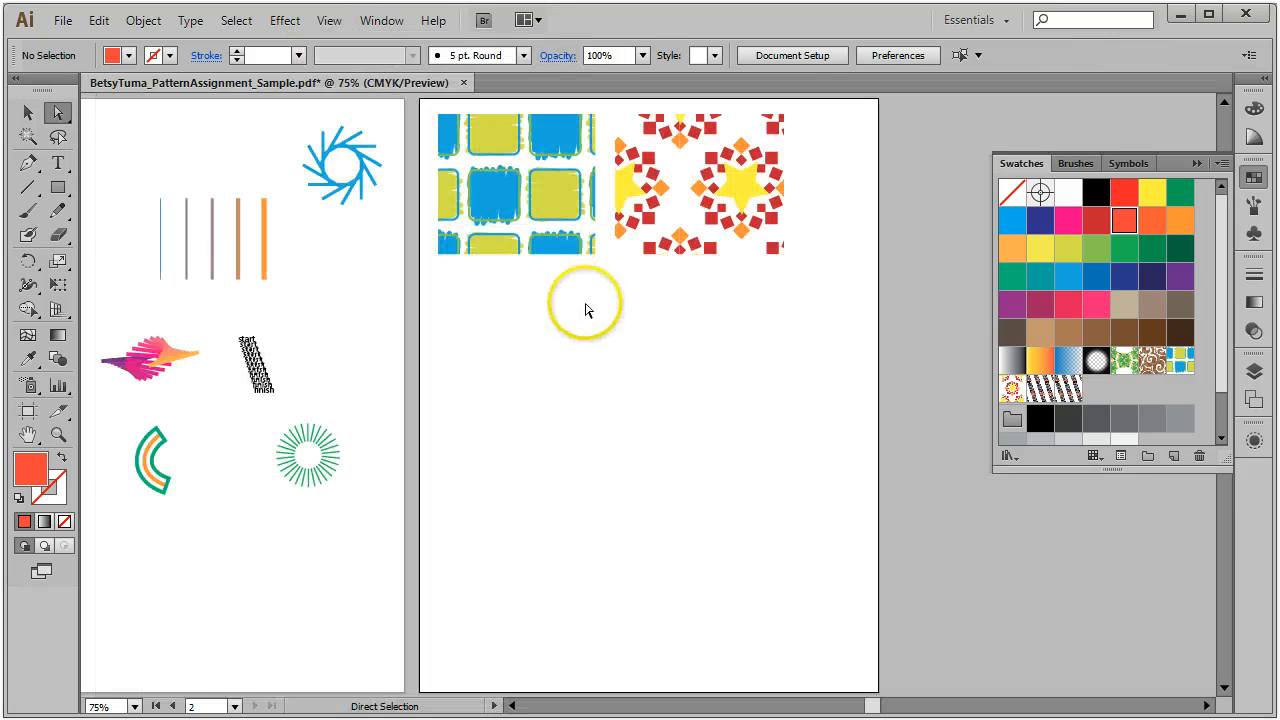
click(57, 433)
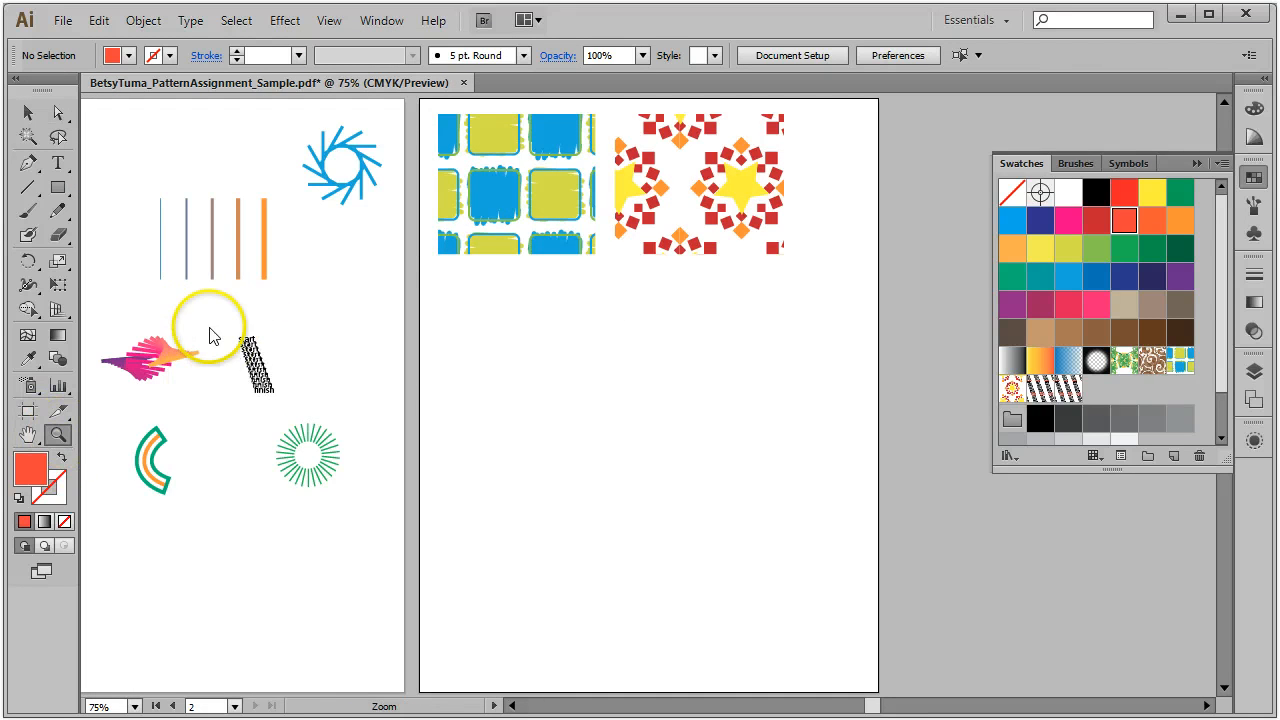
drag(206, 316, 322, 440)
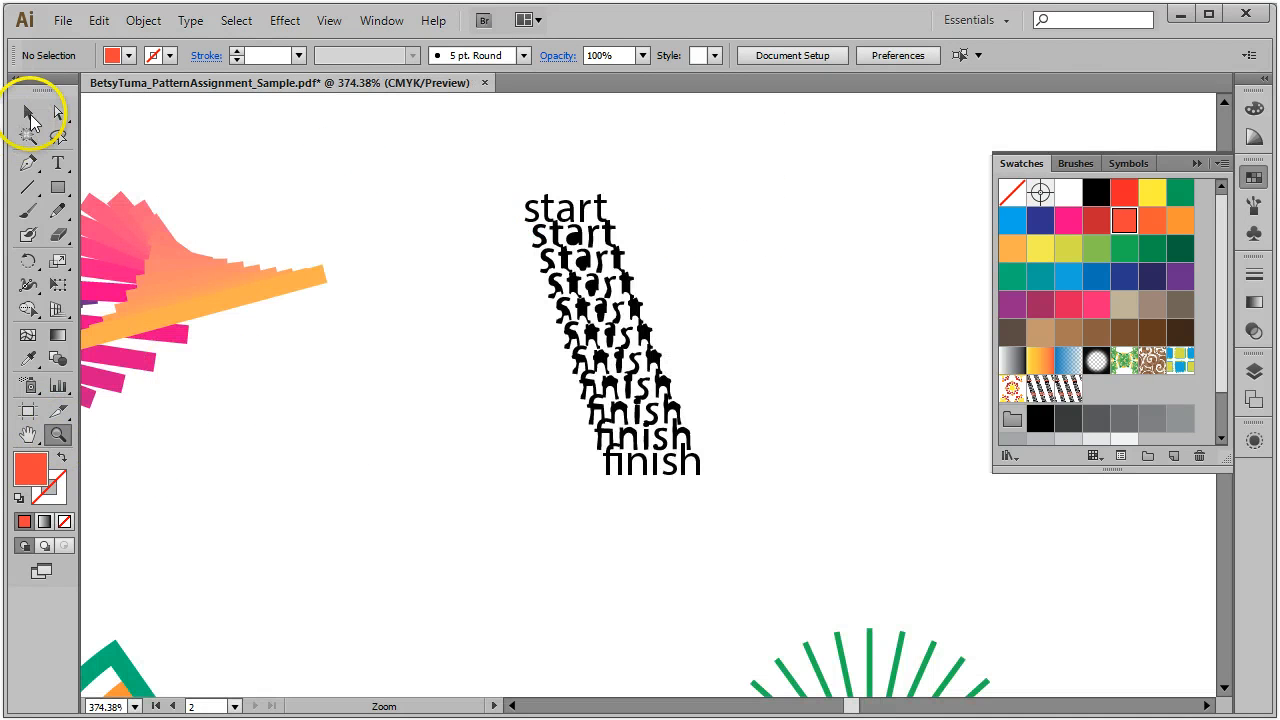
click(57, 114)
click(655, 468)
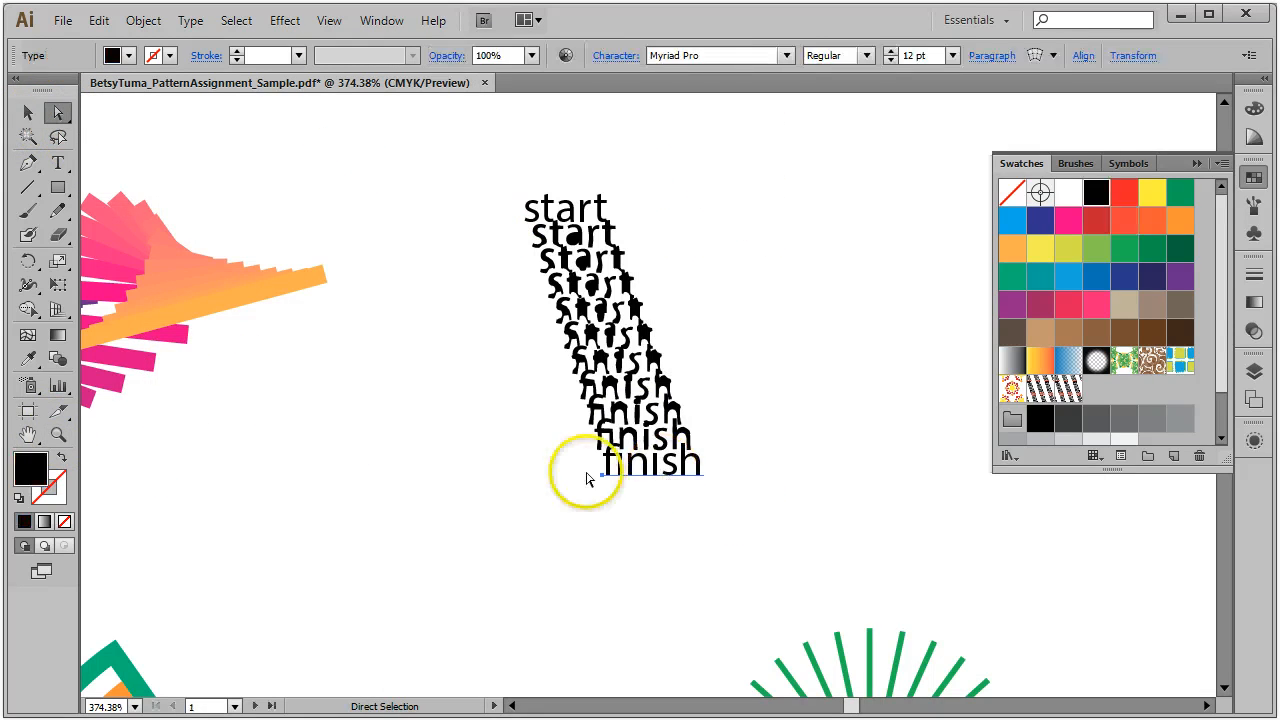
click(129, 55)
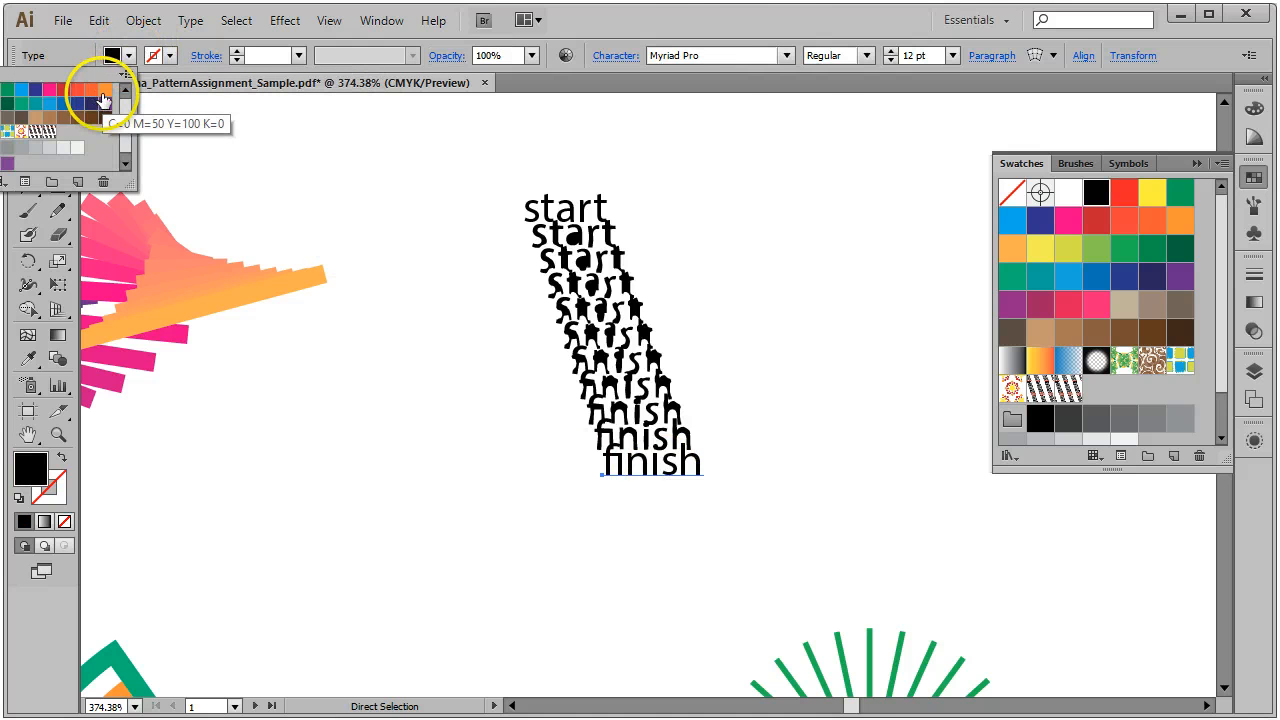
click(103, 99)
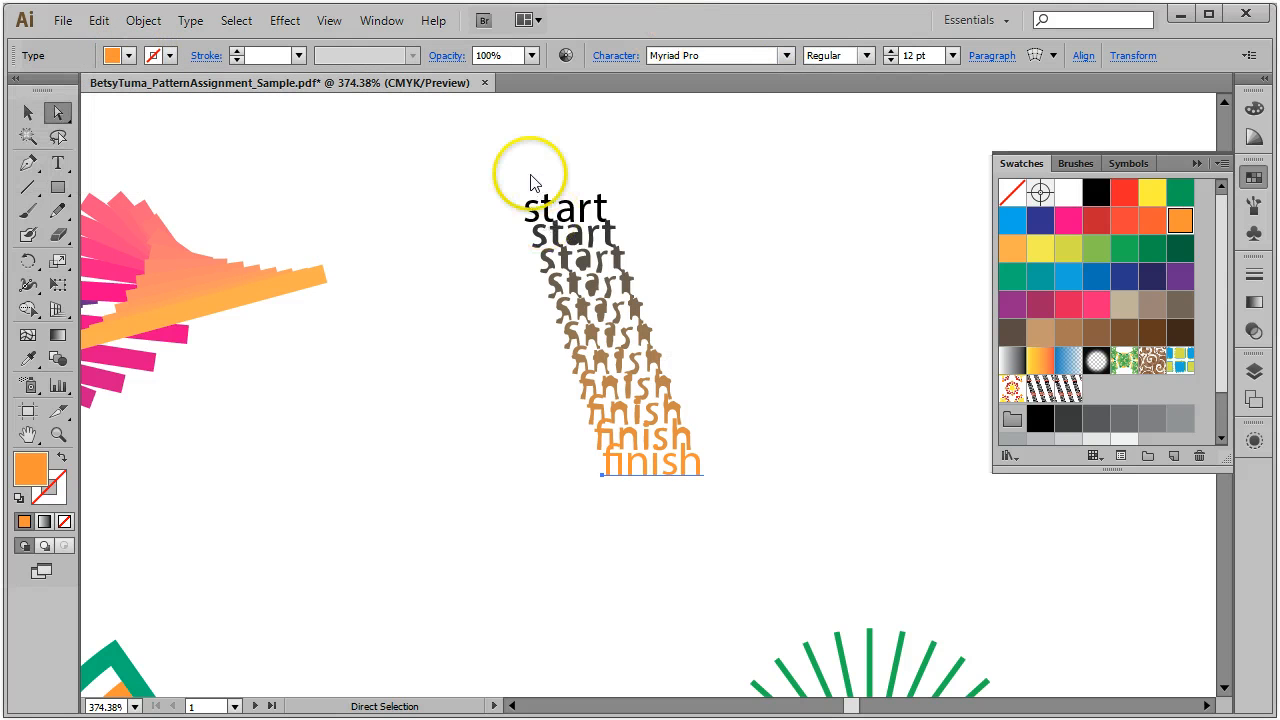
click(675, 492)
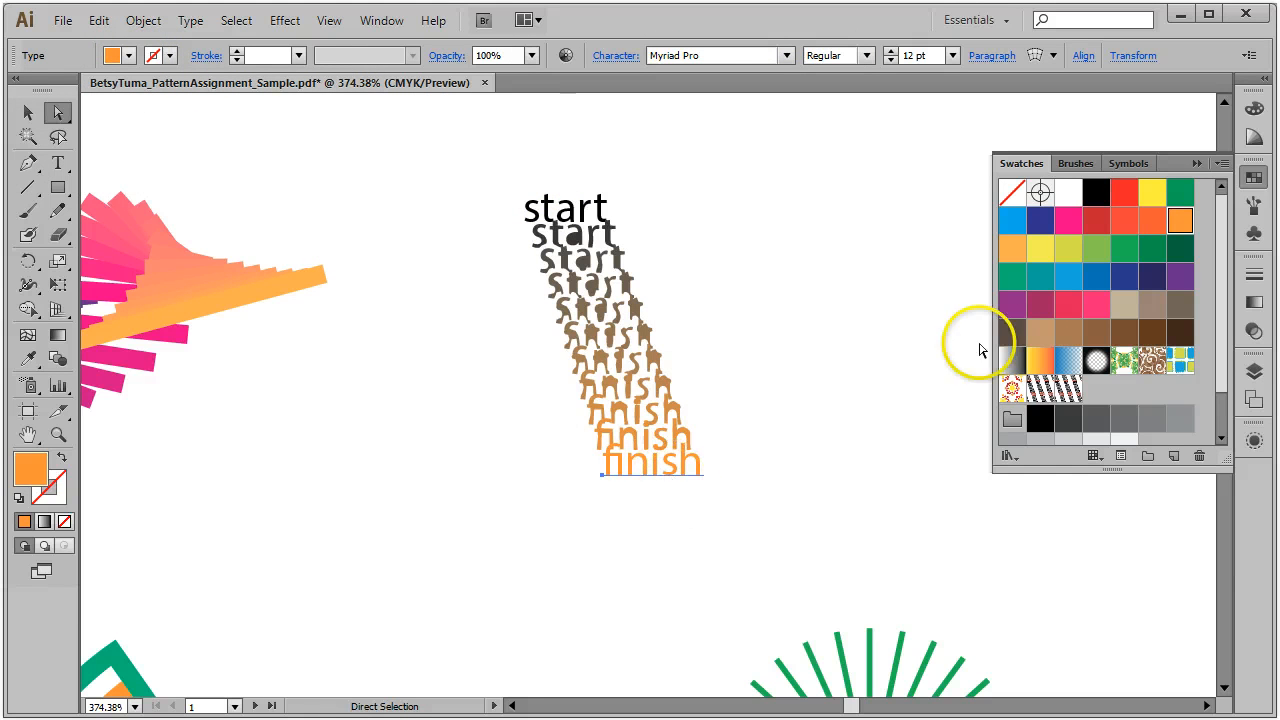
Step: Reopen the start/finish pattern, select its tile artwork, and finish editing it as New Pattern 3
double_click(1068, 388)
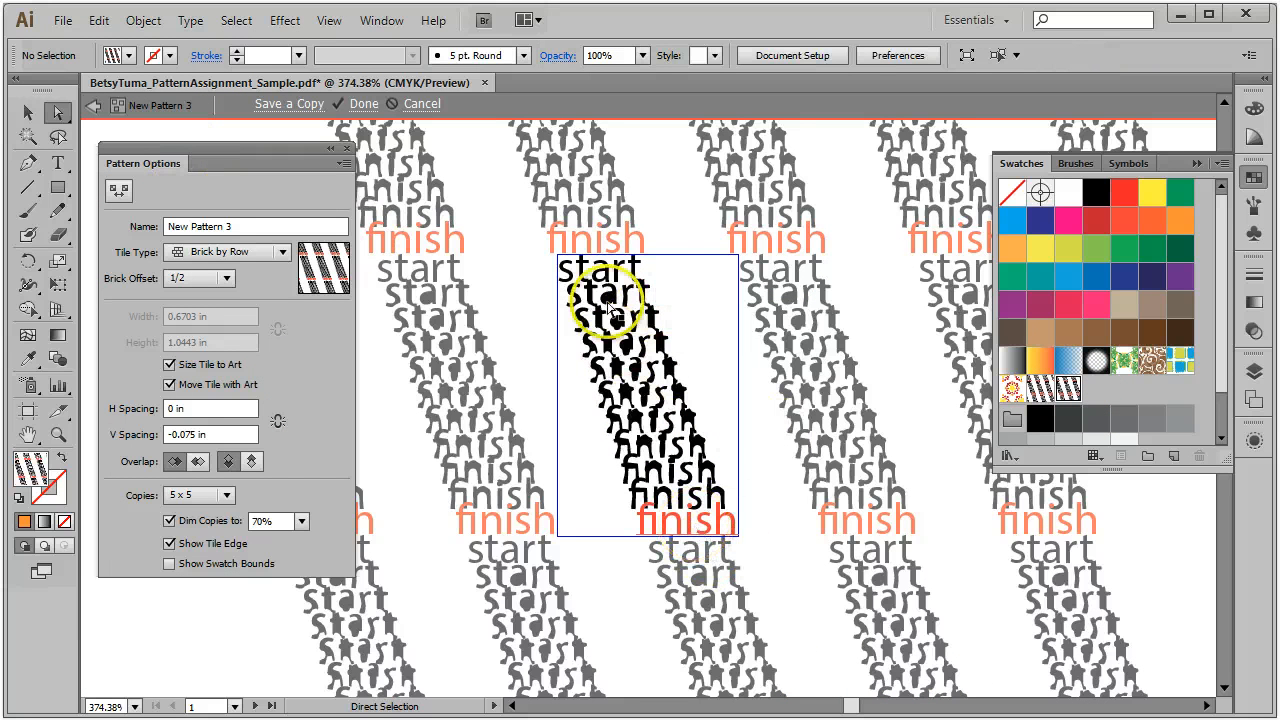
click(415, 105)
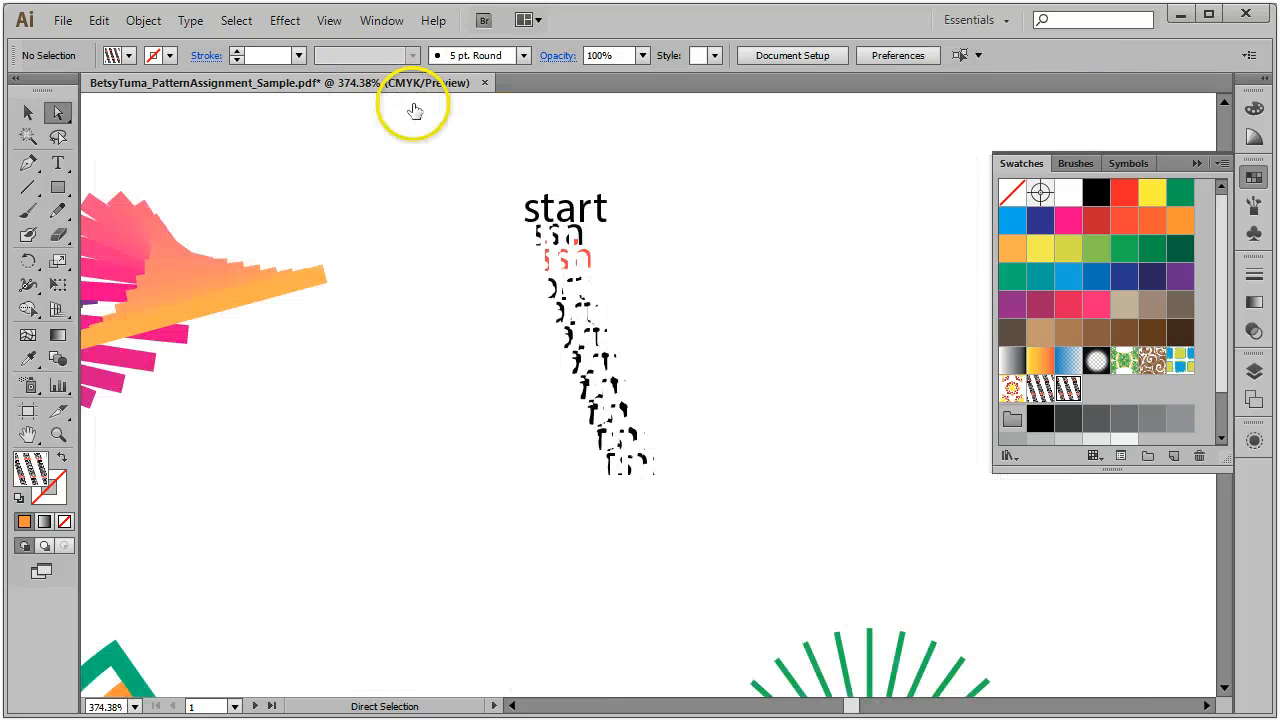
double_click(1067, 386)
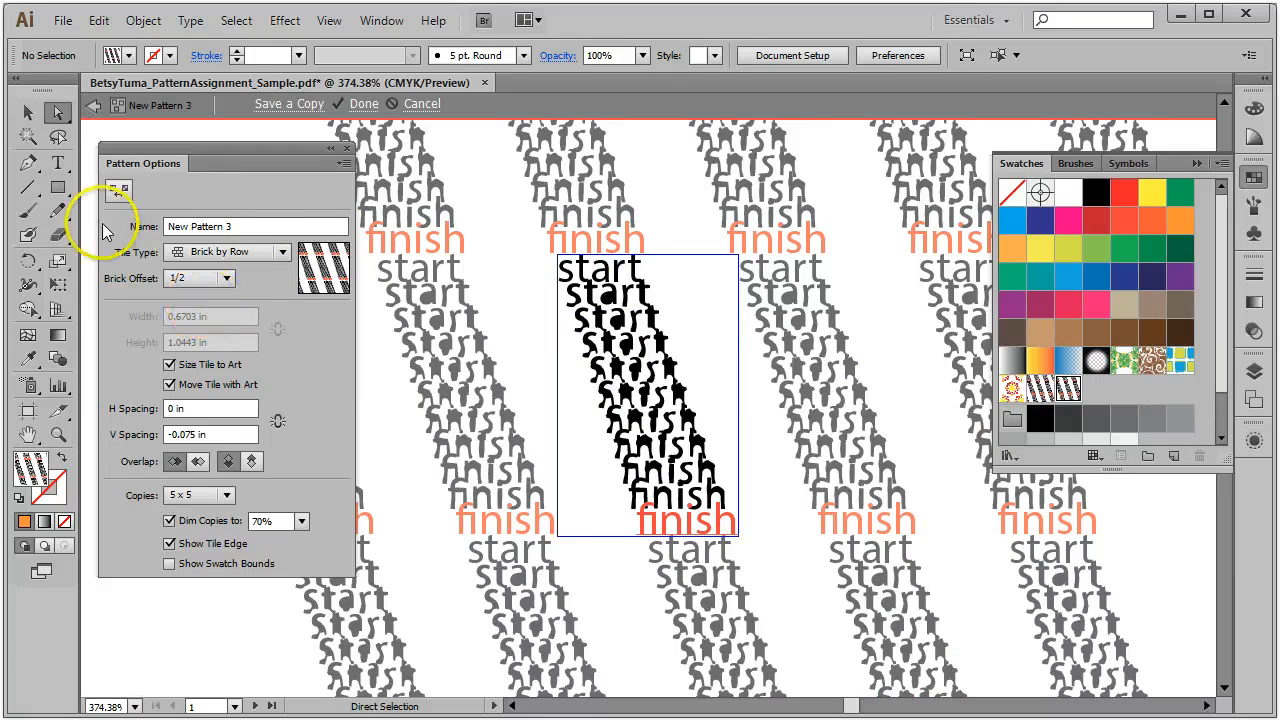
click(25, 113)
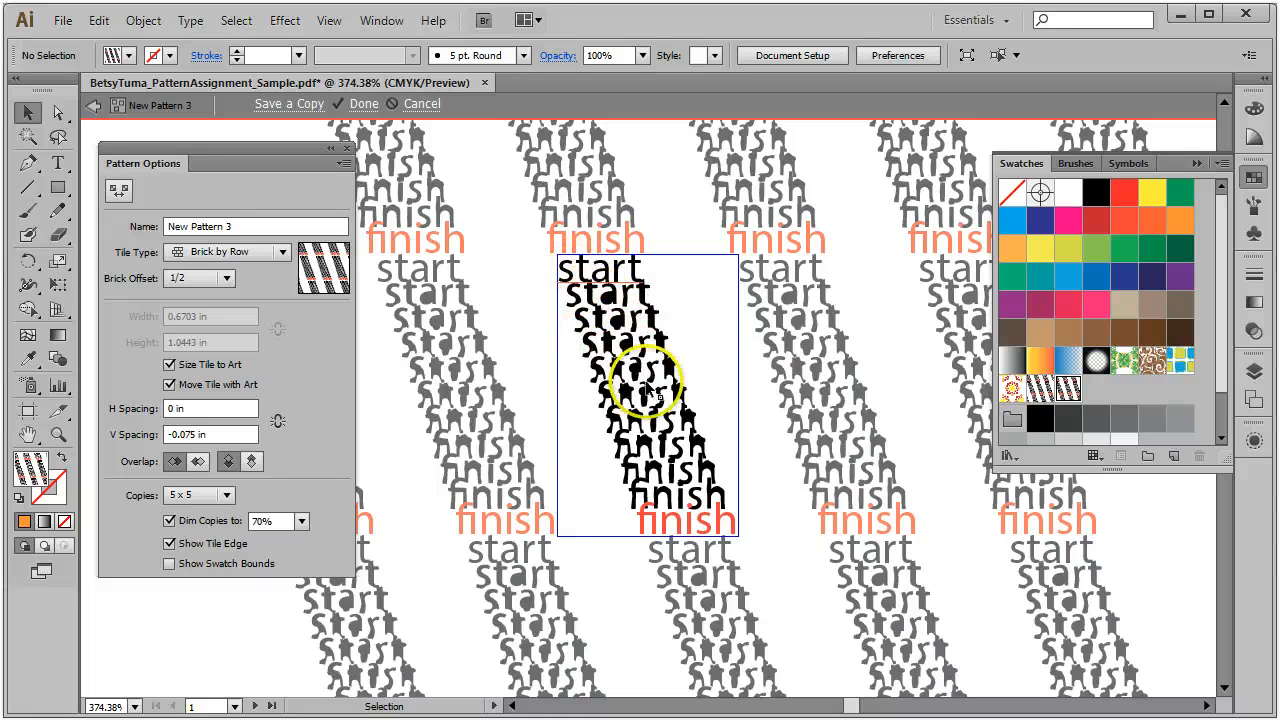
click(684, 495)
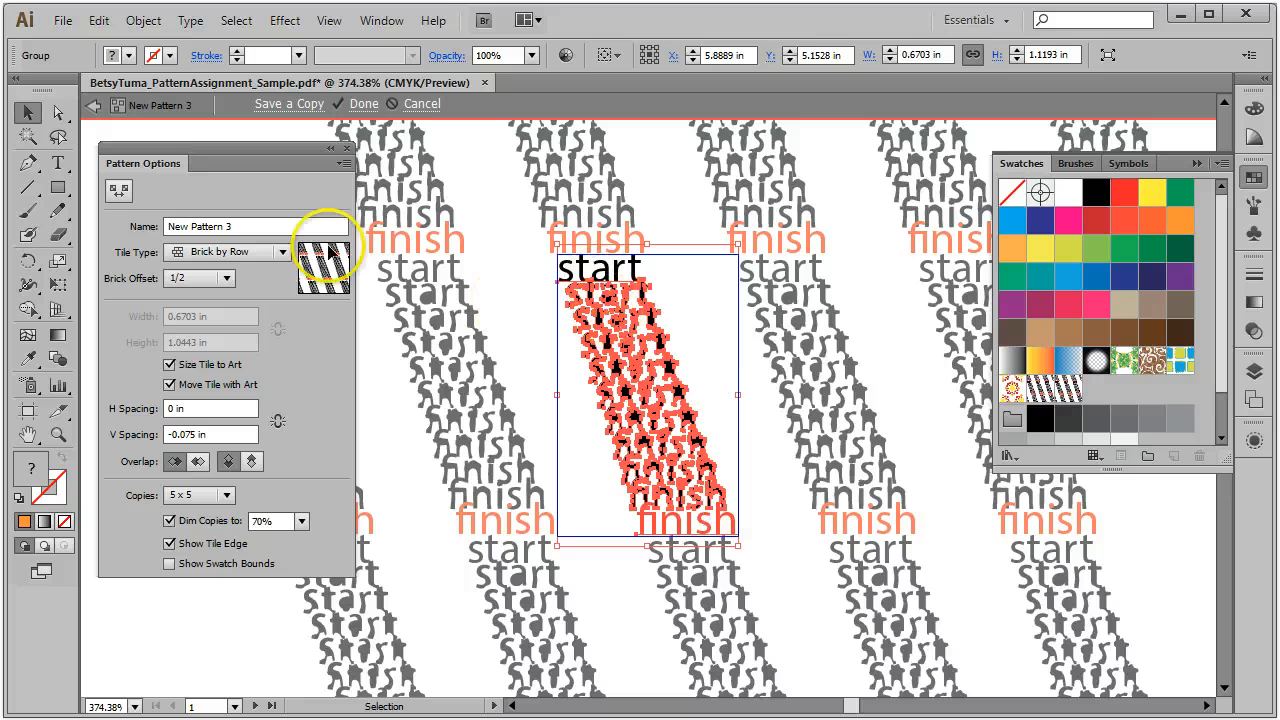
click(356, 106)
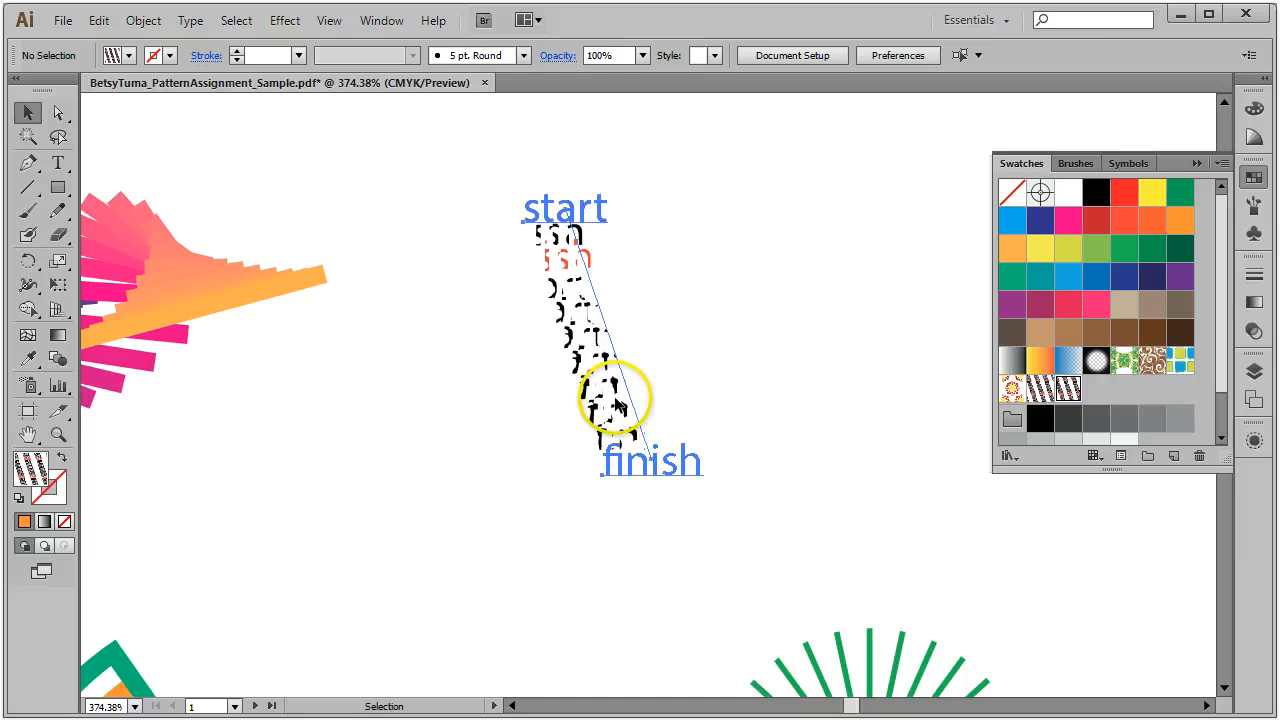
Step: Undo both swatch fills on the start/finish blend, then fit both artboards in the window
click(620, 405)
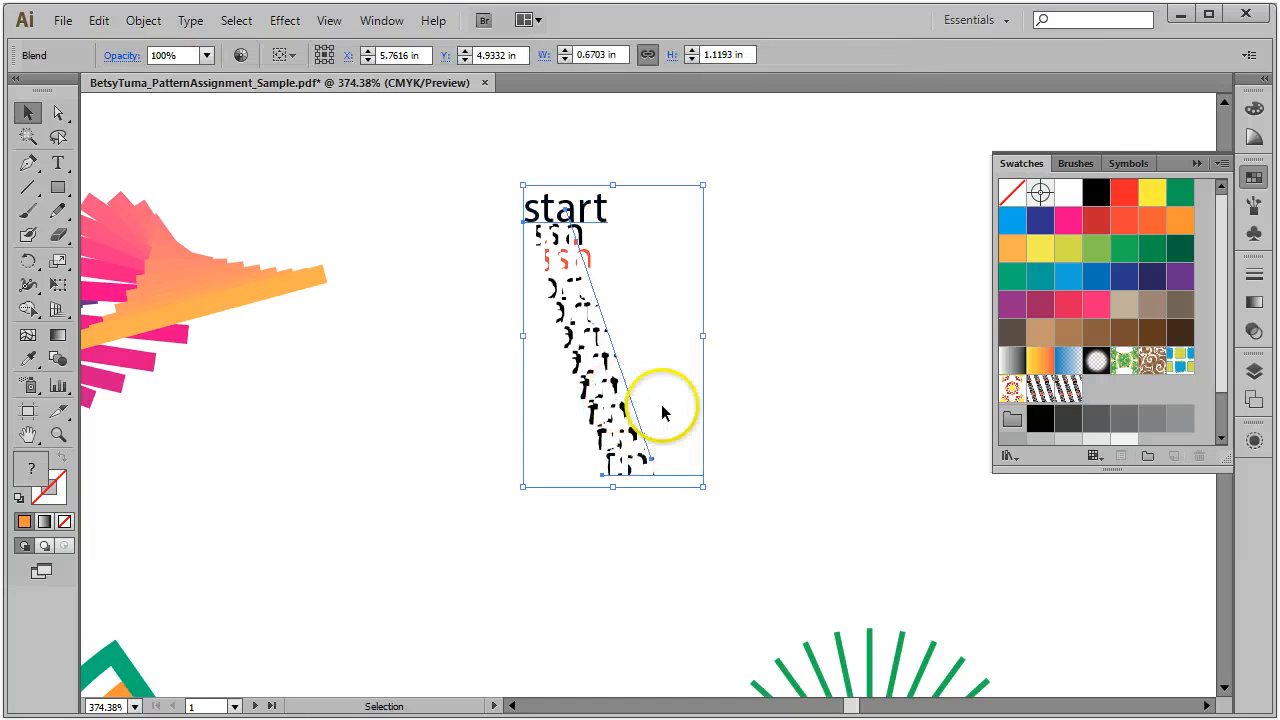
click(99, 20)
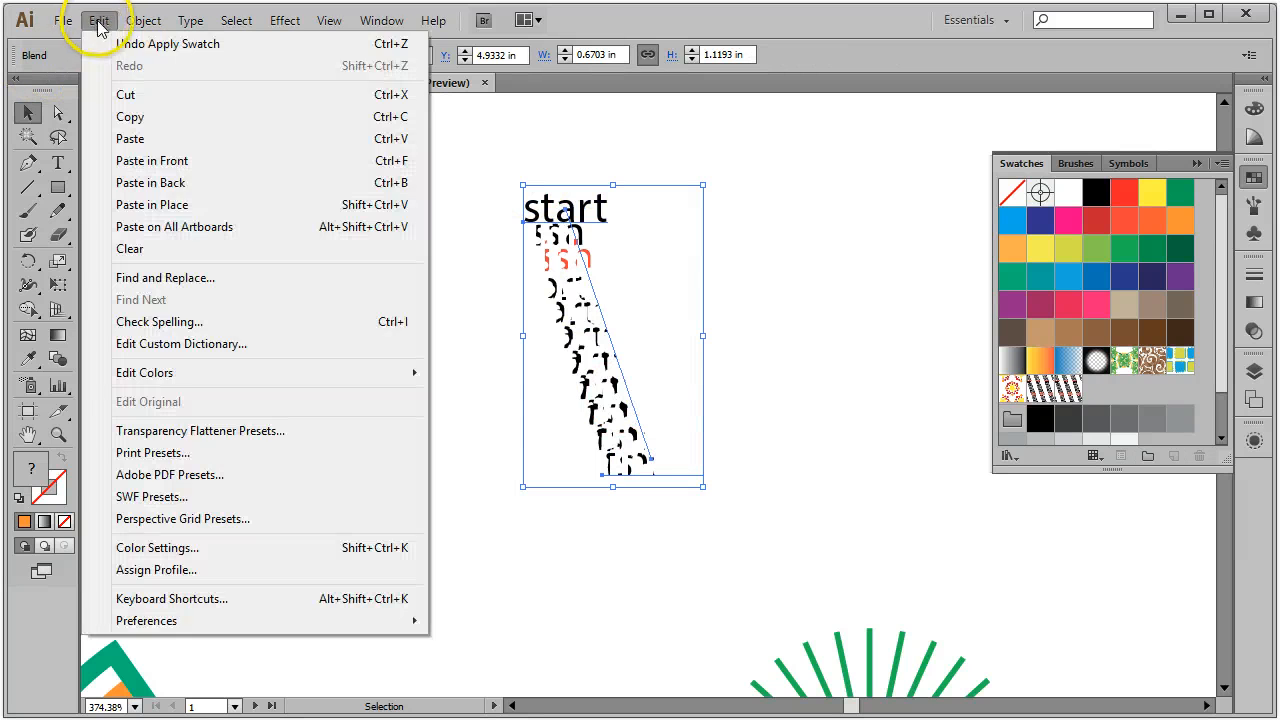
click(205, 44)
click(752, 220)
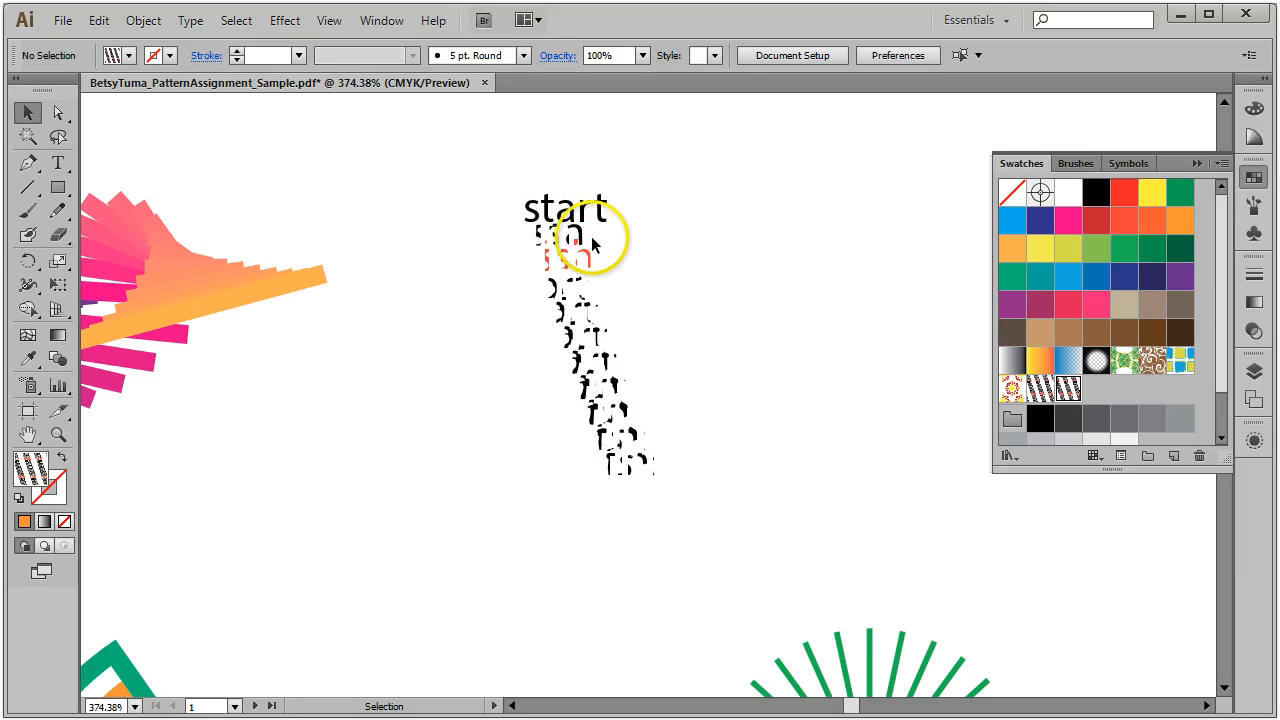
click(550, 228)
click(113, 22)
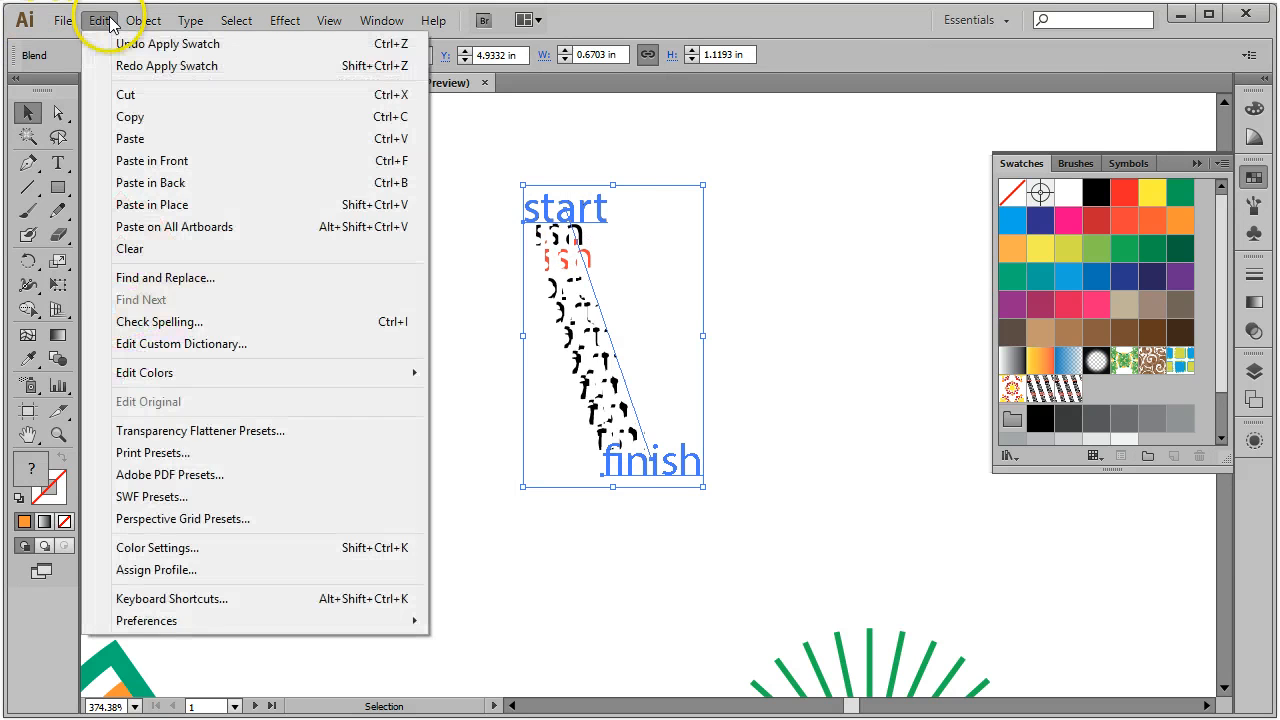
click(103, 44)
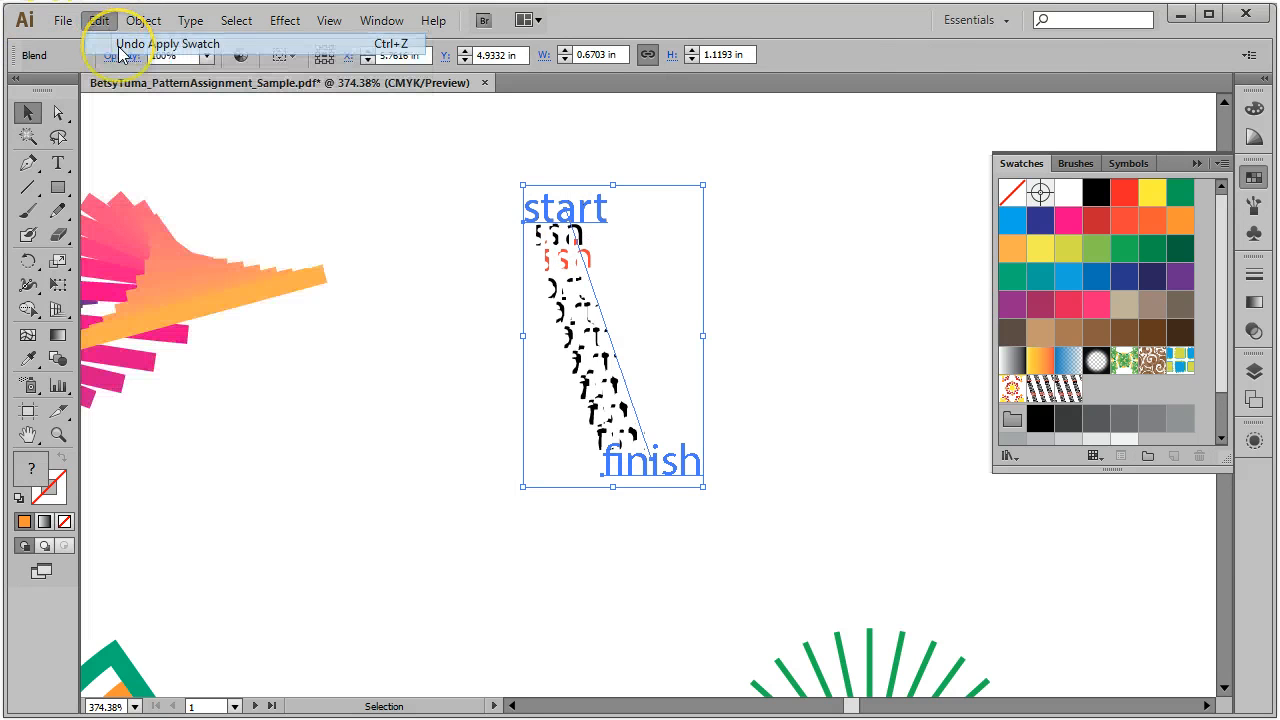
click(745, 287)
click(329, 20)
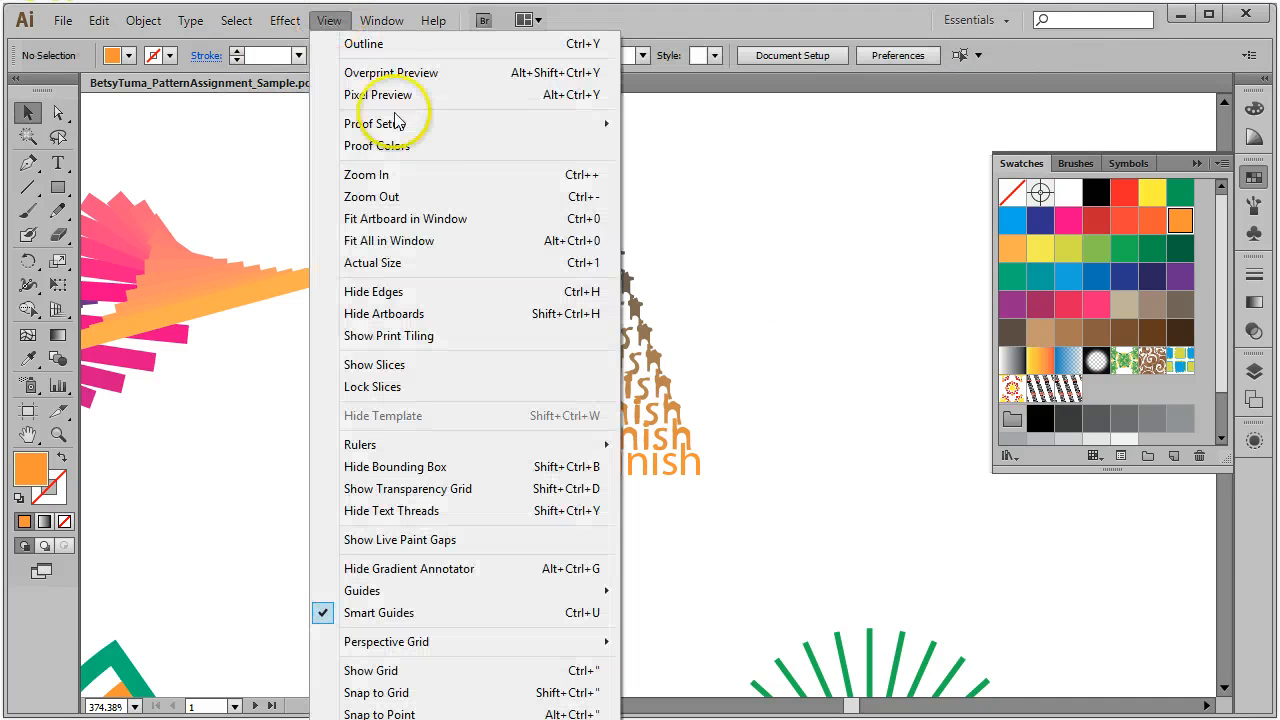
click(408, 245)
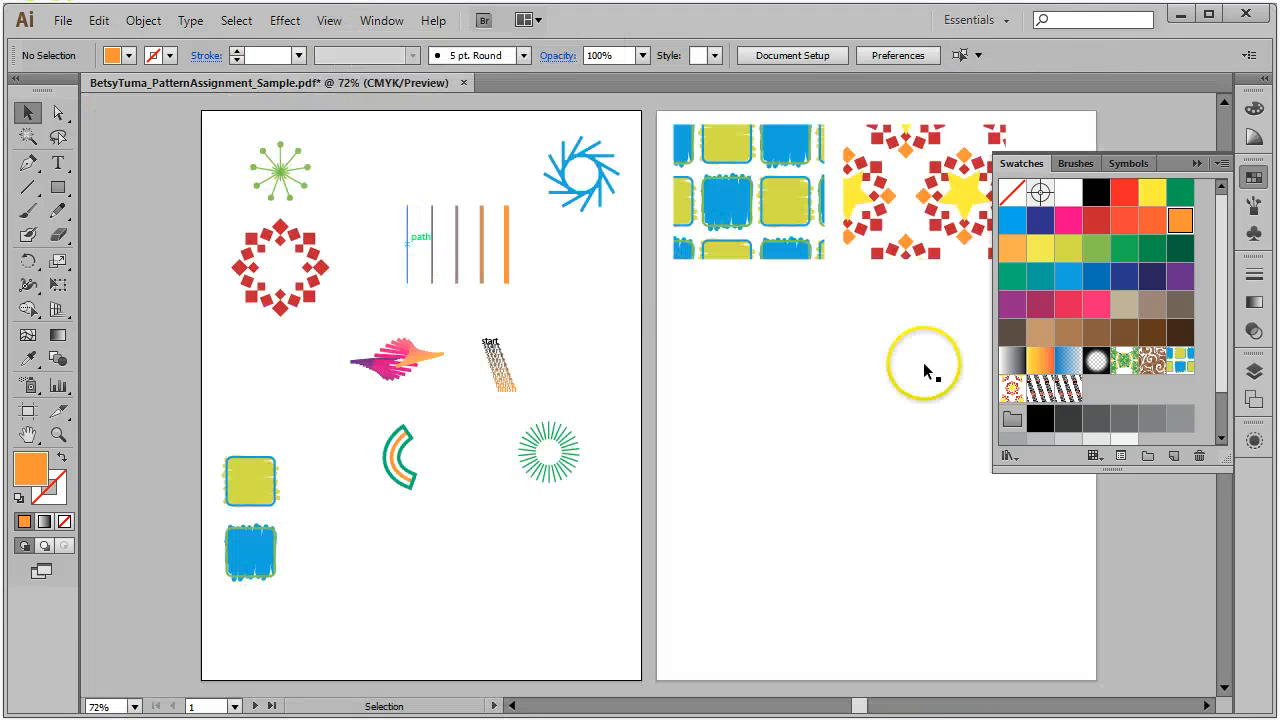
Step: Draw a rectangle below the right-artboard tiles and fill it with the diagonal start/finish pattern
click(57, 187)
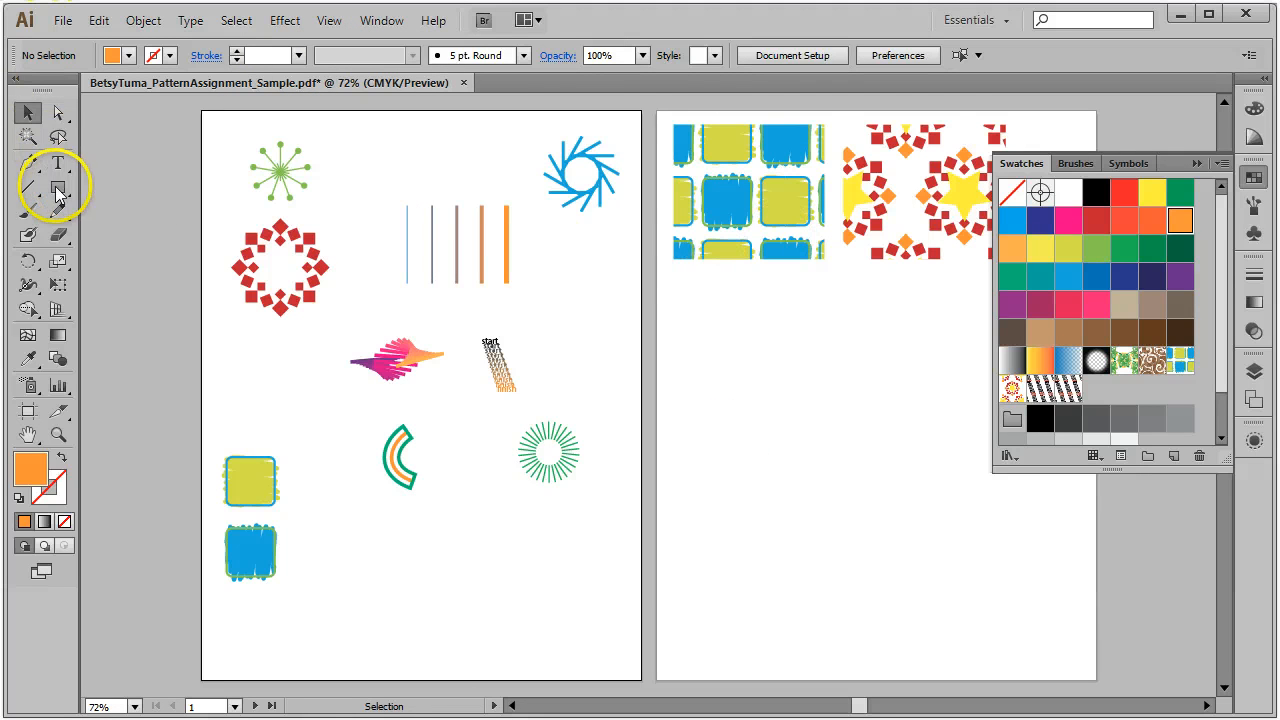
drag(678, 272, 837, 432)
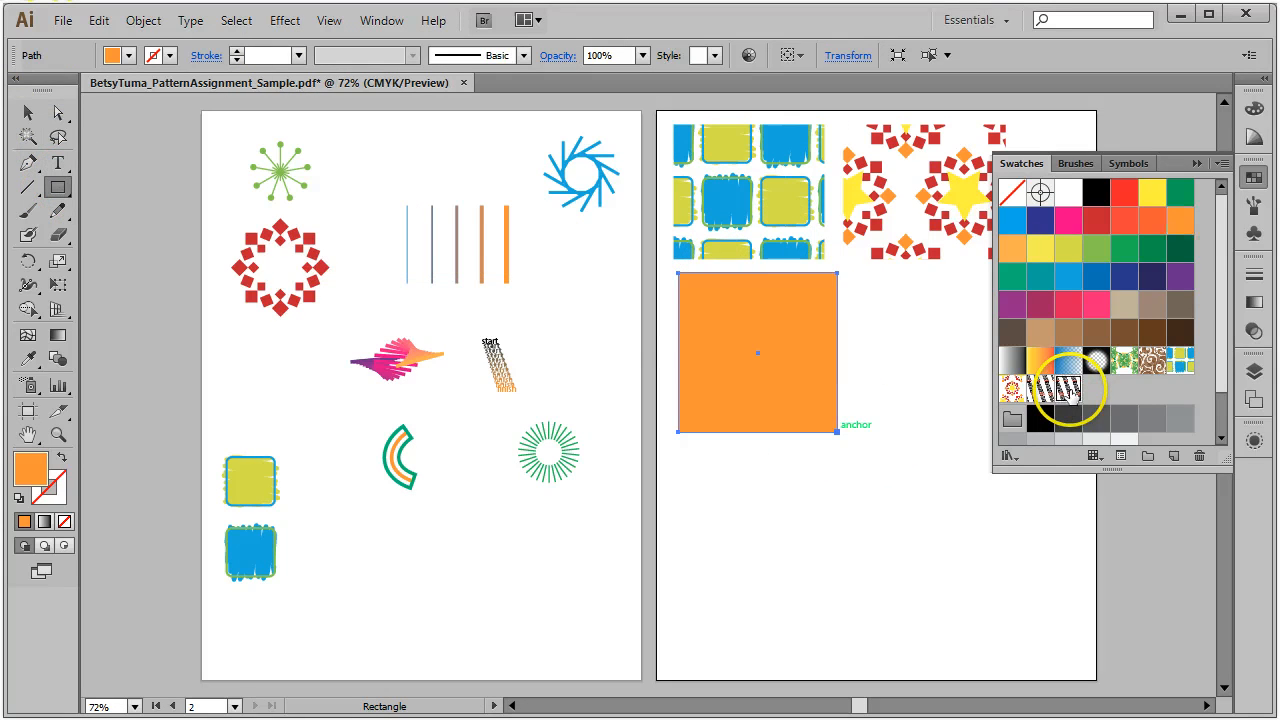
click(1068, 388)
click(28, 112)
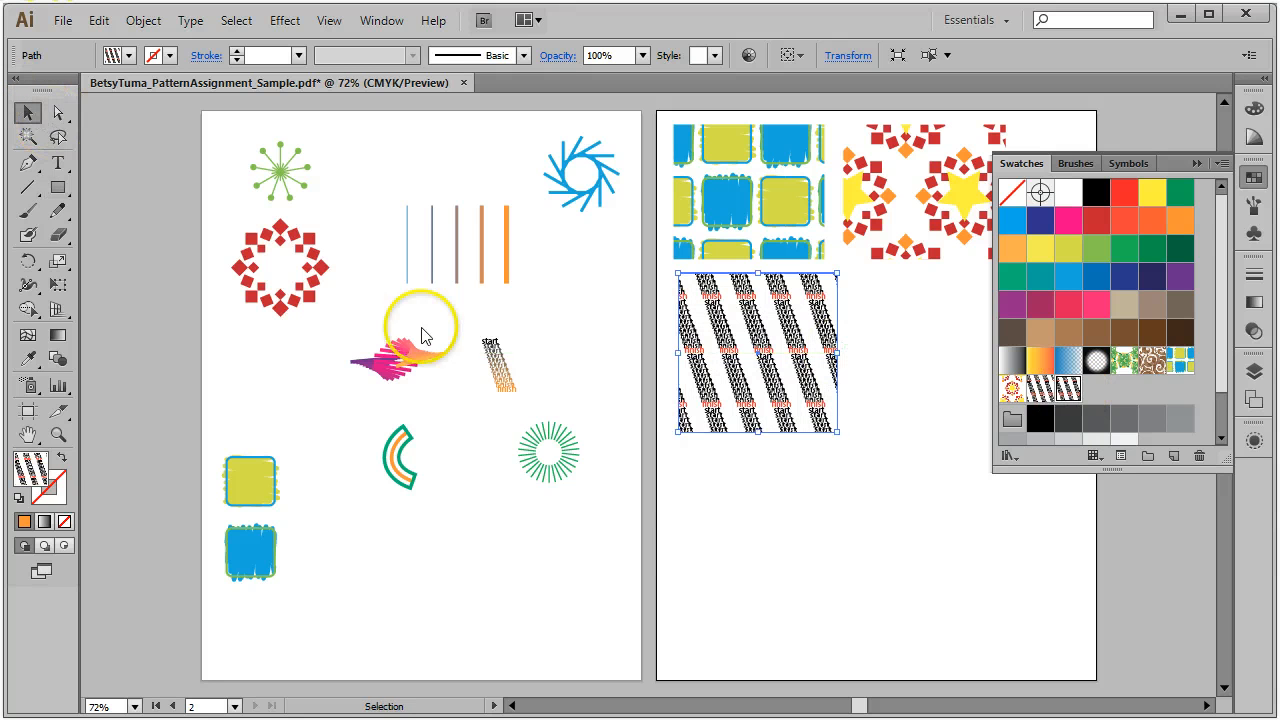
click(797, 560)
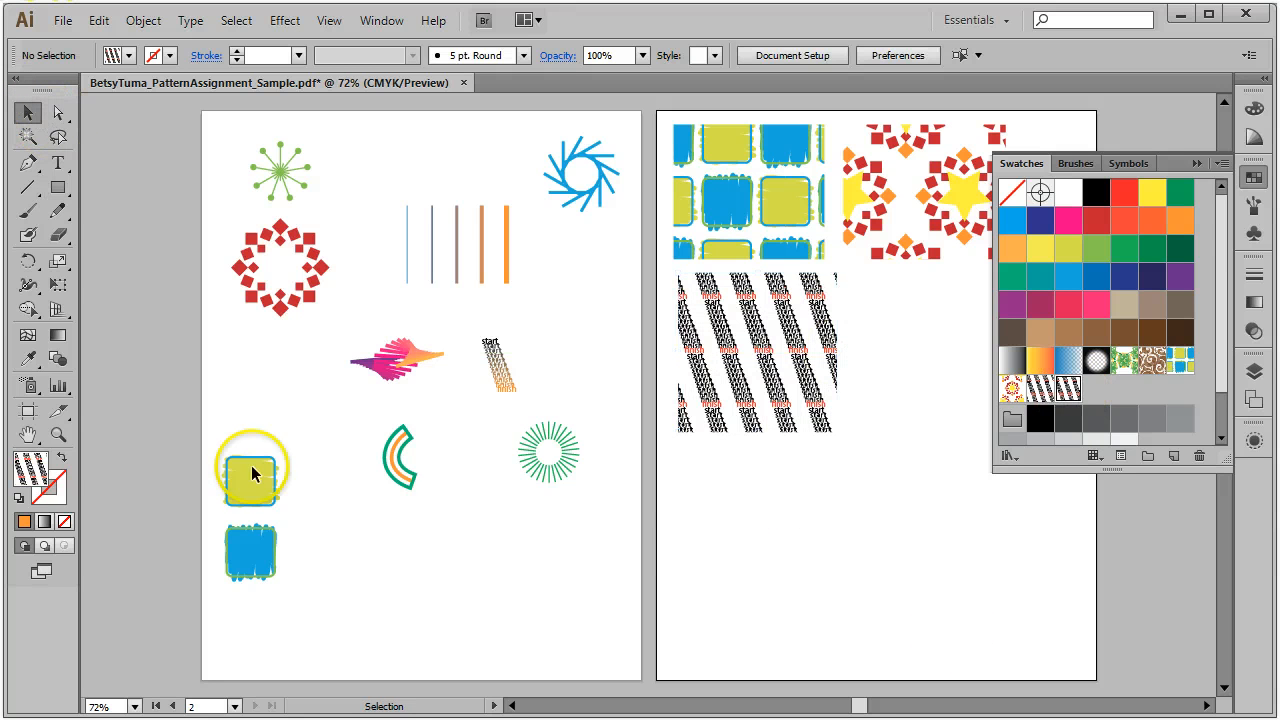
click(391, 468)
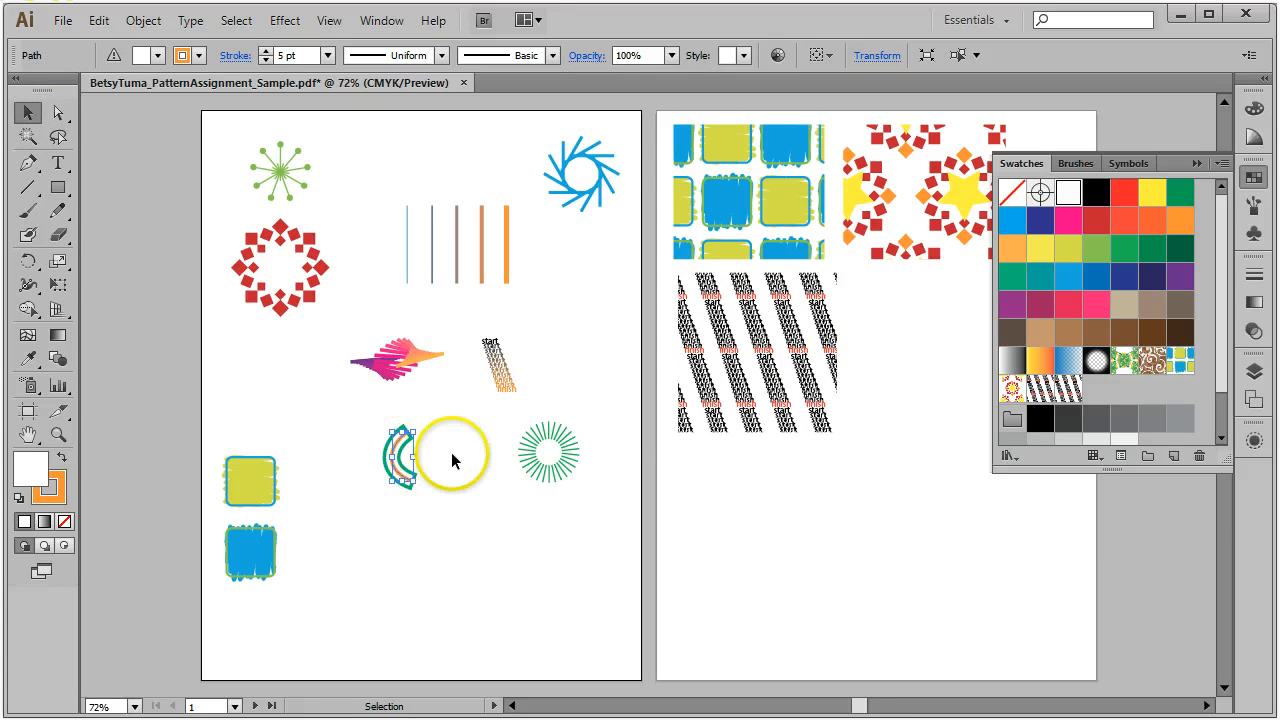
Step: Move the small arc beside the larger arc and remove its fill
drag(343, 417, 425, 495)
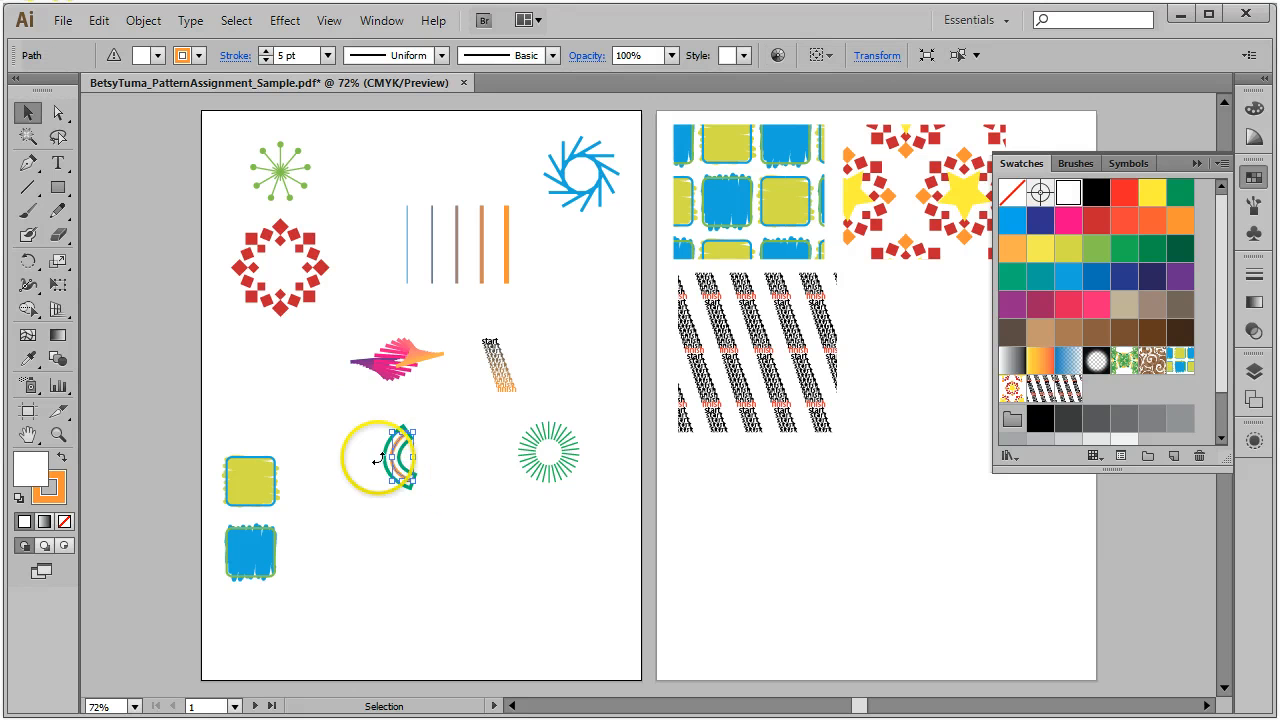
drag(374, 457, 422, 556)
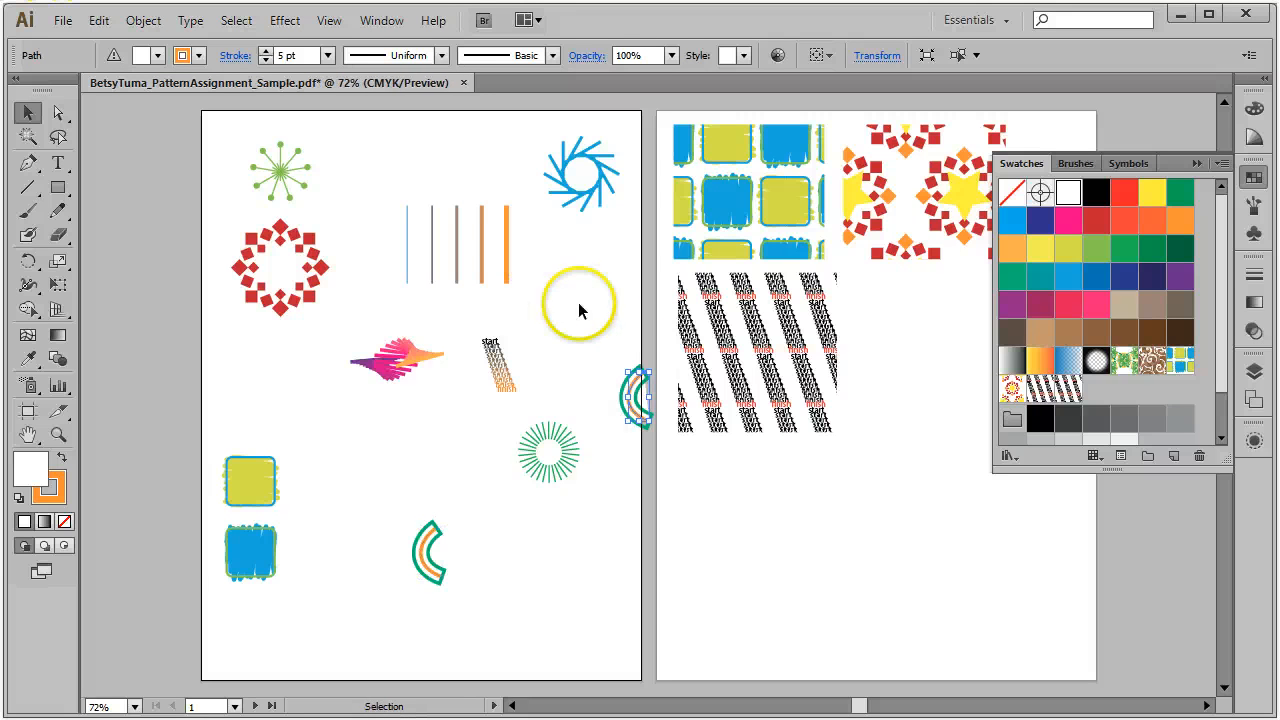
drag(637, 408, 632, 528)
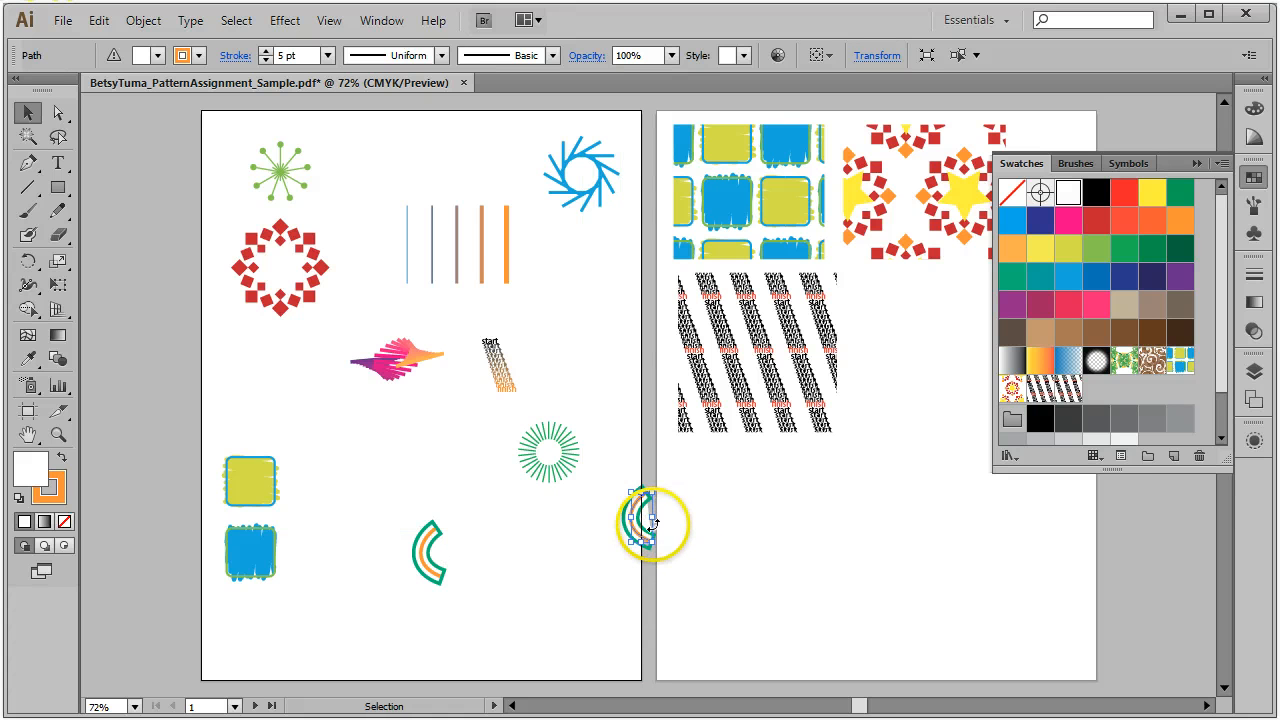
drag(648, 538, 496, 566)
click(157, 55)
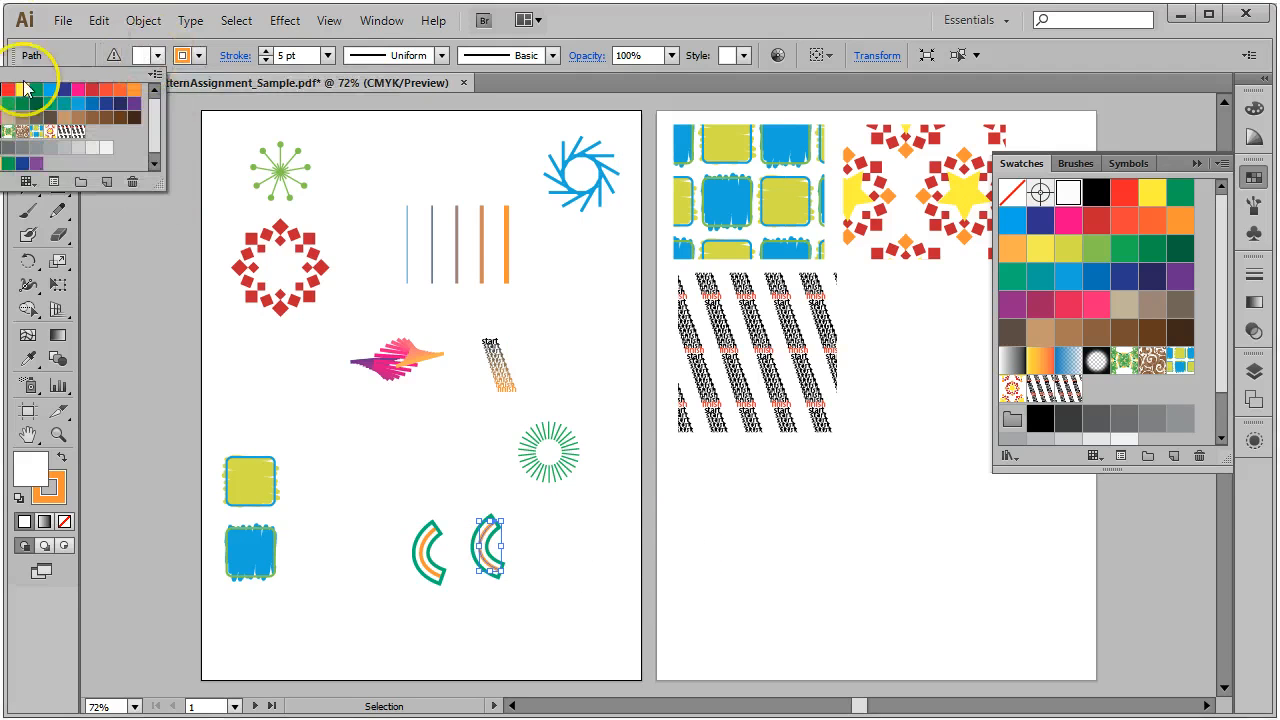
click(29, 88)
click(552, 538)
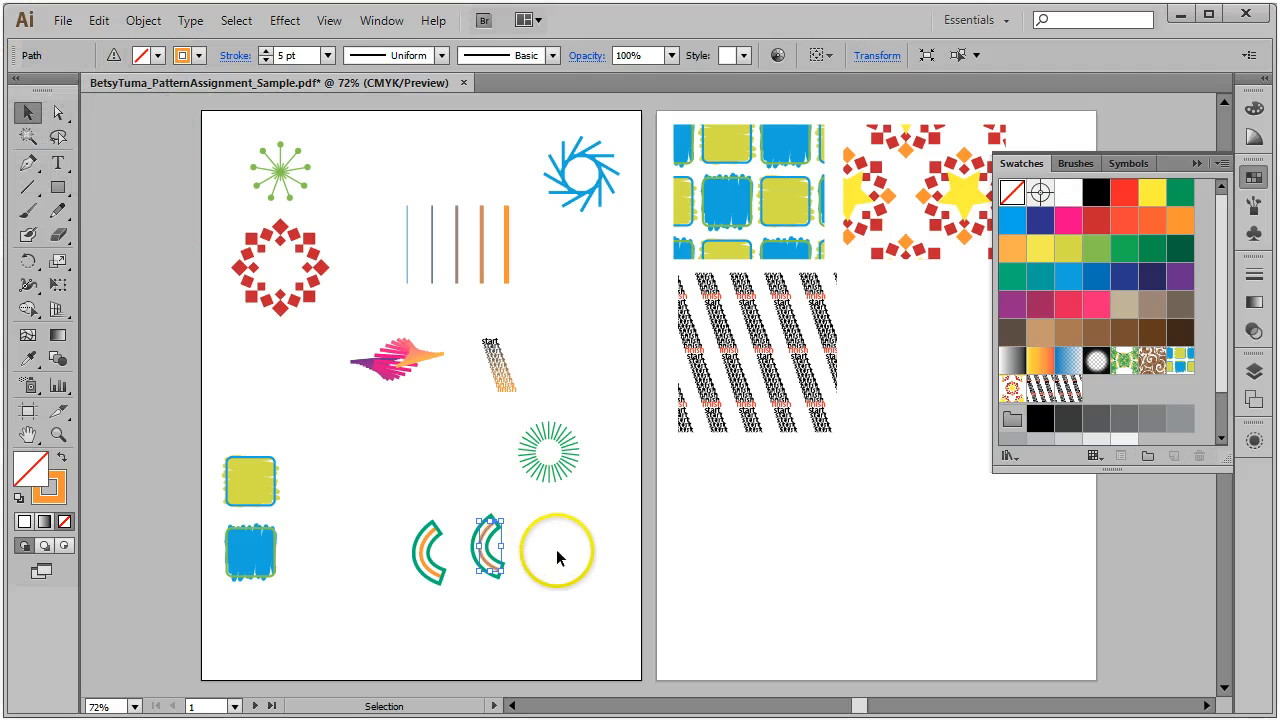
Step: Rotate the right-hand arc 180° and place it under the other arc to form an S
click(487, 568)
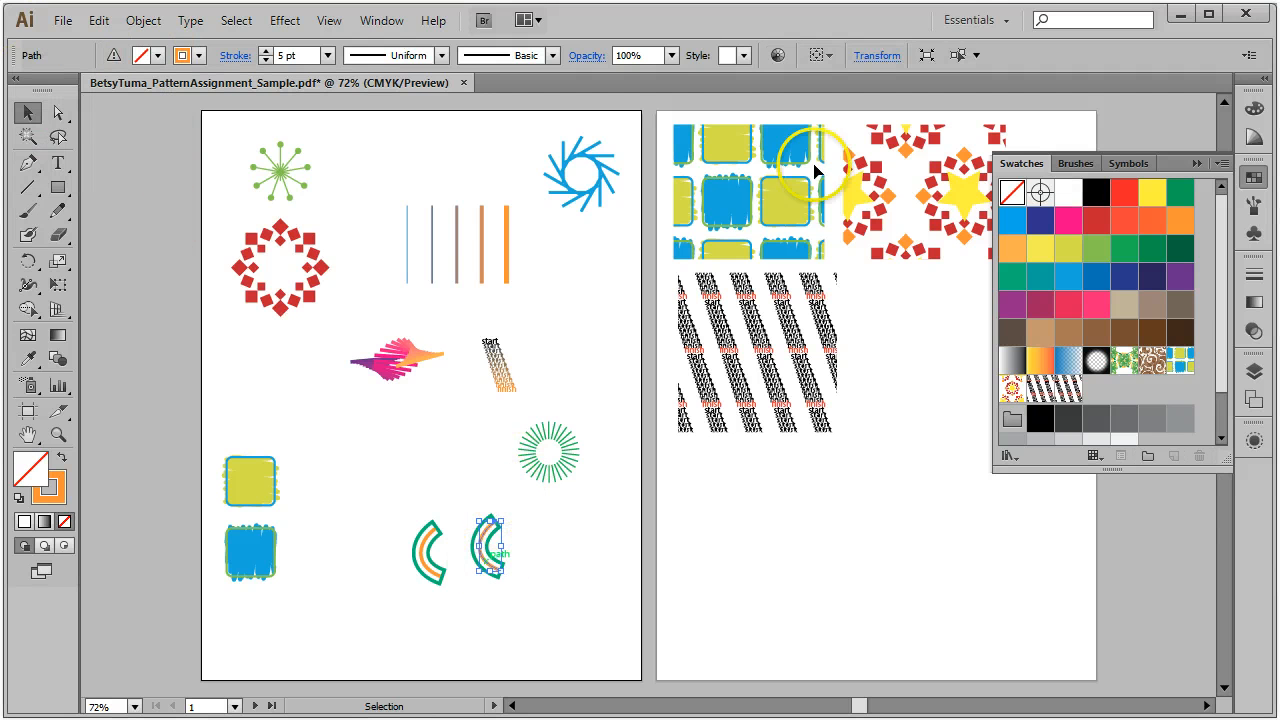
click(877, 56)
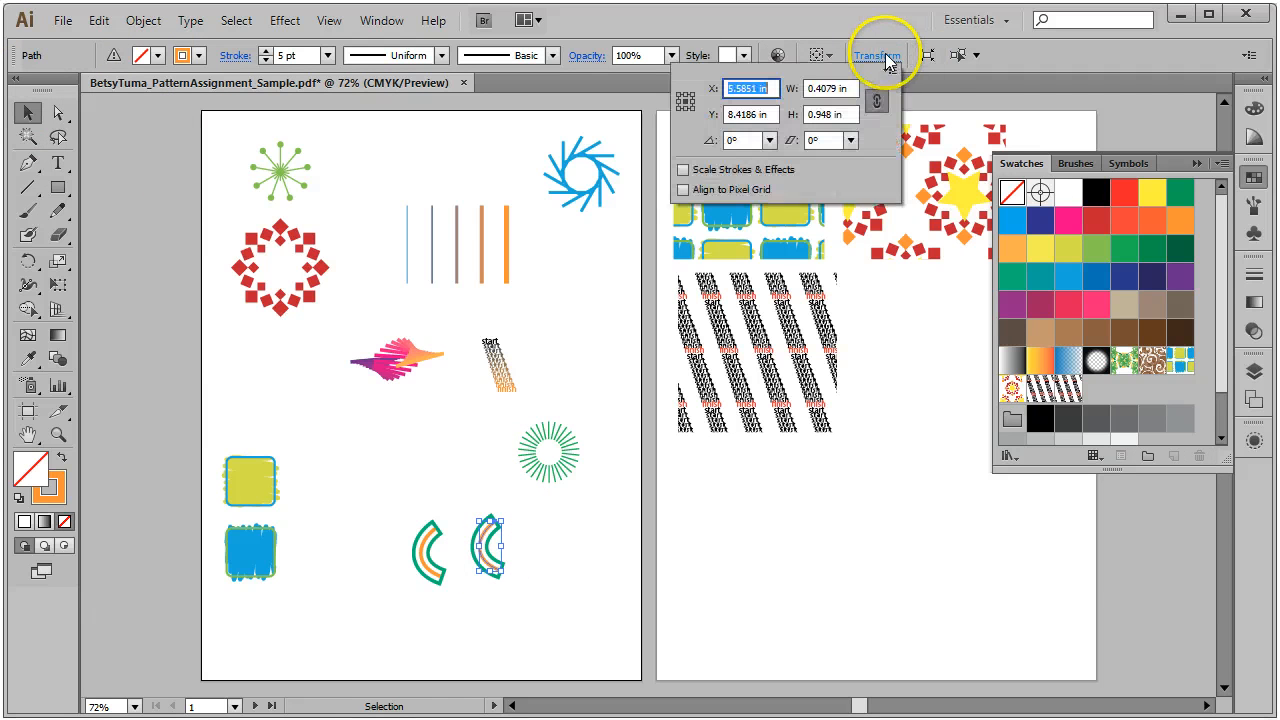
click(745, 140)
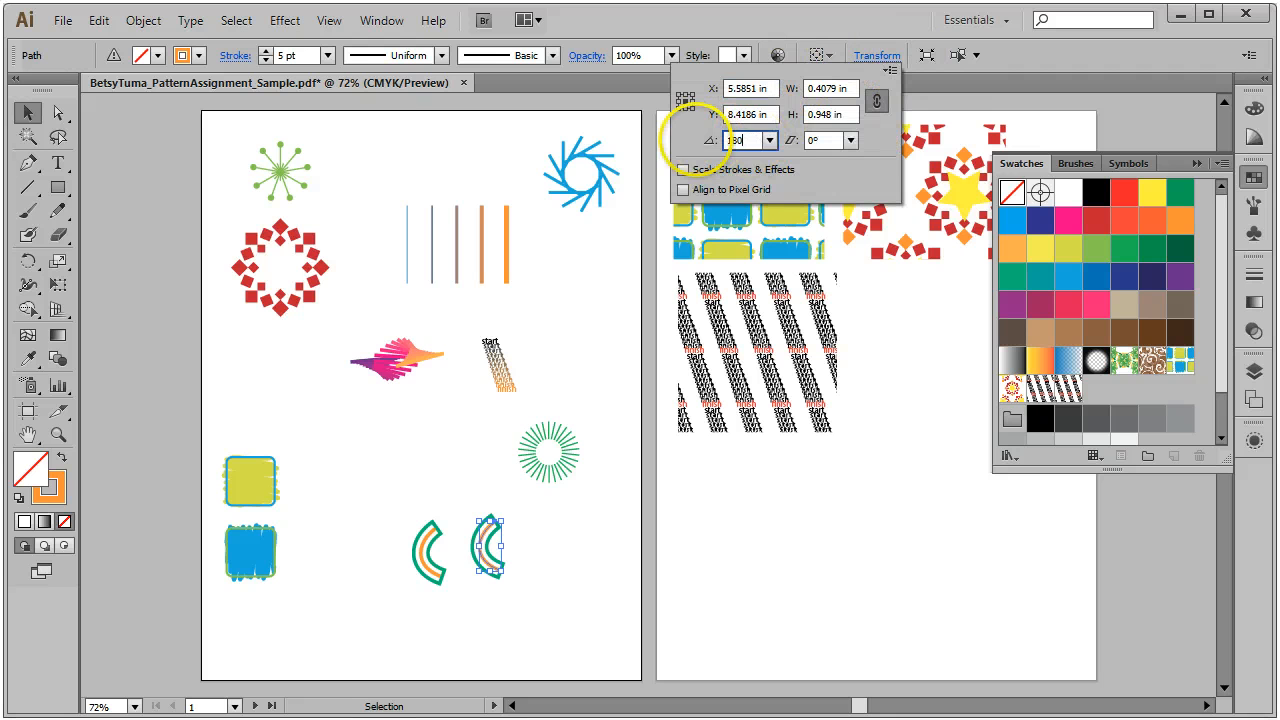
key(Return)
click(507, 553)
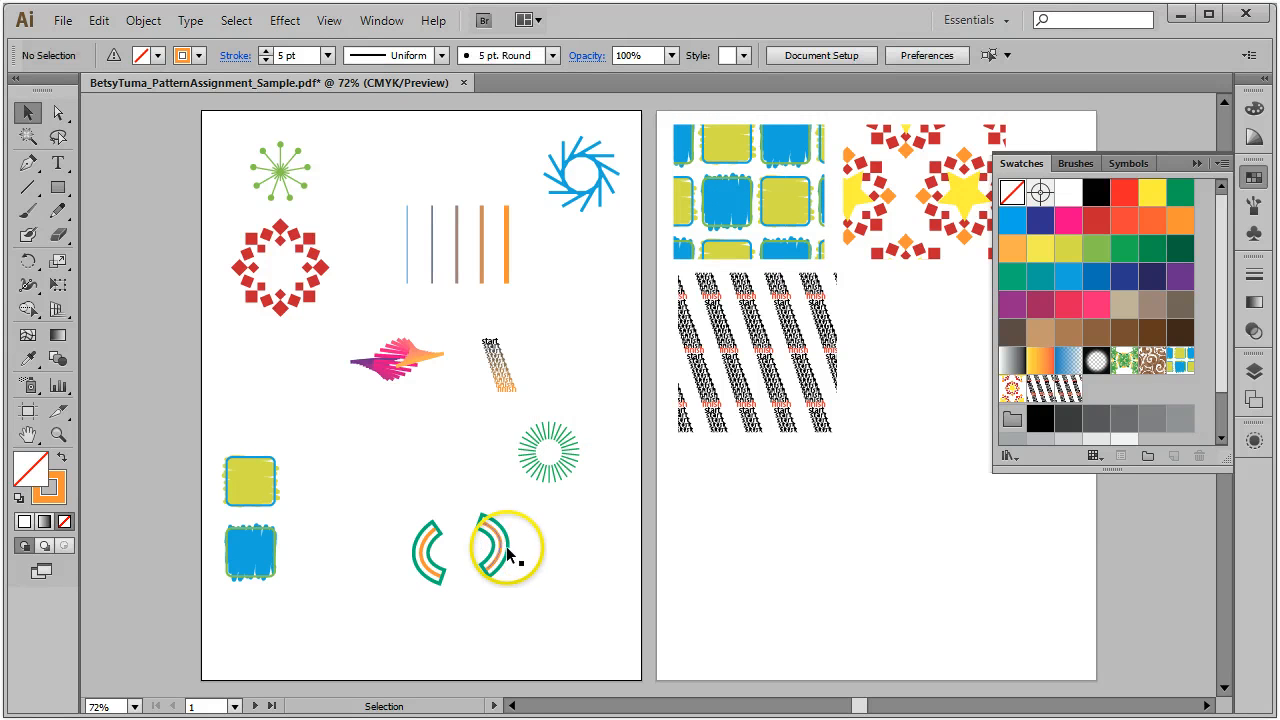
drag(507, 553, 466, 605)
drag(392, 495, 526, 649)
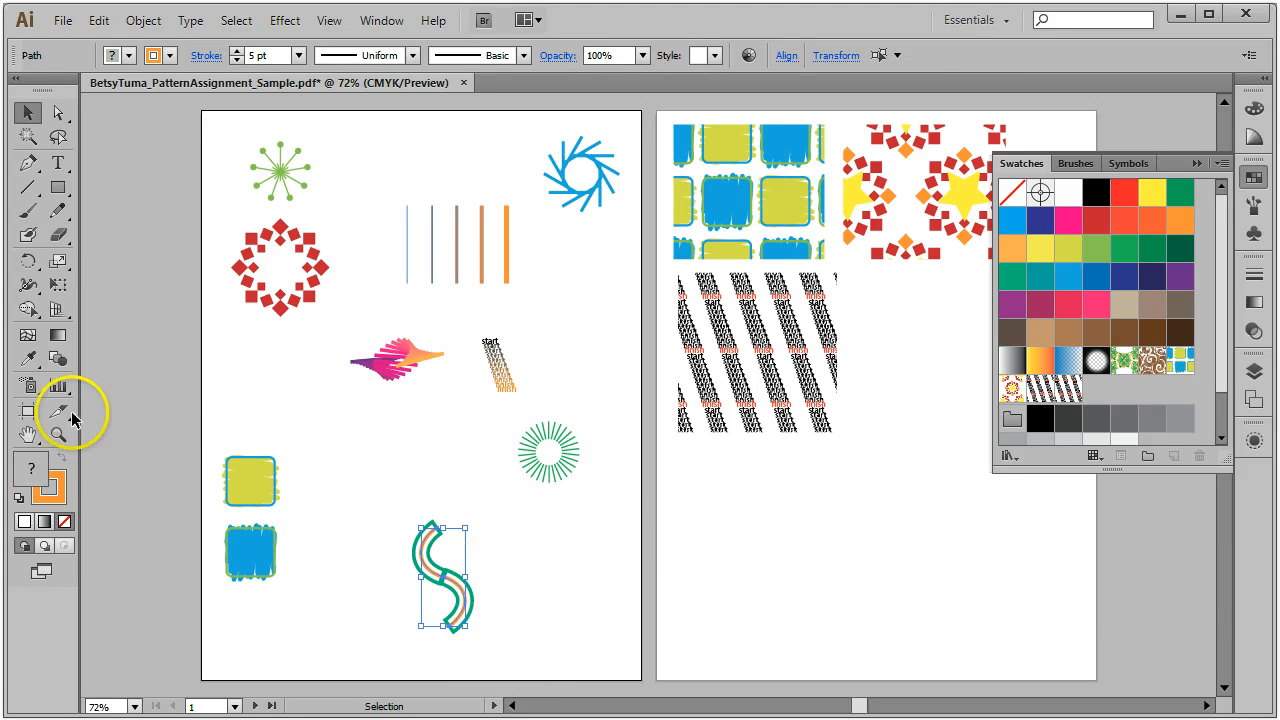
Step: Zoom in on the S and move the lower arc's Offset Path effect onto its orange stroke
click(58, 434)
key(ctrl+shift+a)
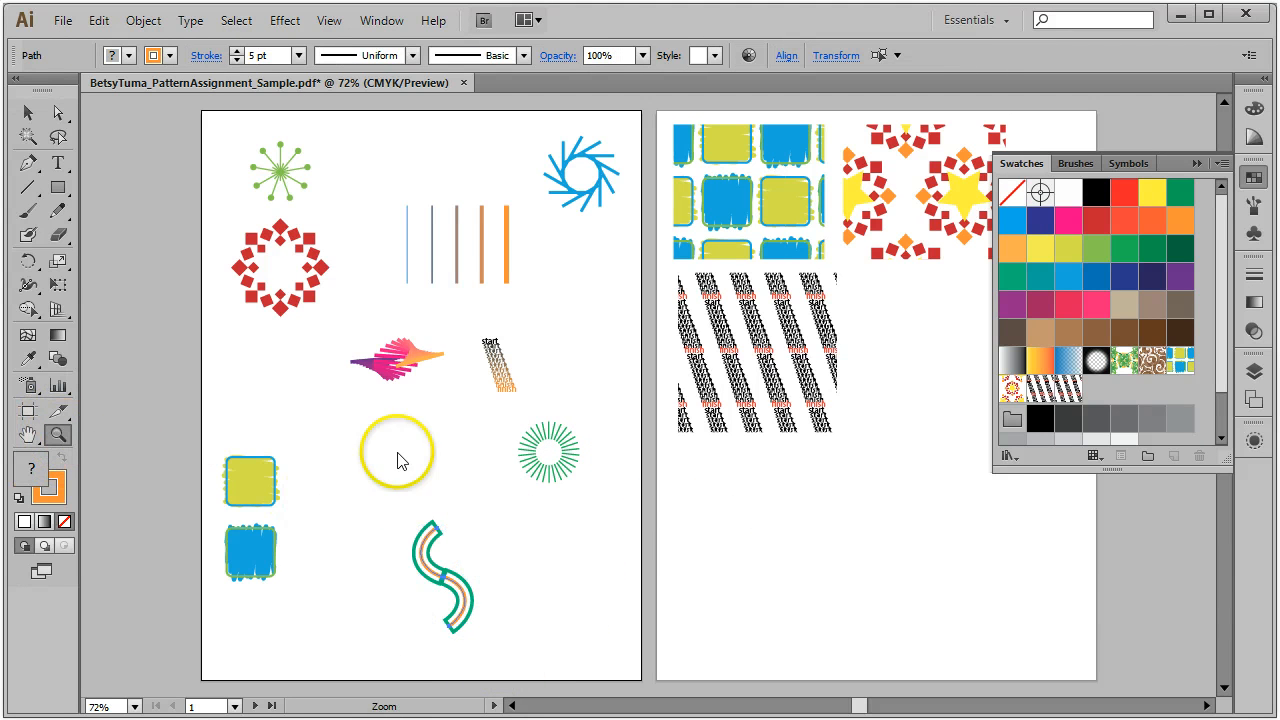
drag(358, 486, 493, 680)
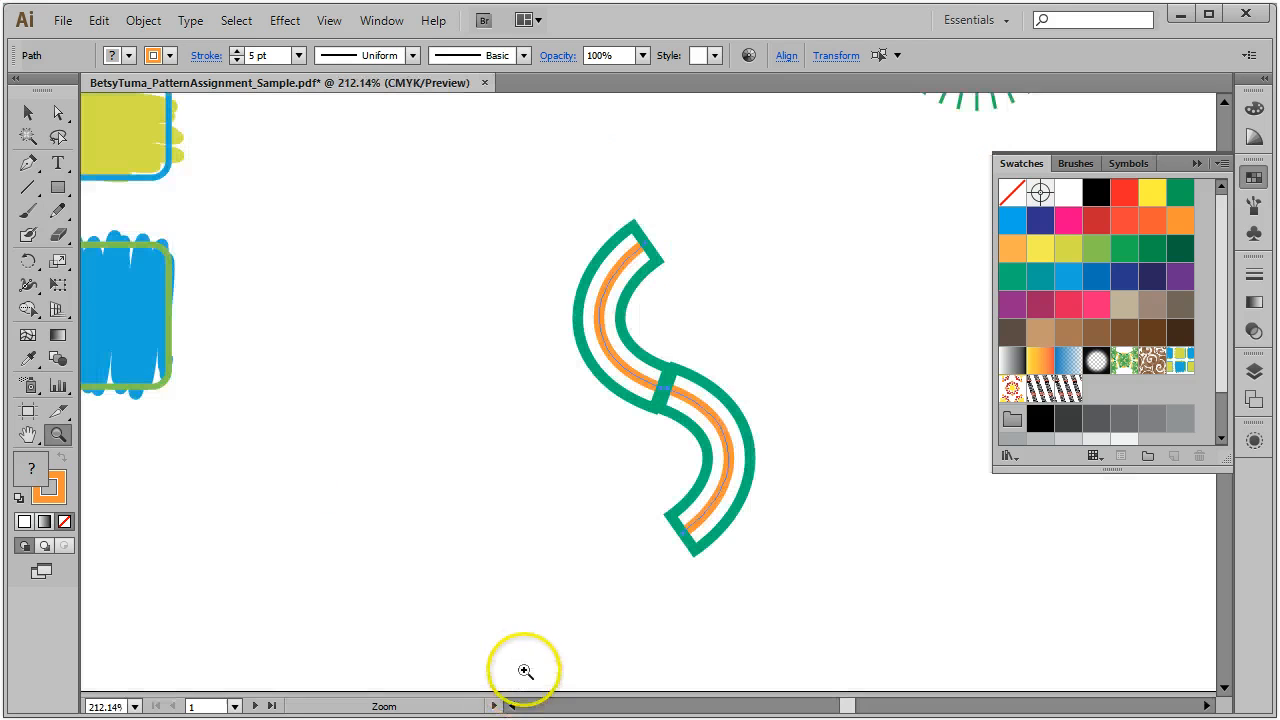
click(35, 111)
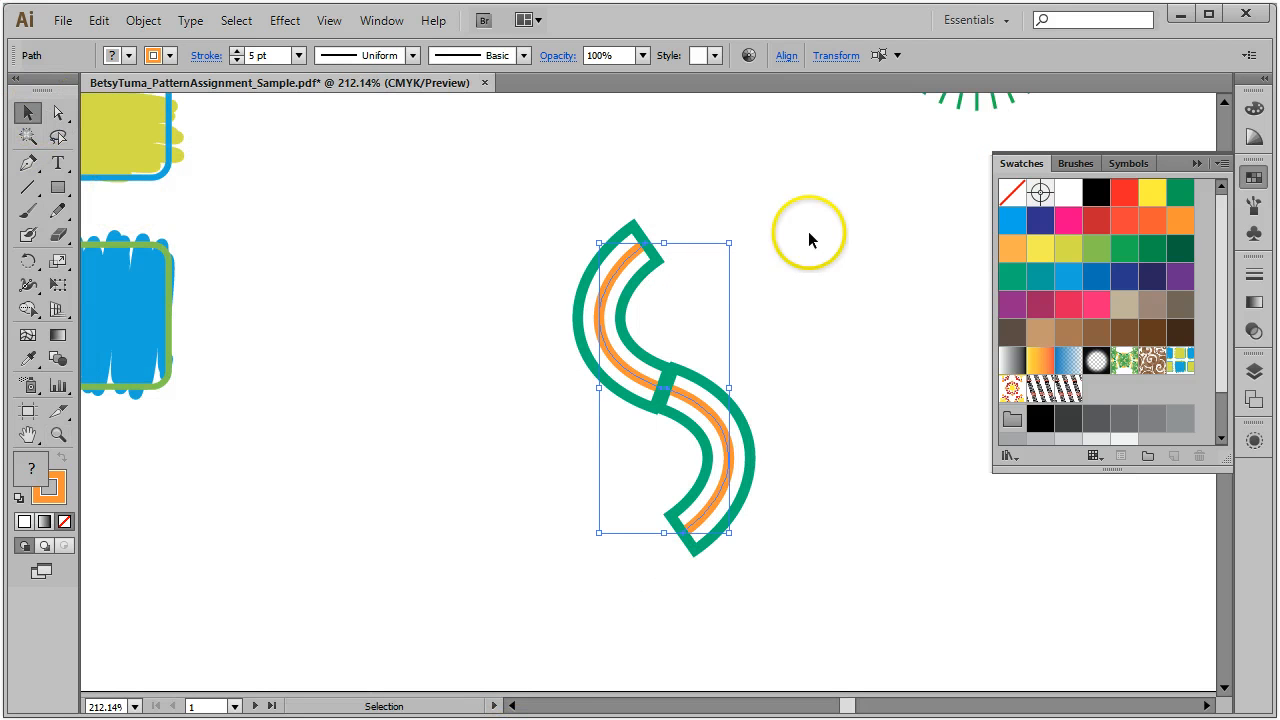
click(721, 433)
mouse_move(721, 433)
mouse_down()
mouse_move(725, 445)
mouse_move(730, 433)
mouse_up()
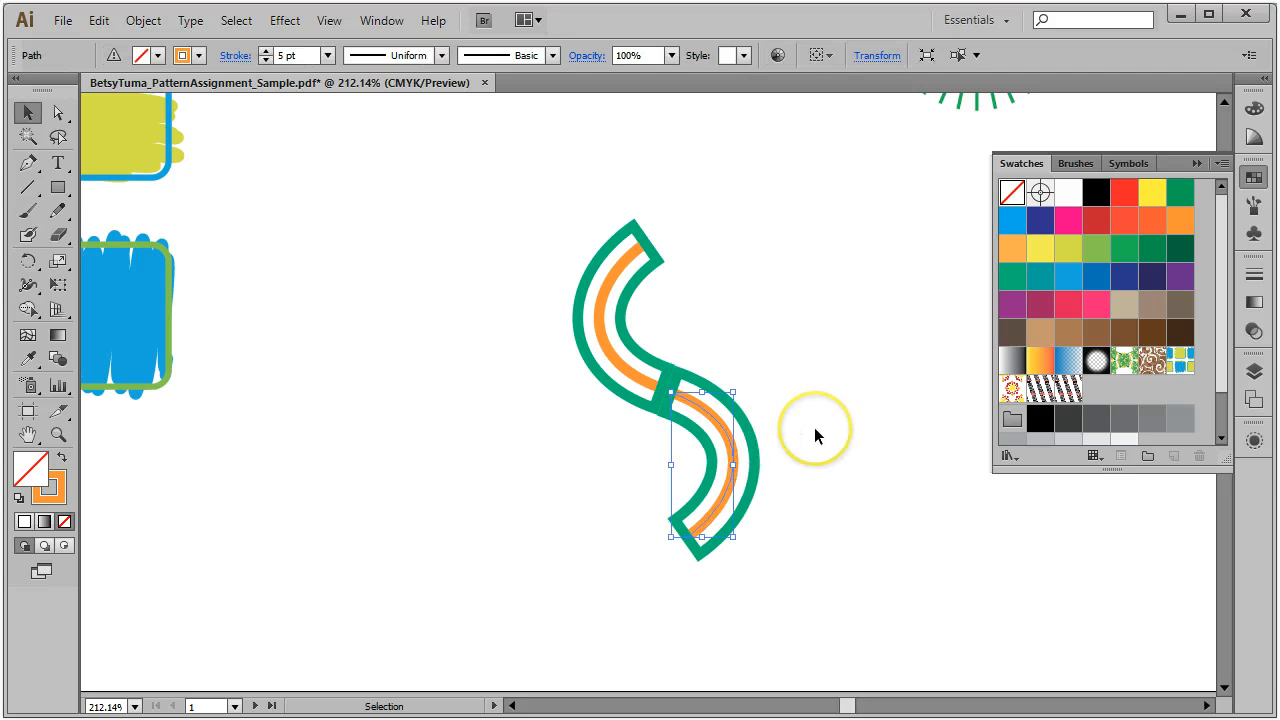
click(729, 412)
click(718, 428)
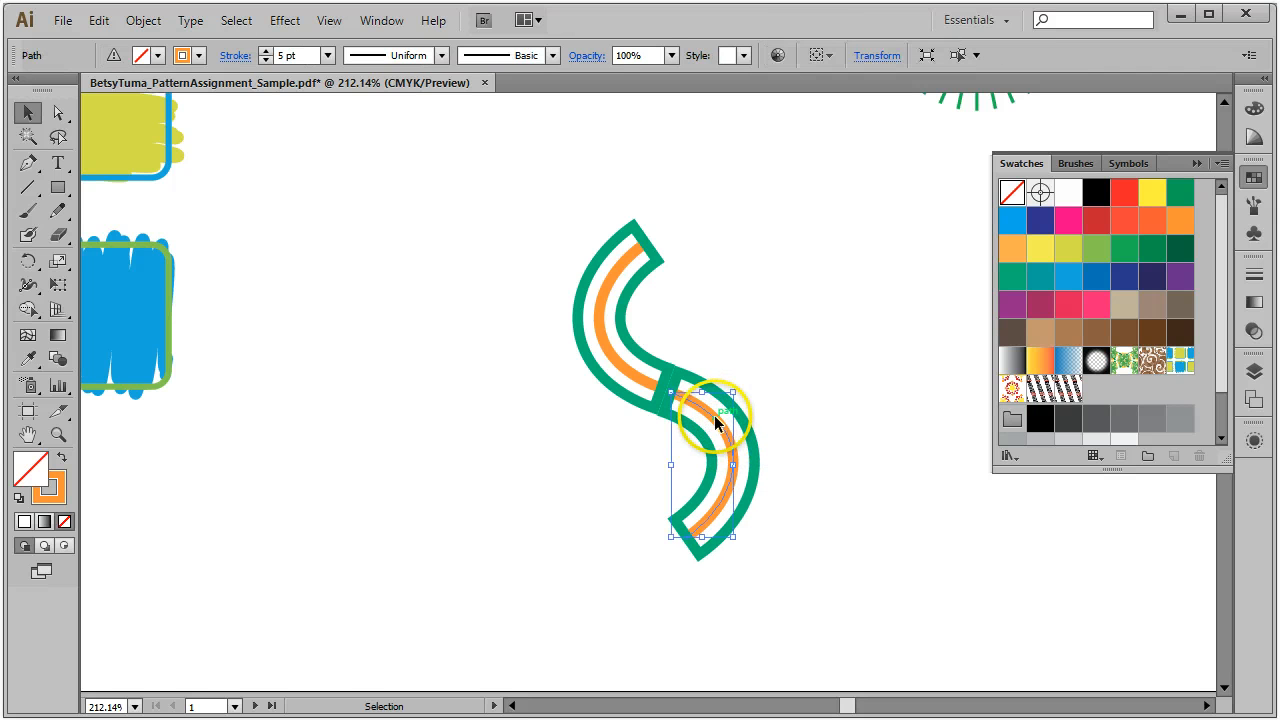
click(1254, 438)
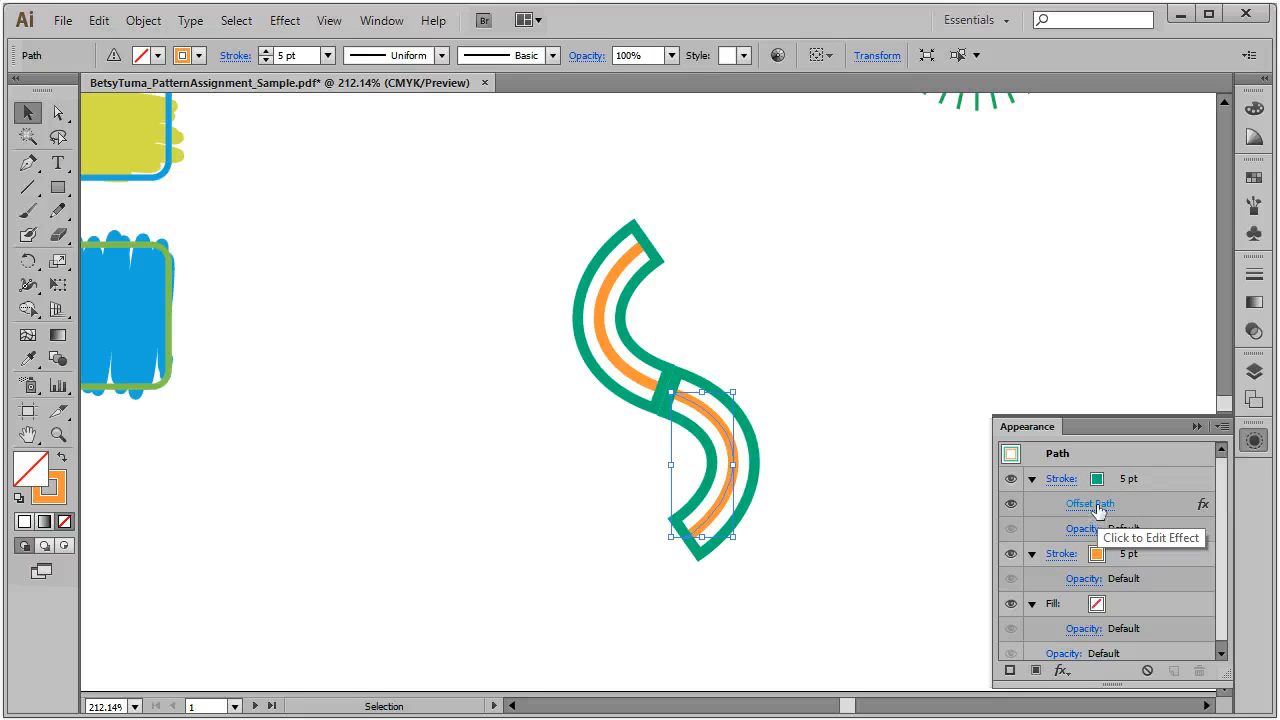
click(1099, 507)
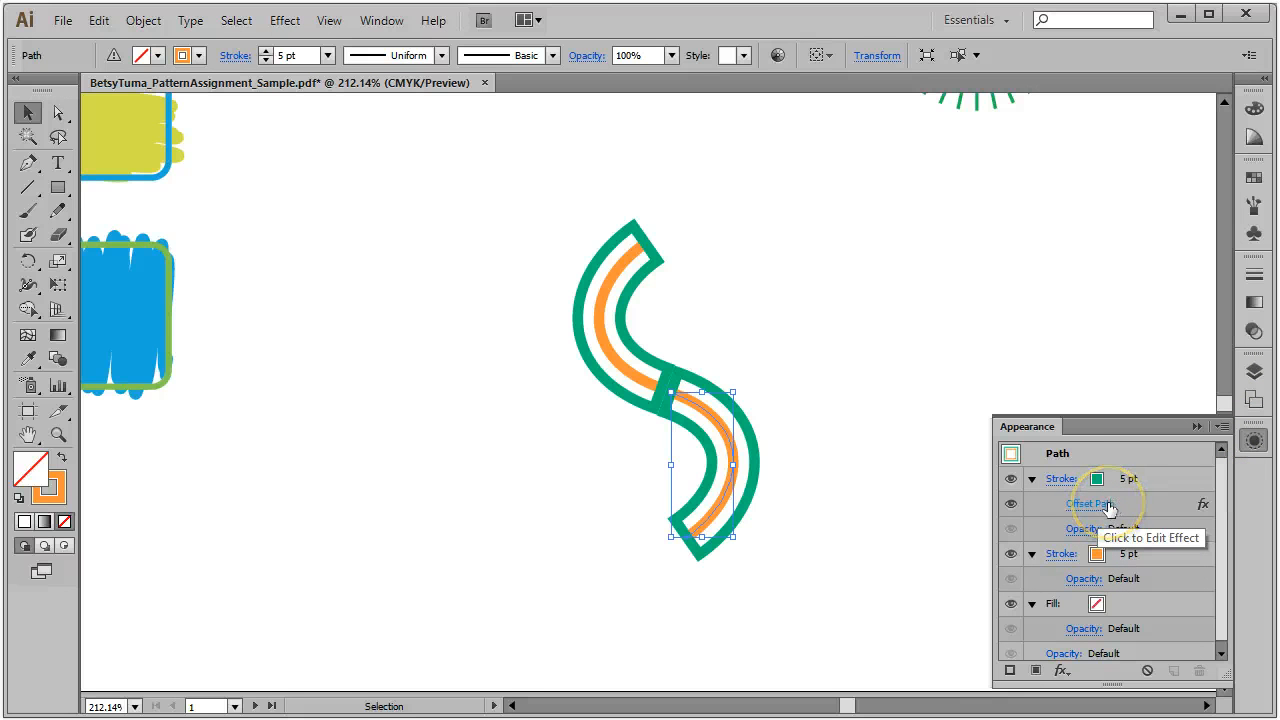
click(1106, 508)
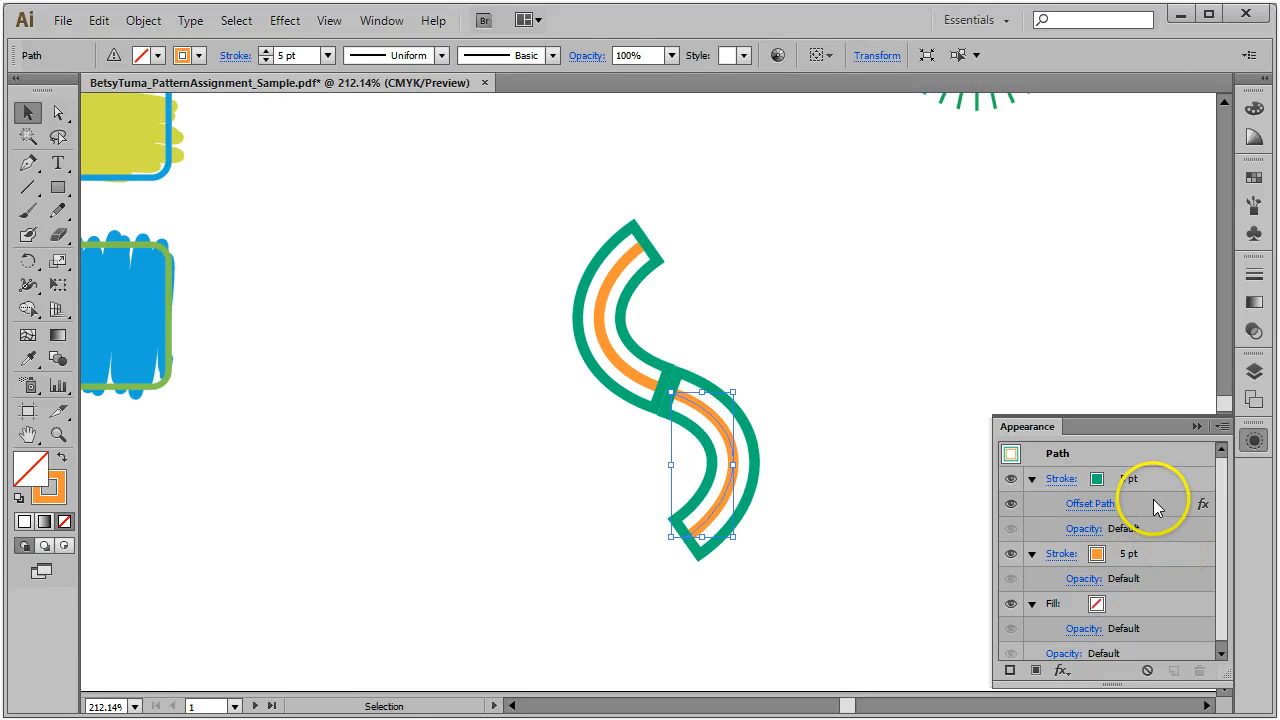
mouse_move(1155, 508)
mouse_down()
mouse_move(1137, 571)
mouse_move(1146, 566)
mouse_move(1065, 568)
mouse_move(1059, 554)
mouse_up()
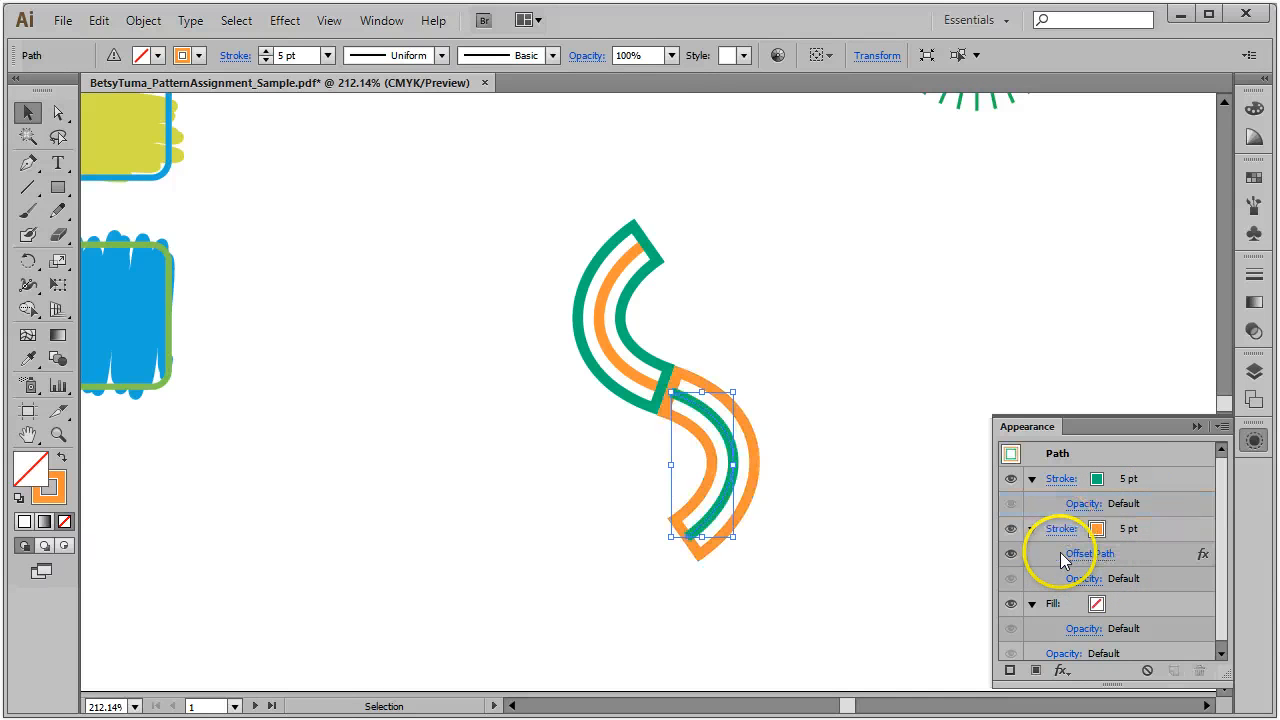
Step: Stack the lower arc's orange stroke above the green stroke, then select the whole S
click(827, 432)
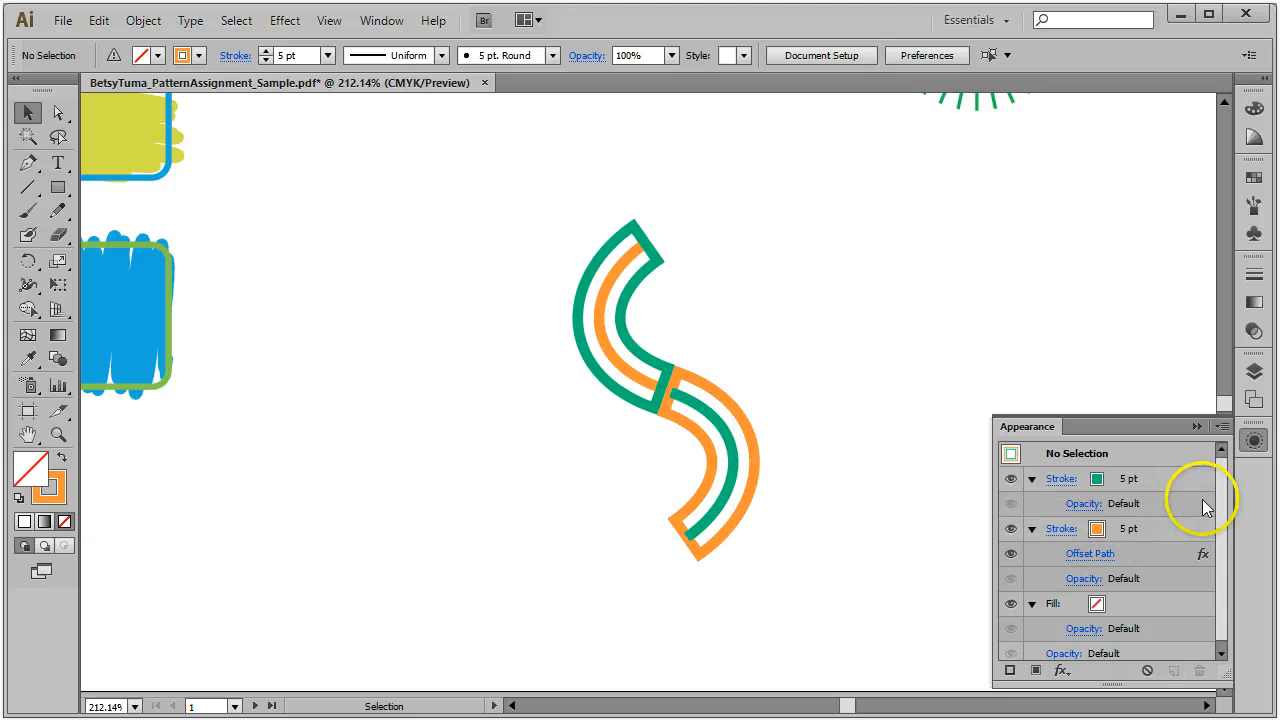
mouse_move(1166, 532)
mouse_down()
mouse_move(1152, 470)
mouse_move(1155, 480)
mouse_up()
click(738, 452)
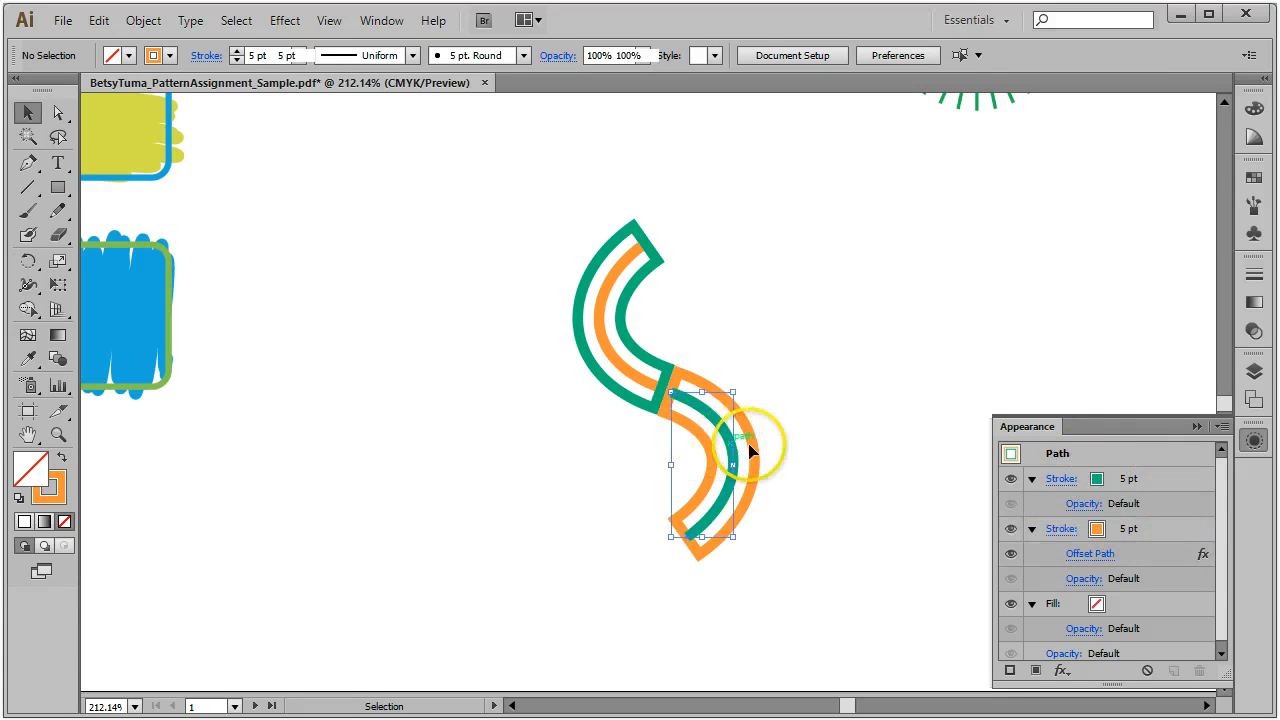
mouse_move(1160, 530)
mouse_down()
mouse_move(1151, 457)
mouse_move(1139, 463)
mouse_up()
click(862, 292)
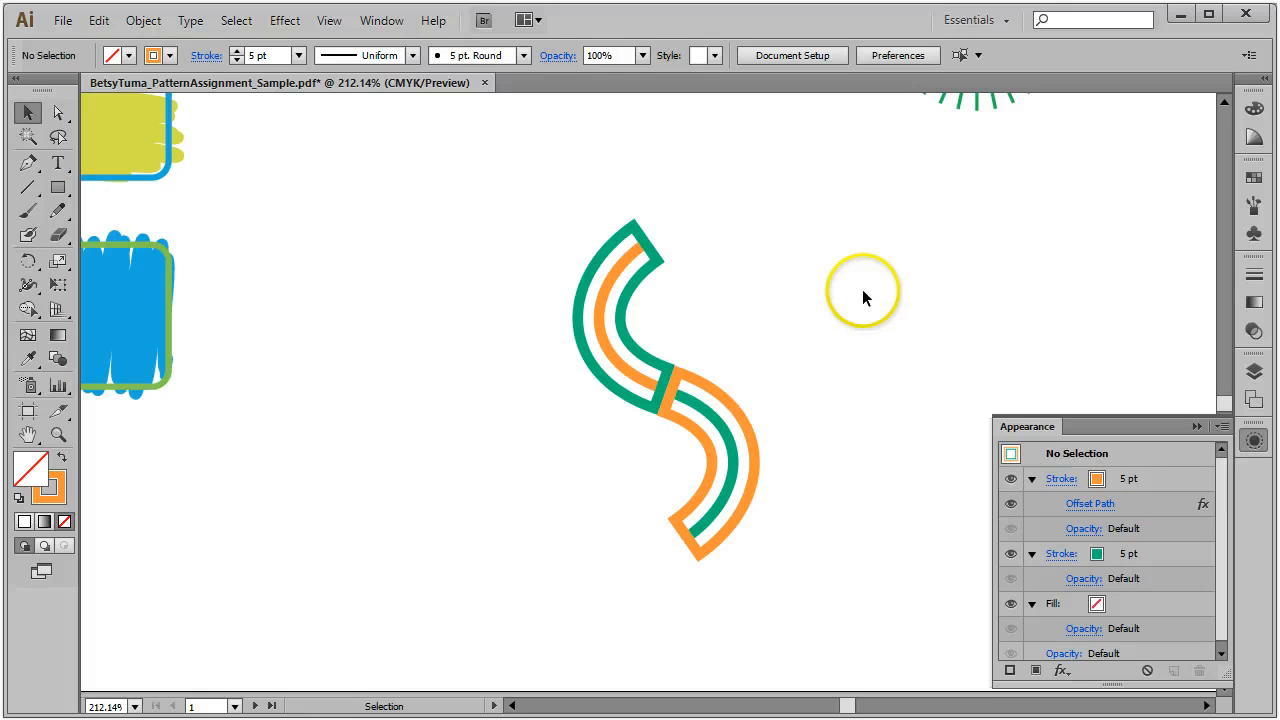
drag(531, 194, 821, 620)
Step: Make the S into pattern swatch New Pattern 4 with Object > Pattern > Make
click(140, 21)
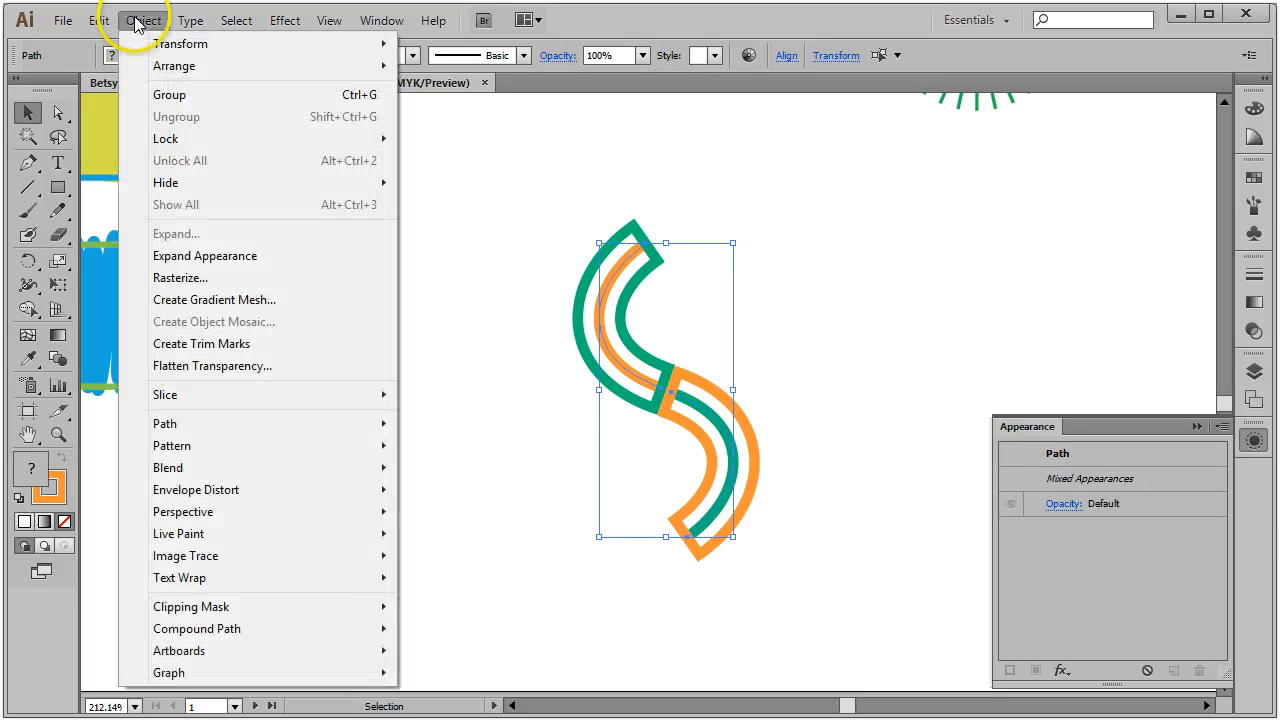
mouse_move(322, 433)
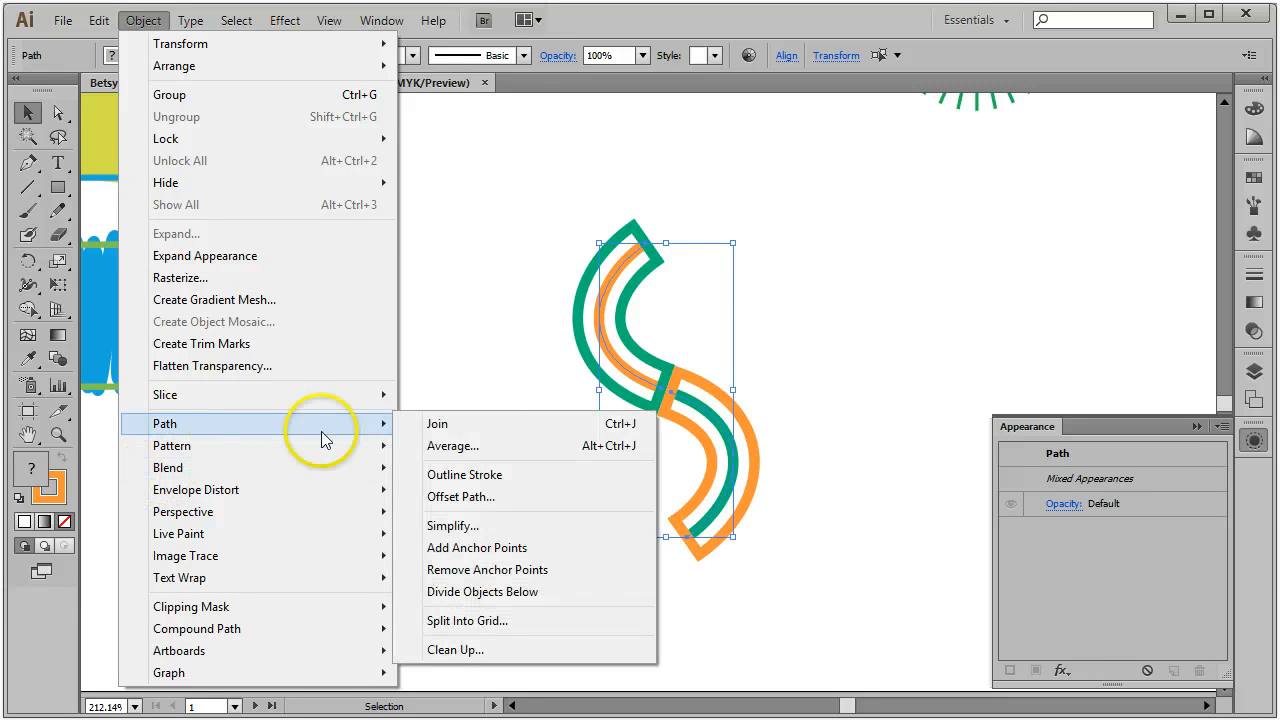
mouse_move(234, 445)
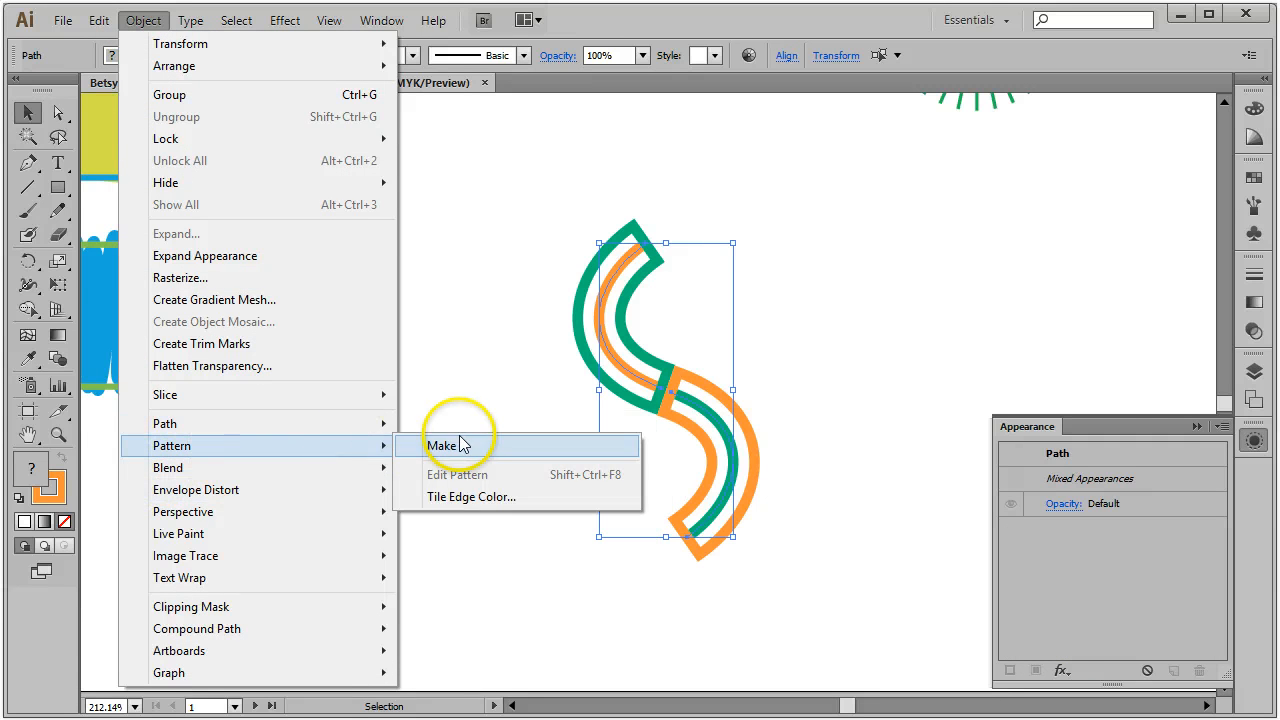
click(462, 445)
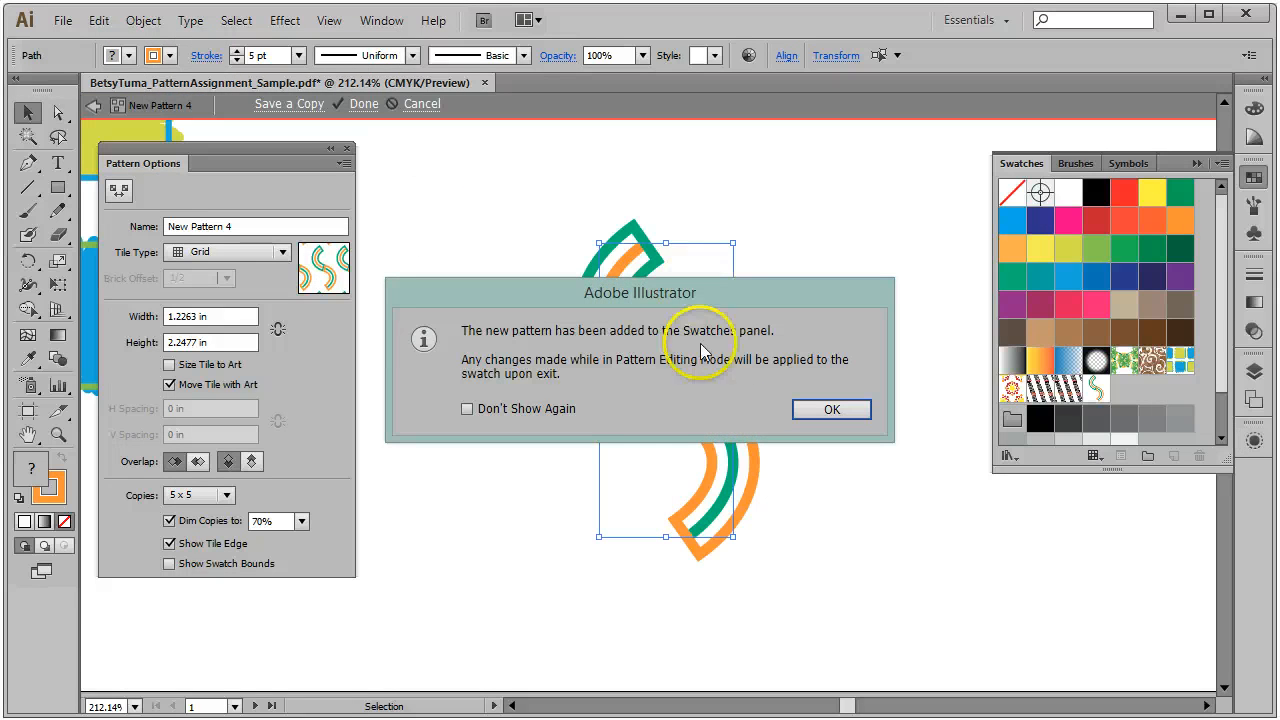
click(831, 403)
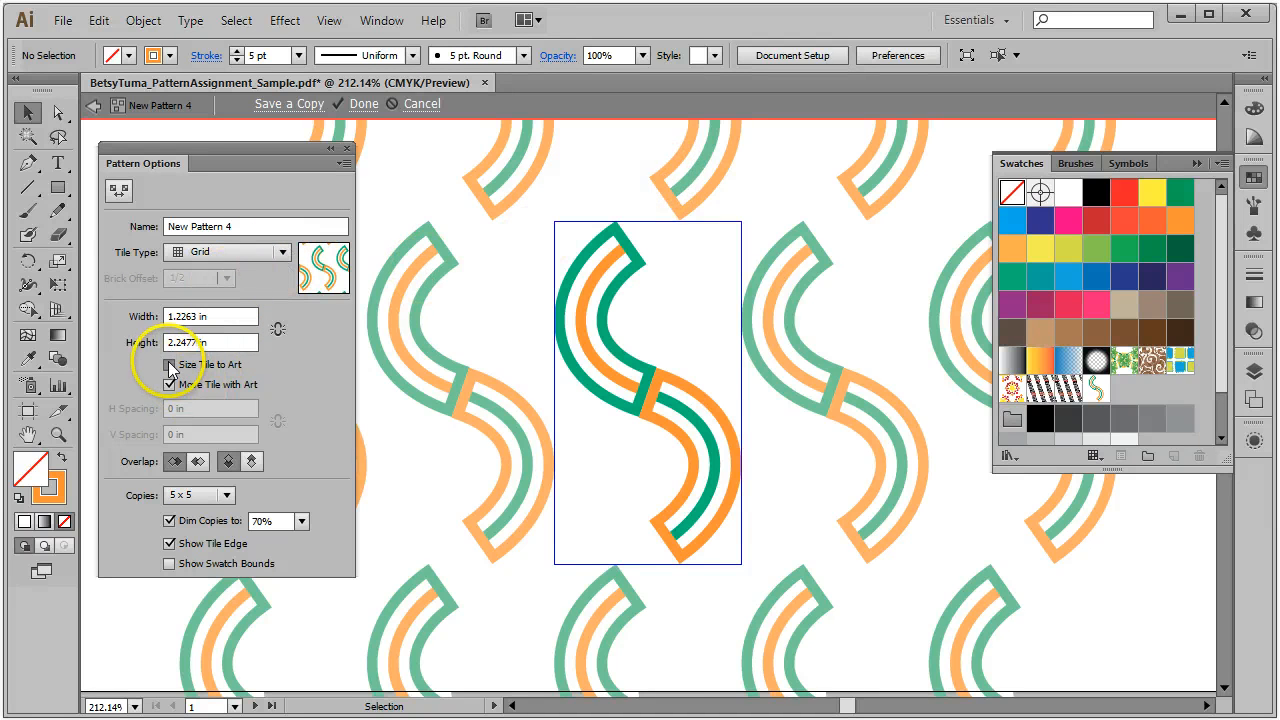
Step: Size the tile to the art and set horizontal and vertical spacing to -0.25 in
click(200, 364)
click(222, 408)
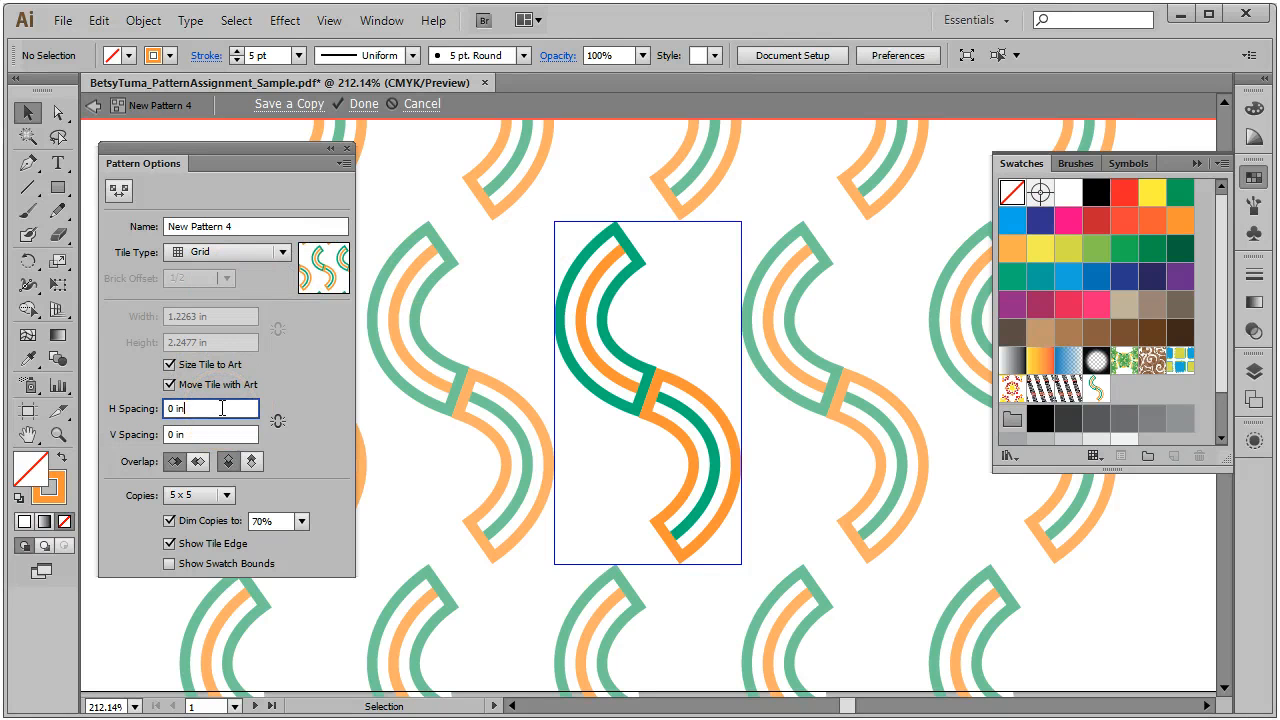
key(Down)
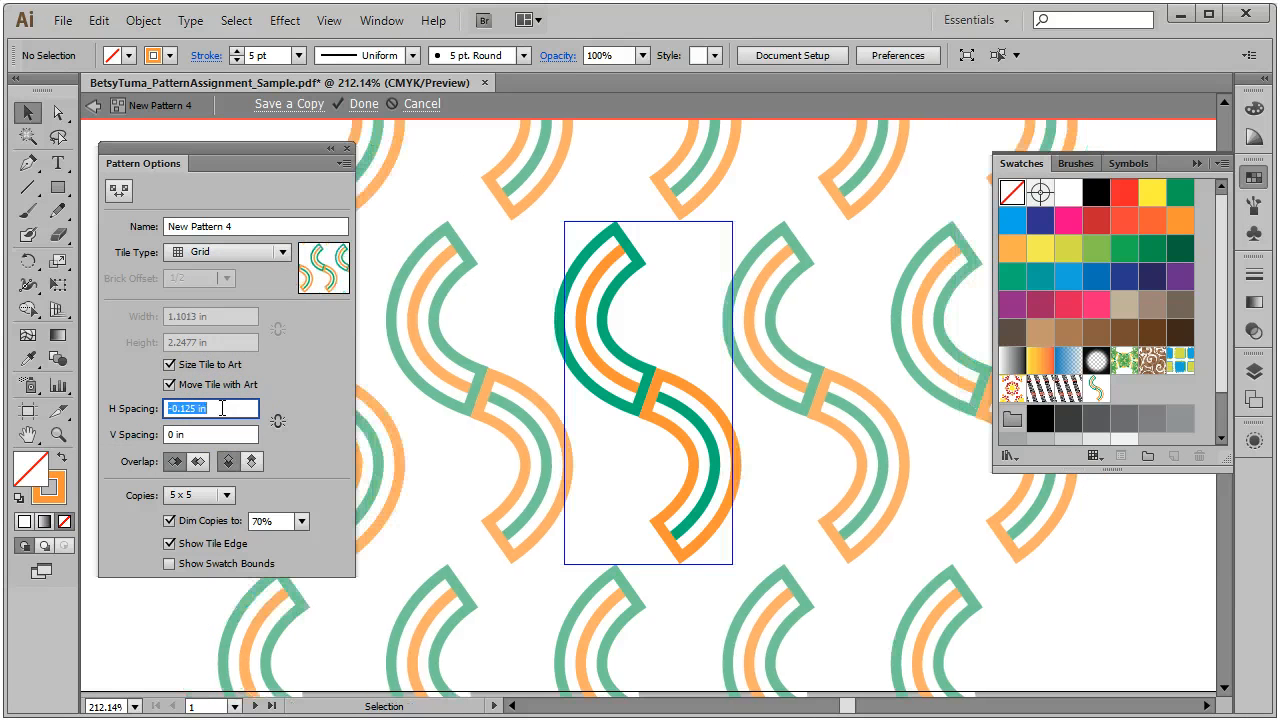
key(Down)
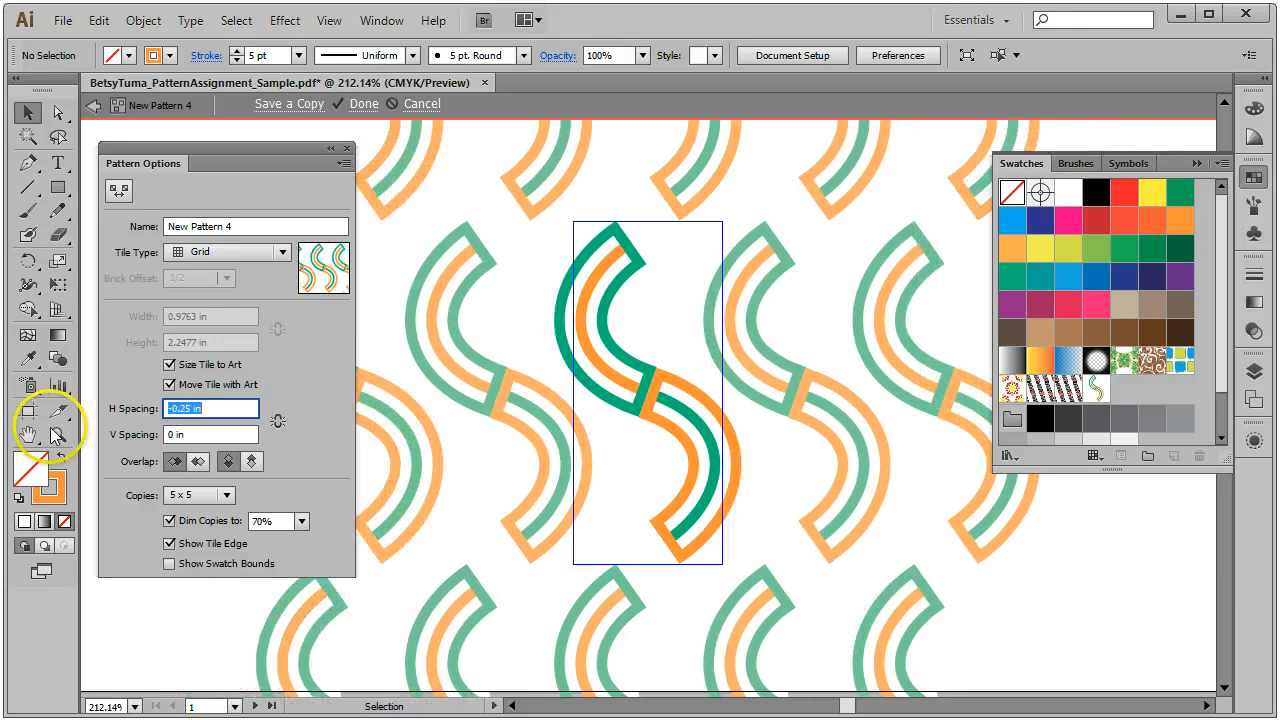
click(202, 434)
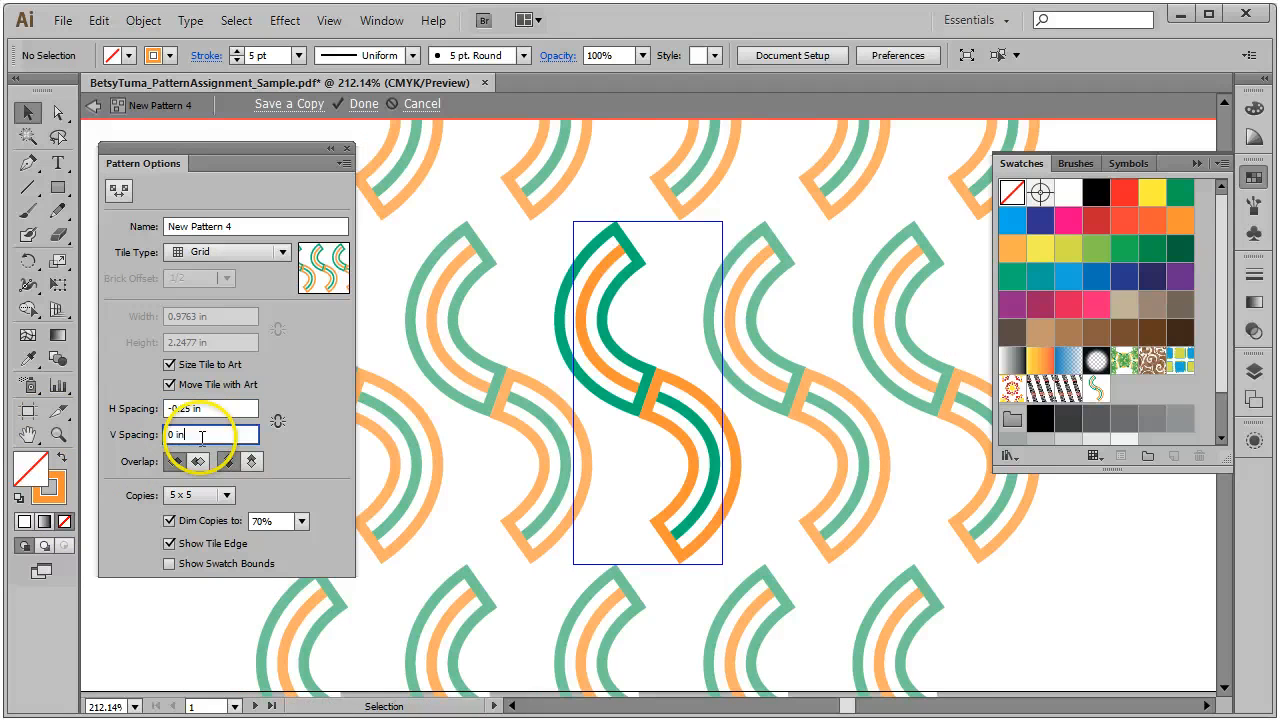
key(Down)
key(Down)
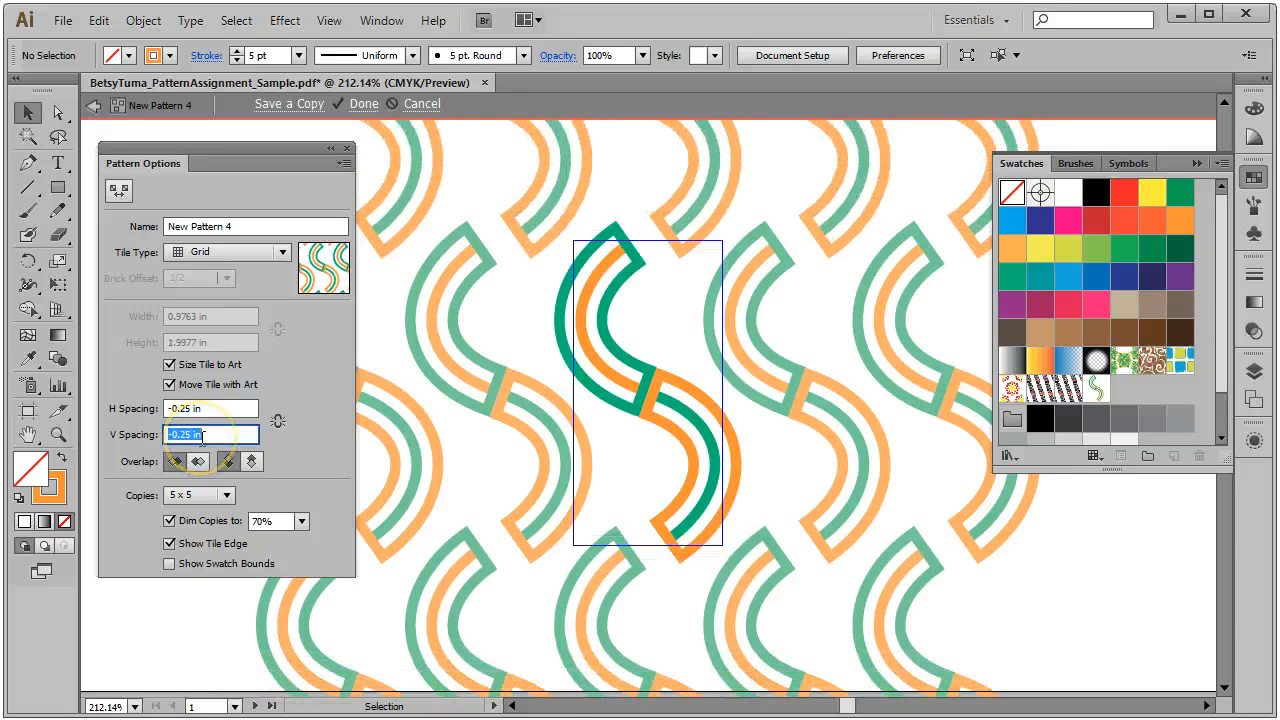
Step: Tighten vertical spacing to -0.375 in and keep adjusting the horizontal spacing
click(229, 408)
key(Down)
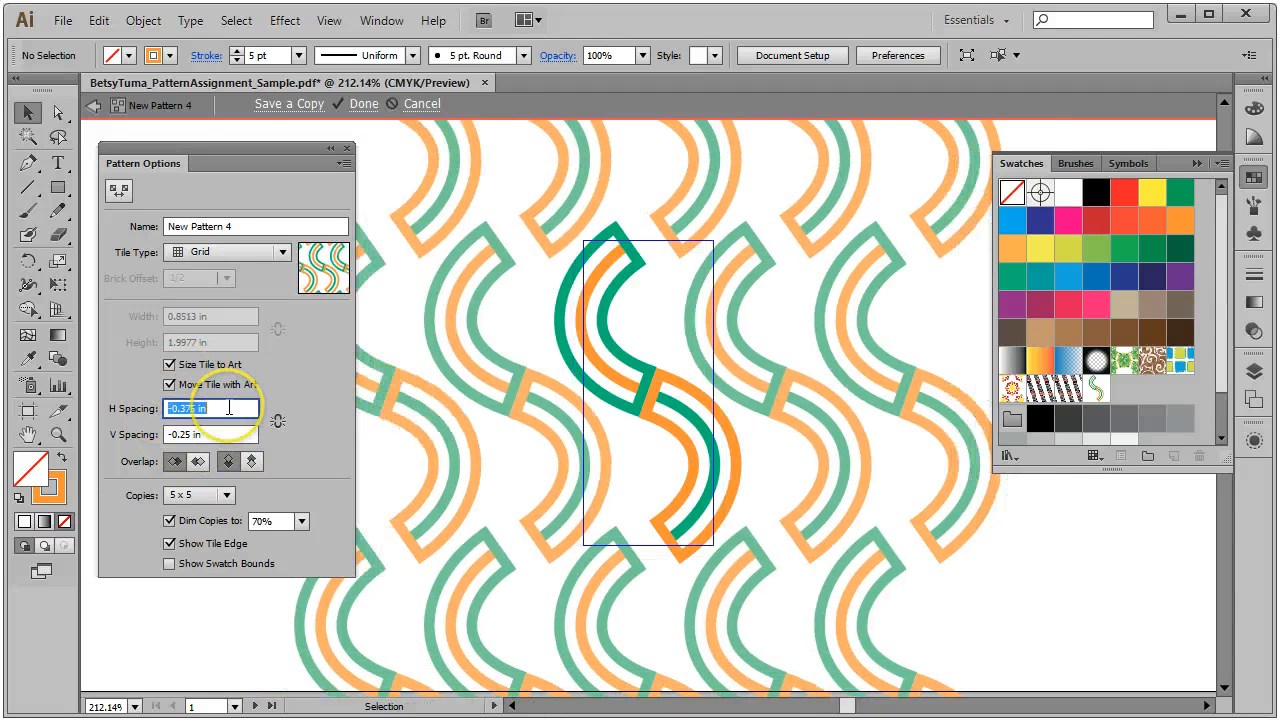
key(Down)
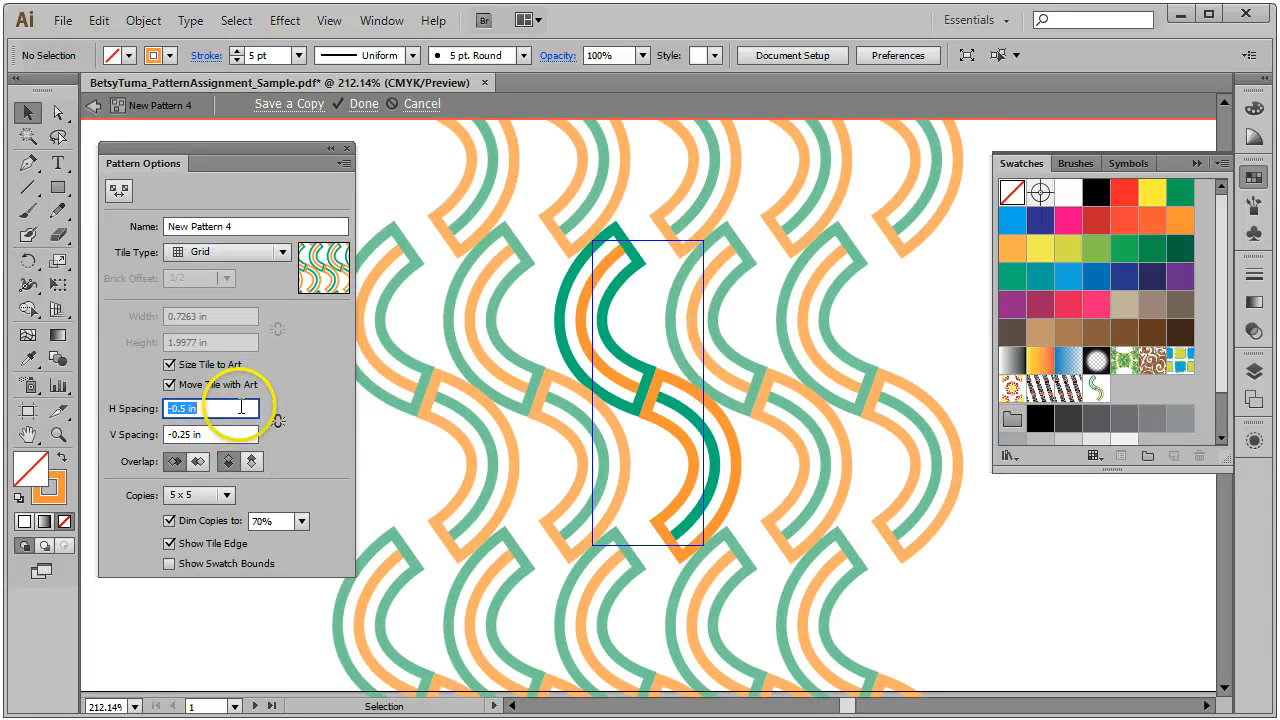
key(Down)
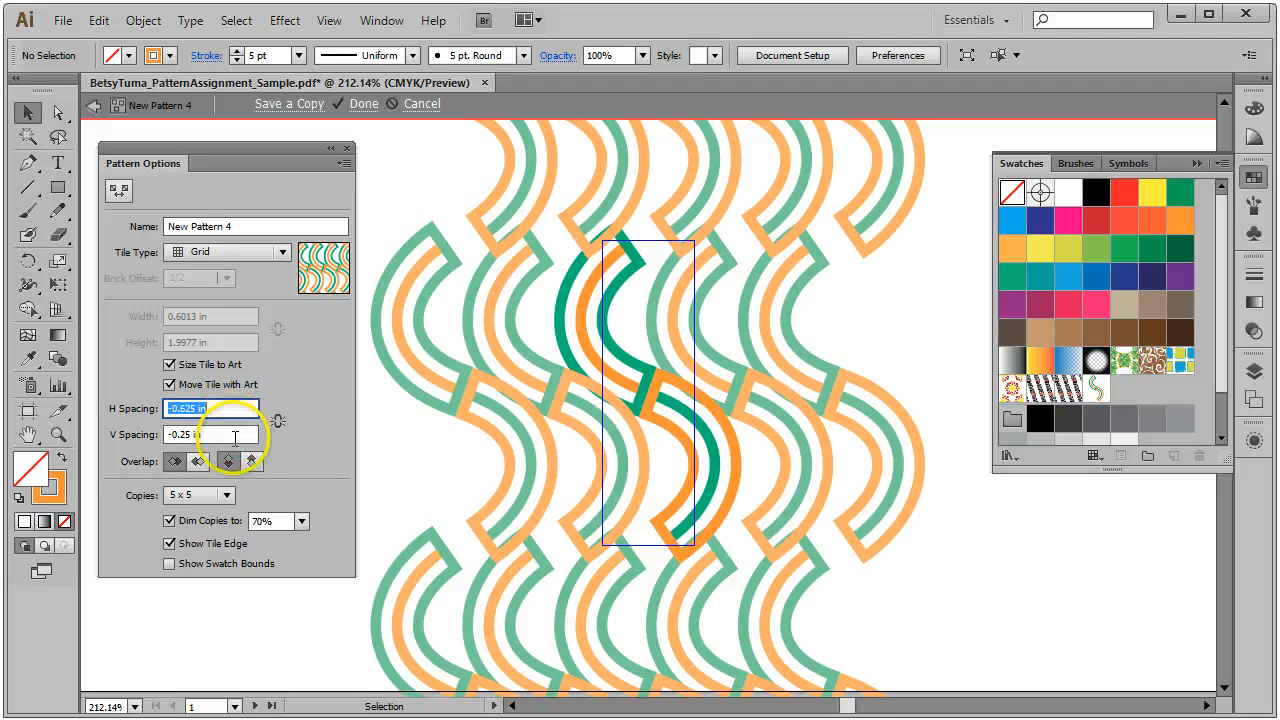
click(235, 435)
key(Down)
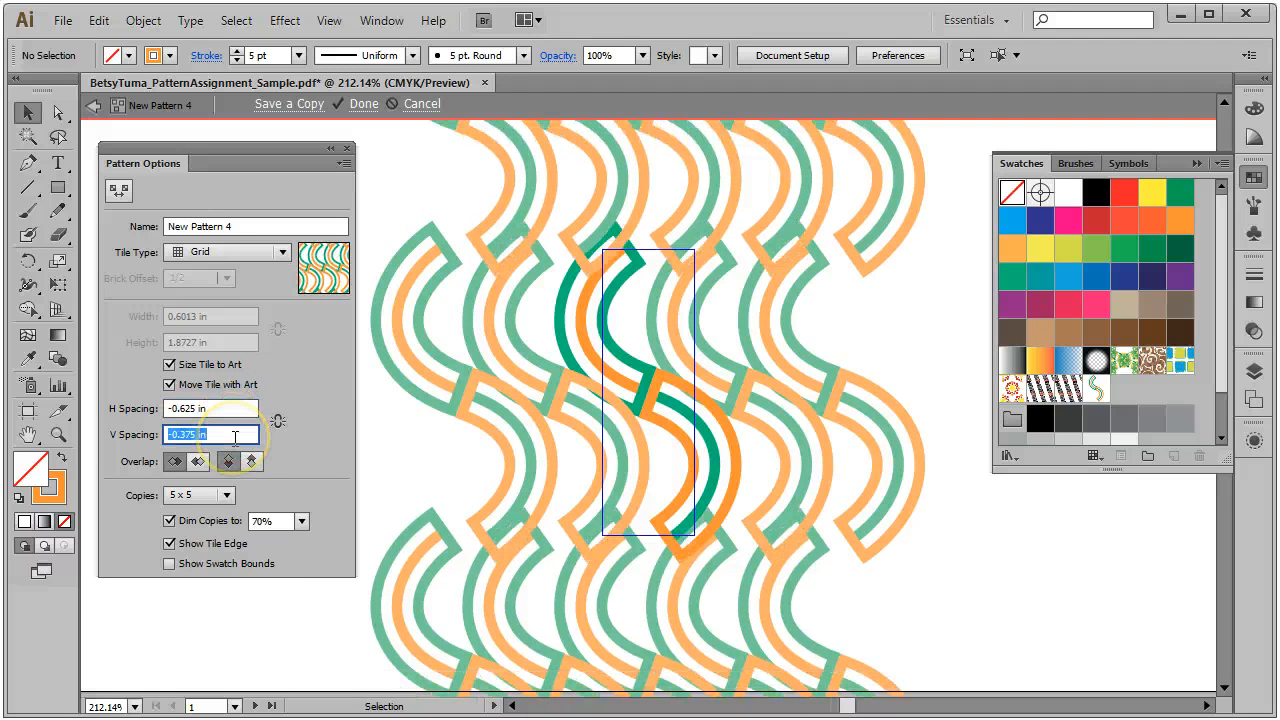
click(235, 408)
key(Down)
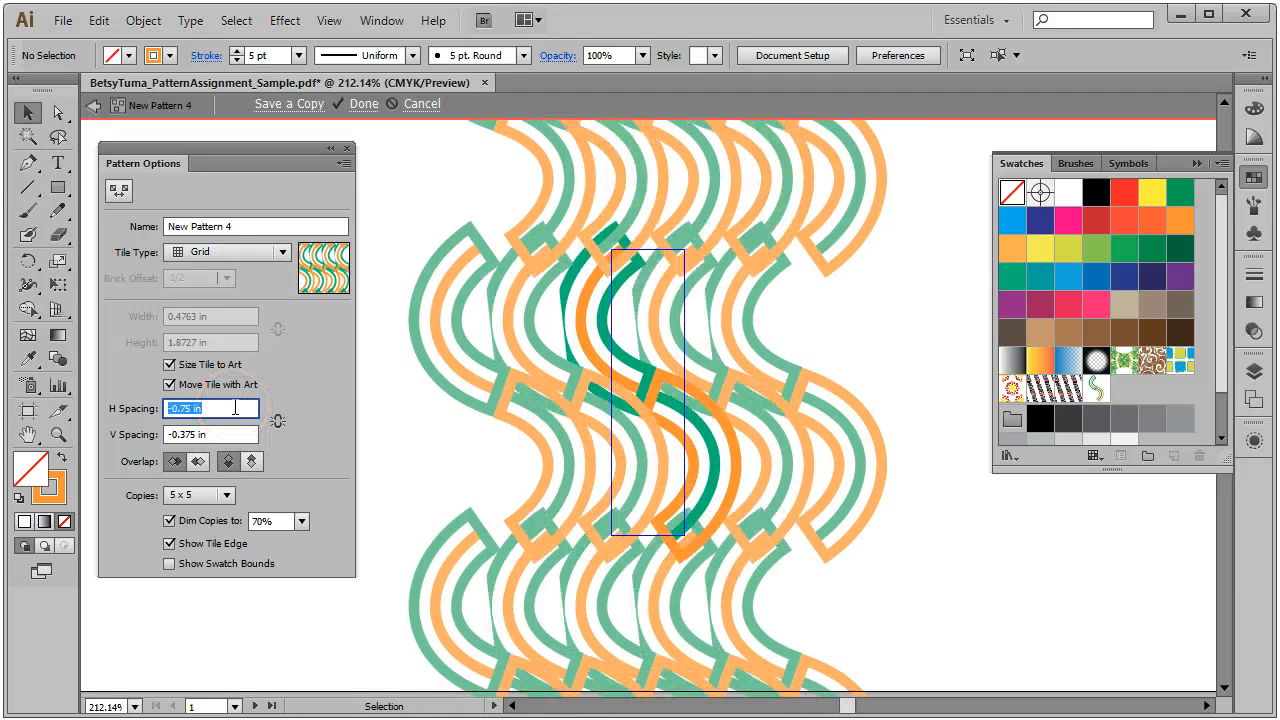
key(Down)
key(Up)
key(Up)
key(Up)
key(Up)
key(Up)
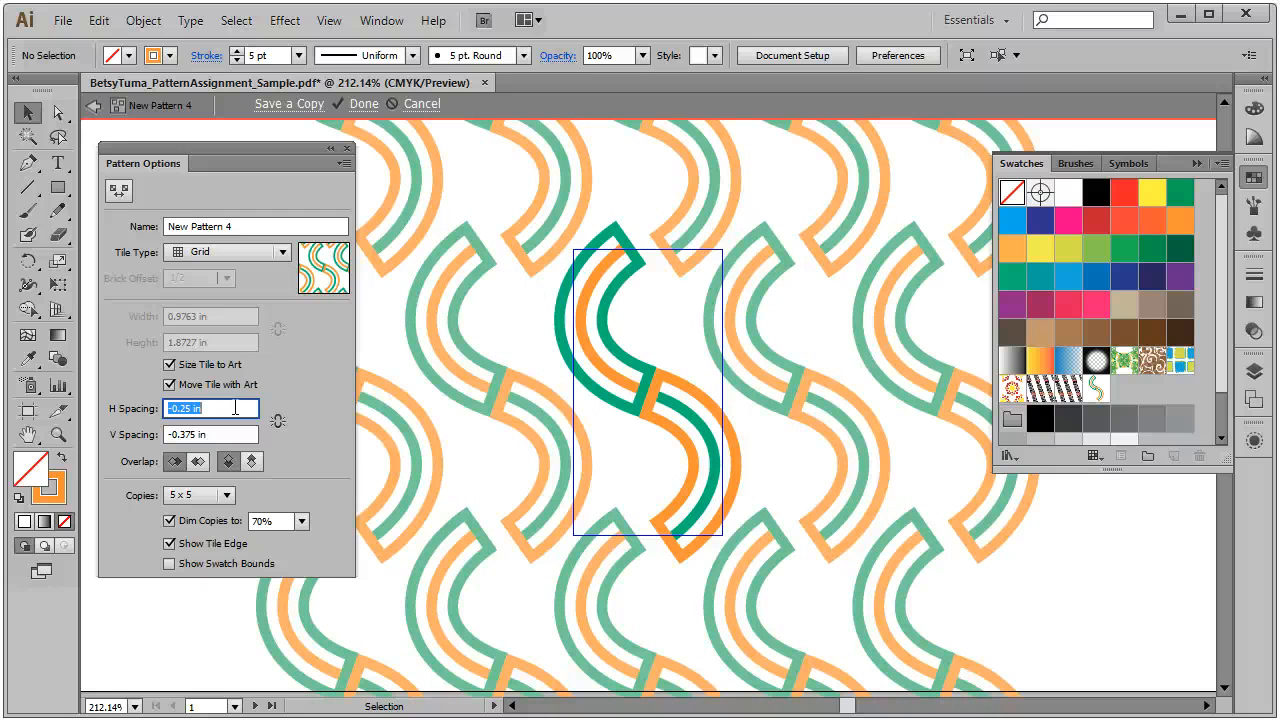
Step: Set Tile Type to Brick by Row with horizontal spacing at -0.625 in
click(282, 253)
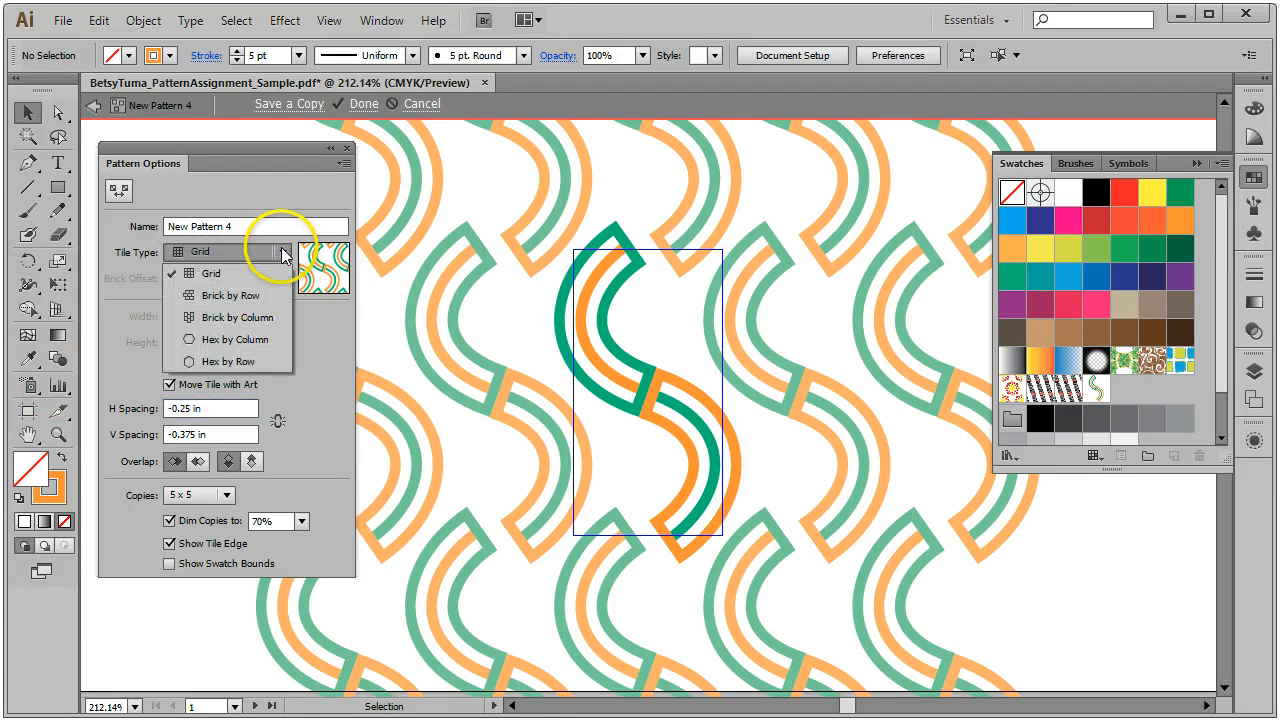
click(231, 296)
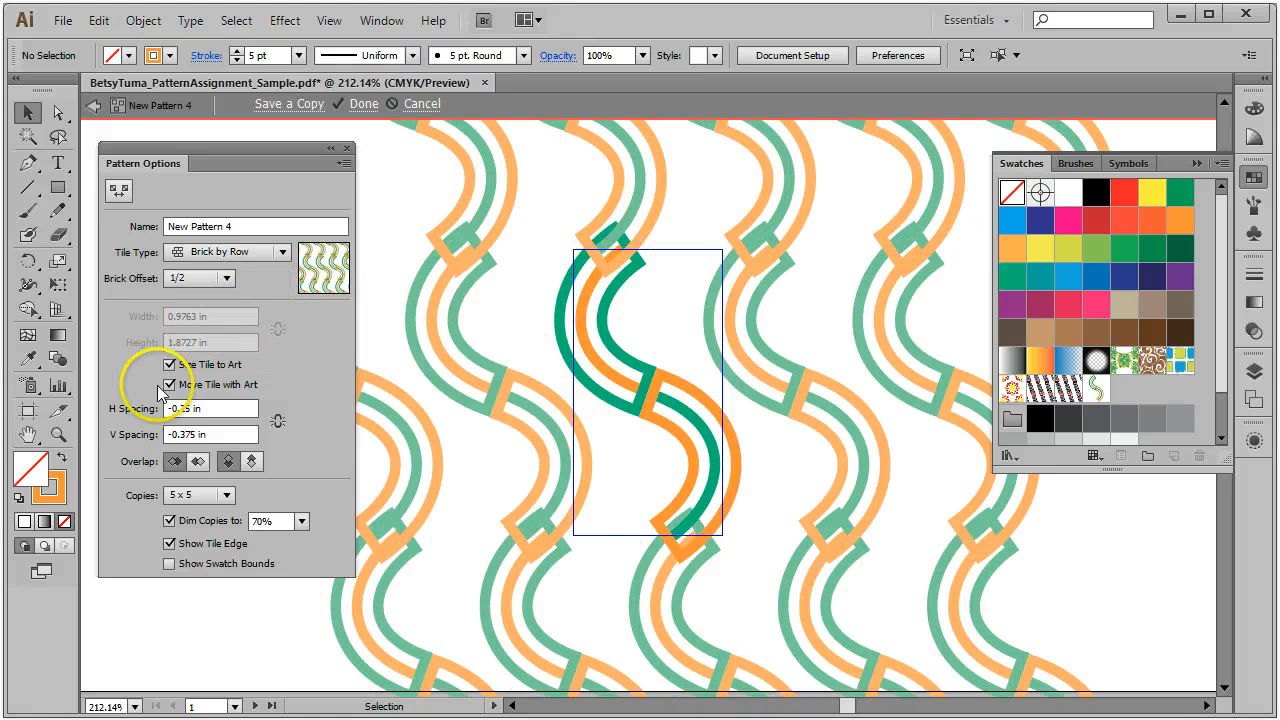
click(220, 408)
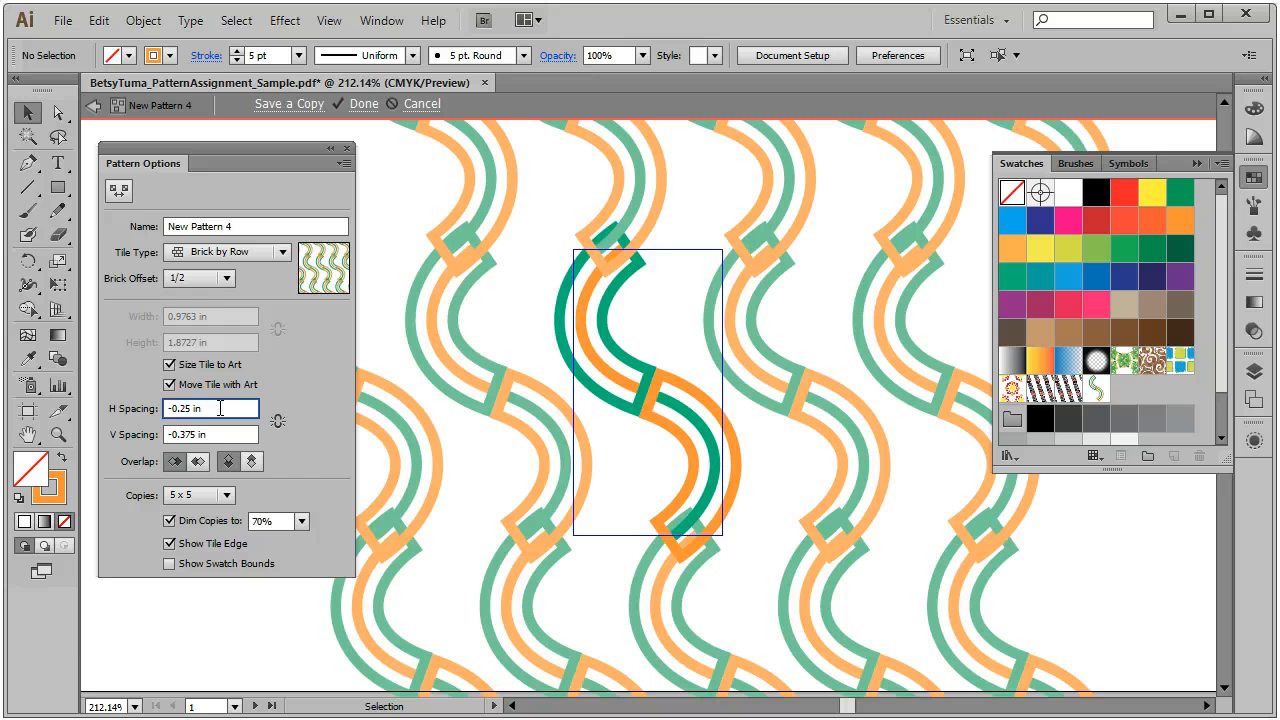
key(Up)
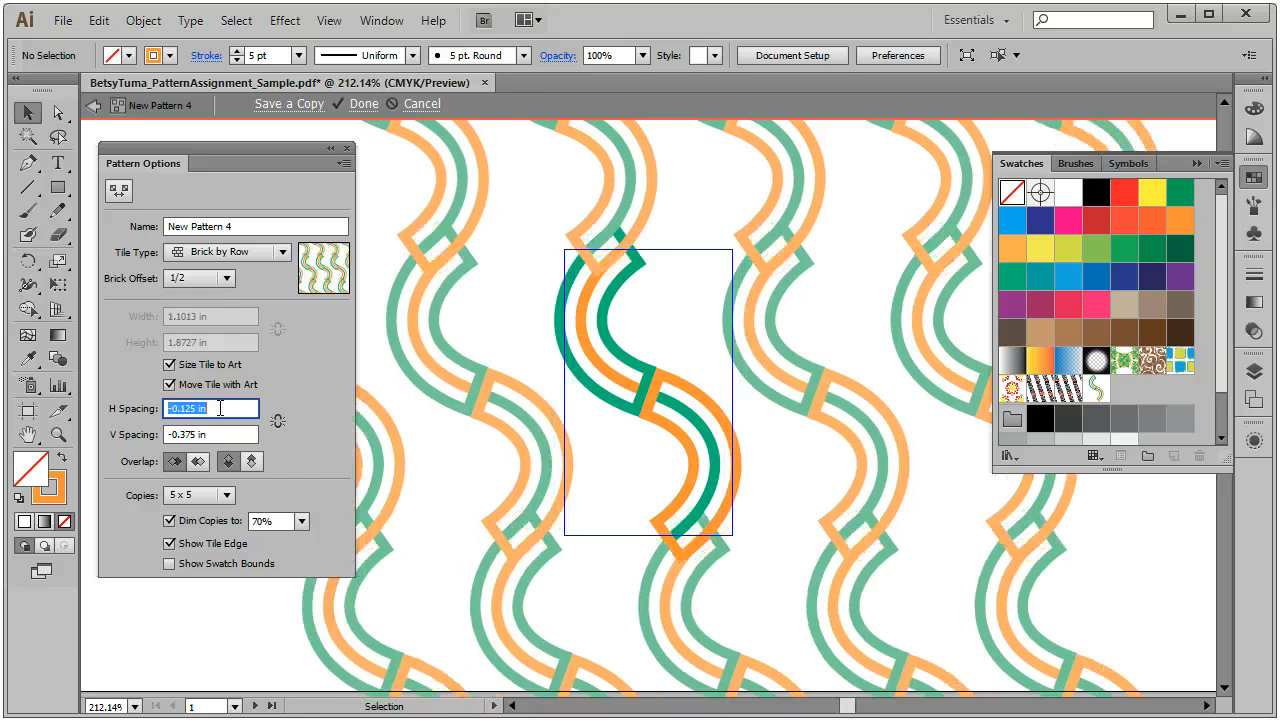
key(Up)
key(Down)
key(Down)
key(Down)
key(Down)
key(Down)
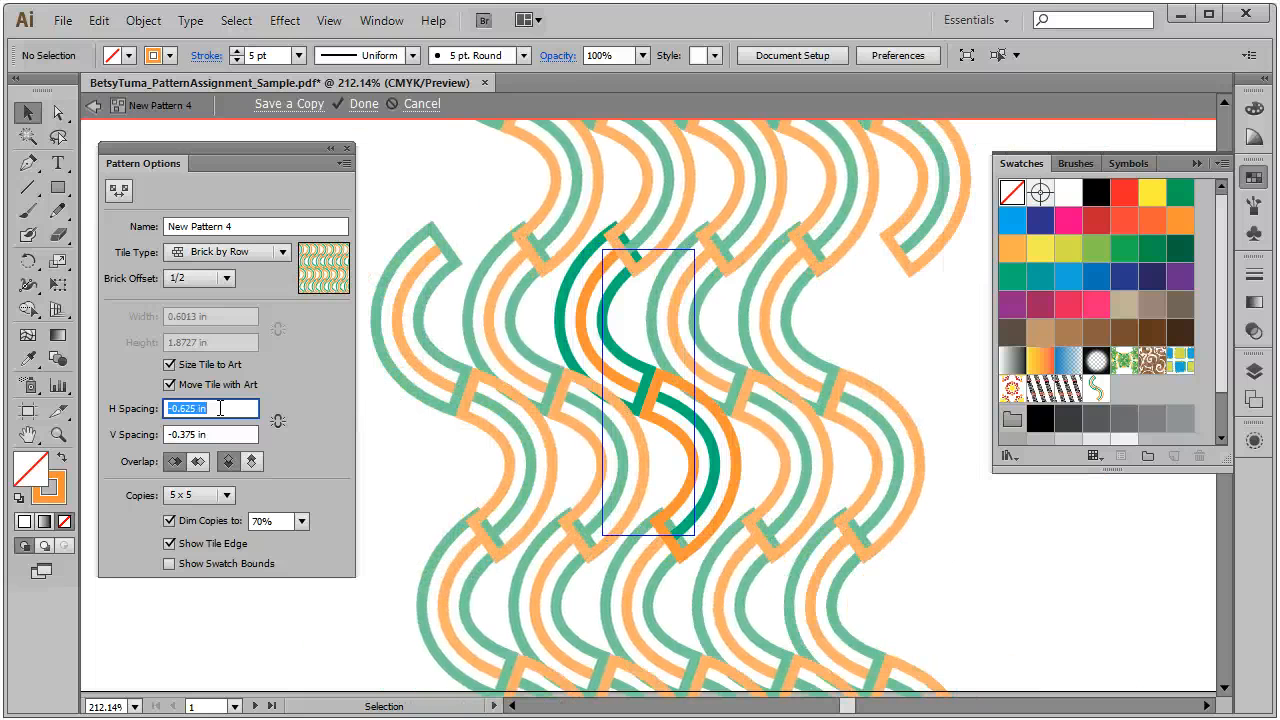
Step: Set the vertical spacing to -0.125 in
click(217, 434)
key(Up)
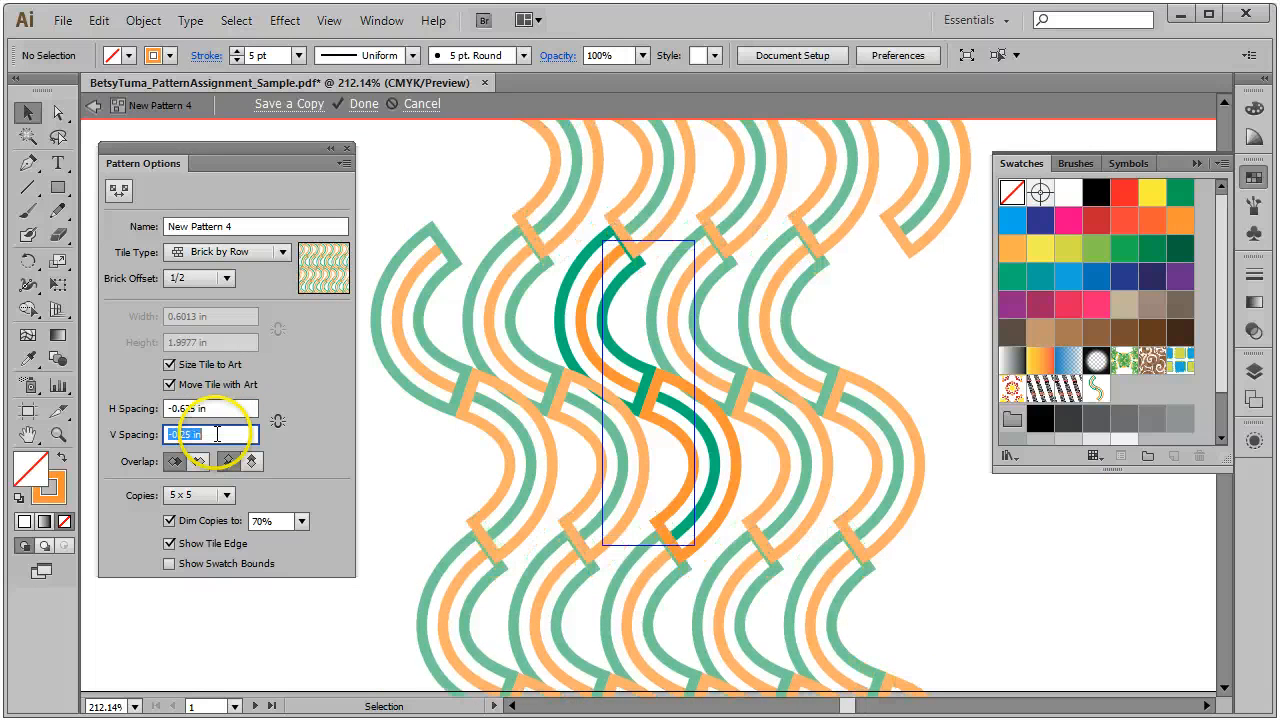
key(Up)
click(217, 434)
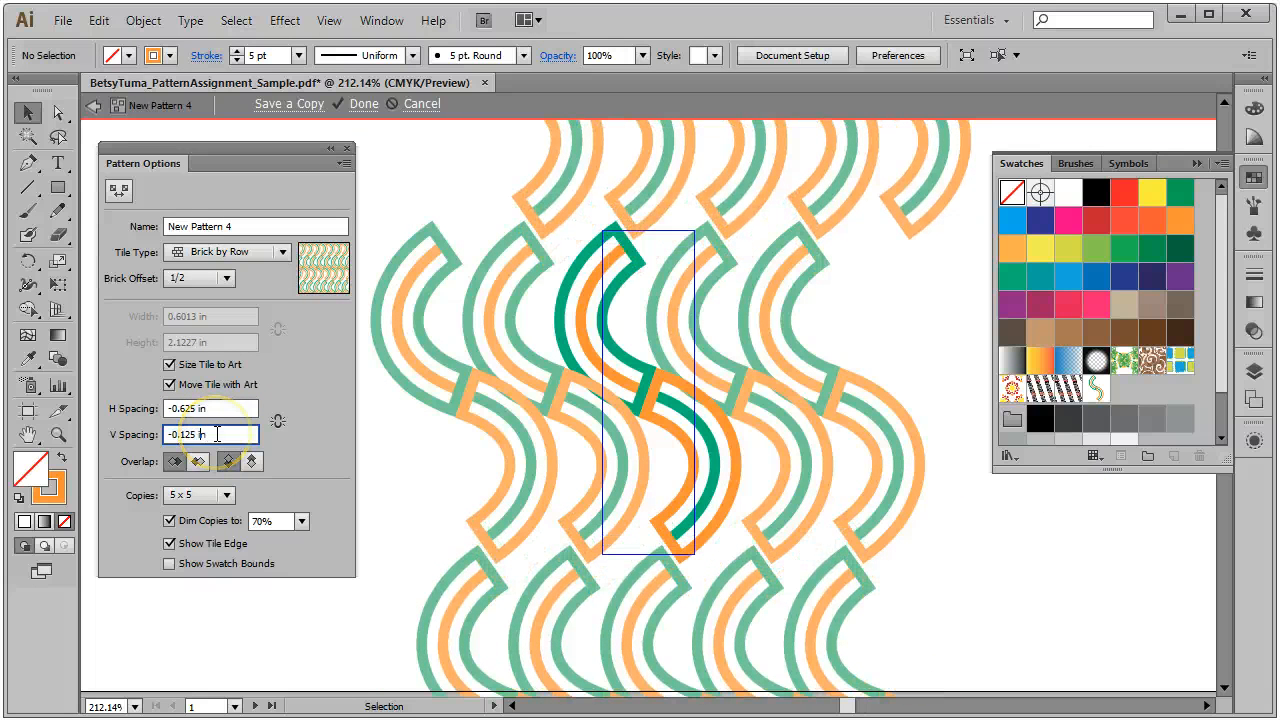
Step: Try horizontal spacing values between -0.375 and -1 in to fine-tune the overlap
click(217, 407)
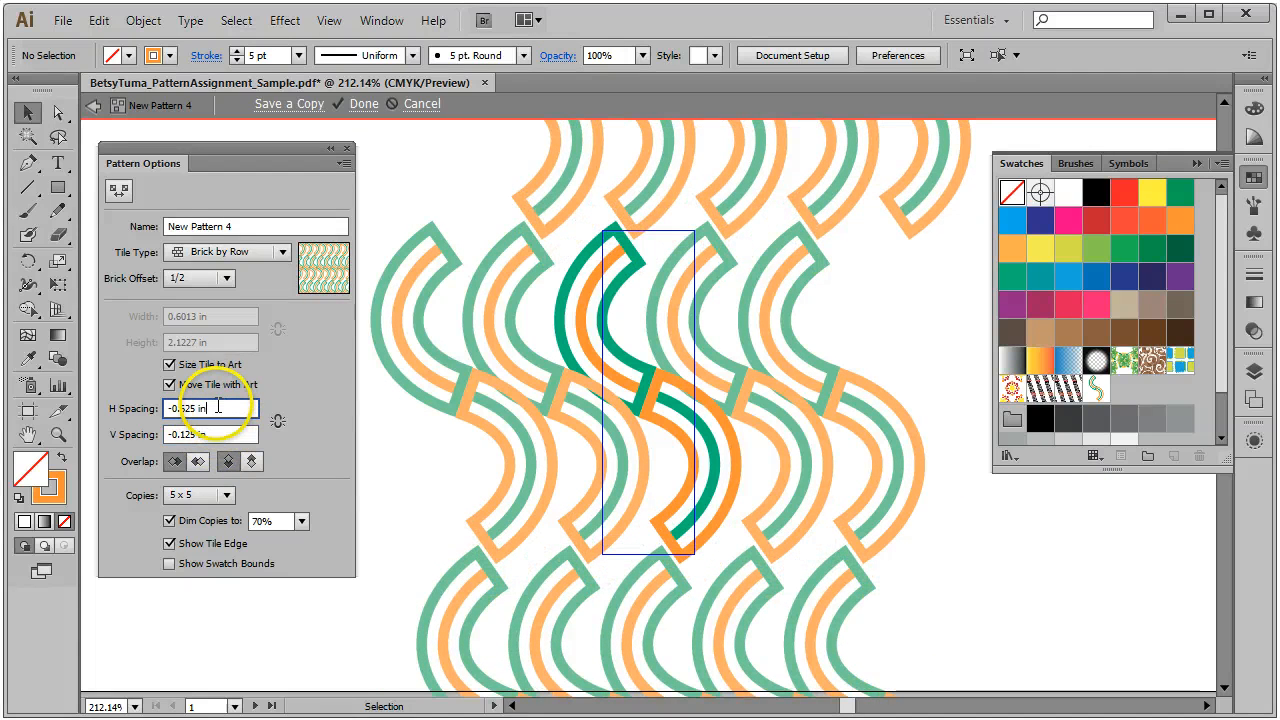
key(Up)
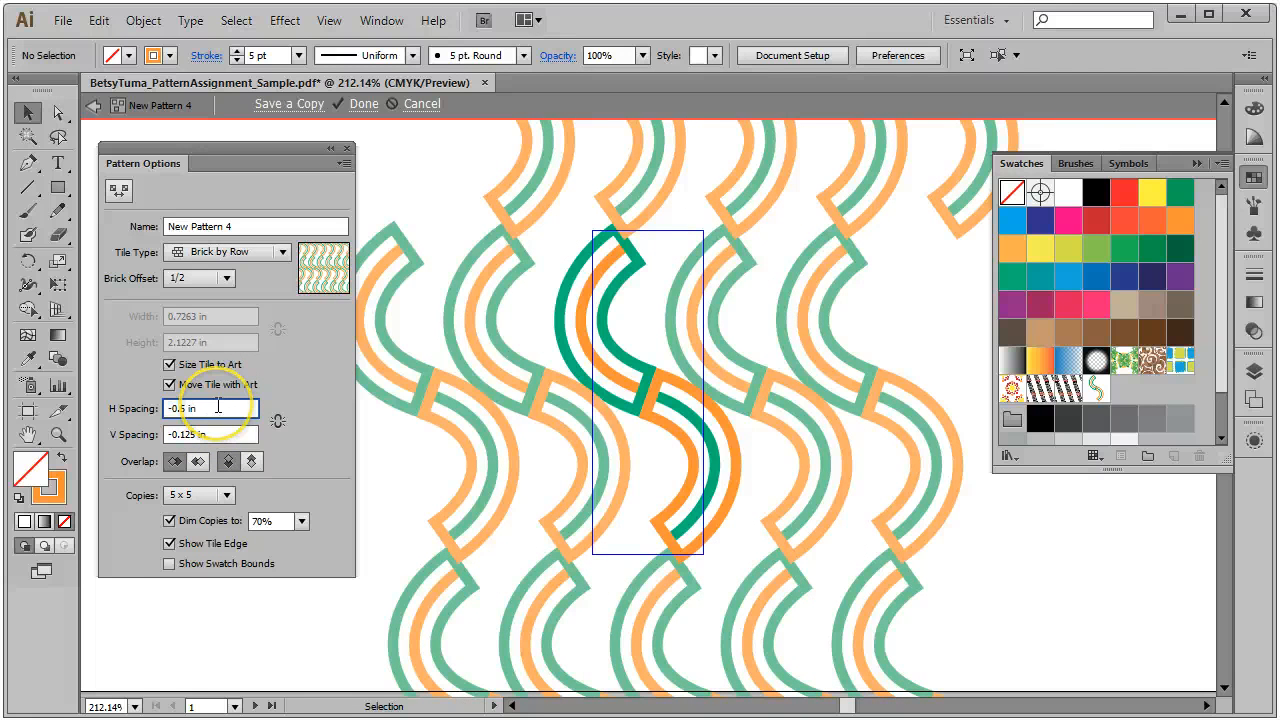
key(Down)
key(Up)
key(Up)
key(Up)
key(Up)
key(Up)
key(Up)
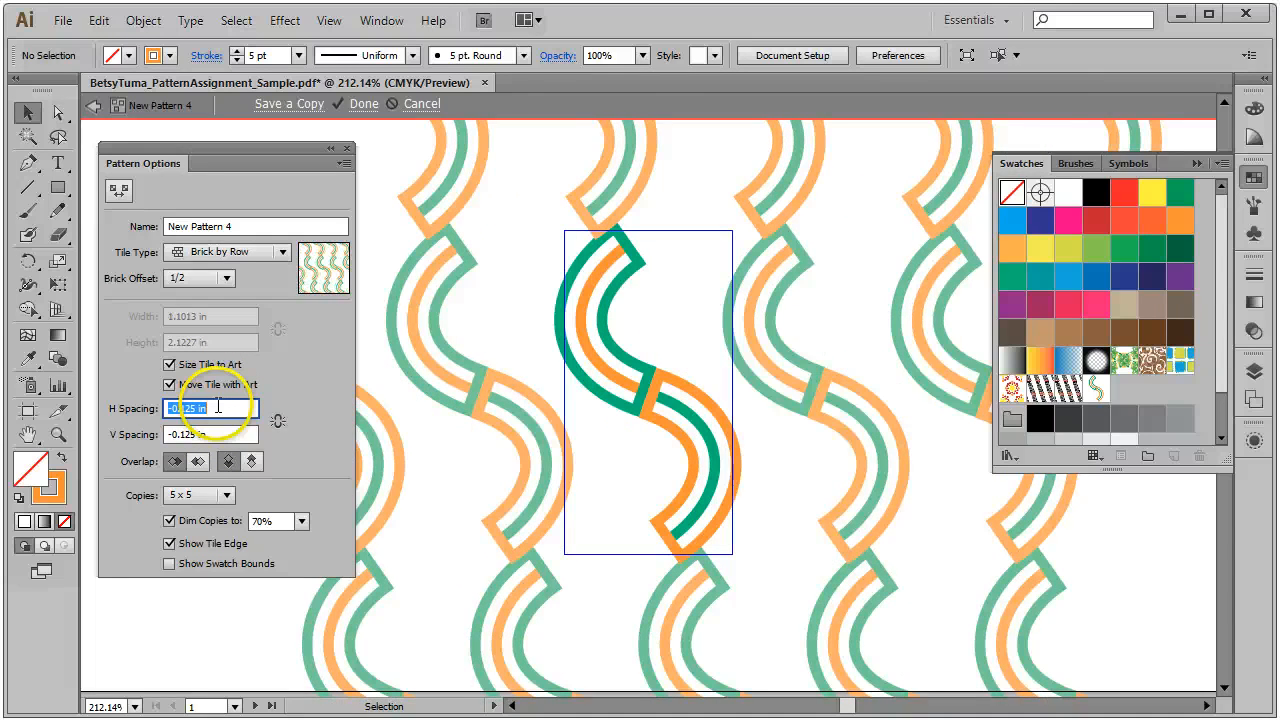
click(218, 406)
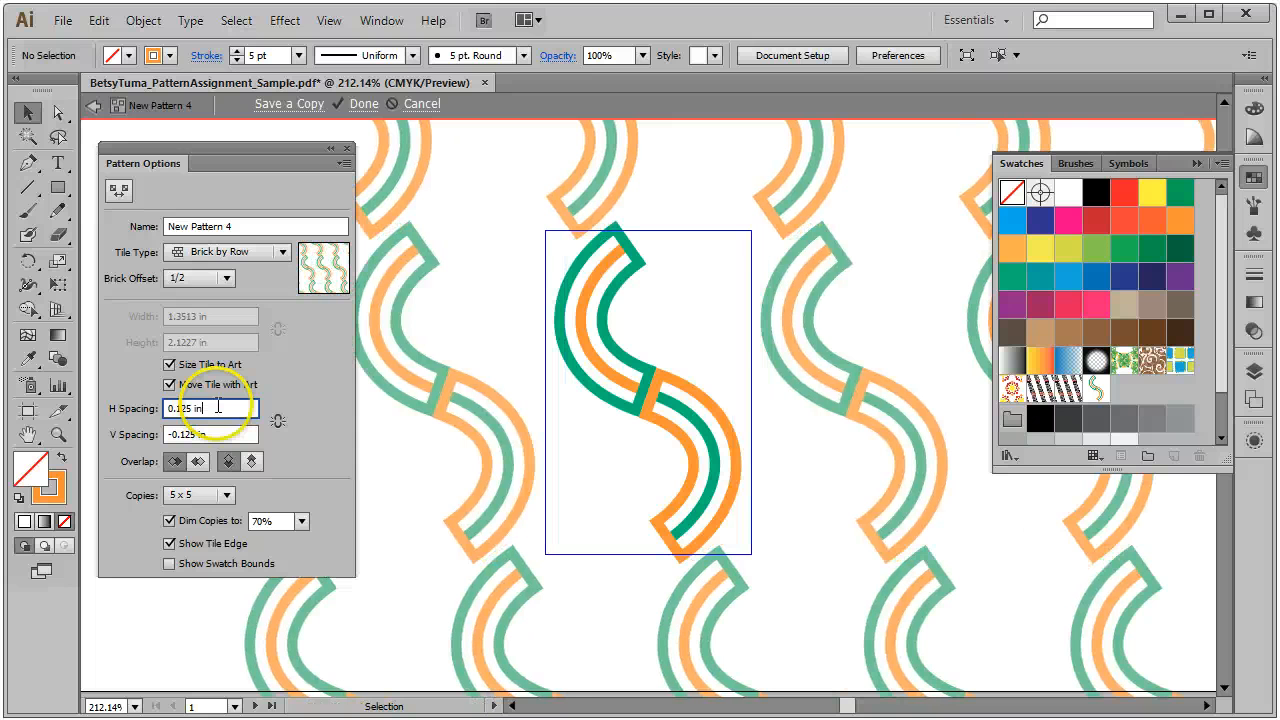
key(Down)
key(Down)
key(Down)
key(Down)
key(Down)
key(Down)
key(Down)
key(Down)
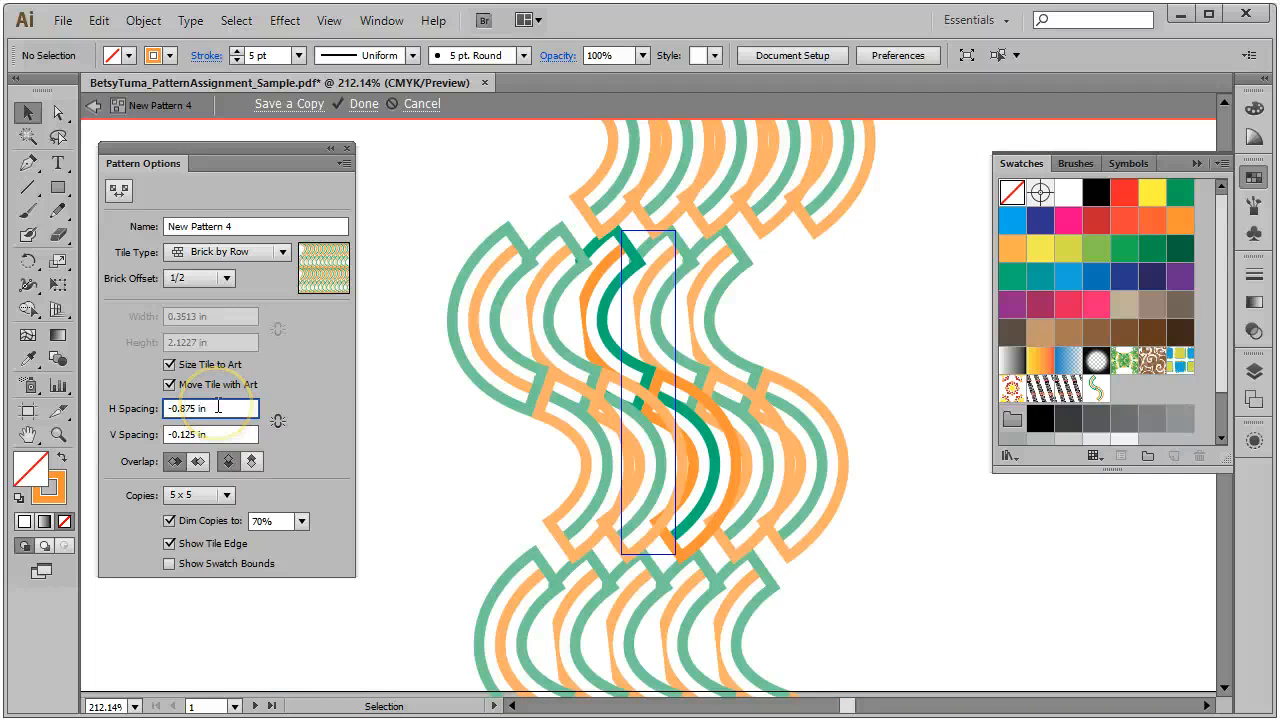
click(218, 406)
key(Down)
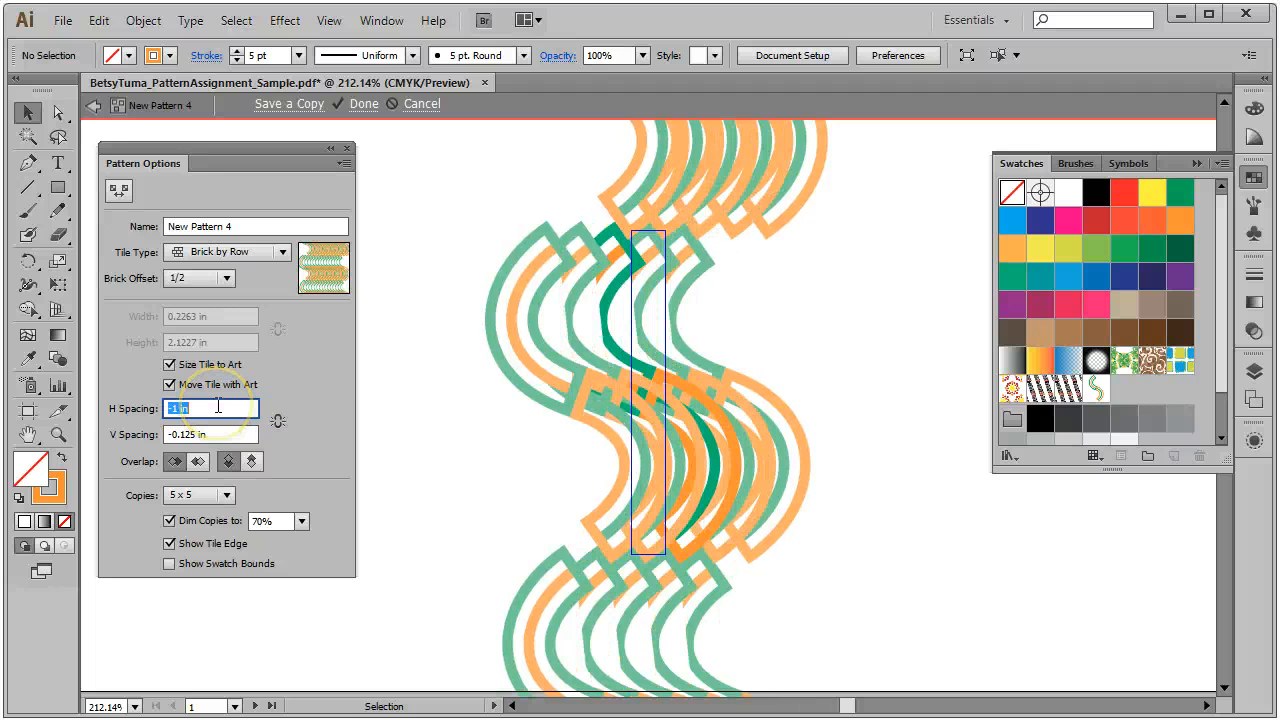
click(218, 406)
key(Up)
key(Up)
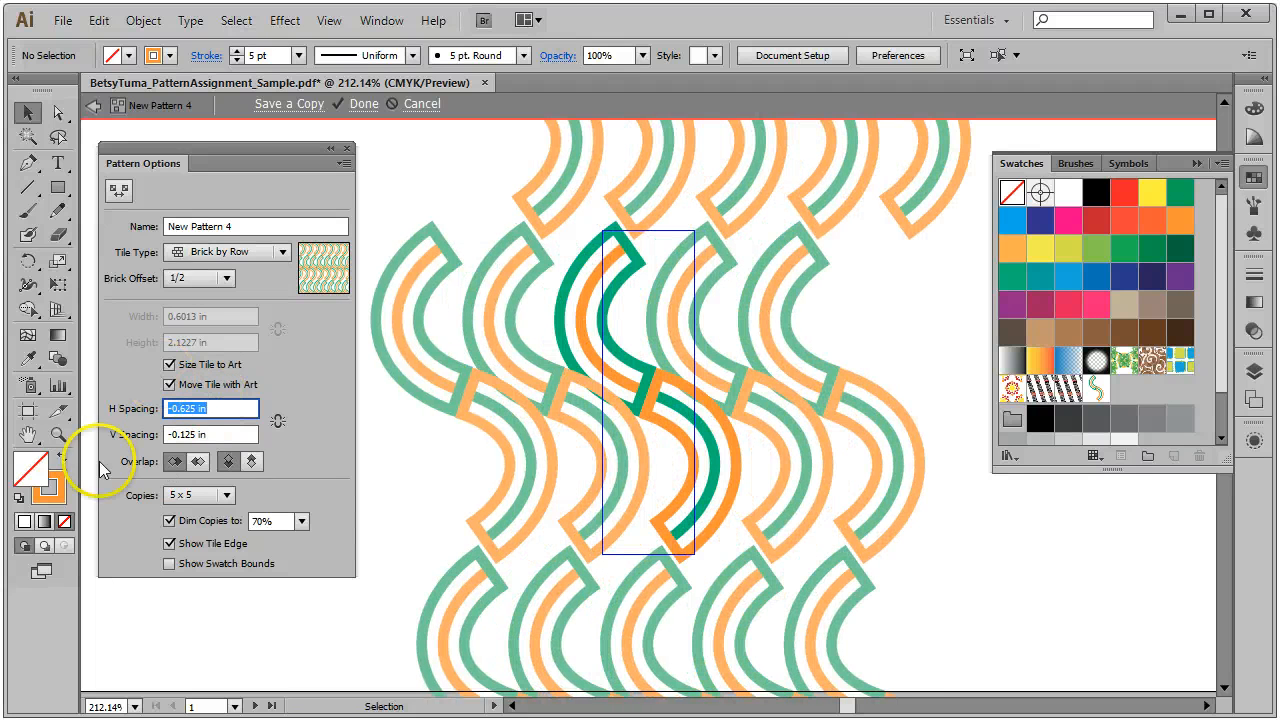
Step: Set the pattern's vertical spacing to -0.25 in
click(230, 434)
key(Down)
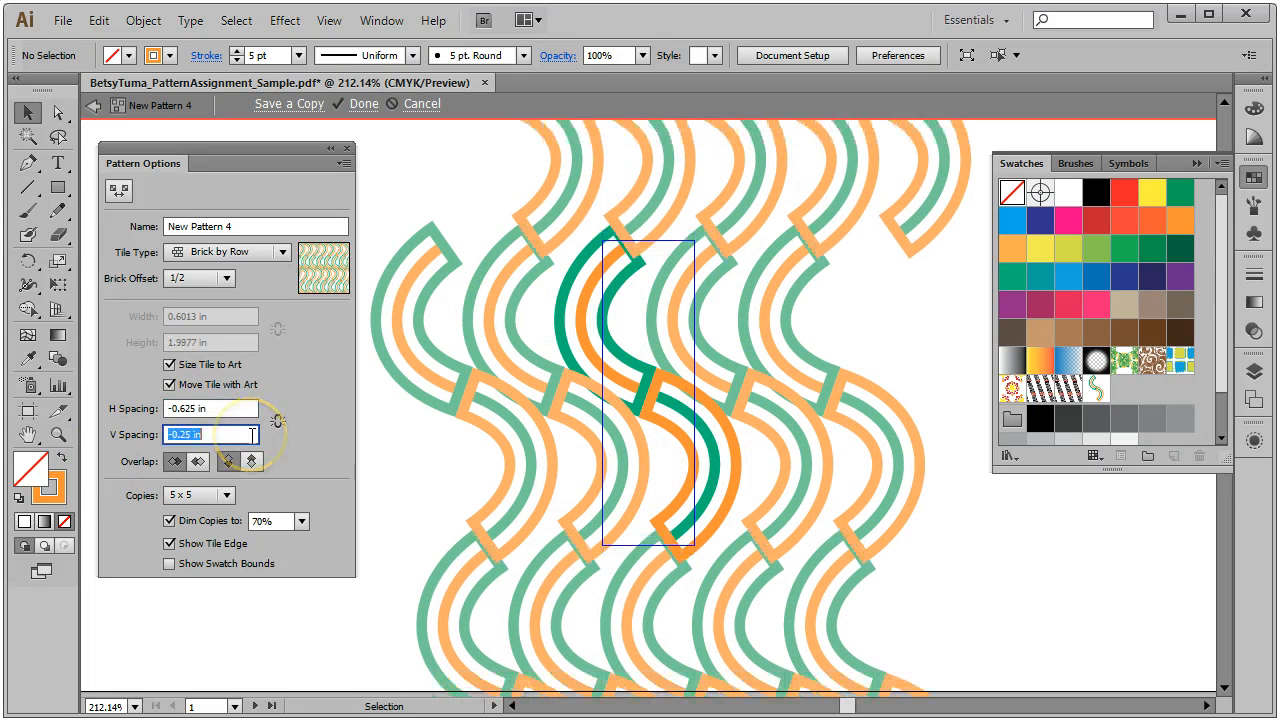
key(Down)
key(Up)
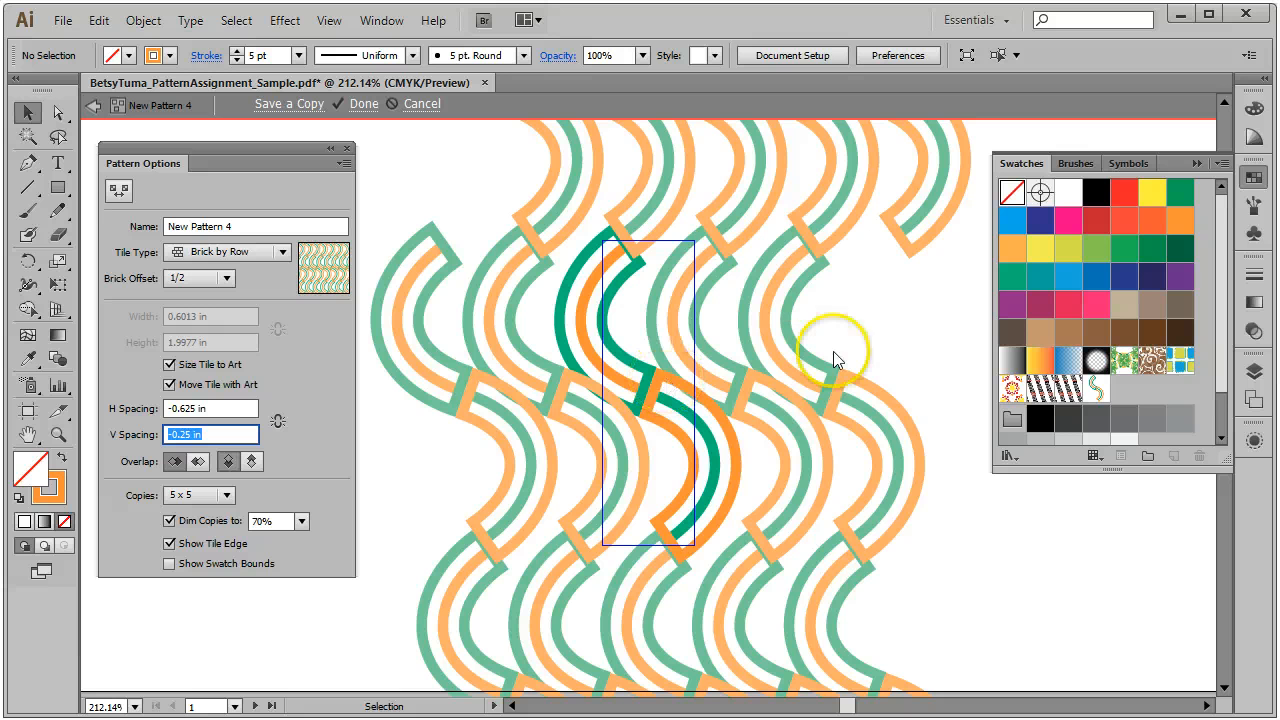
Step: Change the column and row overlap order so right-hand tiles sit in front
click(198, 462)
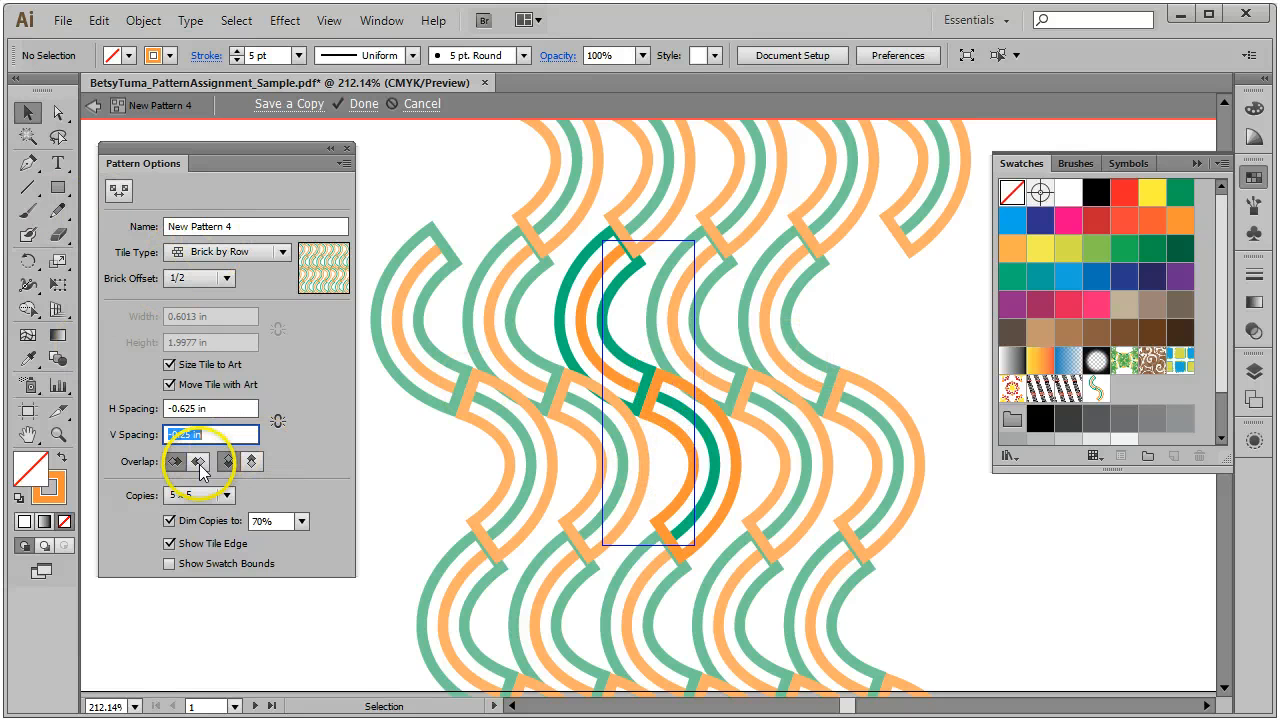
click(199, 464)
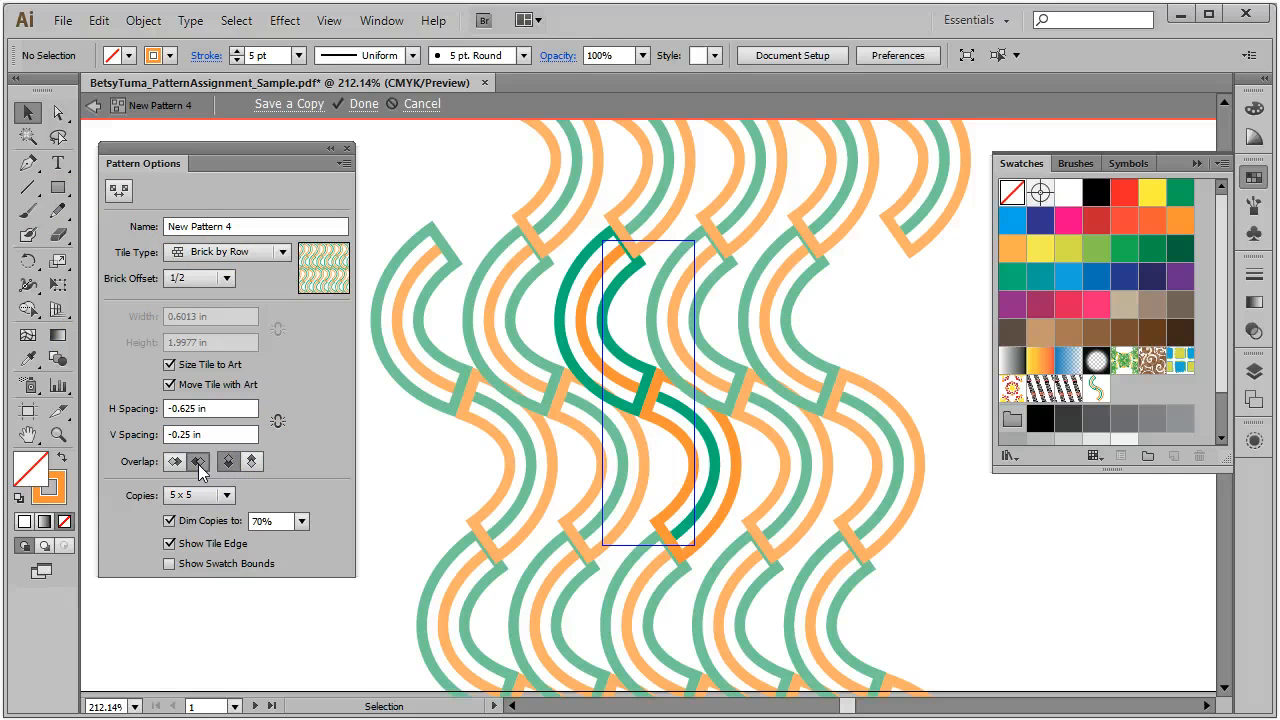
click(253, 461)
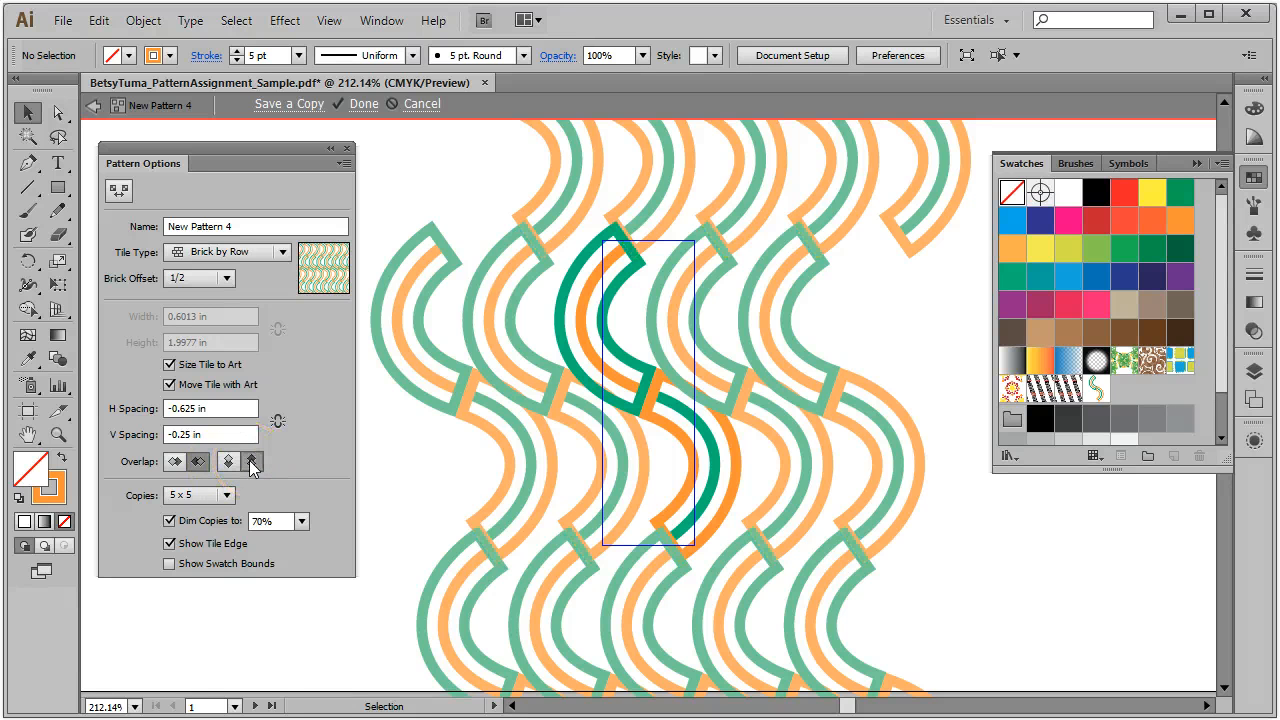
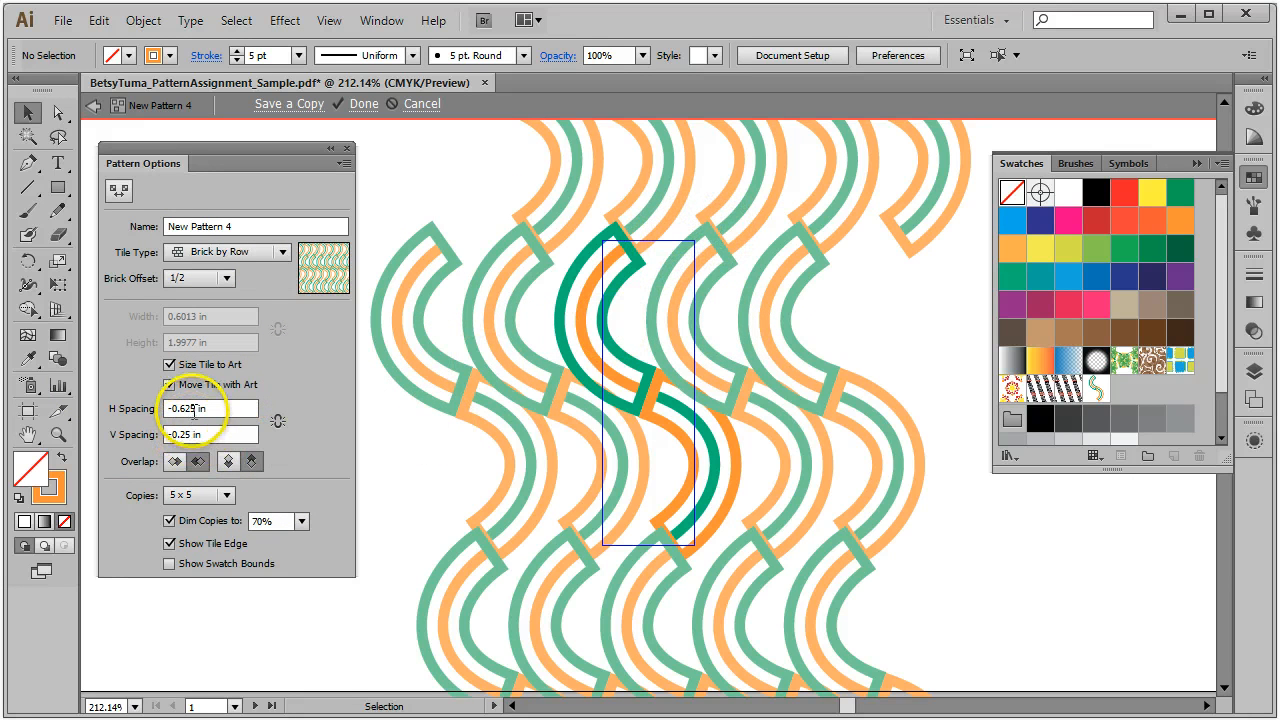
Step: Try horizontal spacing values of -0.5, -0.625, -0.7875 and -0.6 in
click(242, 408)
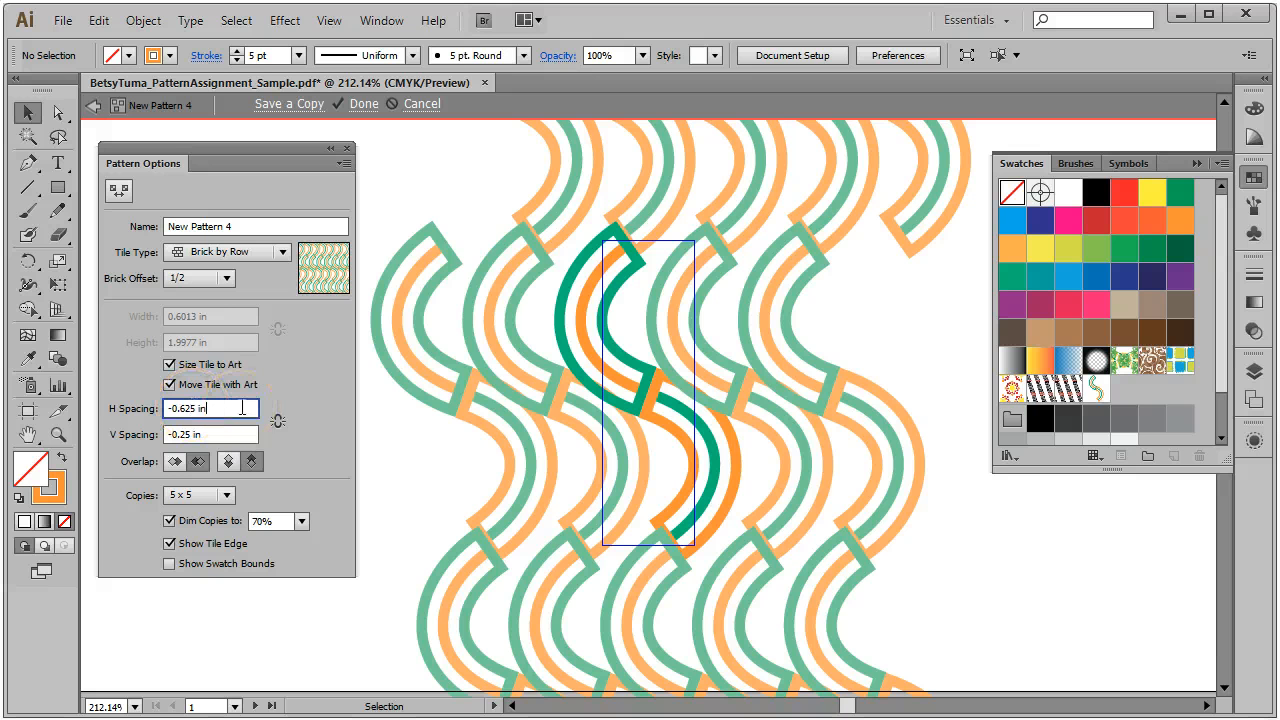
key(Up)
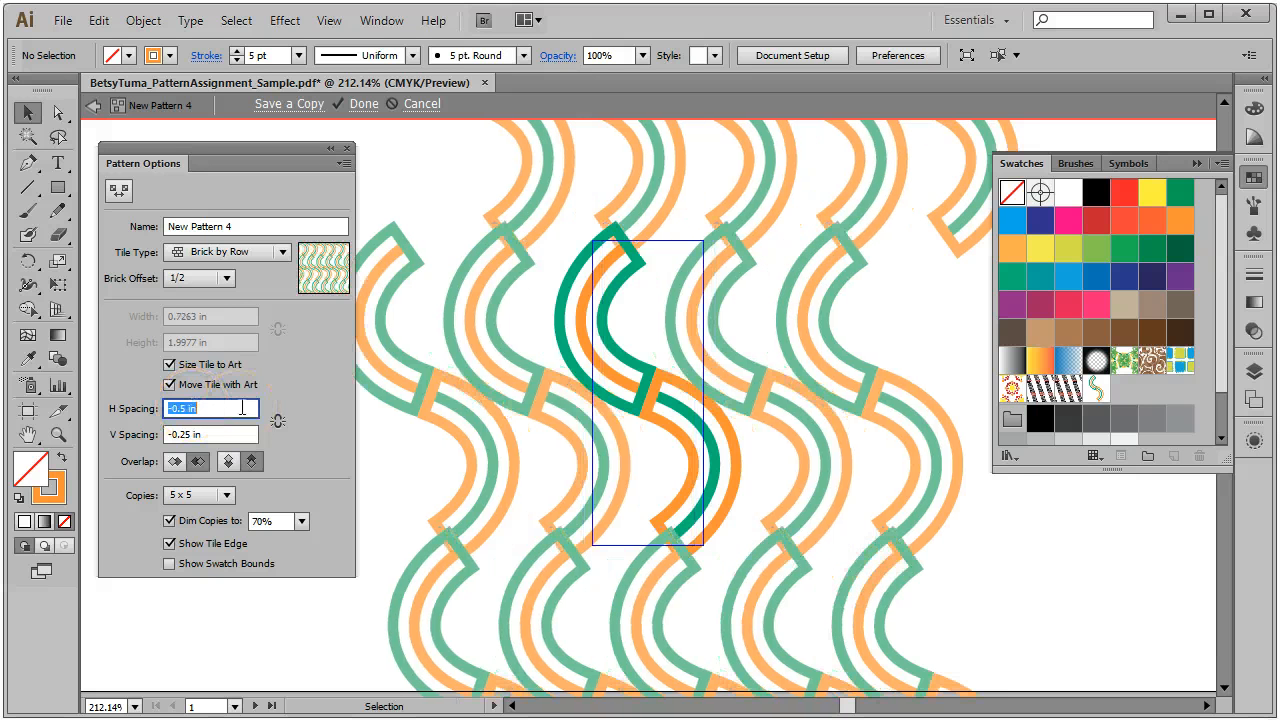
key(Down)
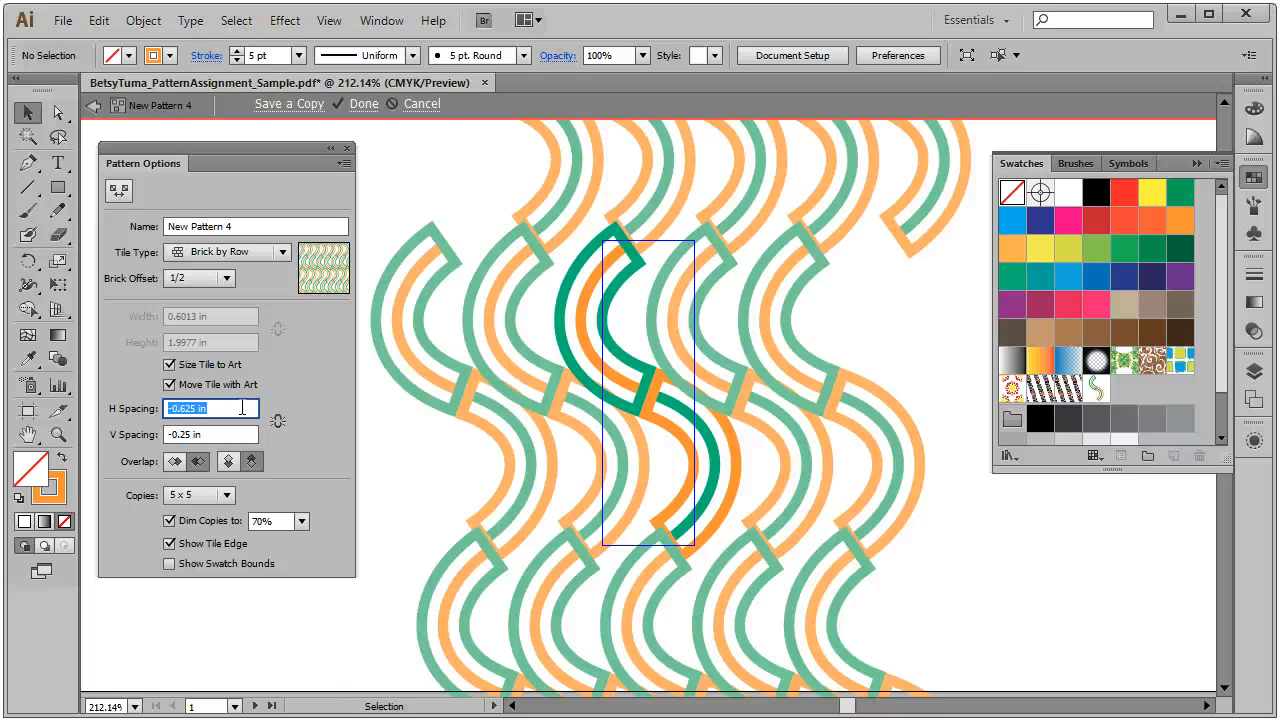
click(184, 408)
text(2)
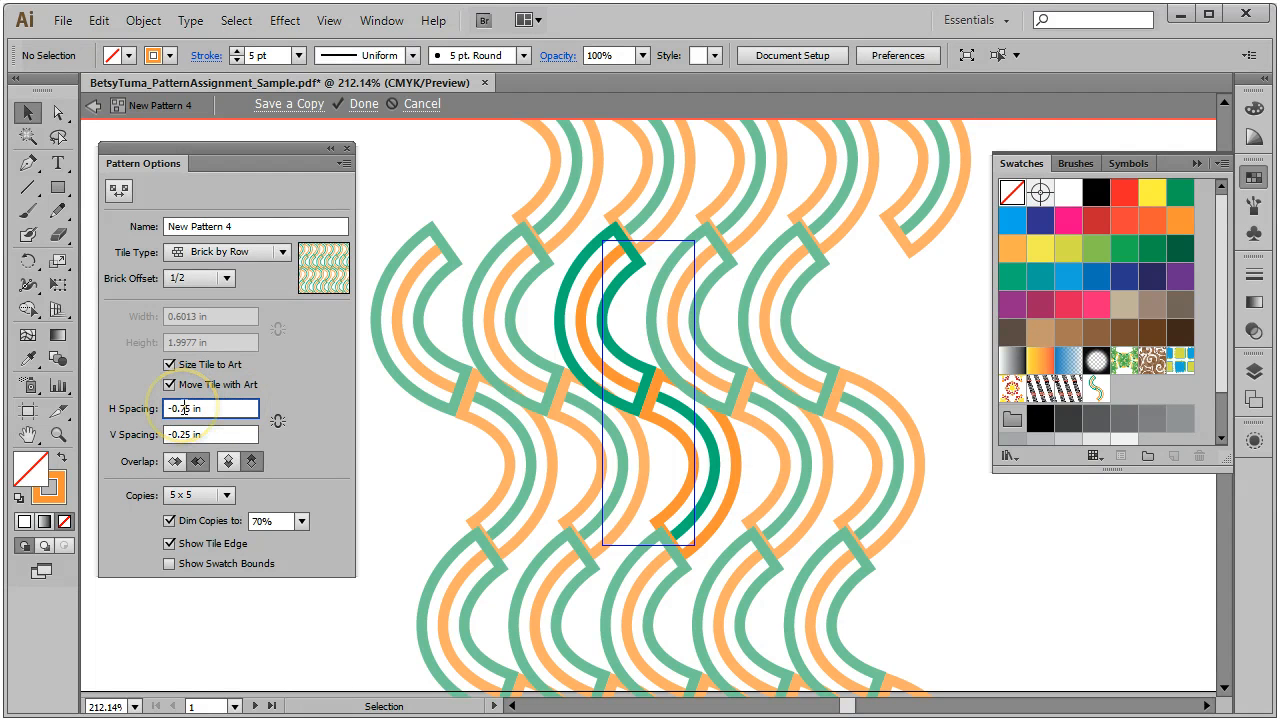
text(8)
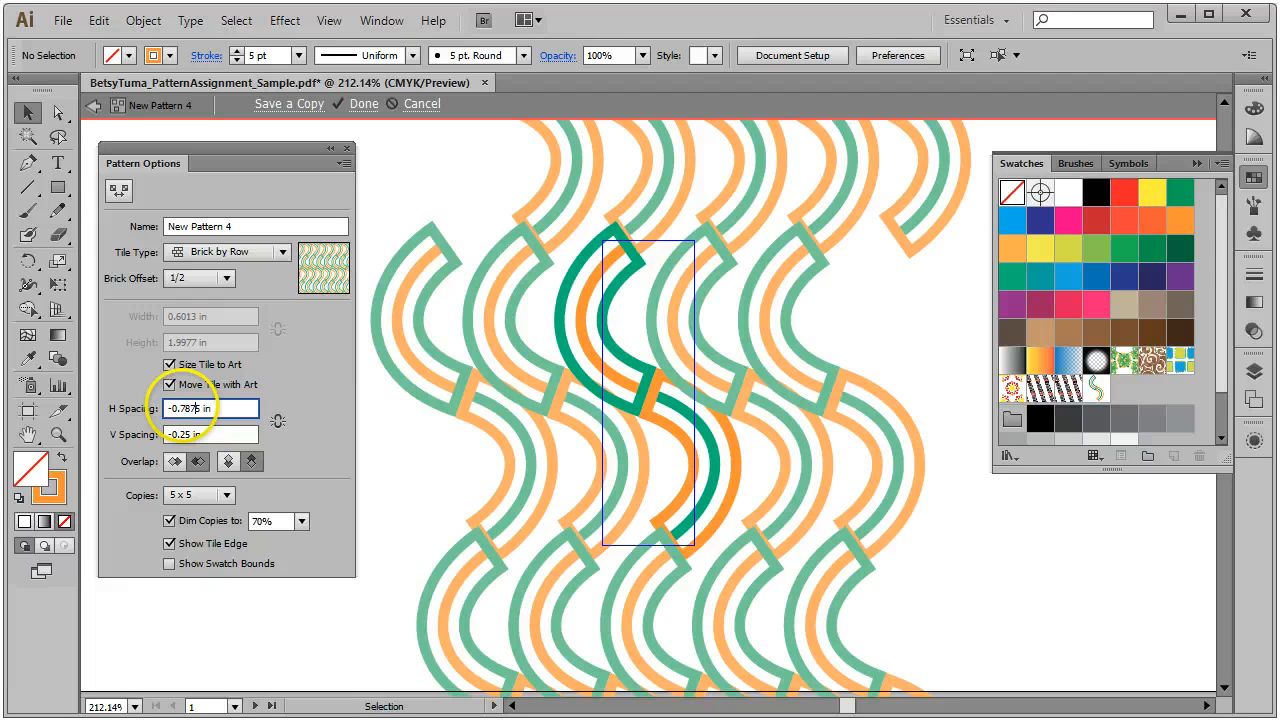
text(7)
key(Return)
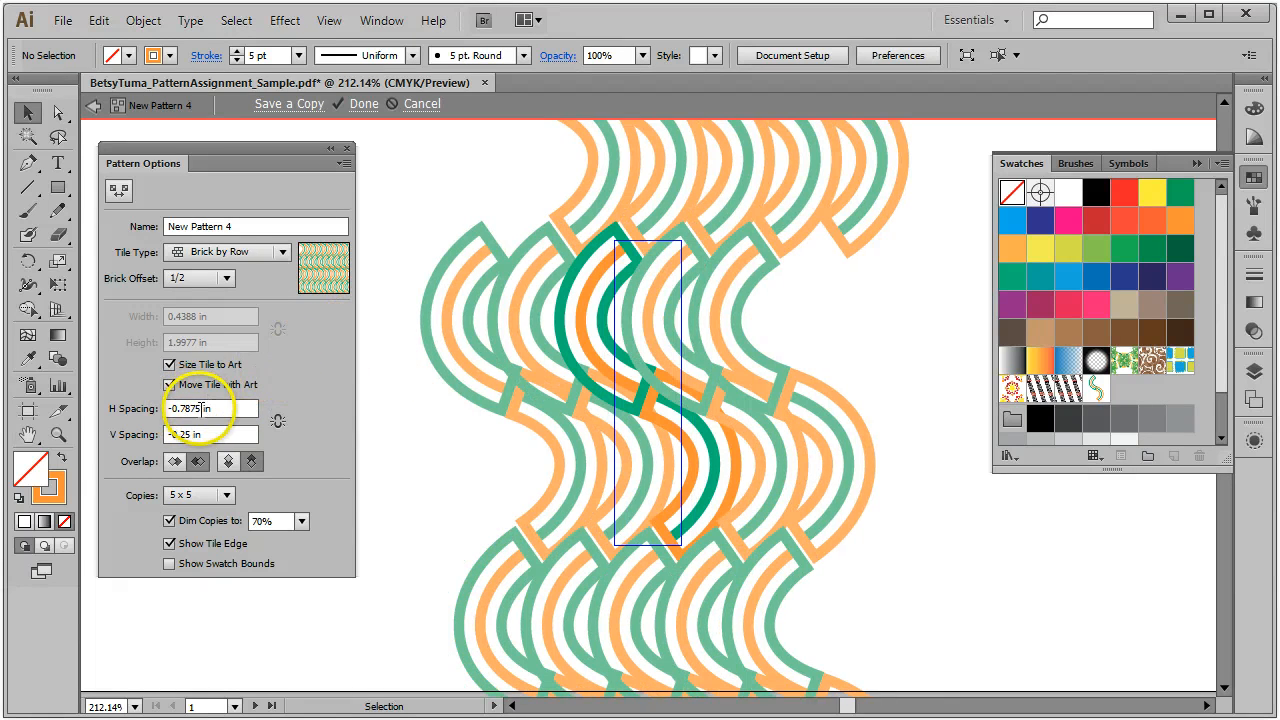
drag(203, 408, 177, 408)
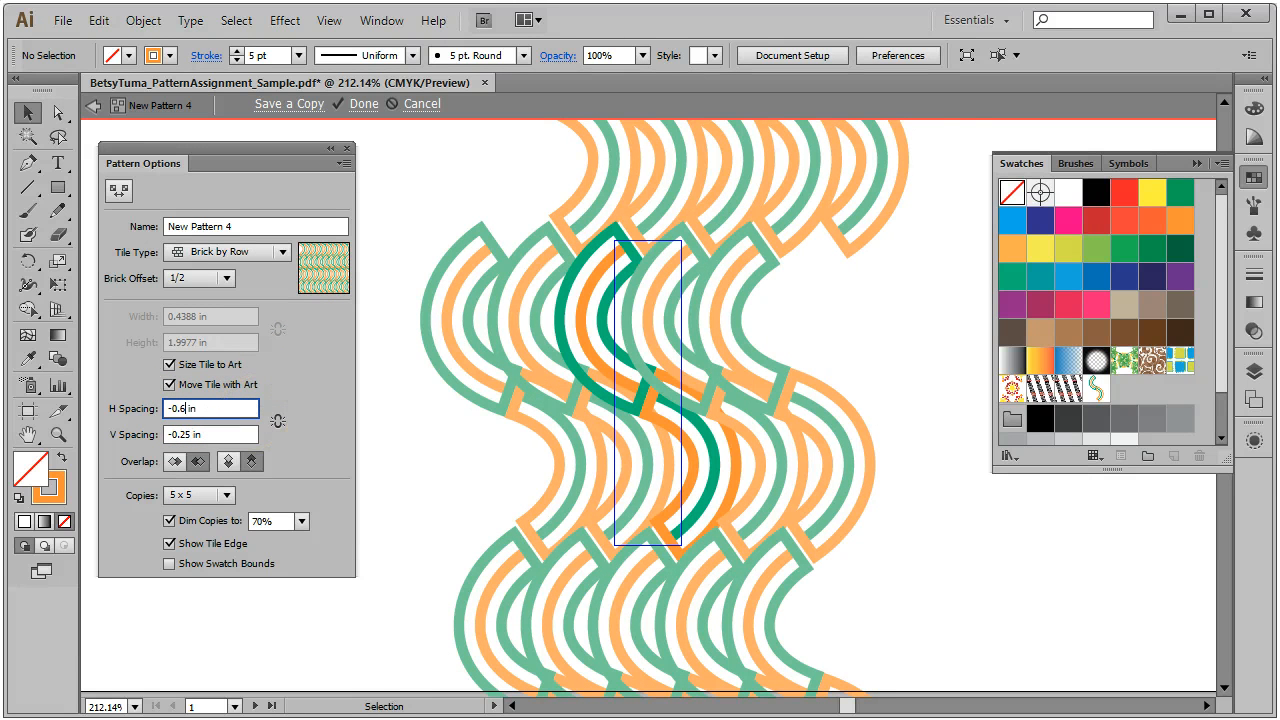
key(Return)
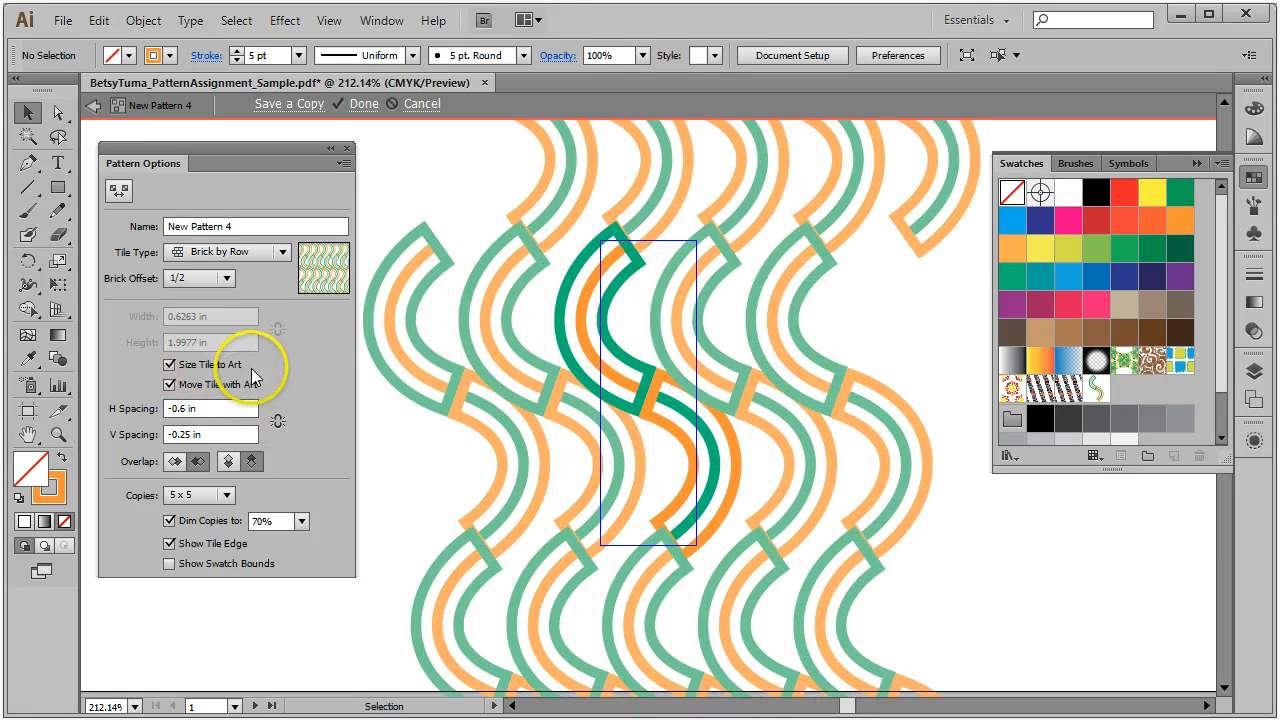
Step: Step the horizontal spacing through -0.65, -0.7 and -0.71, settling on -0.72 in
click(179, 408)
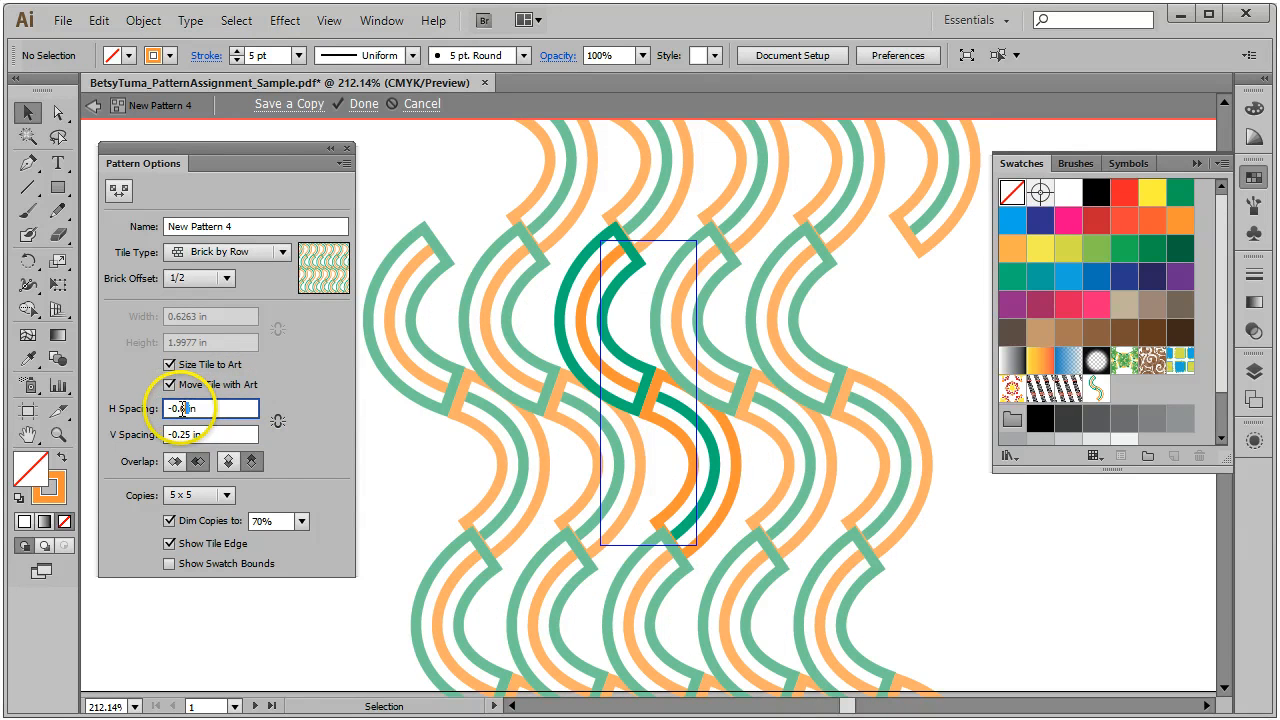
drag(177, 408, 186, 408)
text(5)
key(Return)
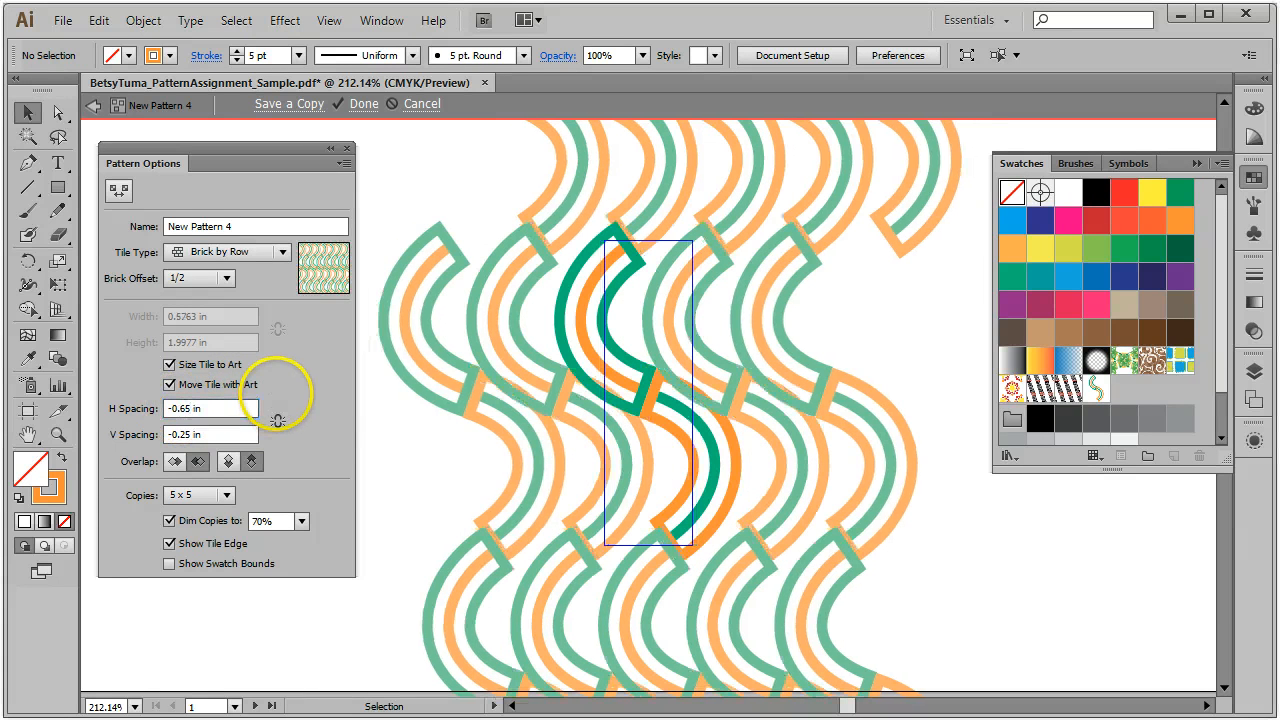
drag(192, 407, 182, 406)
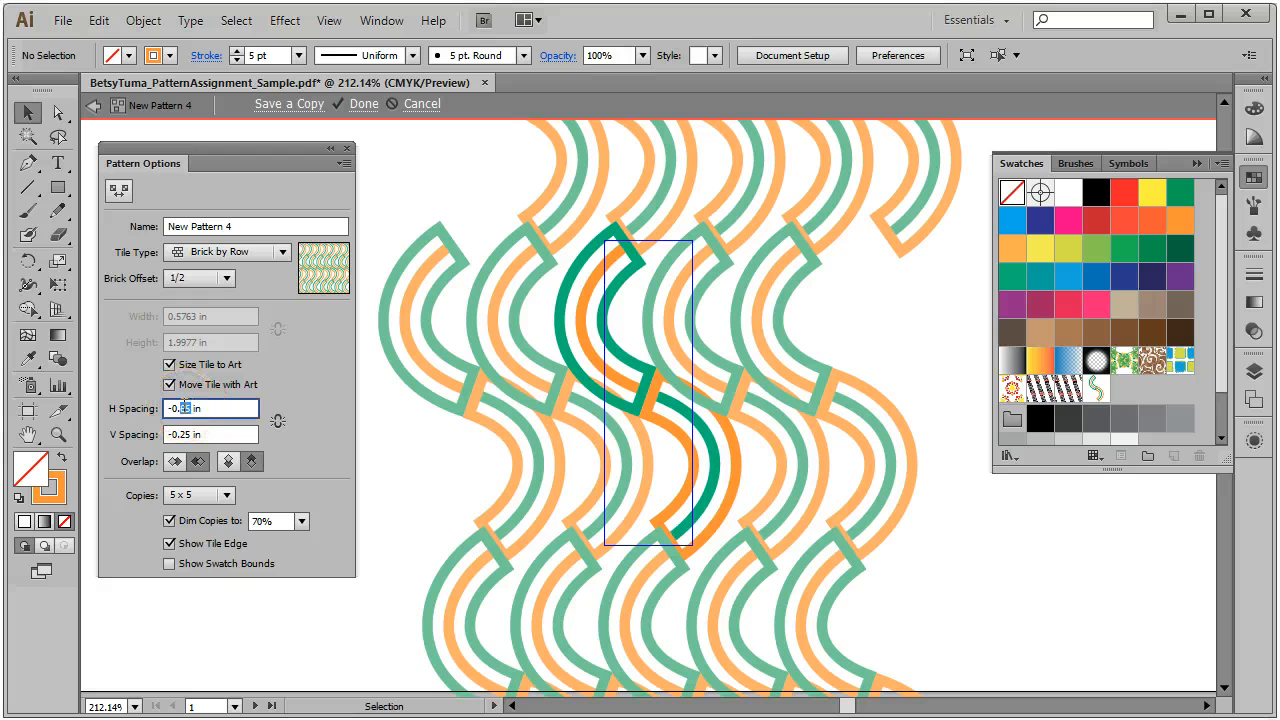
text(7)
key(Return)
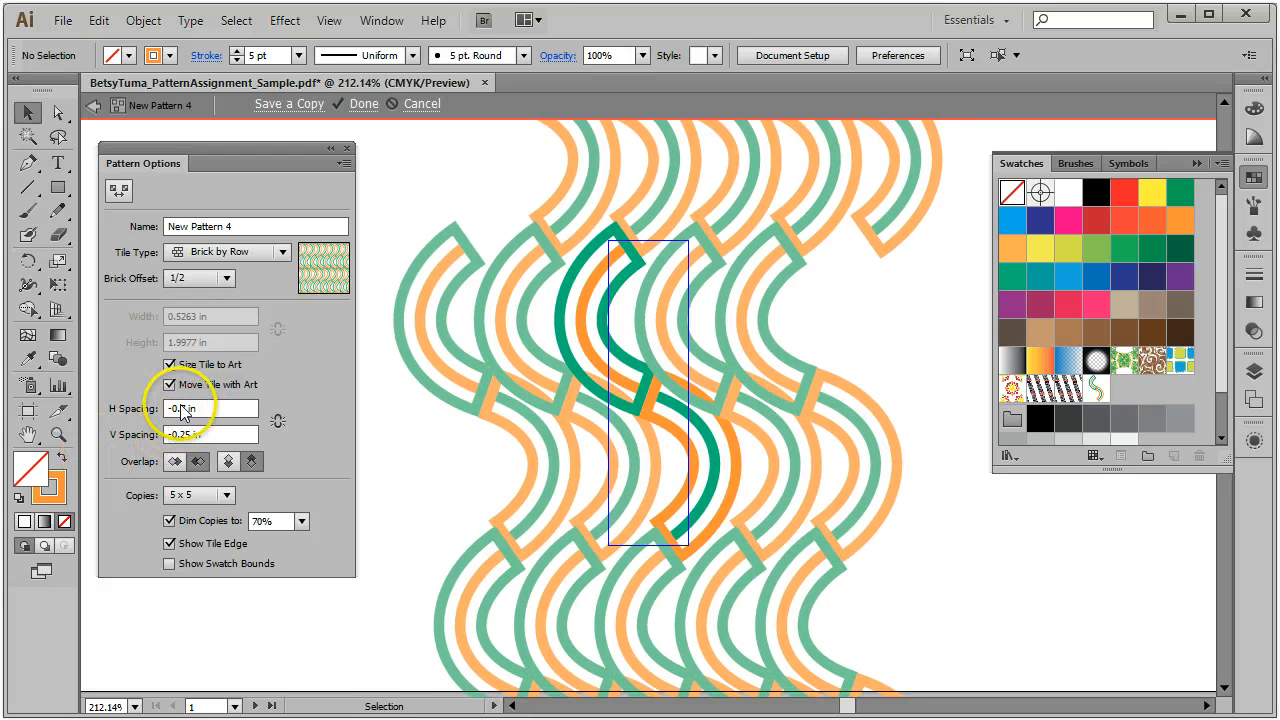
drag(184, 407, 174, 407)
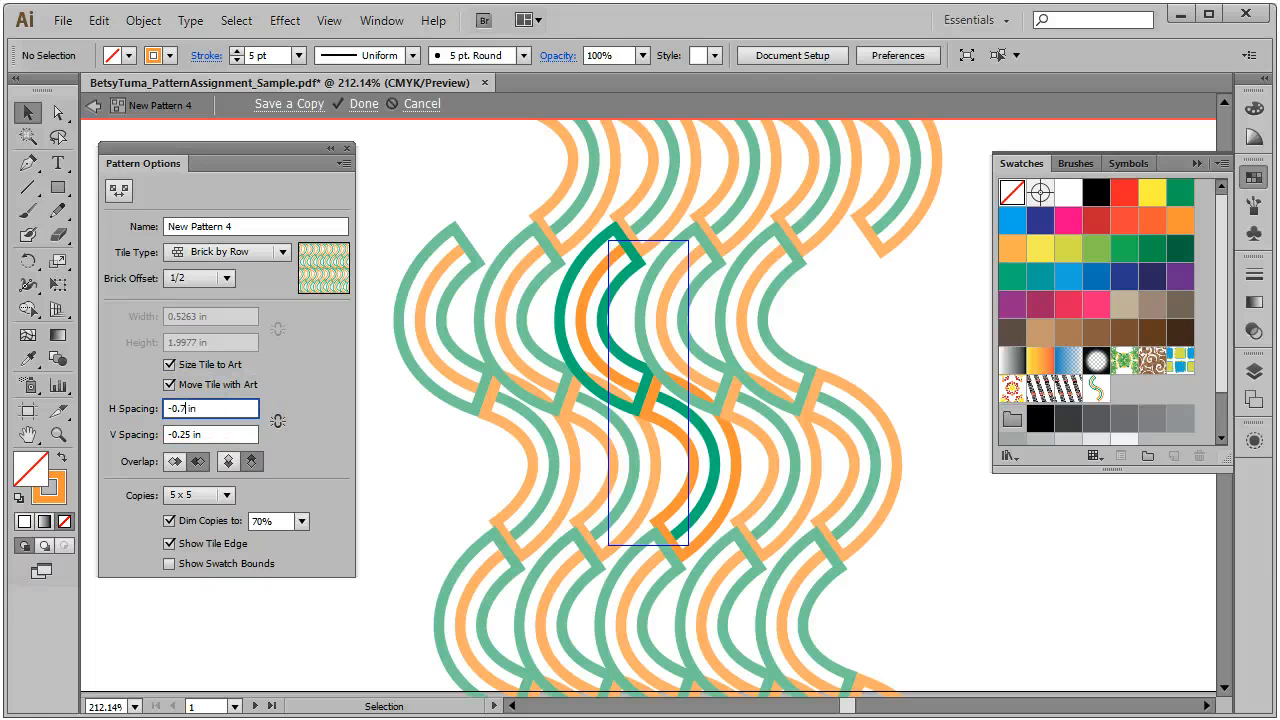
text(1)
key(Return)
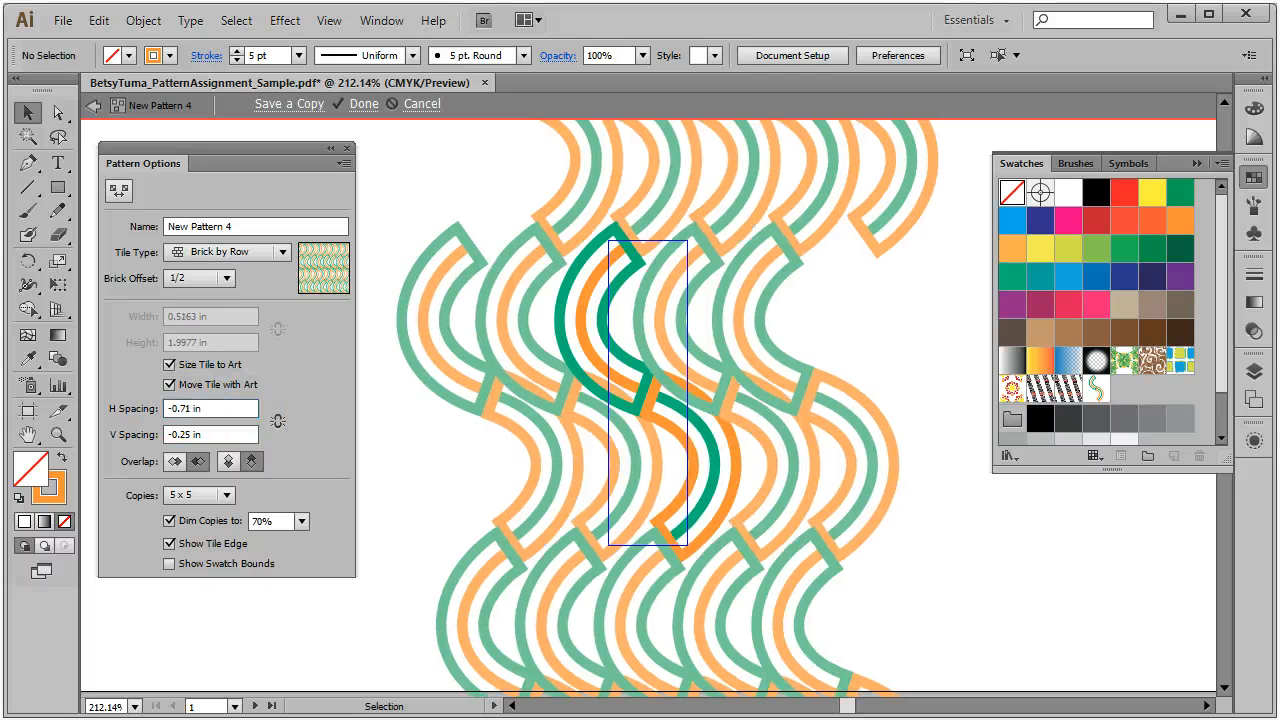
click(190, 408)
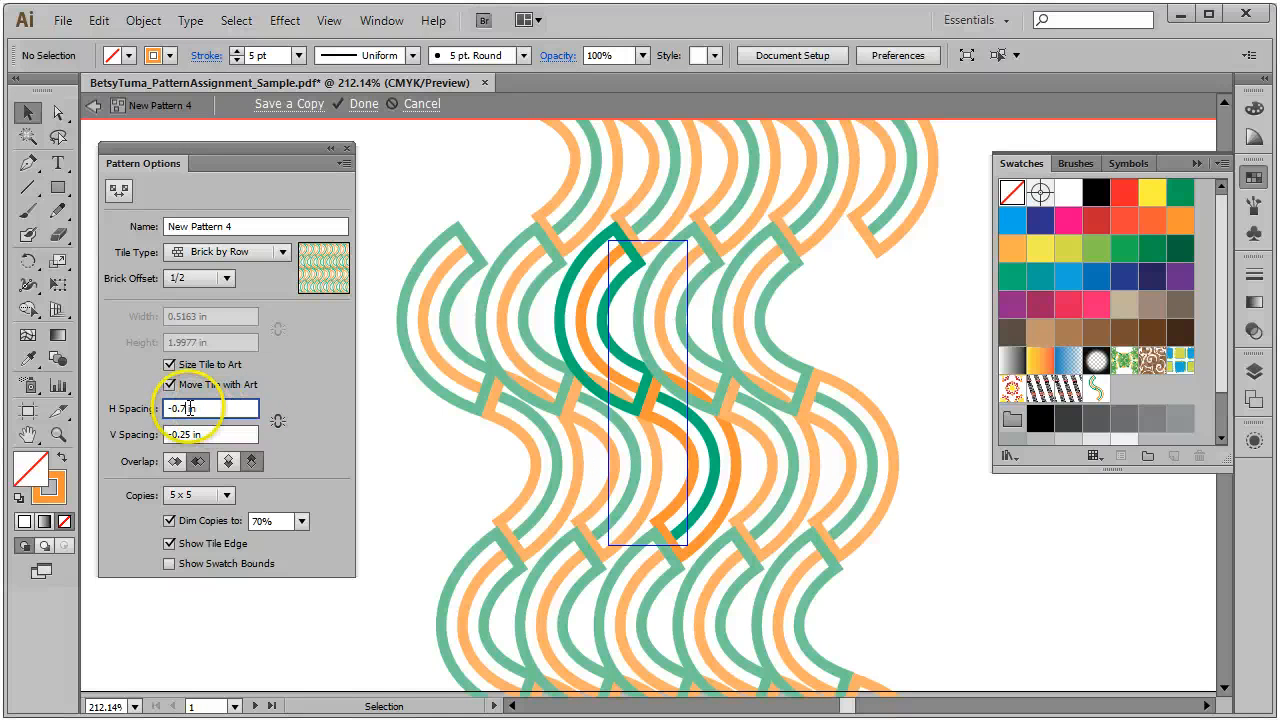
text(2)
key(Return)
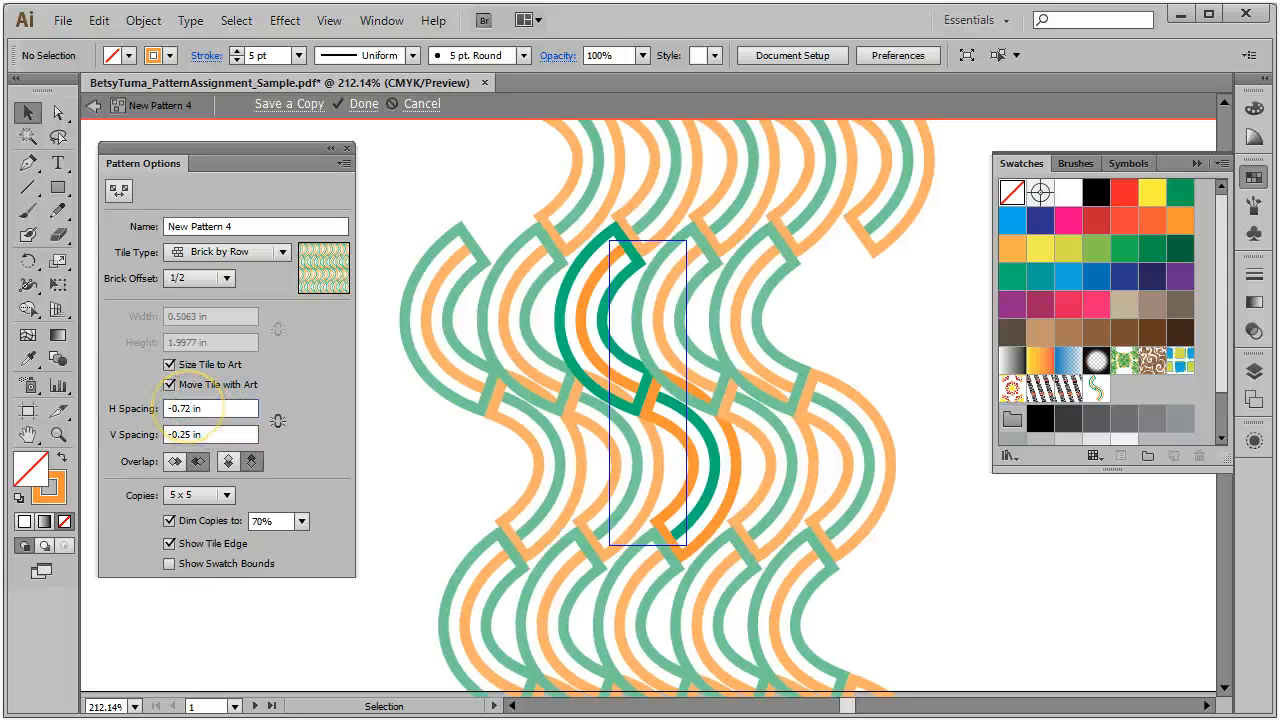
click(198, 434)
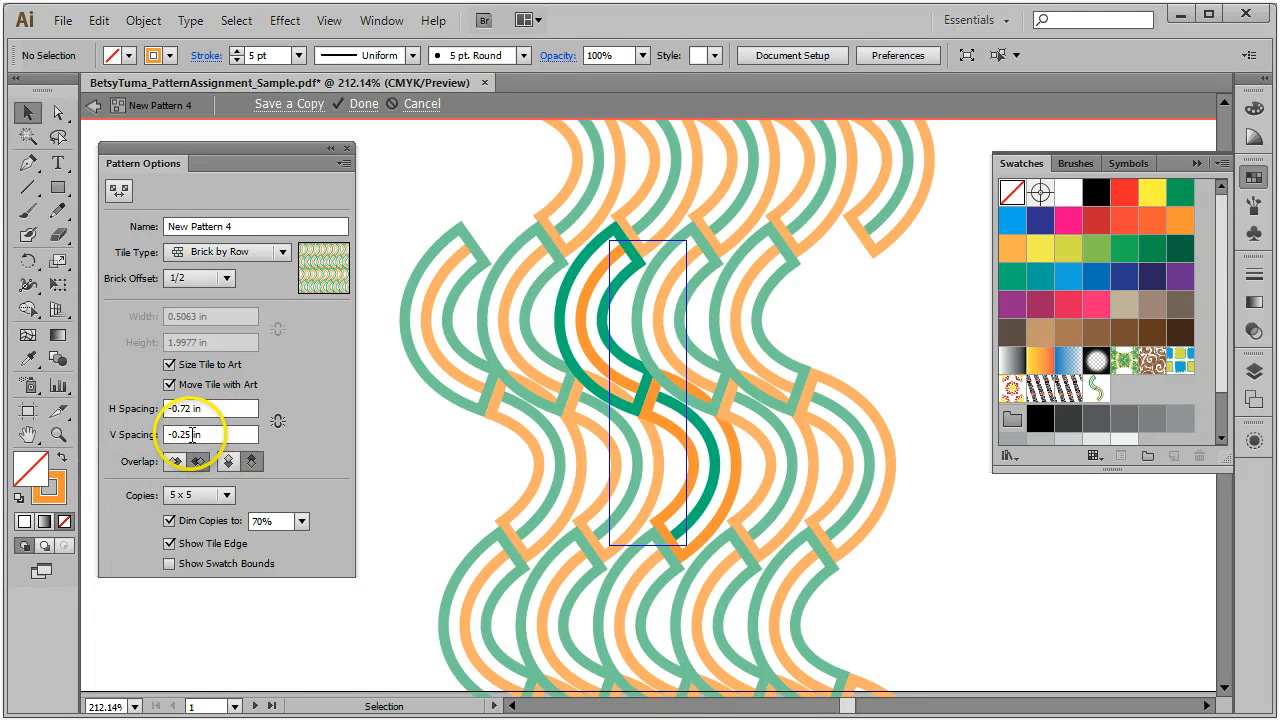
Step: Change the pattern's vertical spacing to -0.3 in
key(BackSpace)
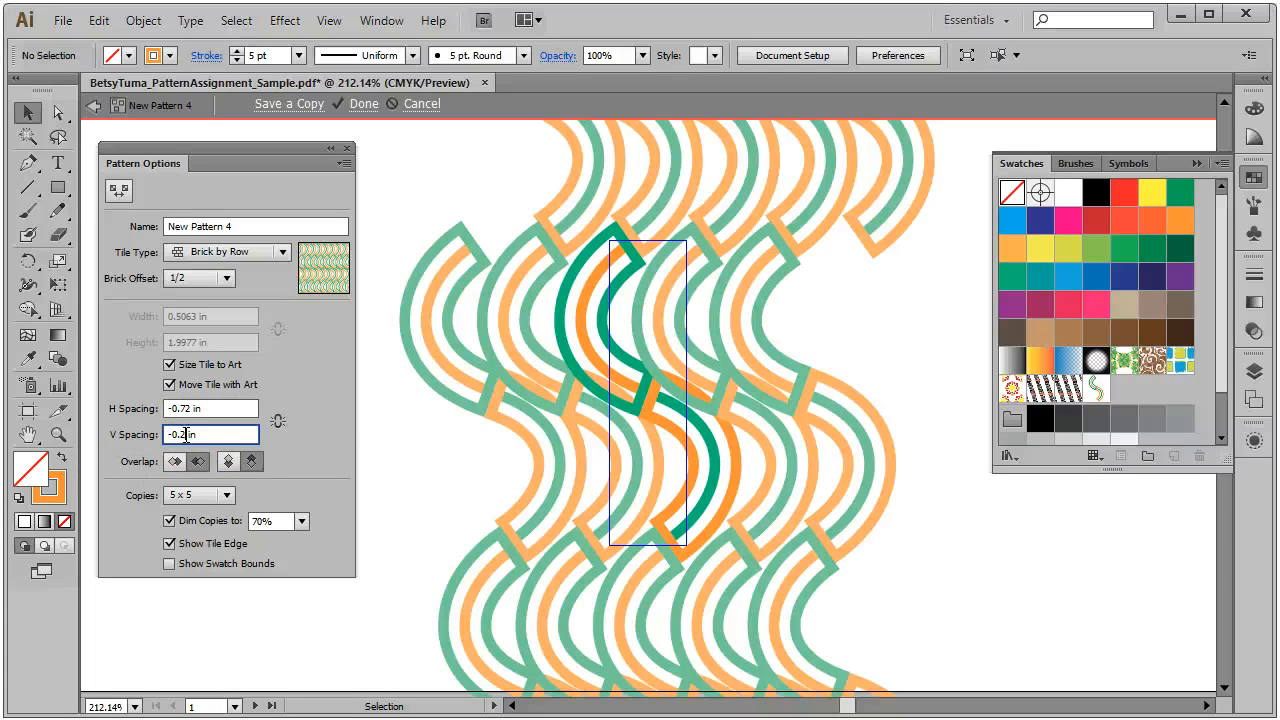
text(3)
key(Return)
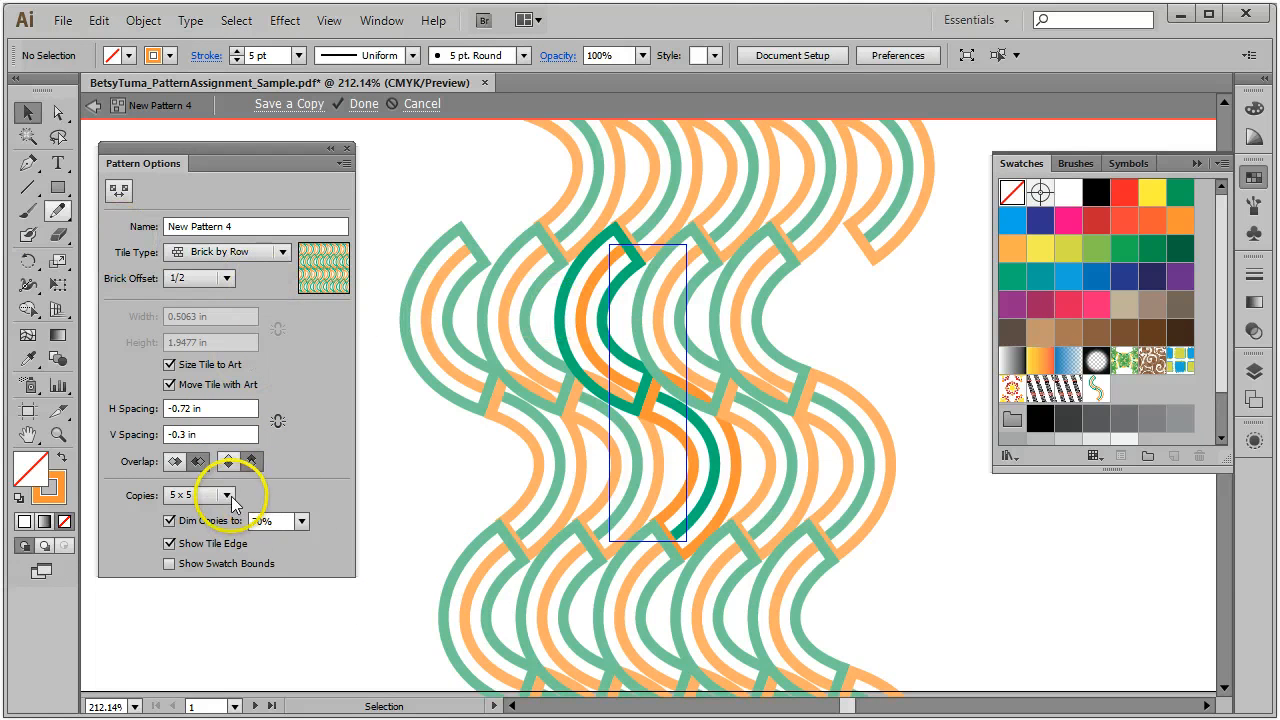
Step: Try the alternate overlap order, keep the original, and finish pattern editing
click(174, 462)
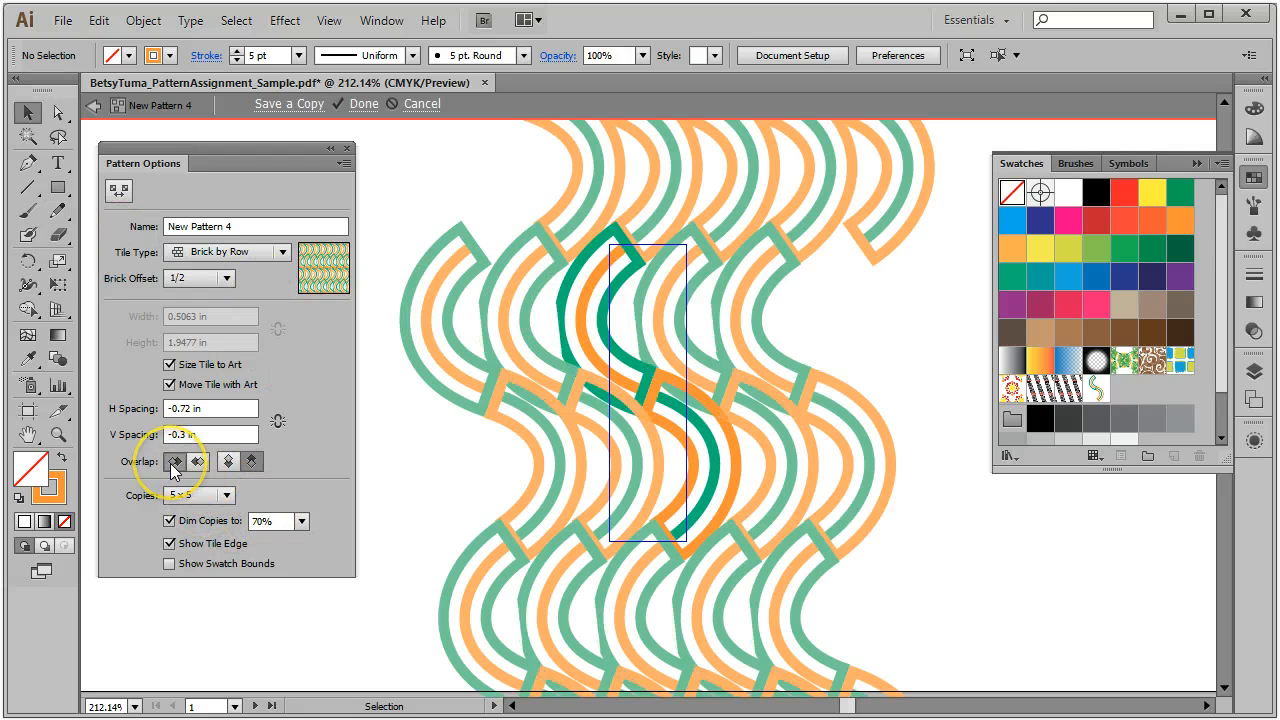
click(198, 462)
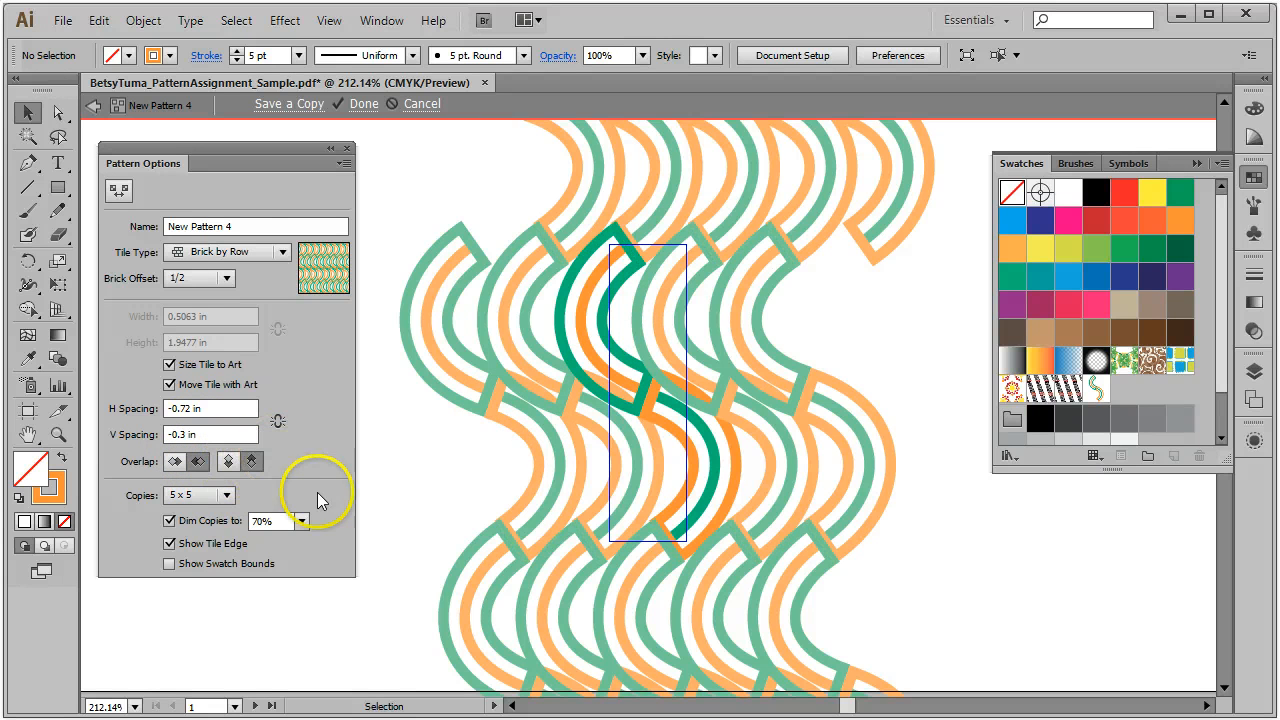
click(364, 104)
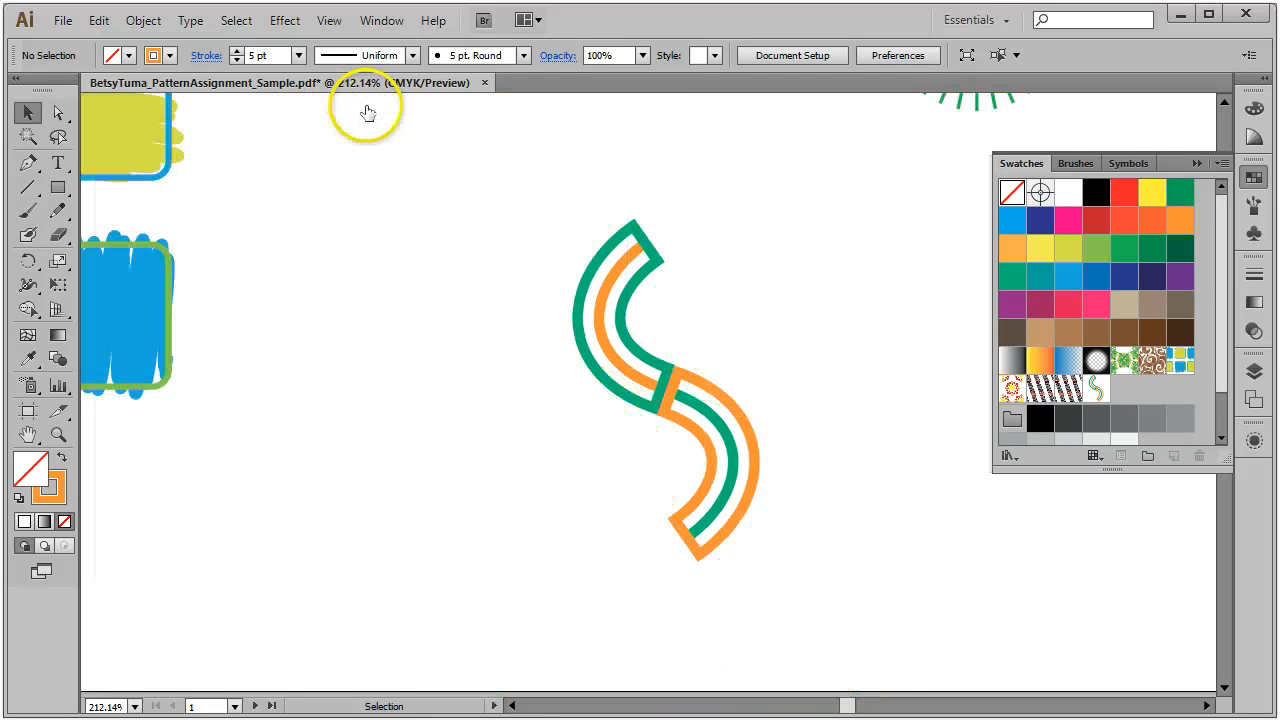
Step: Fit both artboards in the window with View > Fit All in Window and pick the Rectangle tool
click(329, 20)
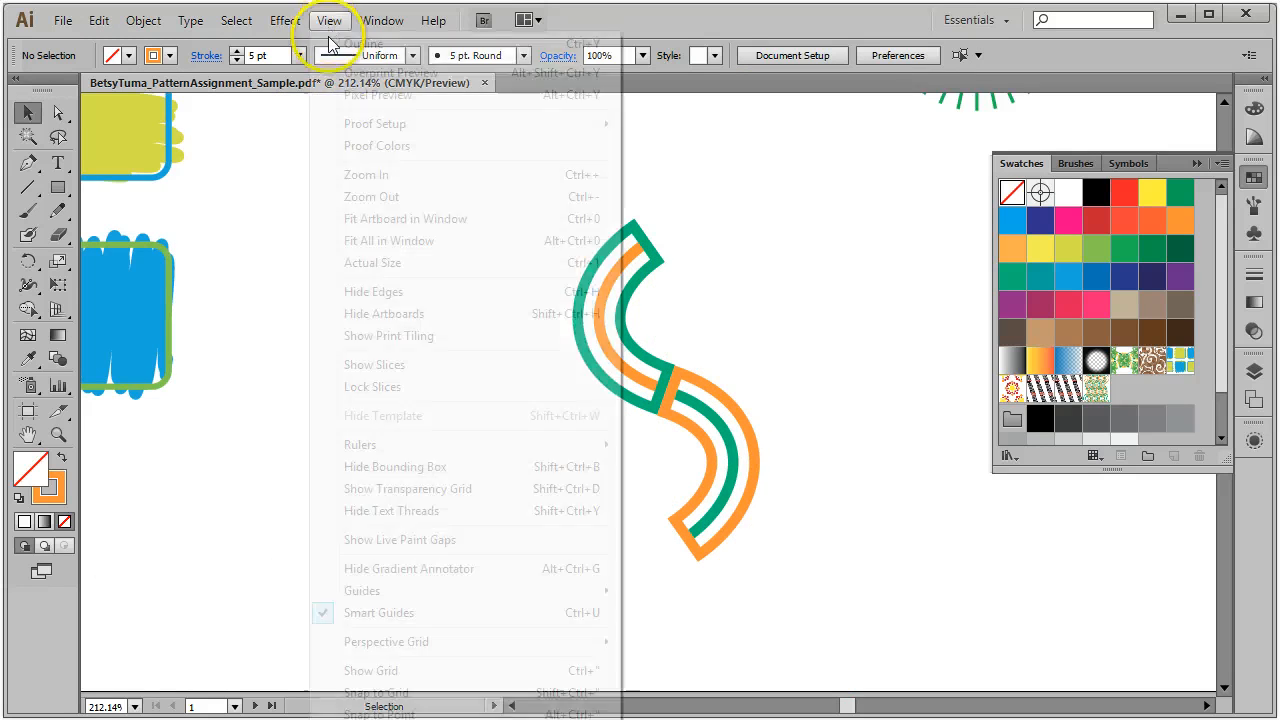
click(457, 240)
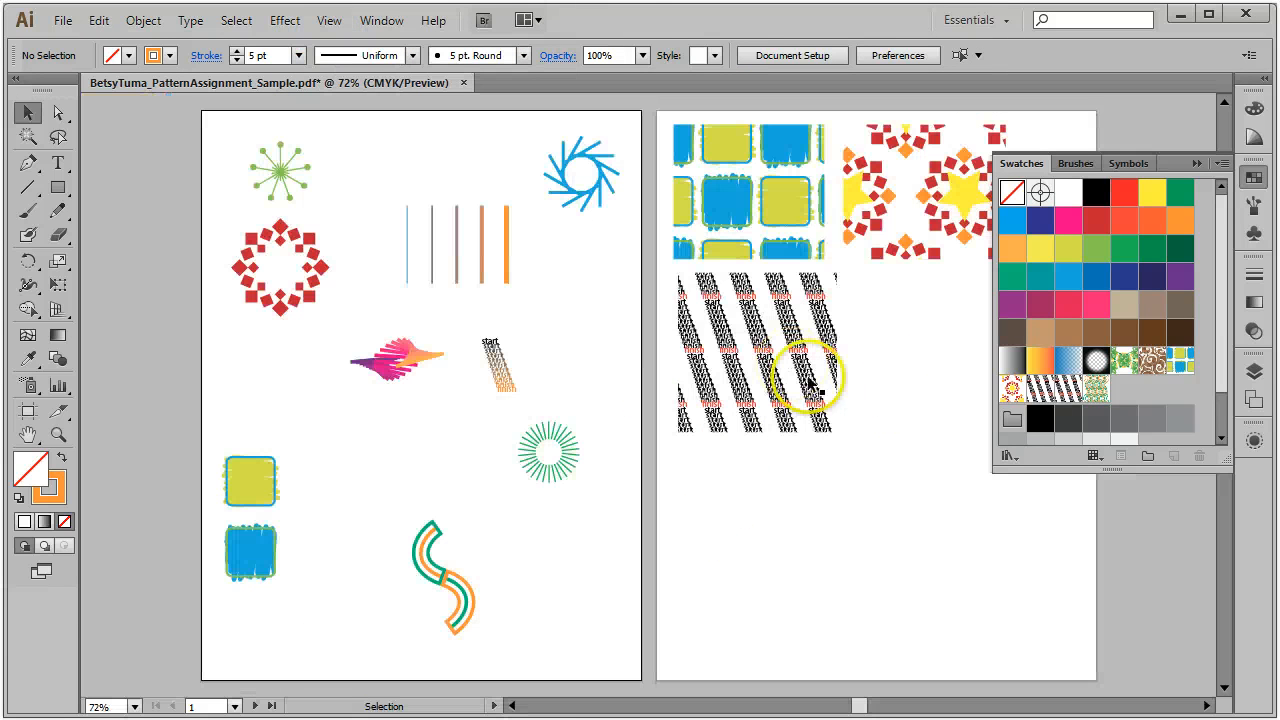
click(58, 187)
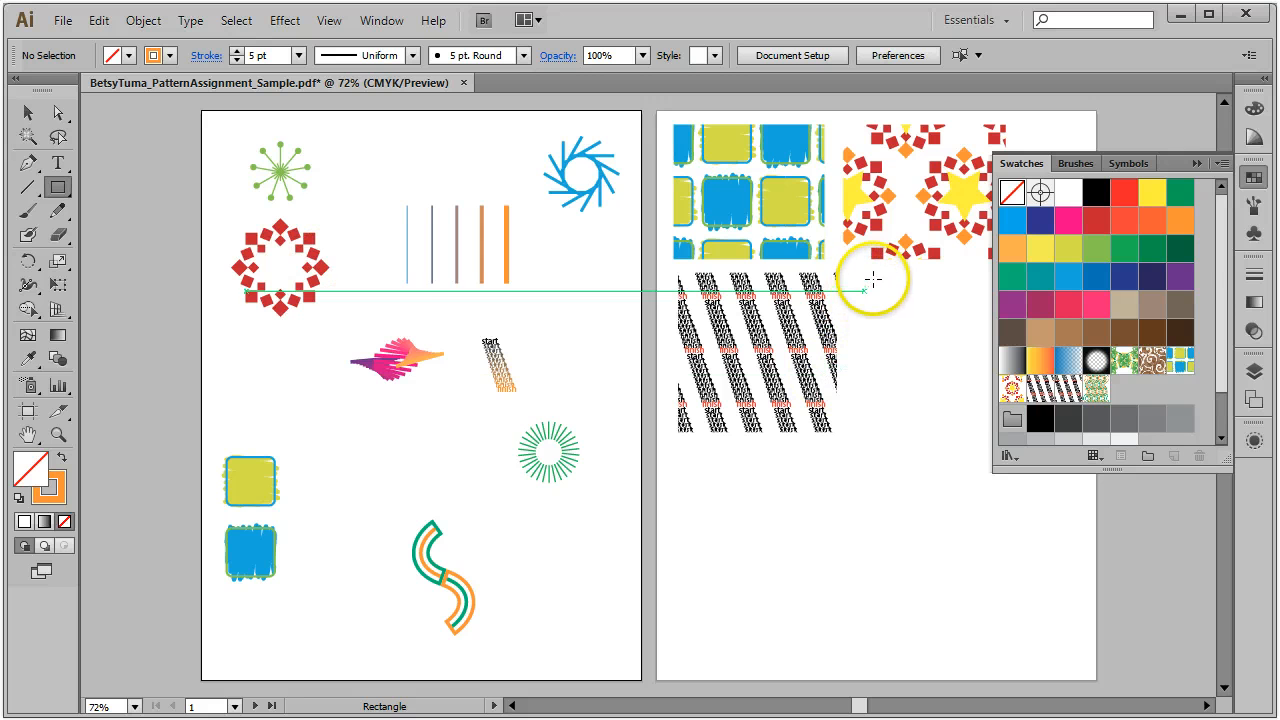
Step: Draw a rectangle on artboard 2 and fill it with the New Pattern 4 swatch
drag(876, 273, 1064, 428)
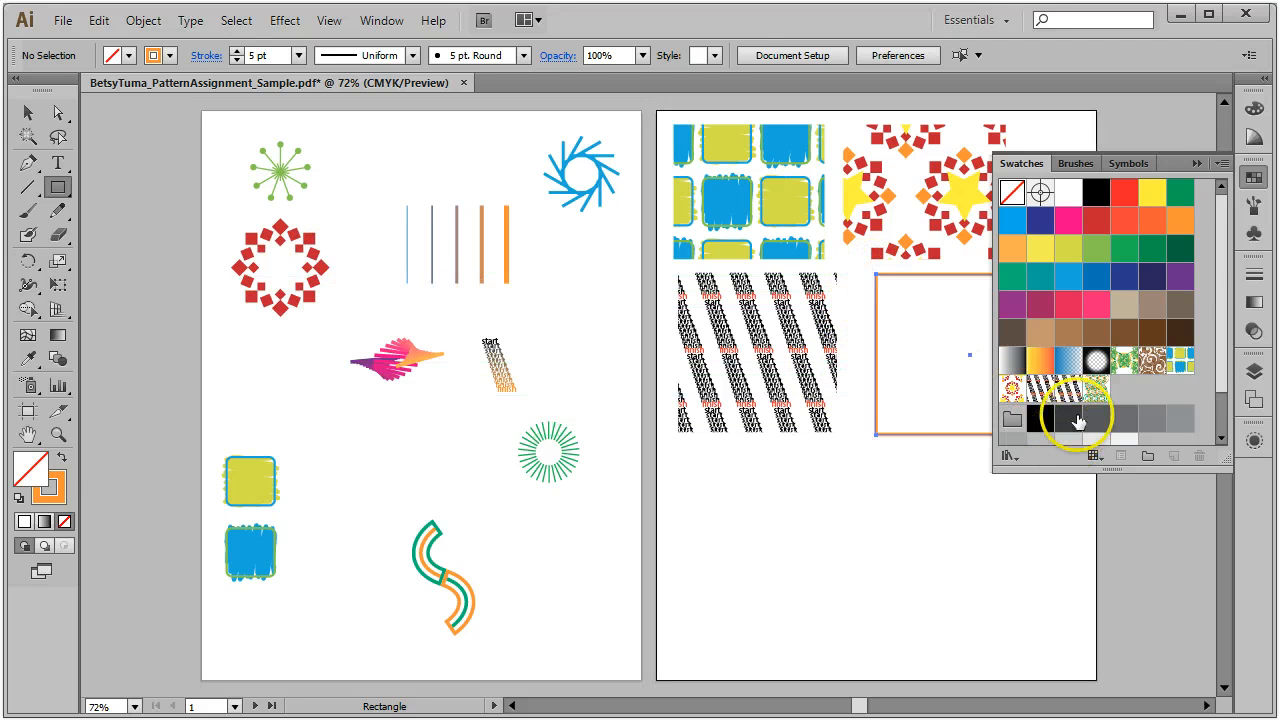
click(1096, 388)
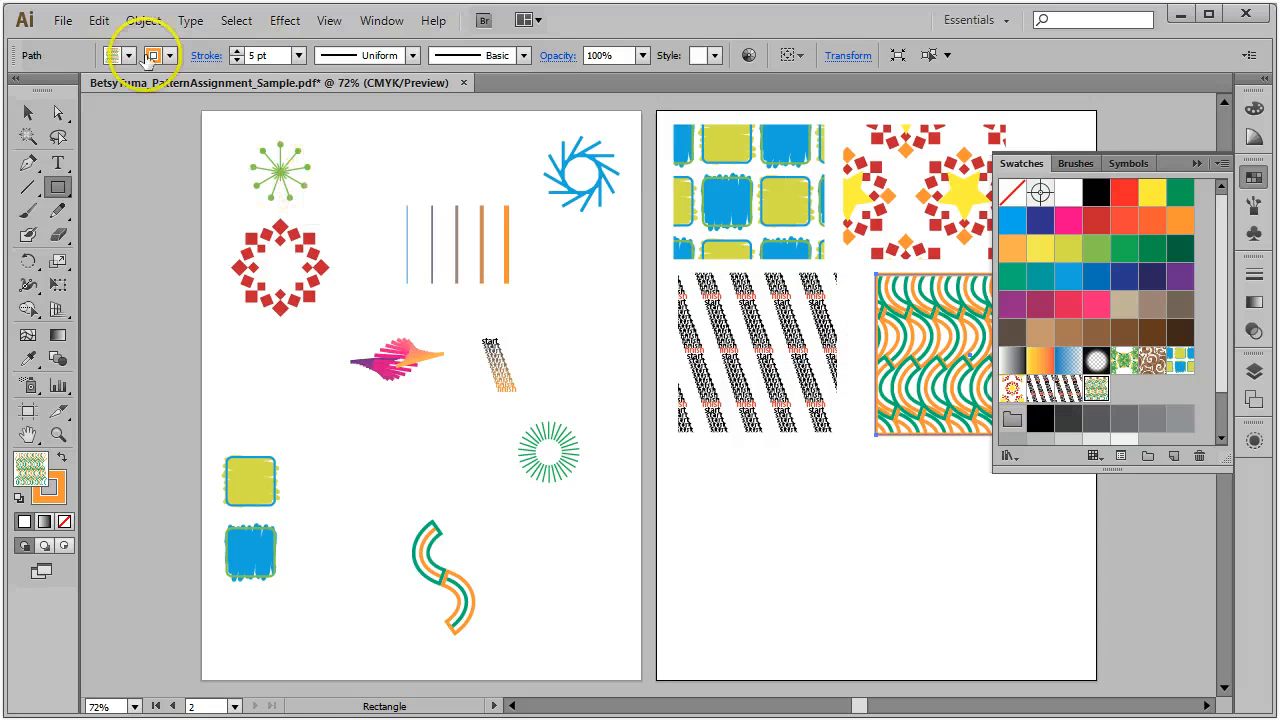
click(28, 112)
click(880, 617)
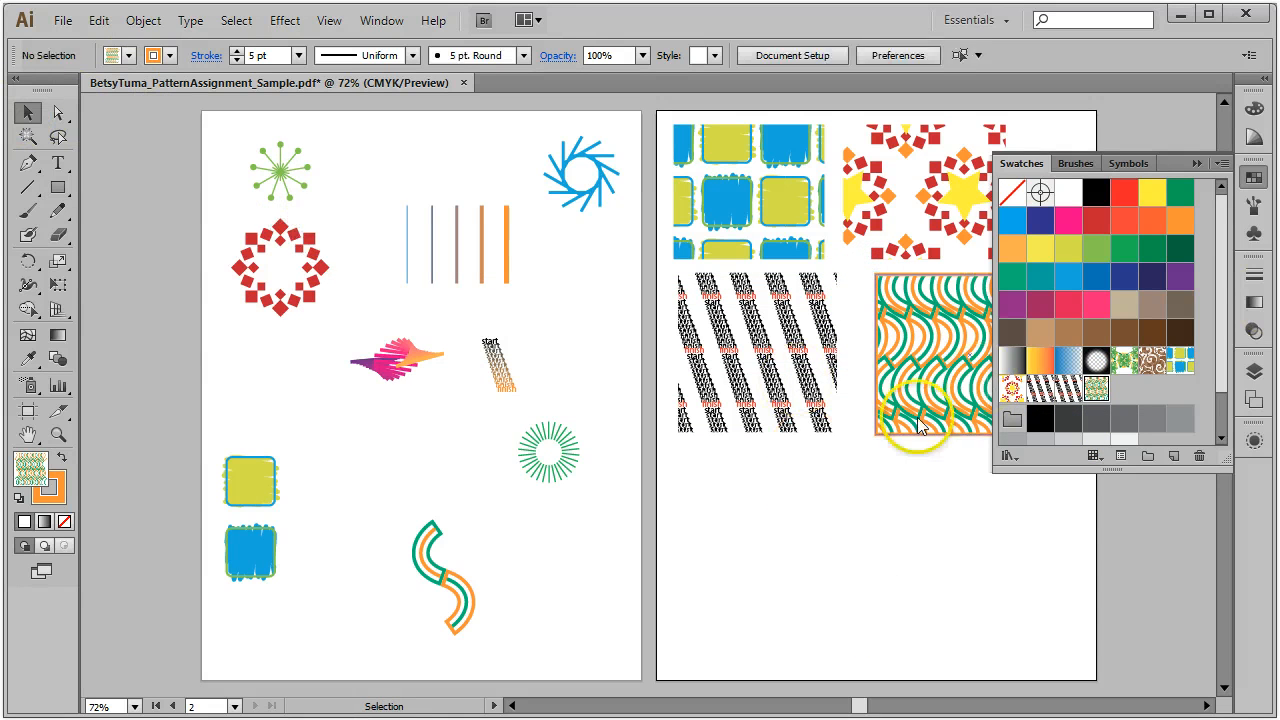
click(1253, 177)
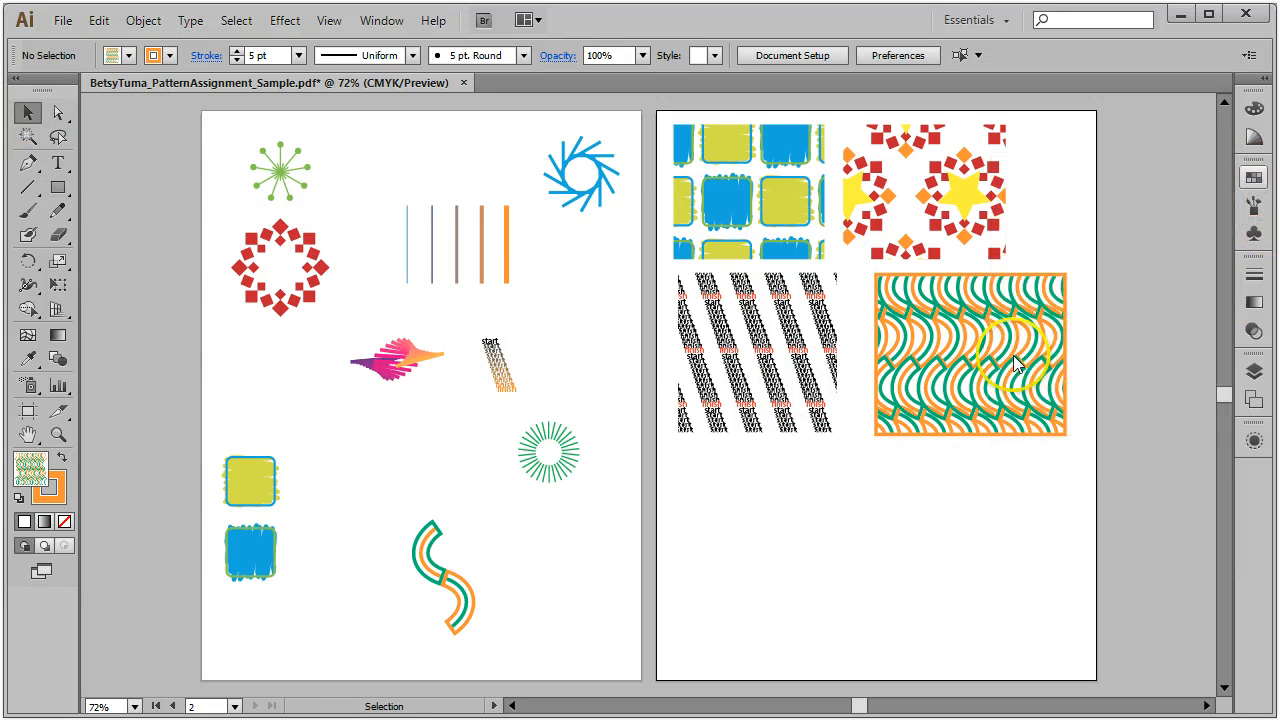
Step: Move the patterned rectangle down-left and shift the red/yellow pattern block right
drag(1026, 352, 790, 428)
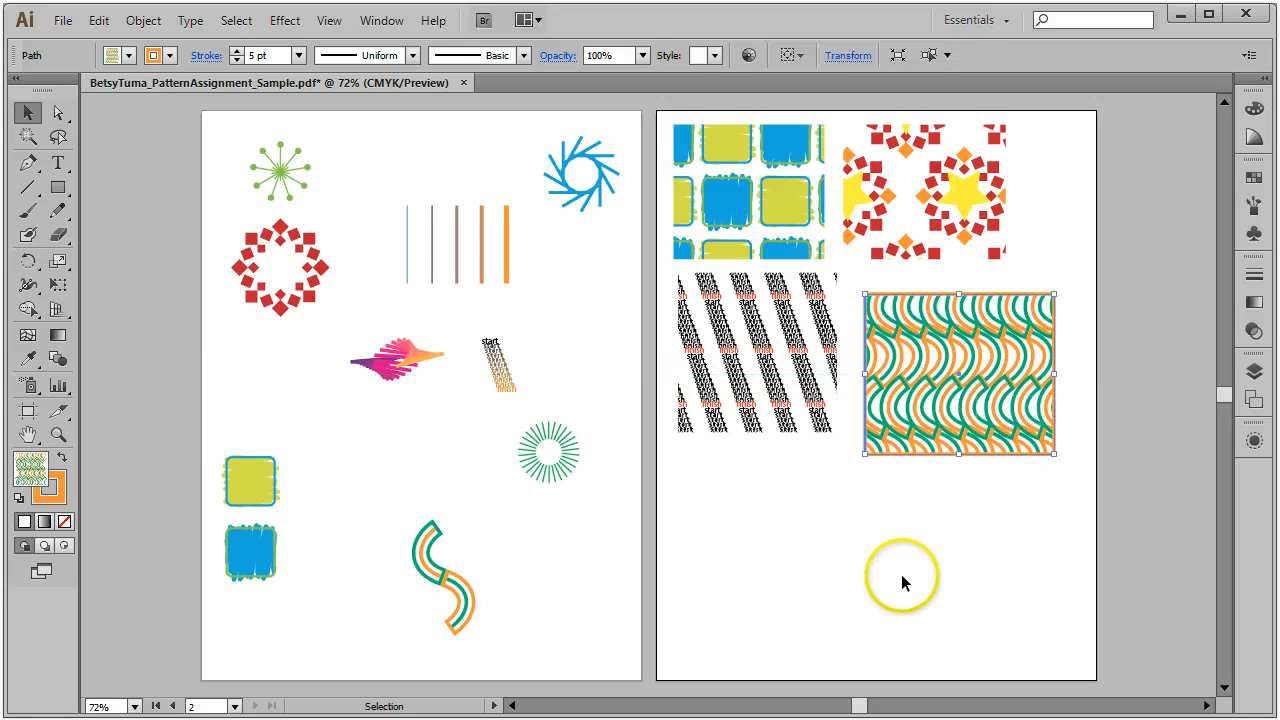
click(901, 574)
drag(955, 213, 995, 218)
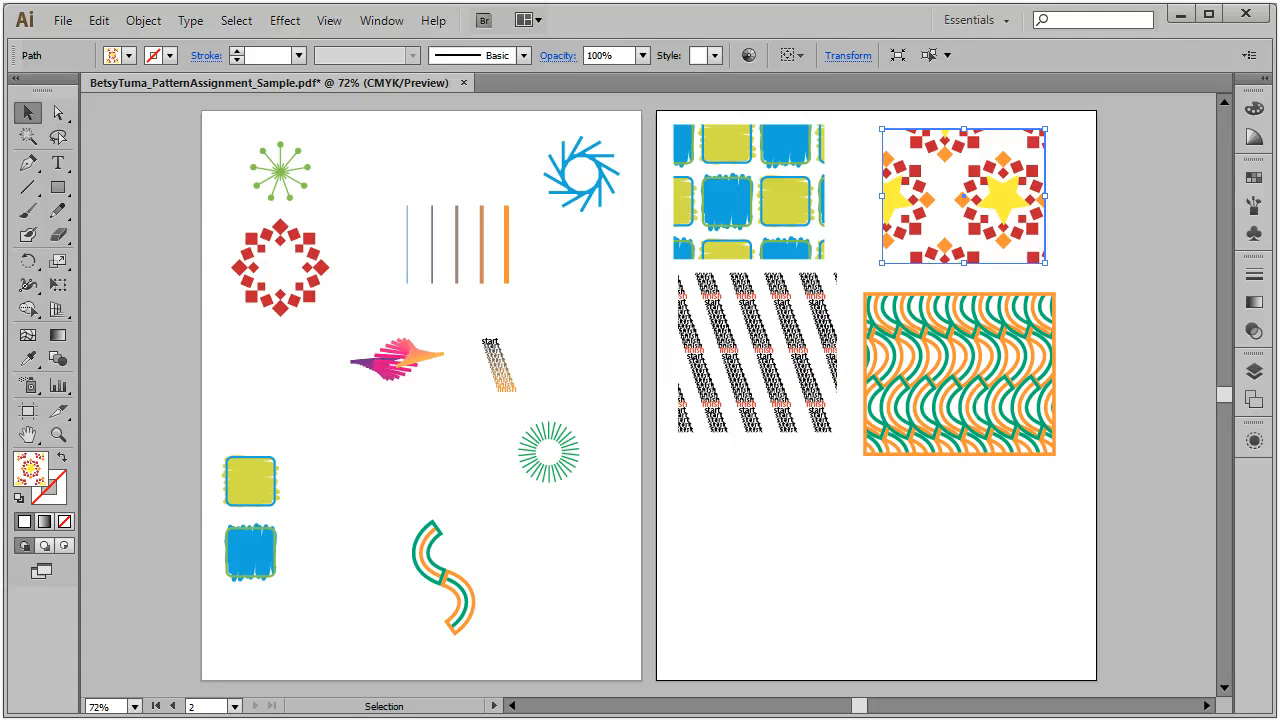
click(1254, 178)
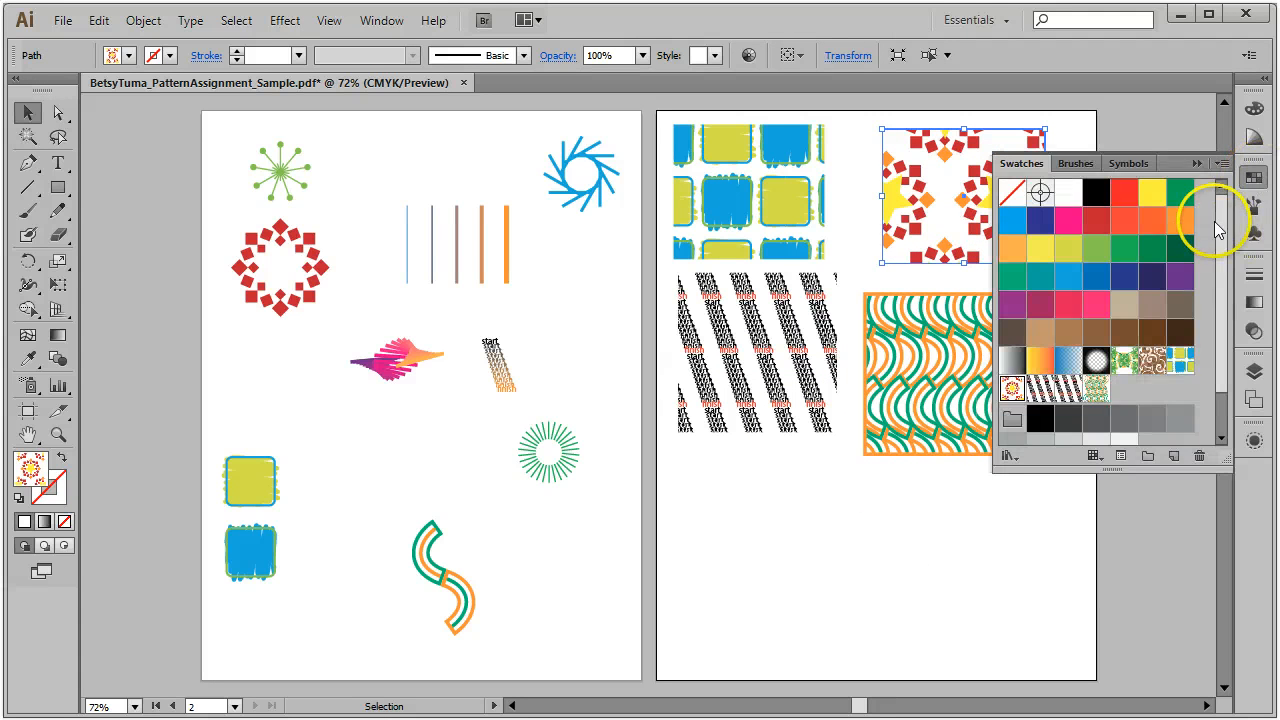
click(1254, 178)
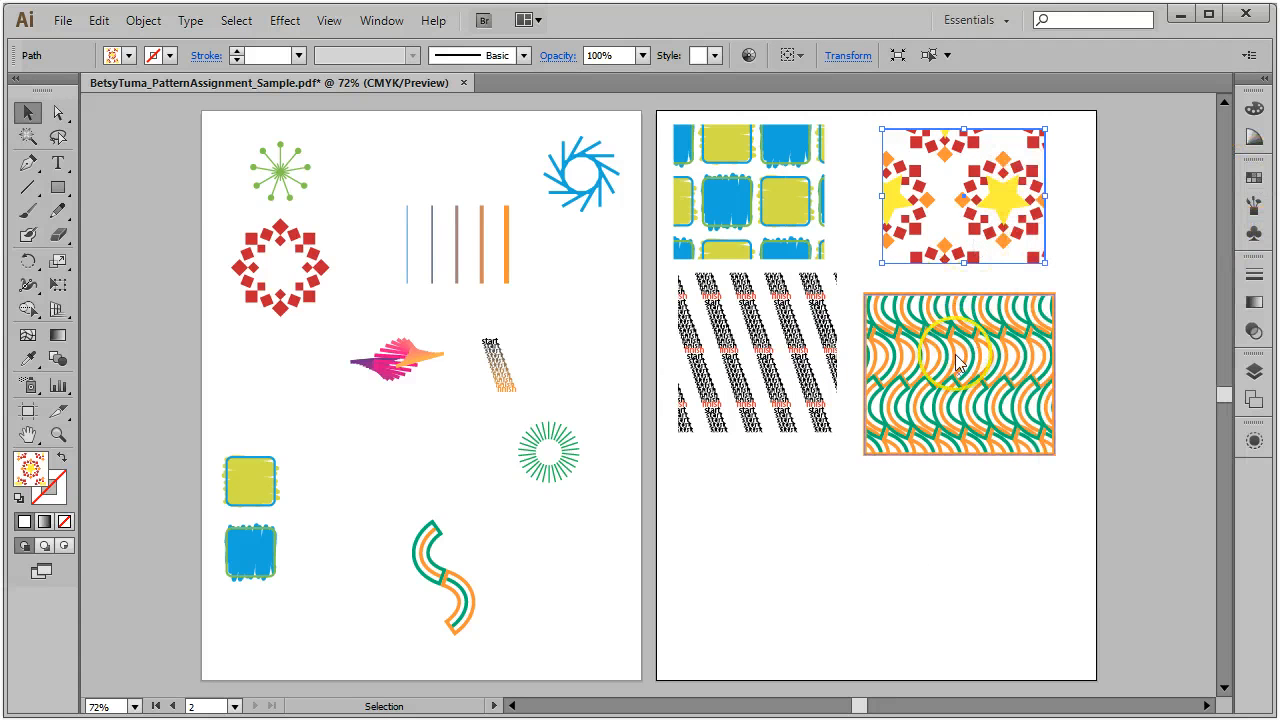